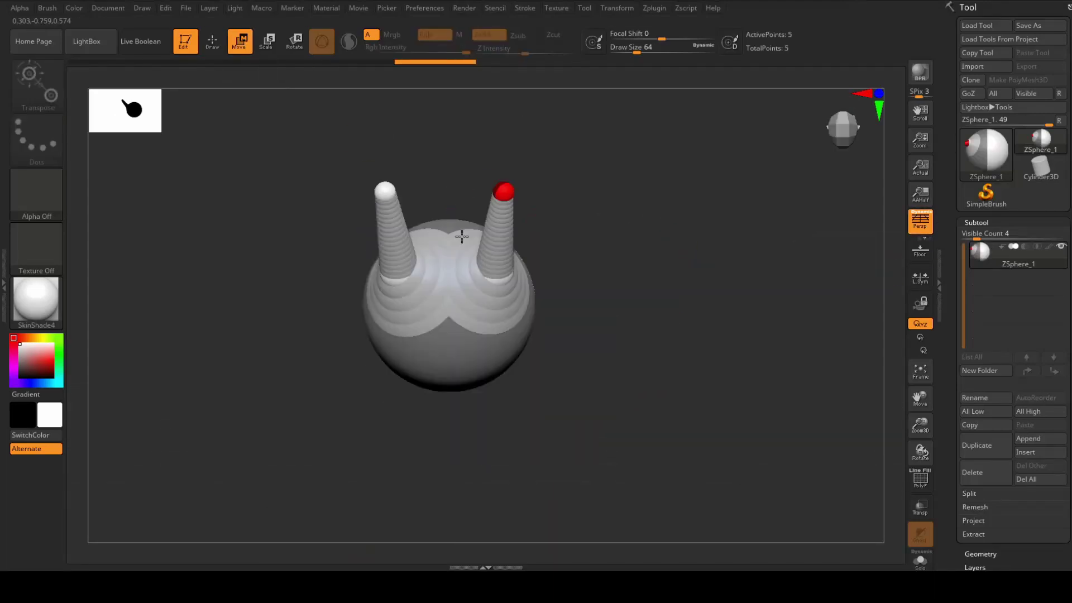
Turn the armature to a front view, then enlarge and move out the bottom sphere.
drag(461, 236, 594, 327)
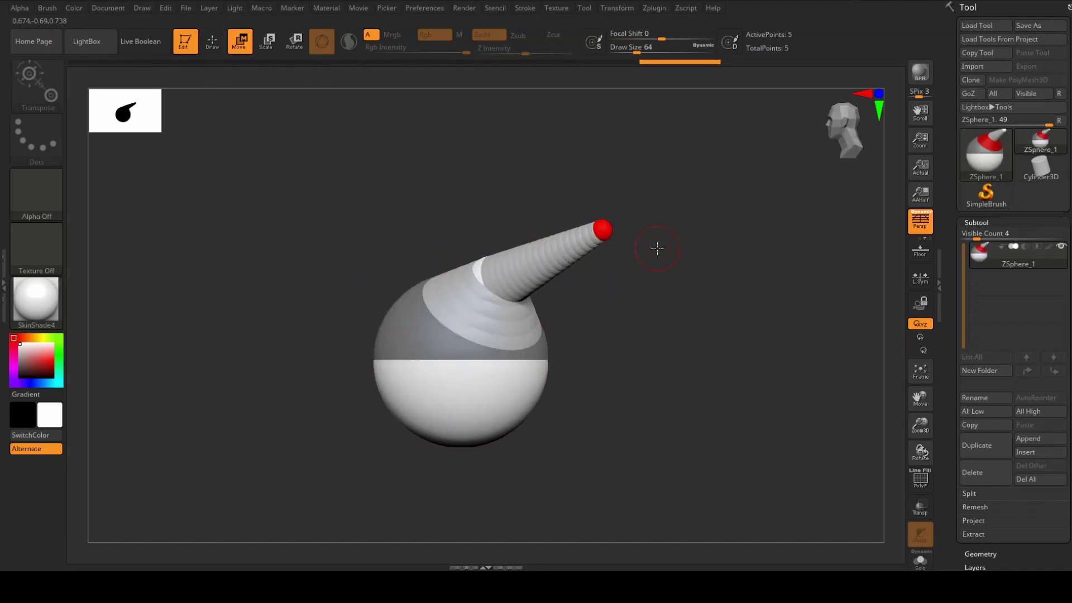
mouse_move(657, 247)
mouse_down()
mouse_move(639, 282)
mouse_move(593, 312)
mouse_up()
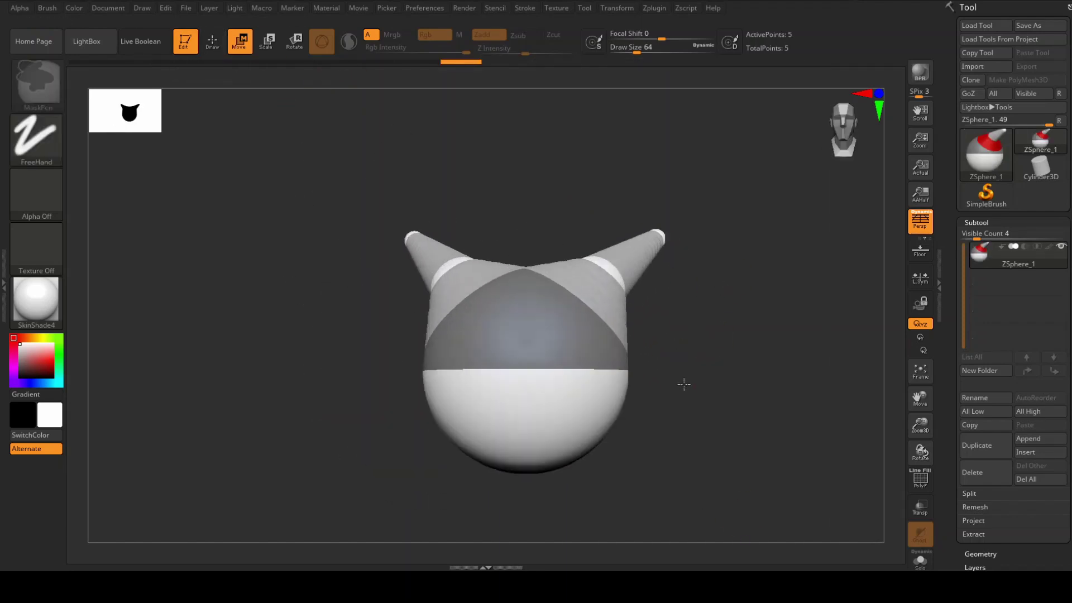
key(e)
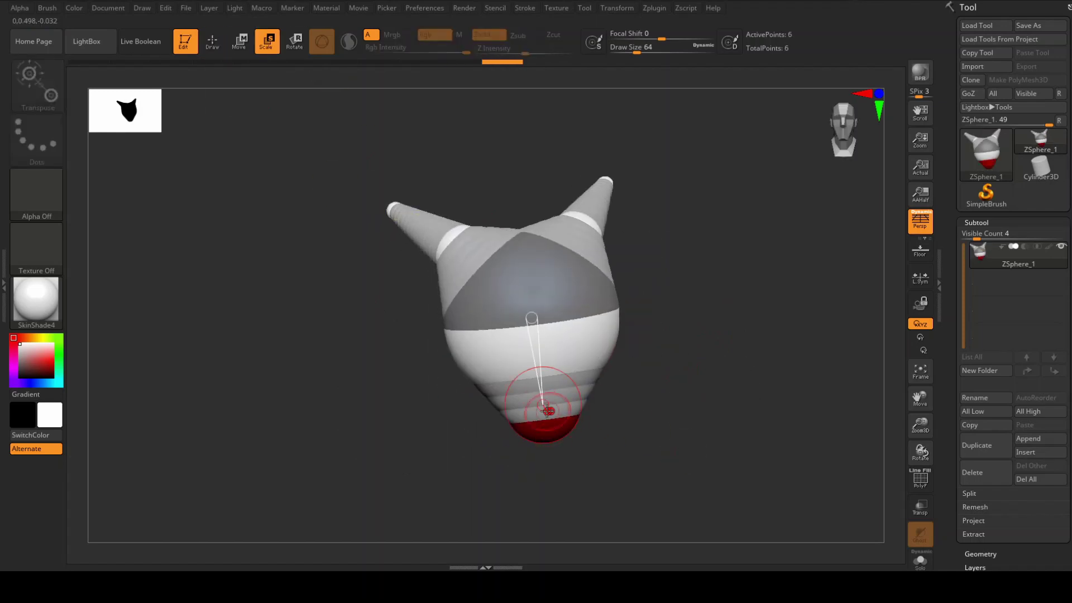
drag(546, 383, 617, 507)
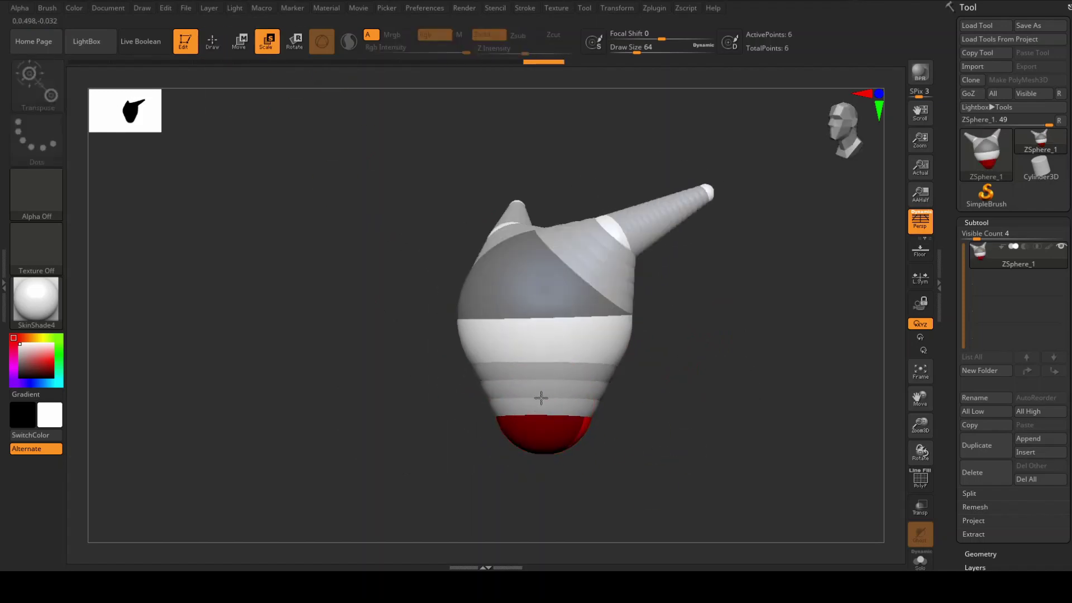
key(w)
drag(539, 413, 565, 450)
Add a sphere to lengthen the neck and spread the shoulder spheres outward.
key(q)
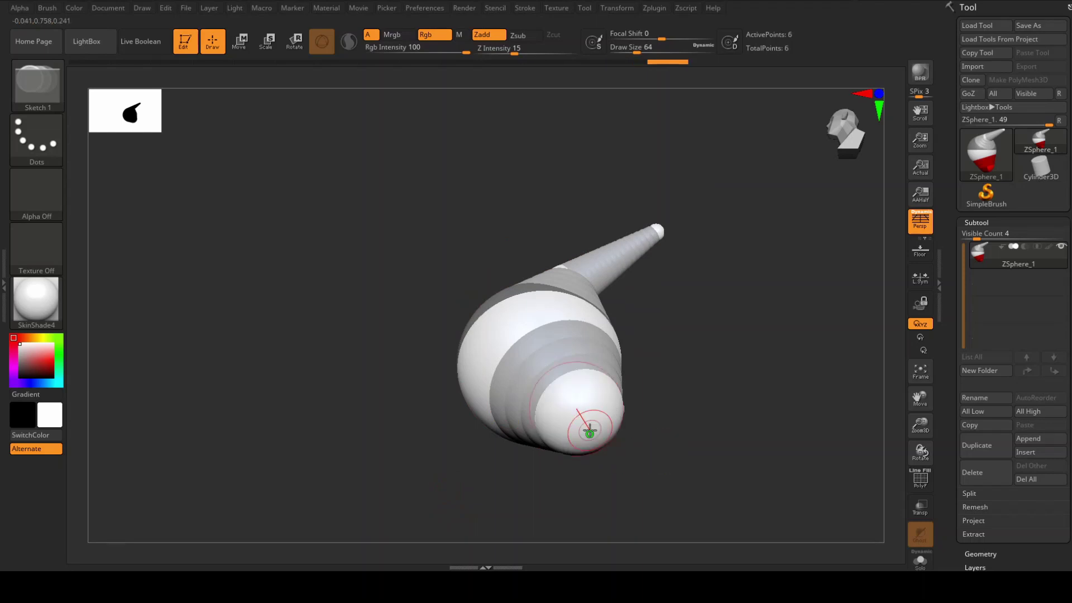
shift+drag(670, 474, 754, 443)
key(w)
mouse_move(576, 550)
mouse_down()
mouse_move(576, 512)
mouse_move(680, 437)
mouse_move(651, 500)
mouse_move(702, 472)
mouse_up()
key(w)
key(q)
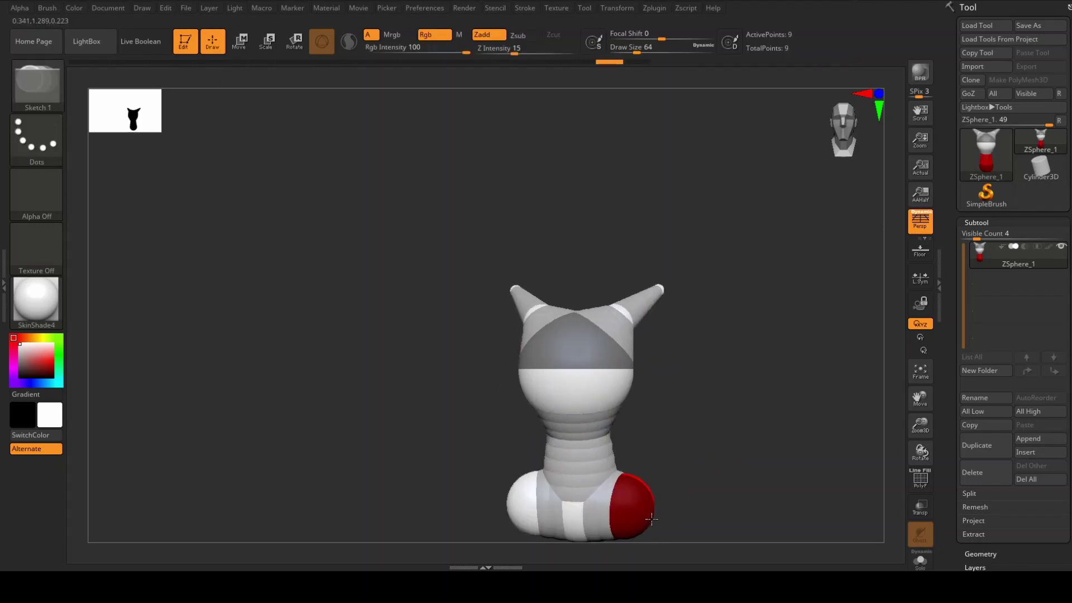
key(w)
mouse_move(651, 519)
mouse_down()
mouse_move(677, 476)
mouse_move(685, 527)
mouse_move(730, 378)
mouse_move(761, 363)
mouse_up()
Convert the armature to a polymesh and apply BasicMaterial2.
click(1018, 80)
click(35, 302)
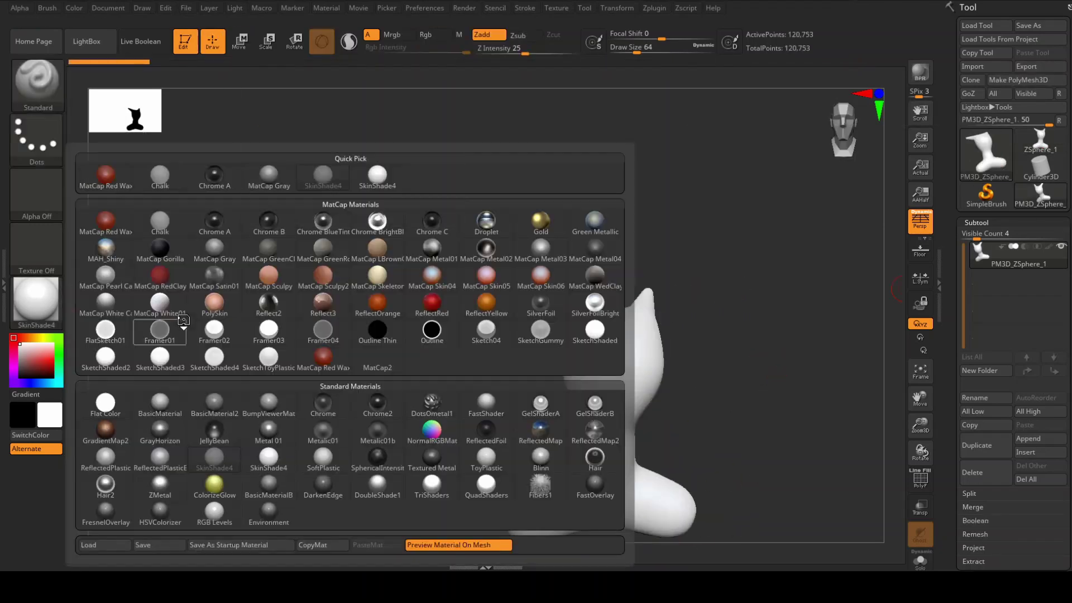
click(217, 405)
Remesh the model with DynaMesh at resolution 56.
click(976, 222)
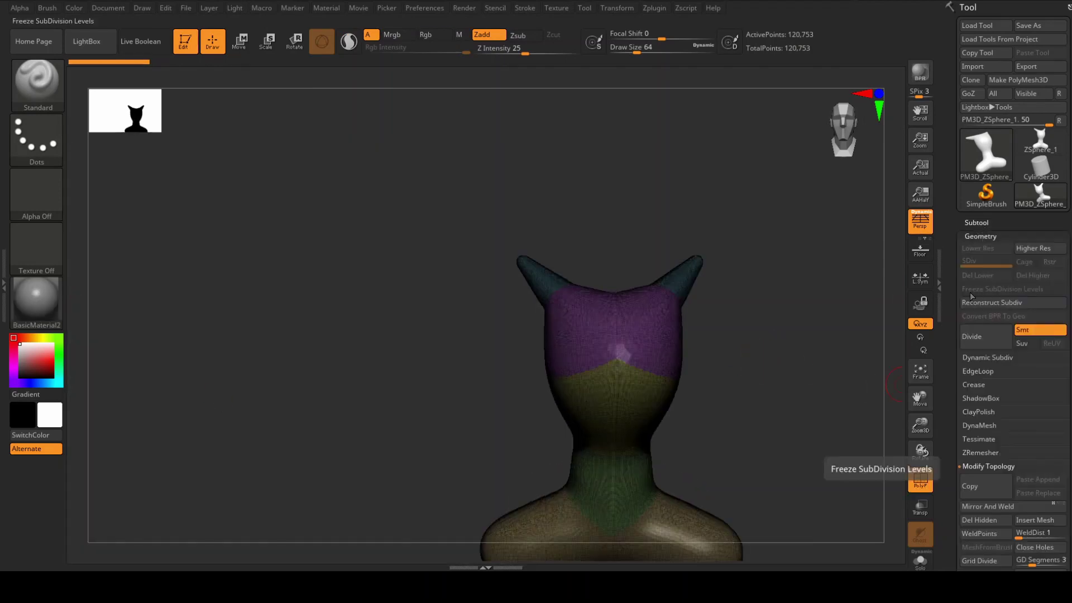
click(979, 426)
click(979, 446)
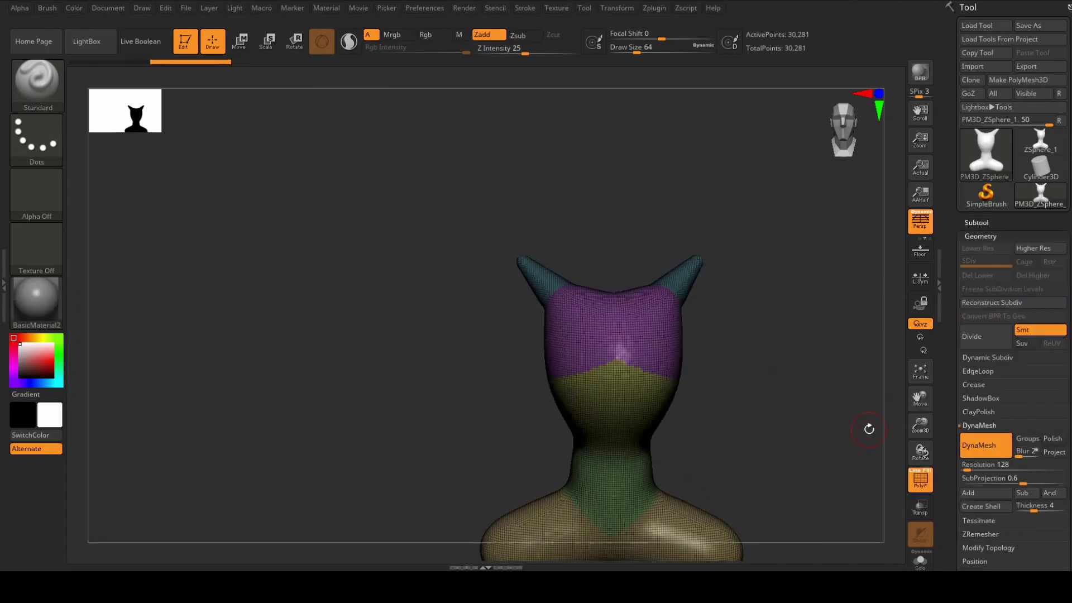
text(56)
key(Return)
drag(748, 357, 766, 335)
key(shift+f)
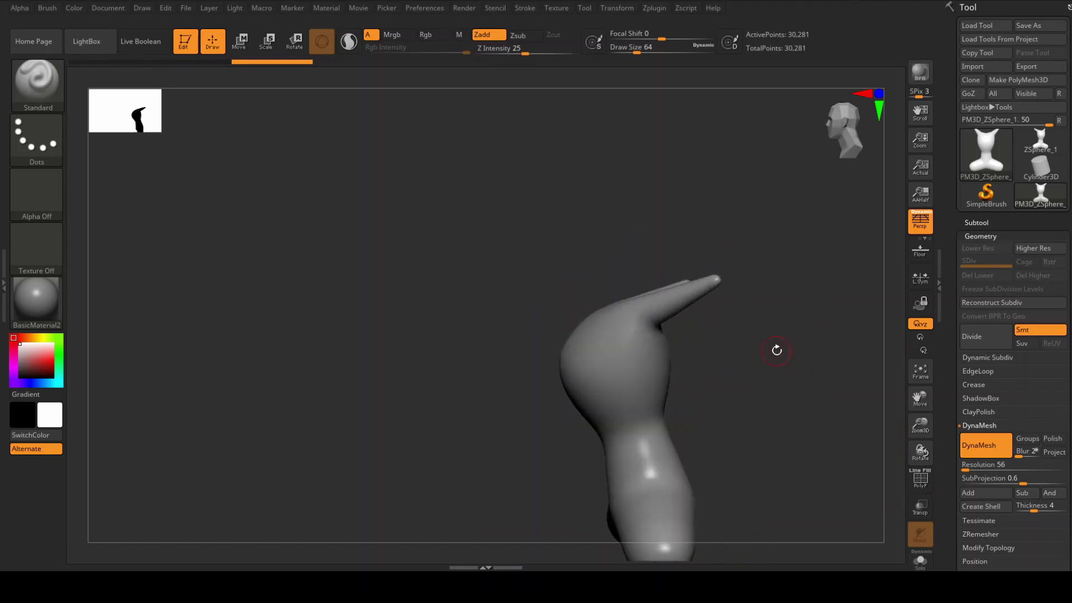
Enlarge the Move brush and pull the body out into broad shoulders.
drag(539, 485, 564, 485)
mouse_move(749, 493)
mouse_down()
mouse_move(694, 387)
mouse_move(502, 415)
mouse_move(594, 412)
mouse_move(707, 443)
mouse_move(544, 303)
mouse_up()
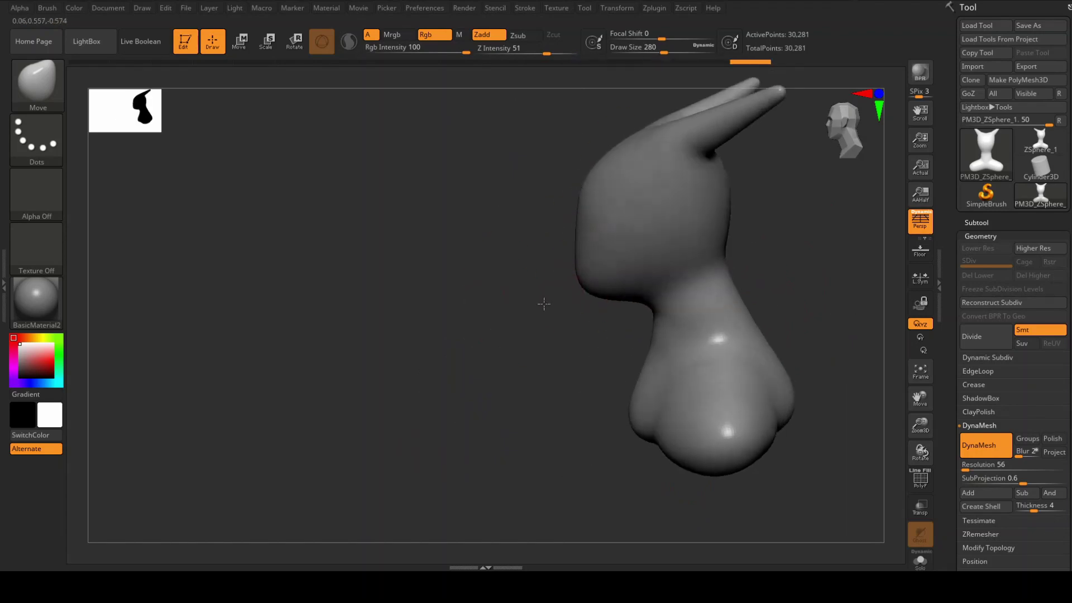
mouse_move(656, 128)
mouse_down()
mouse_move(712, 140)
mouse_move(766, 175)
mouse_move(546, 330)
mouse_move(693, 287)
mouse_up()
key(b)
key(s)
key(t)
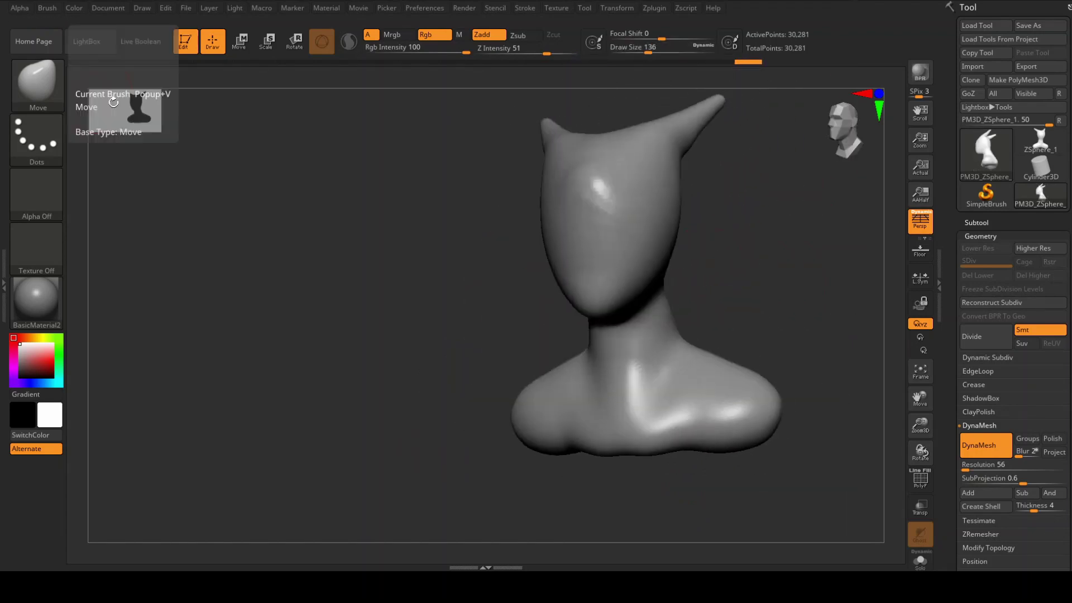
Push in shallow eye sockets and round the head, checking side and front views.
mouse_move(637, 178)
mouse_down()
mouse_move(734, 237)
mouse_move(531, 296)
mouse_move(653, 193)
mouse_move(482, 221)
mouse_up()
key(b)
key(m)
key(v)
mouse_move(597, 199)
mouse_down()
mouse_move(546, 155)
mouse_move(591, 190)
mouse_move(581, 167)
mouse_move(798, 238)
mouse_up()
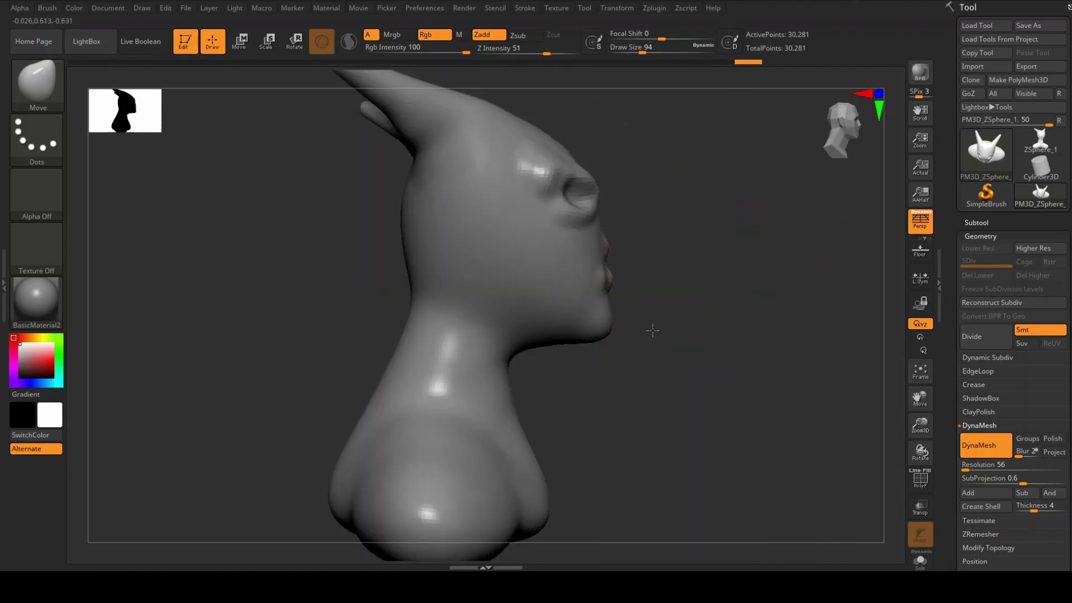
mouse_move(653, 330)
mouse_down()
mouse_move(689, 327)
mouse_move(732, 300)
mouse_move(663, 257)
mouse_move(750, 257)
mouse_up()
key(b)
key(c)
key(b)
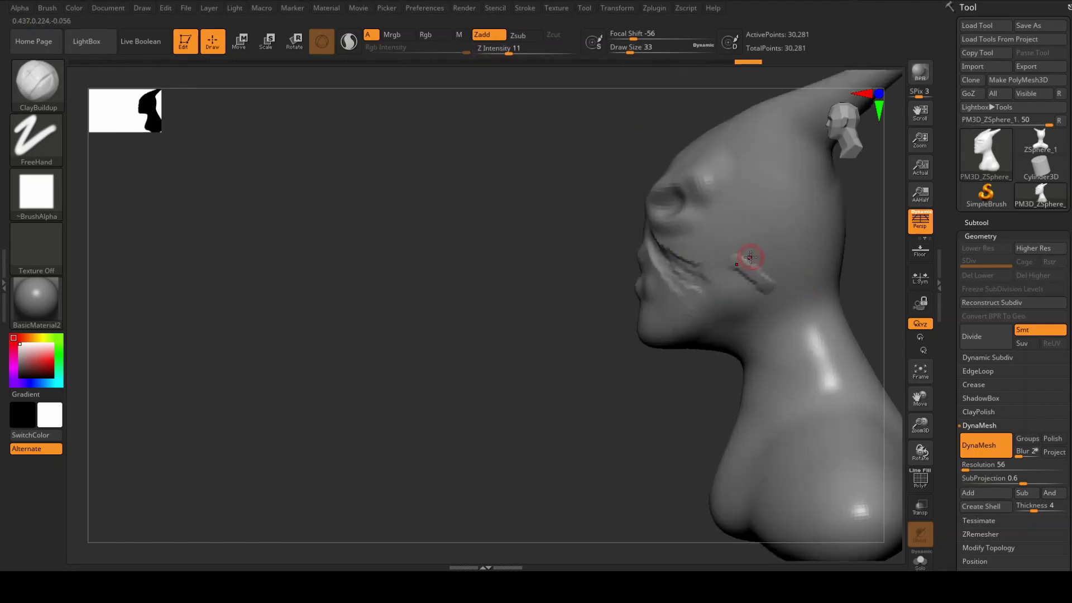
Build ClayBuildup strokes over jaw, chin and face, and stretch the horns into tall spikes.
mouse_move(710, 302)
mouse_down()
mouse_move(664, 329)
mouse_move(759, 249)
mouse_move(704, 235)
mouse_up()
mouse_move(785, 334)
mouse_down()
mouse_move(730, 239)
mouse_move(648, 308)
mouse_up()
drag(564, 326, 679, 282)
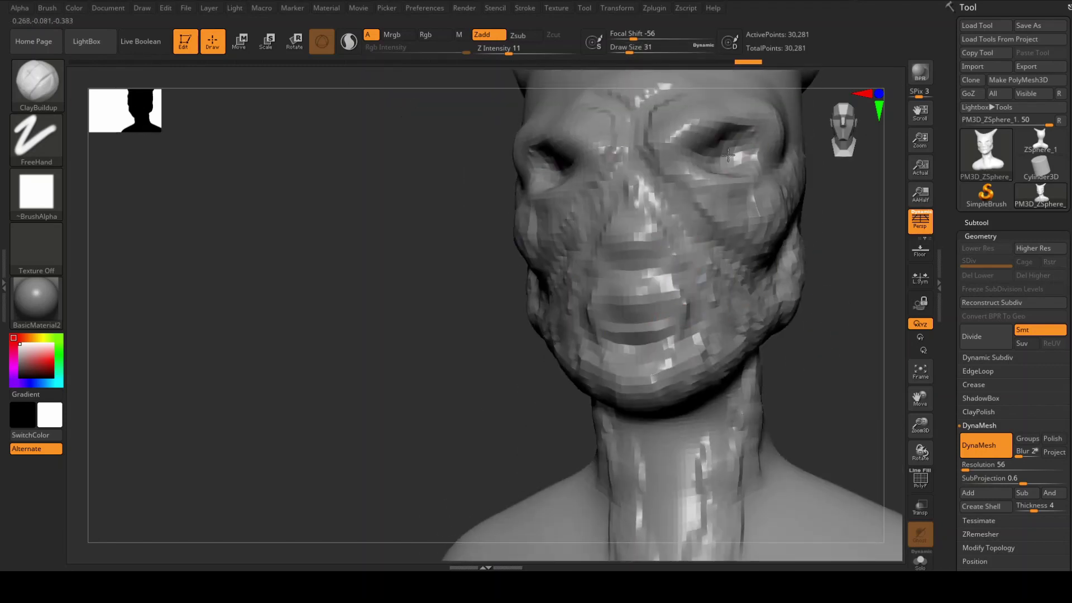
drag(729, 155, 720, 354)
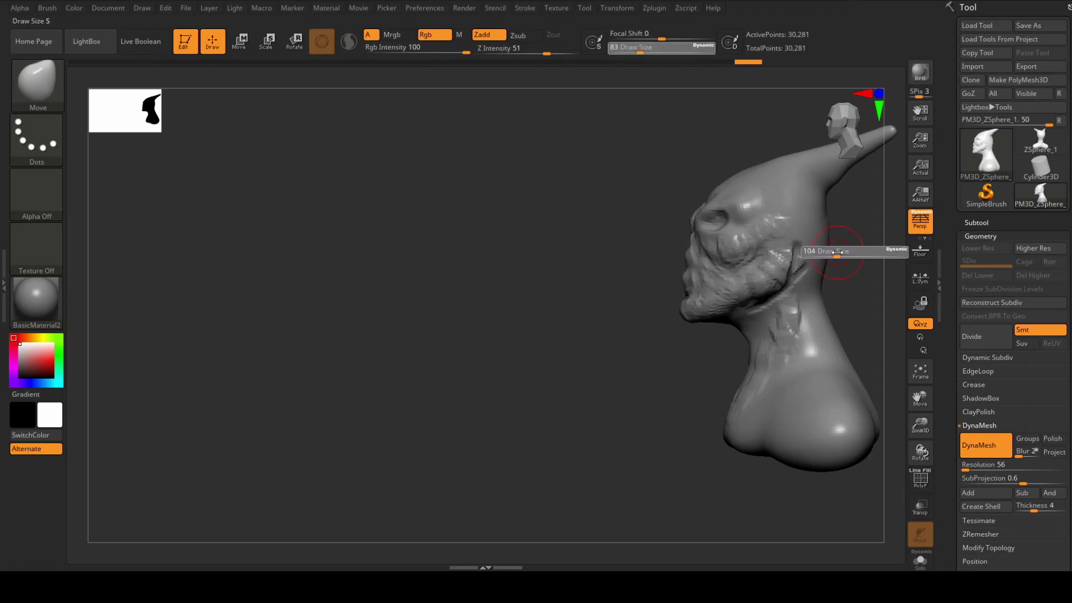
drag(837, 252, 843, 252)
mouse_move(837, 305)
mouse_down()
mouse_move(707, 222)
mouse_move(747, 221)
mouse_move(725, 199)
mouse_move(782, 223)
mouse_move(809, 255)
mouse_move(709, 190)
mouse_move(789, 216)
mouse_move(696, 426)
mouse_up()
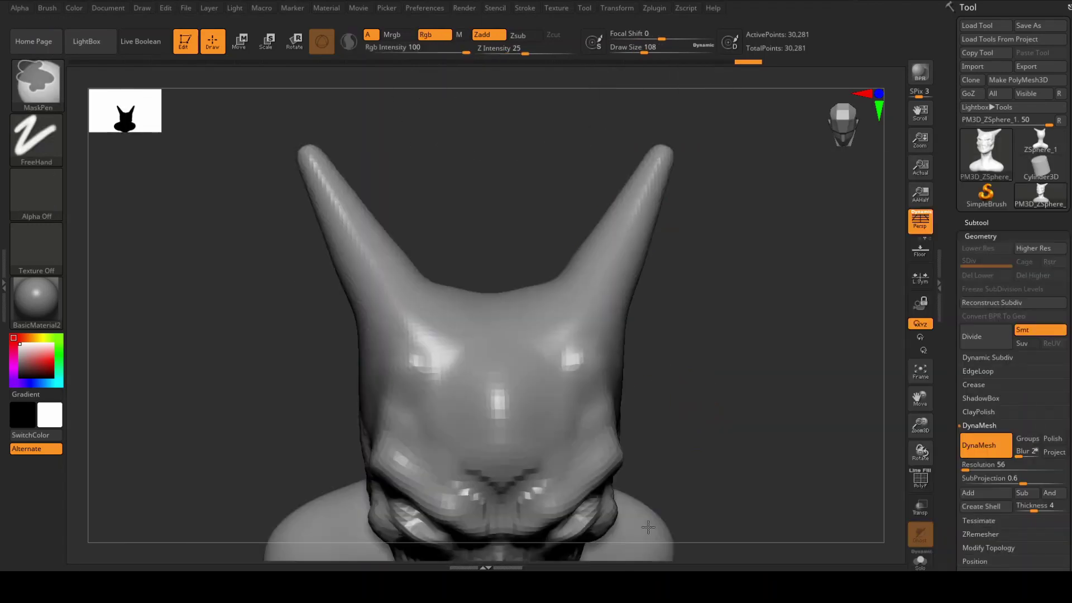
mouse_move(645, 307)
mouse_down()
mouse_move(696, 378)
mouse_move(726, 312)
mouse_move(866, 299)
mouse_move(764, 198)
mouse_up()
Soften the horn bases and underside of the head with FormSoft and Shift-smoothing.
key(b)
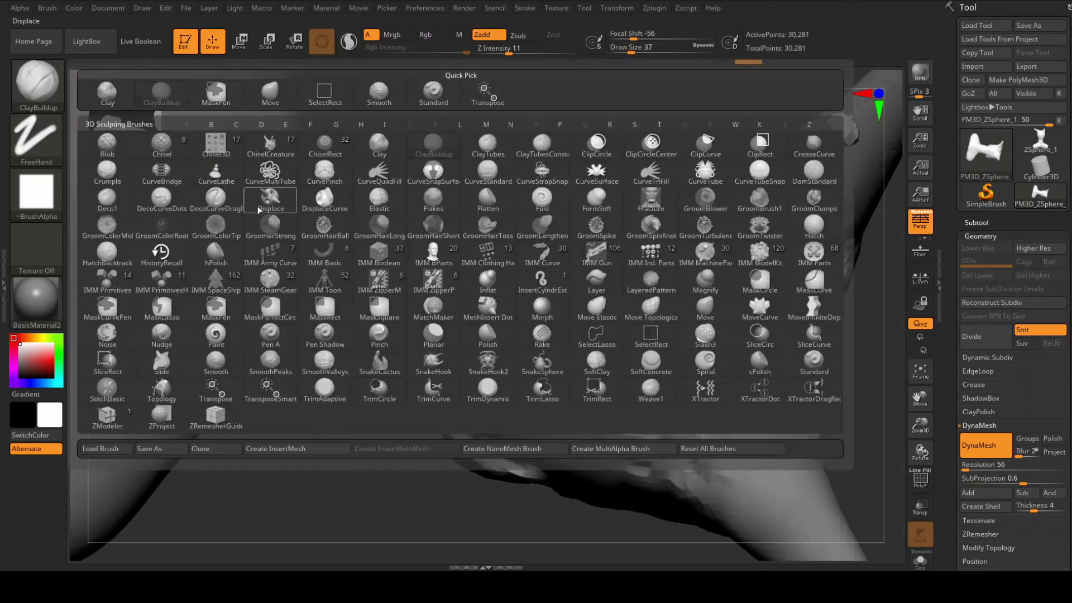
key(f)
key(s)
mouse_move(799, 255)
mouse_down()
mouse_move(803, 351)
mouse_move(593, 222)
mouse_move(427, 211)
mouse_move(564, 405)
mouse_up()
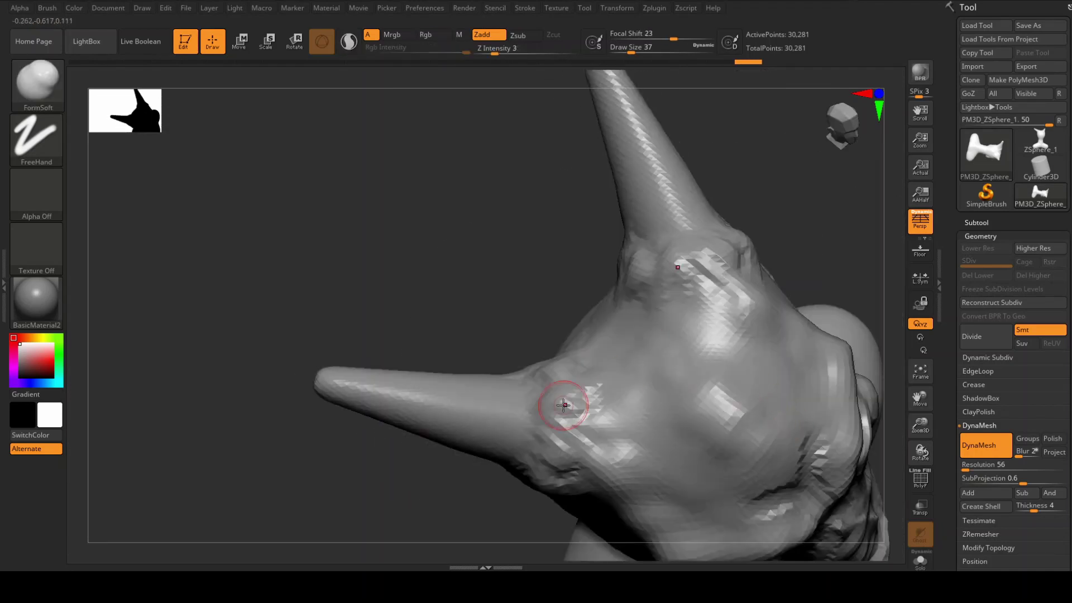
mouse_move(394, 356)
mouse_down()
mouse_move(691, 311)
mouse_move(738, 284)
mouse_move(737, 239)
mouse_move(718, 313)
mouse_move(881, 392)
mouse_move(538, 305)
mouse_move(472, 277)
mouse_up()
key(shift)
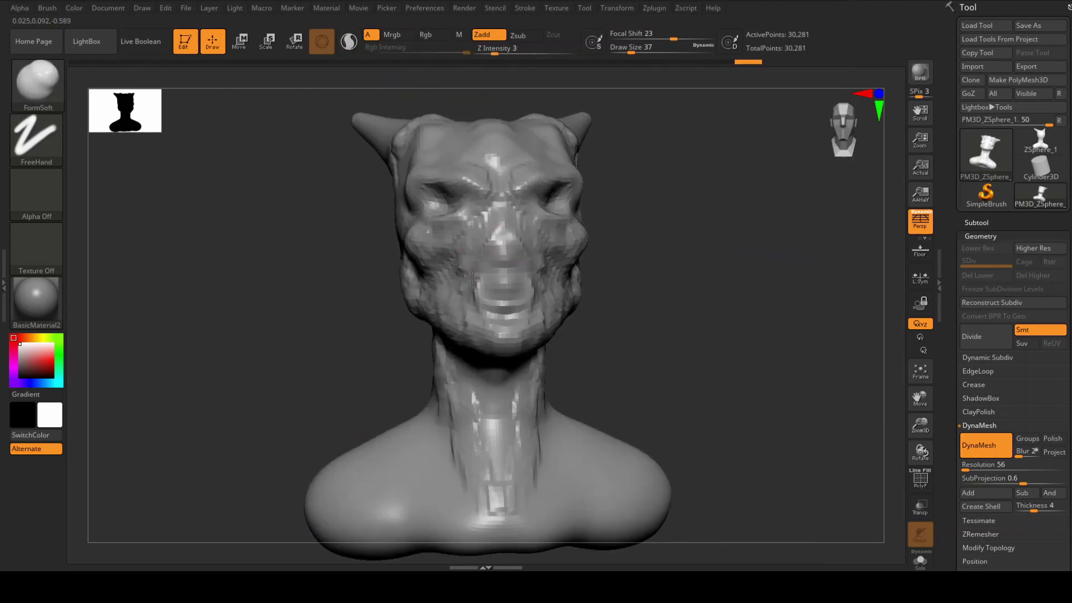
mouse_move(656, 381)
mouse_down()
mouse_move(615, 368)
mouse_move(718, 347)
mouse_move(653, 383)
mouse_move(546, 355)
mouse_move(633, 426)
mouse_up()
Refine the neck and head with the Move brush, adding neck marks and smoothing the top.
key(b)
key(m)
key(v)
mouse_move(533, 461)
mouse_down()
mouse_move(510, 384)
mouse_move(631, 225)
mouse_move(586, 279)
mouse_move(557, 233)
mouse_move(465, 220)
mouse_up()
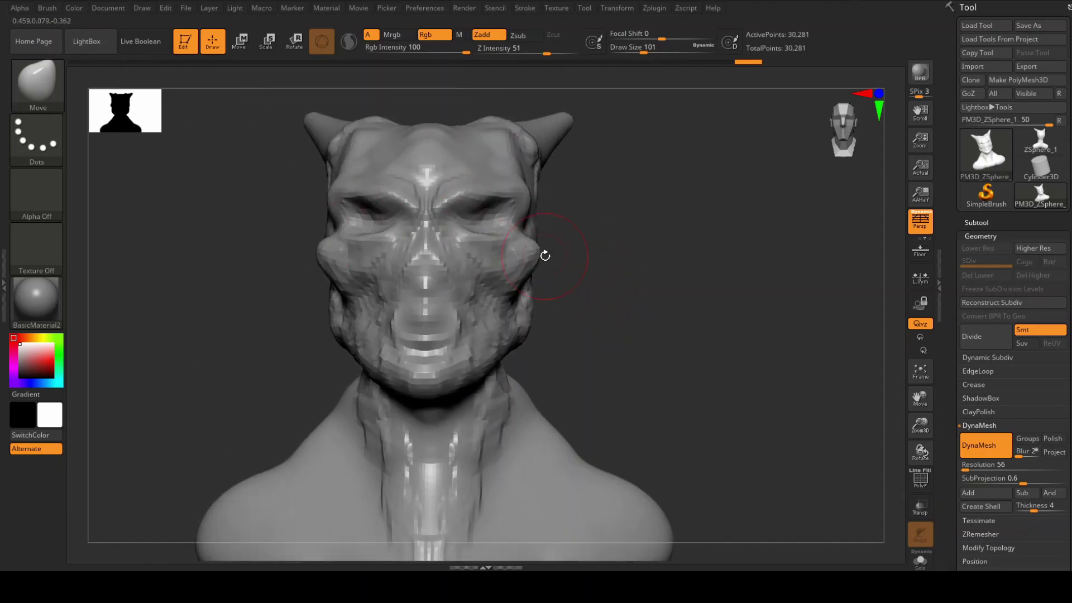
mouse_move(698, 277)
mouse_down()
mouse_move(727, 306)
mouse_move(706, 265)
mouse_up()
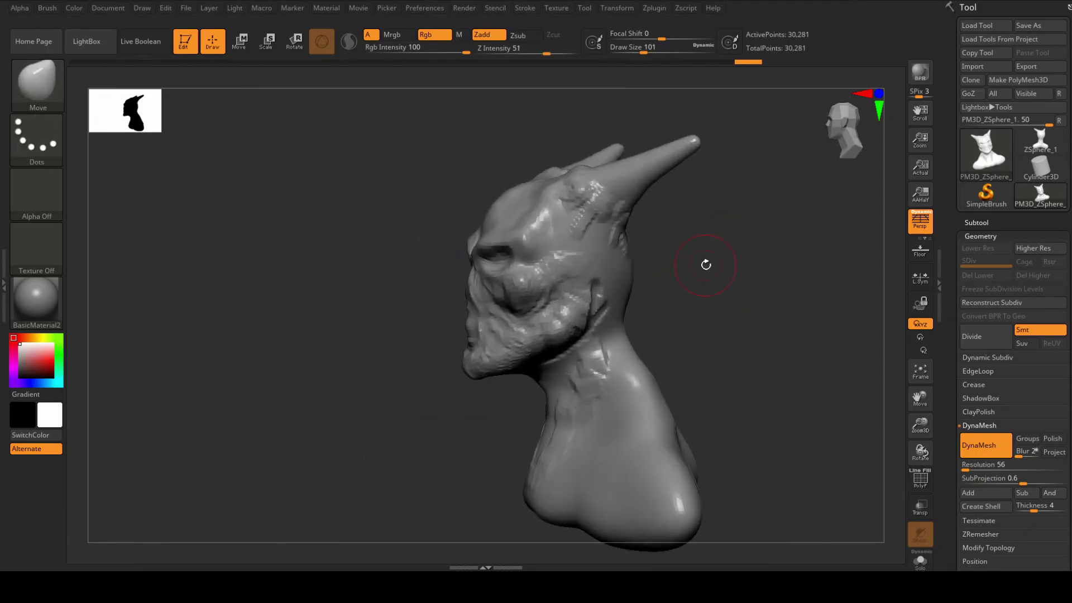
drag(537, 437, 636, 385)
key(s)
mouse_move(664, 433)
mouse_down()
mouse_move(777, 426)
mouse_move(753, 378)
mouse_move(570, 471)
mouse_move(609, 440)
mouse_move(753, 443)
mouse_move(545, 411)
mouse_move(586, 325)
mouse_up()
mouse_move(589, 395)
mouse_down()
mouse_move(533, 327)
mouse_move(627, 348)
mouse_up()
drag(649, 431, 634, 338)
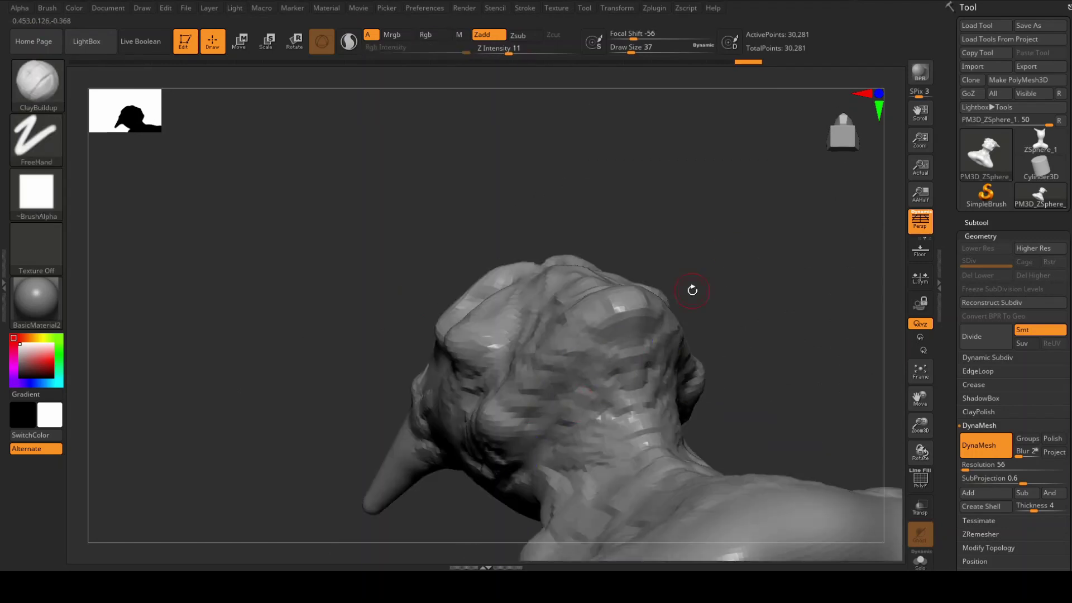
mouse_move(692, 290)
mouse_down()
mouse_move(708, 254)
mouse_move(539, 416)
mouse_move(795, 318)
mouse_move(708, 340)
mouse_up()
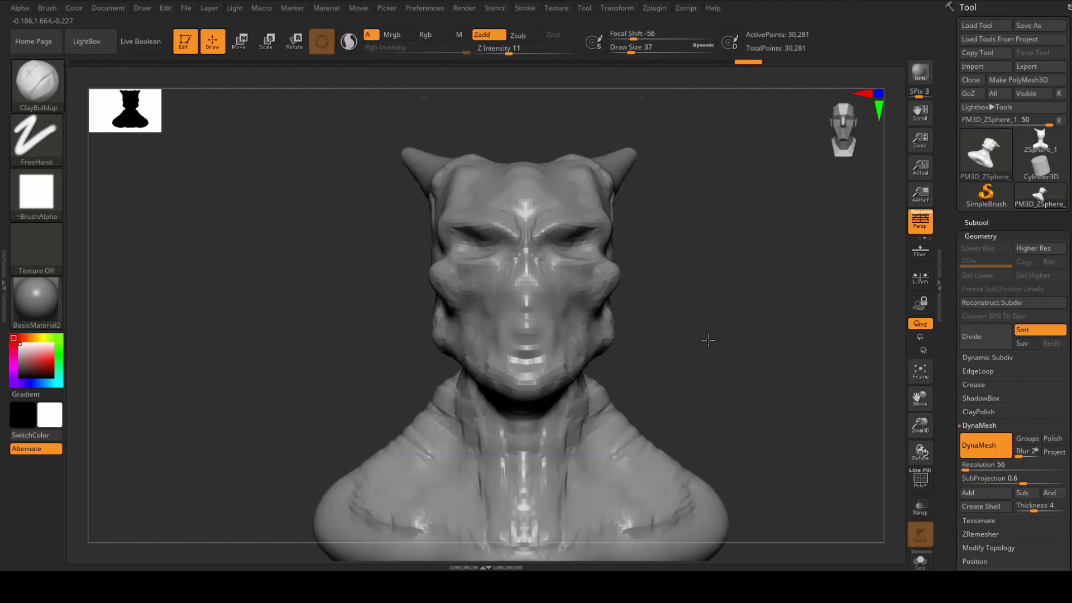
Append a Sphere3D subtool and shrink it into the eye socket.
click(976, 222)
click(1028, 413)
click(993, 391)
key(w)
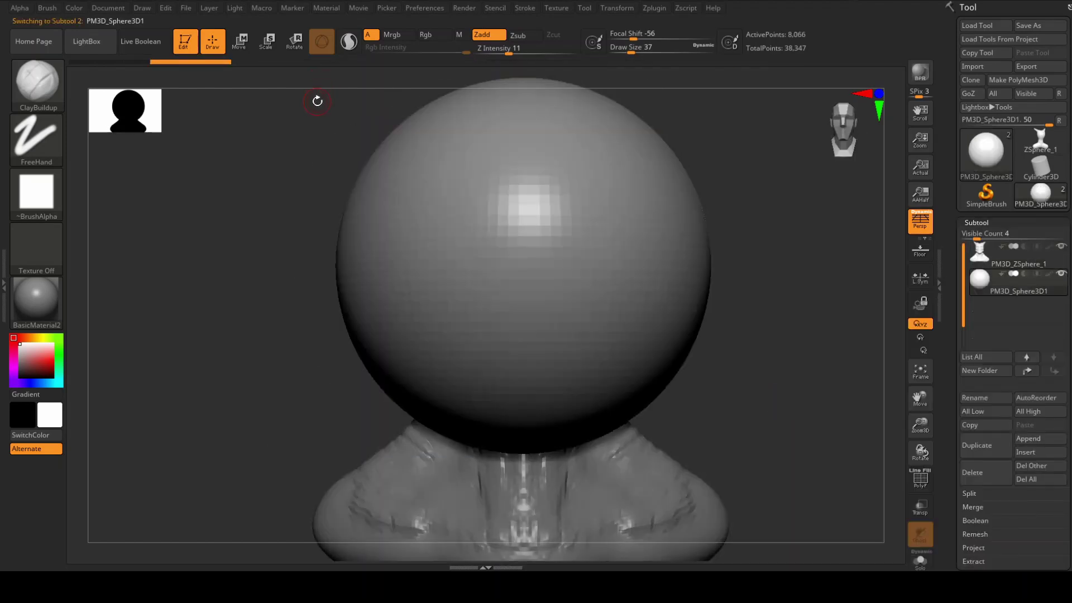
drag(447, 306, 662, 289)
mouse_move(732, 266)
mouse_down()
mouse_move(701, 106)
mouse_move(578, 234)
mouse_move(642, 240)
mouse_move(471, 258)
mouse_move(655, 244)
mouse_move(809, 263)
mouse_up()
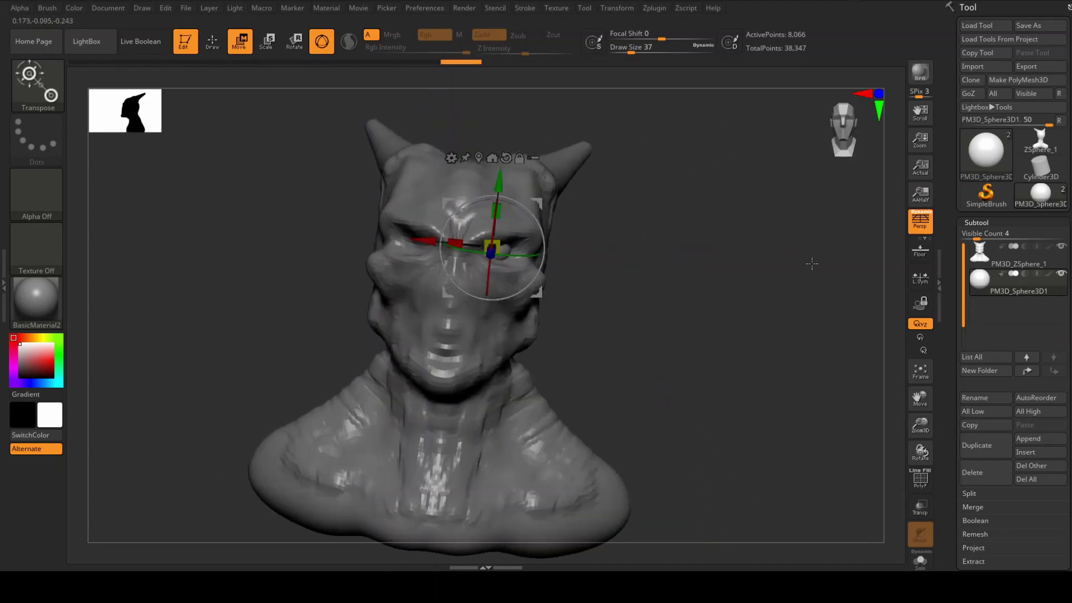
Check the eyeball from the side, then reselect the head subtool zoomed on the eye.
drag(726, 226, 628, 306)
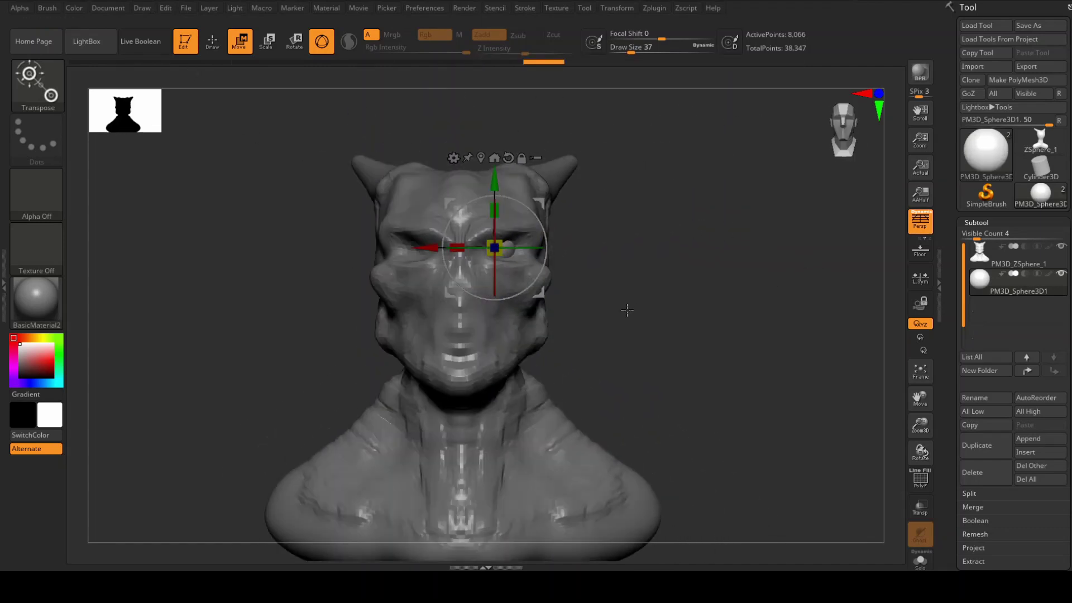
key(q)
alt+click(577, 246)
ctrl+right_drag(577, 247, 541, 225)
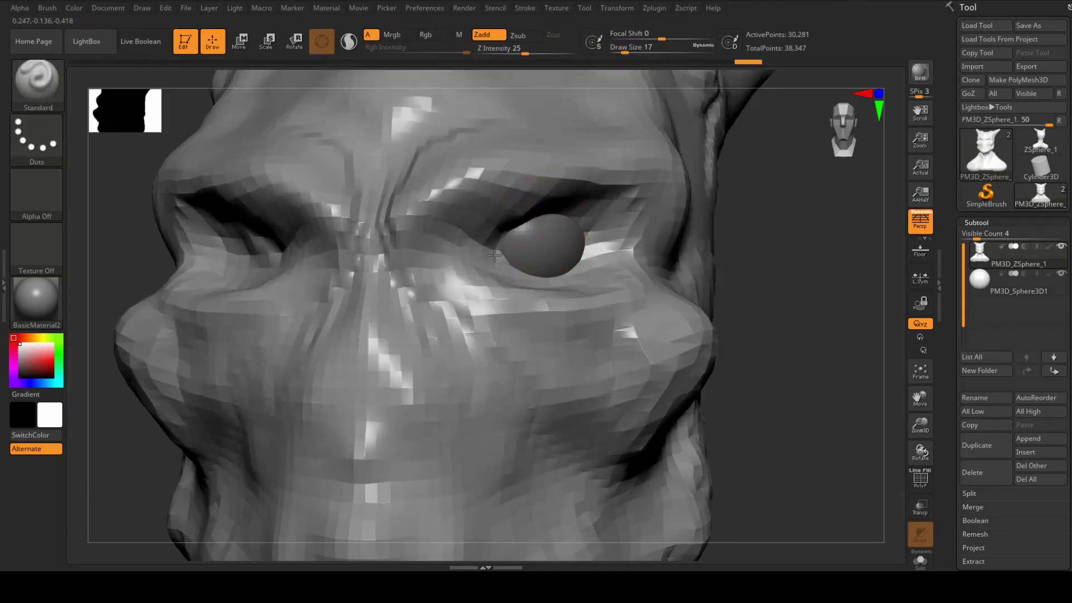
Mirror the eyeball into the other socket with SubTool Master and turn on transparency.
drag(789, 178, 547, 216)
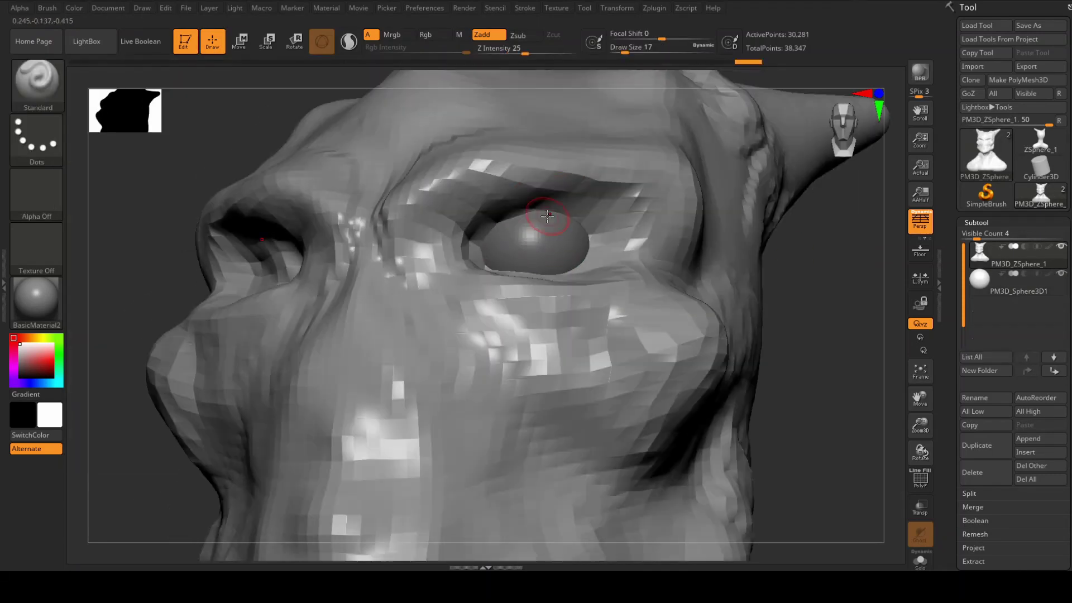
mouse_move(452, 261)
mouse_down()
mouse_move(703, 299)
mouse_move(755, 249)
mouse_up()
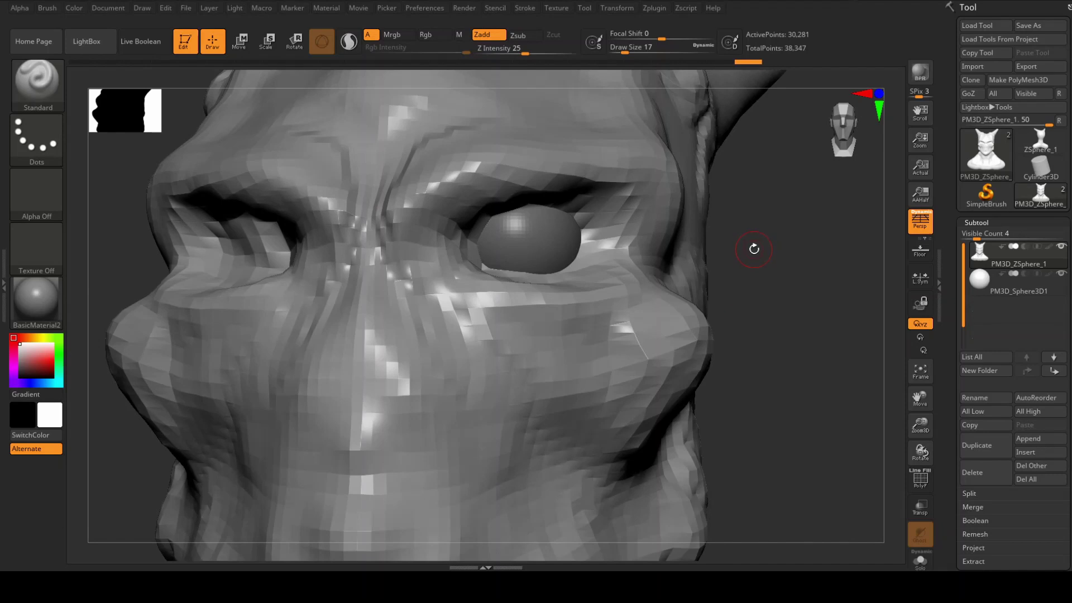
alt+click(517, 241)
click(654, 7)
click(720, 223)
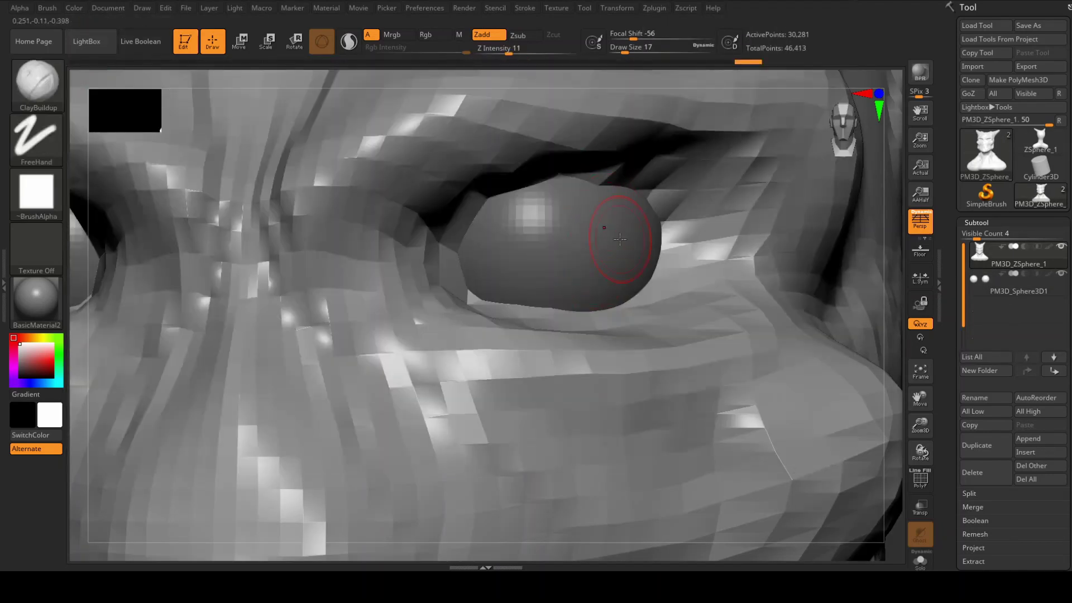
click(922, 508)
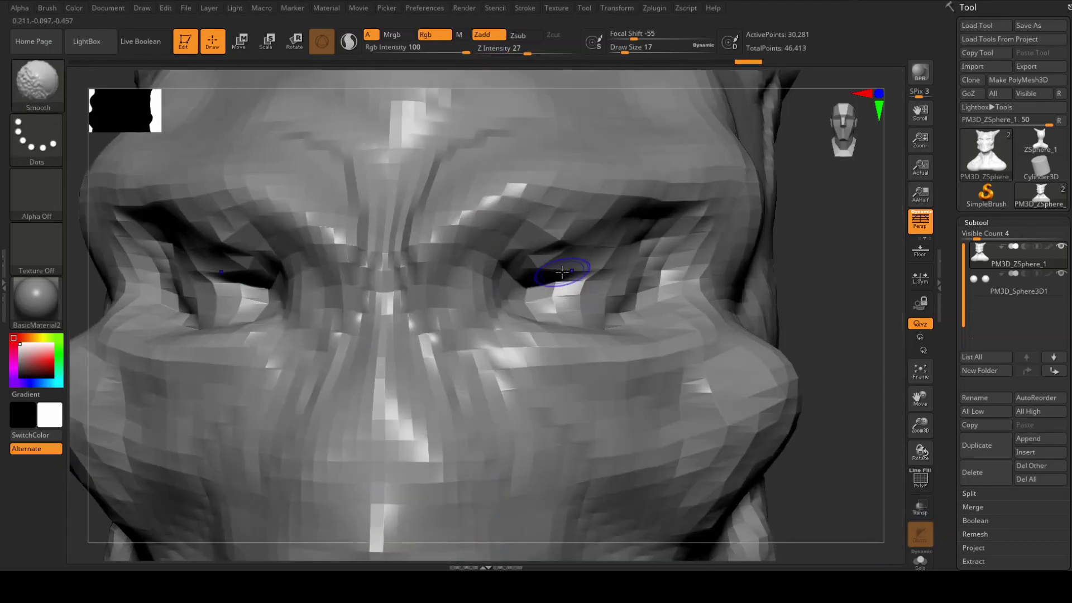
Re-DynaMesh the head at resolution 112.
click(976, 222)
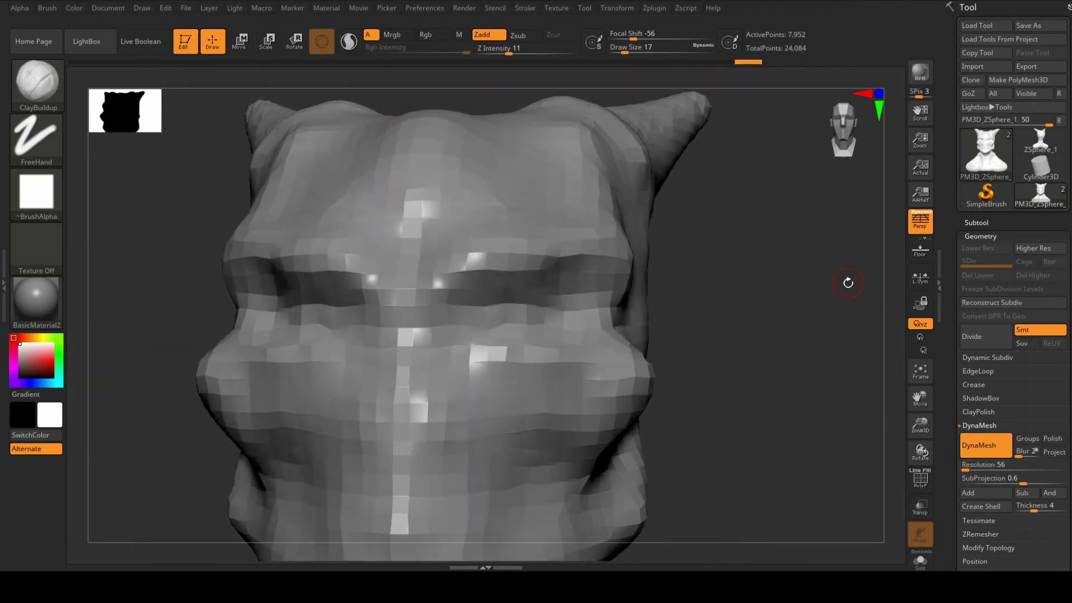
drag(847, 282, 746, 309)
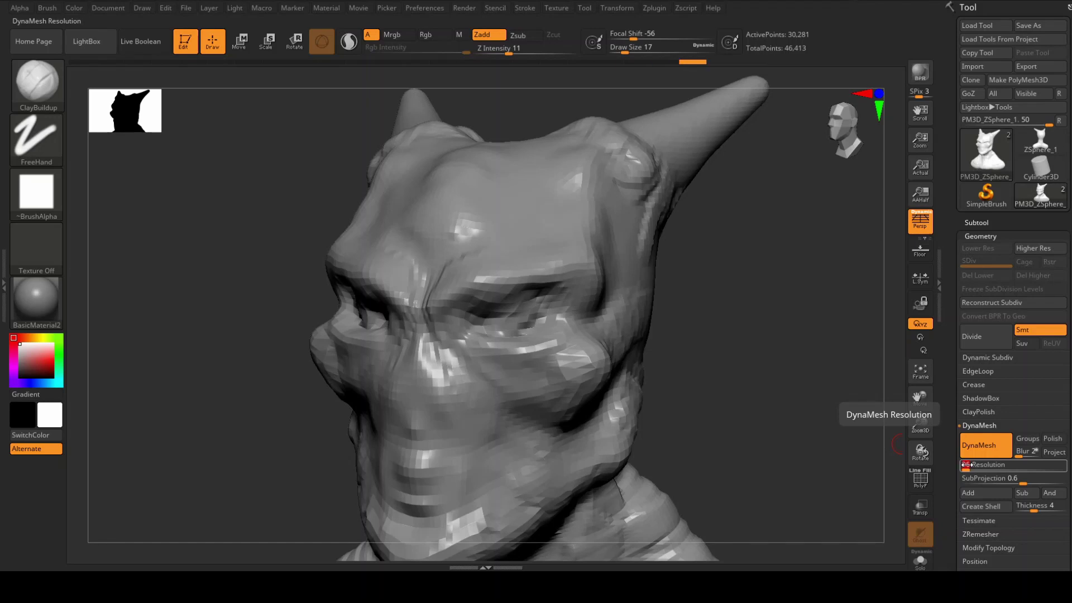
key(shift+f)
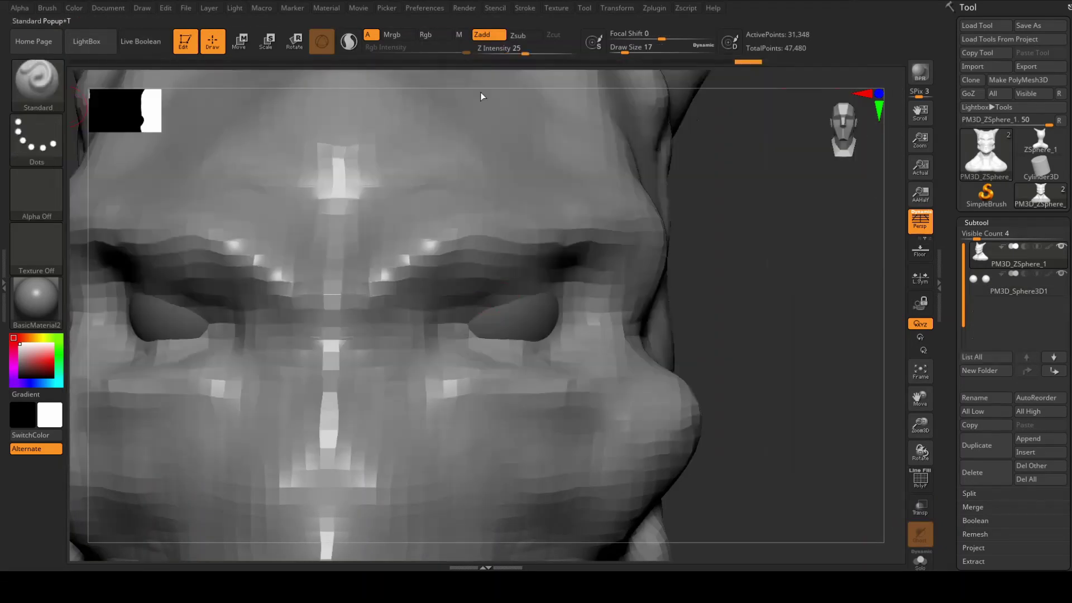
Carve sharp creases around the eyes and nostrils with DamStandard.
key(b)
key(d)
key(s)
key(s)
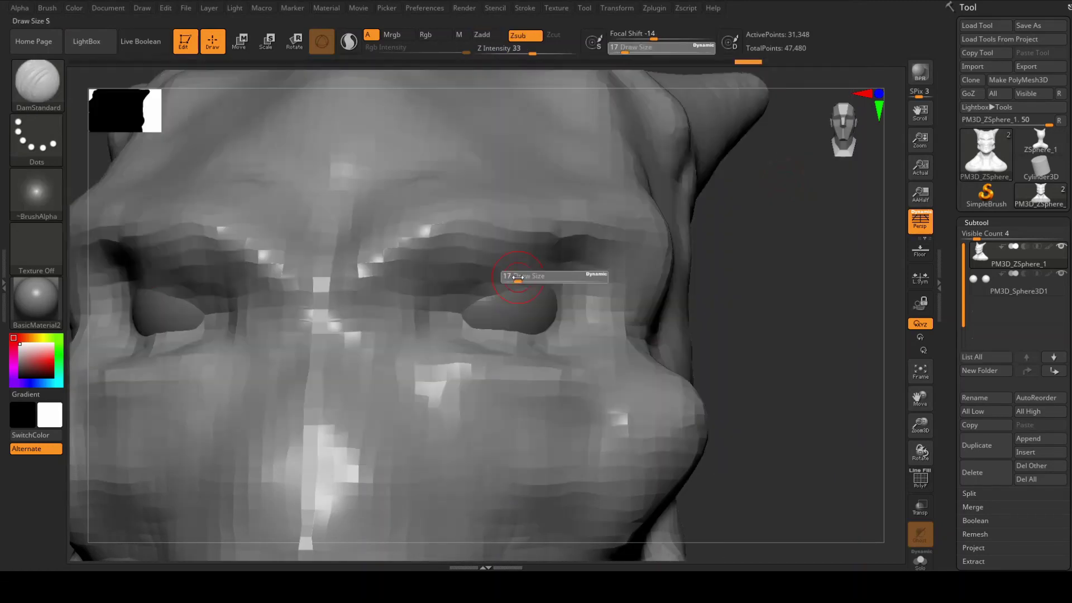
right_drag(509, 272, 485, 281)
mouse_move(580, 277)
right_down()
mouse_move(451, 304)
mouse_move(441, 290)
mouse_move(455, 324)
mouse_move(434, 330)
mouse_move(535, 161)
right_up()
Curve the horns outward in sweeping arcs with the Move brush.
key(b)
key(m)
key(v)
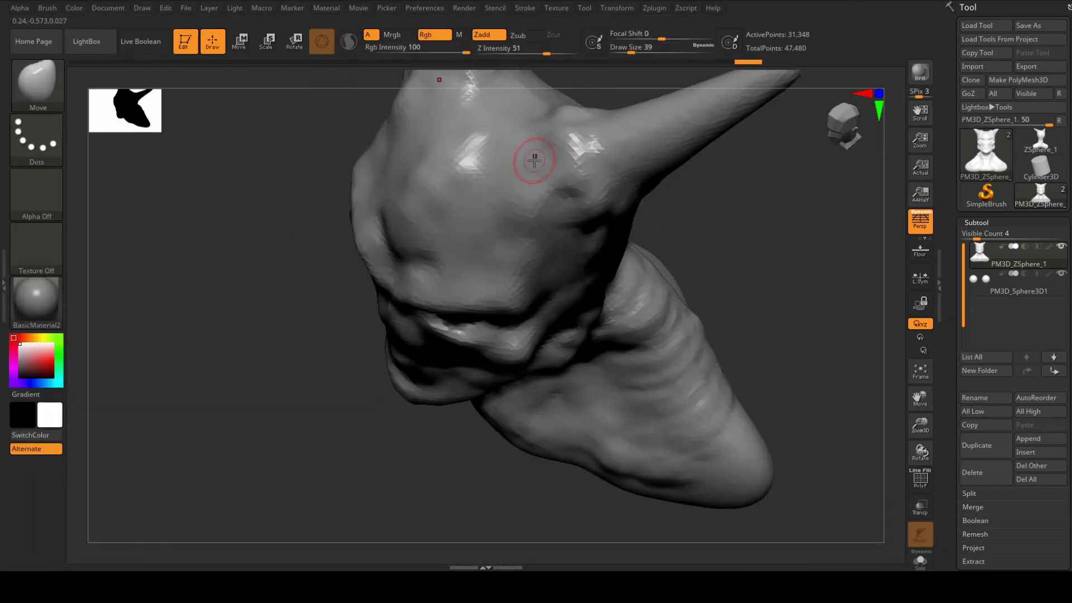
mouse_move(771, 283)
right_down()
mouse_move(562, 185)
mouse_move(583, 217)
right_up()
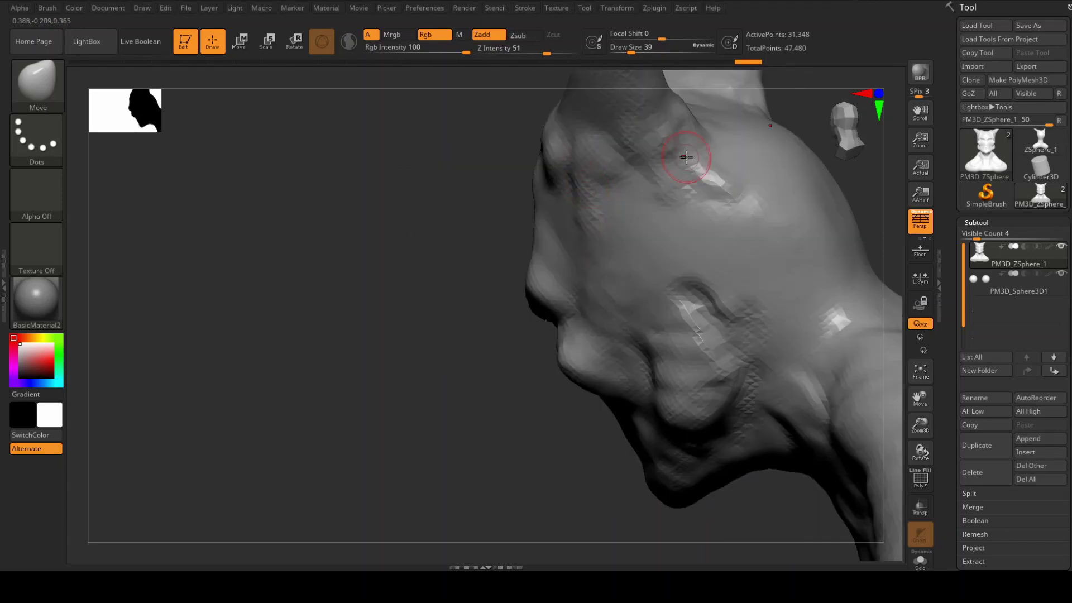
mouse_move(637, 162)
right_down()
mouse_move(614, 266)
mouse_move(592, 204)
mouse_move(647, 398)
mouse_move(628, 295)
mouse_move(627, 414)
mouse_move(629, 391)
mouse_move(520, 307)
right_up()
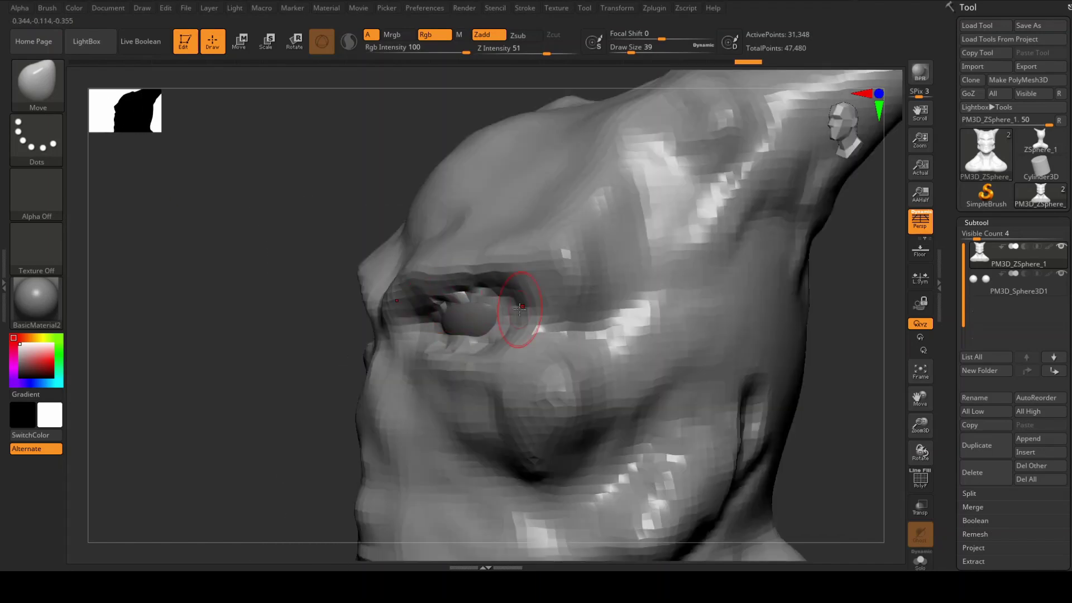
mouse_move(414, 330)
right_down()
mouse_move(703, 354)
mouse_move(675, 353)
right_up()
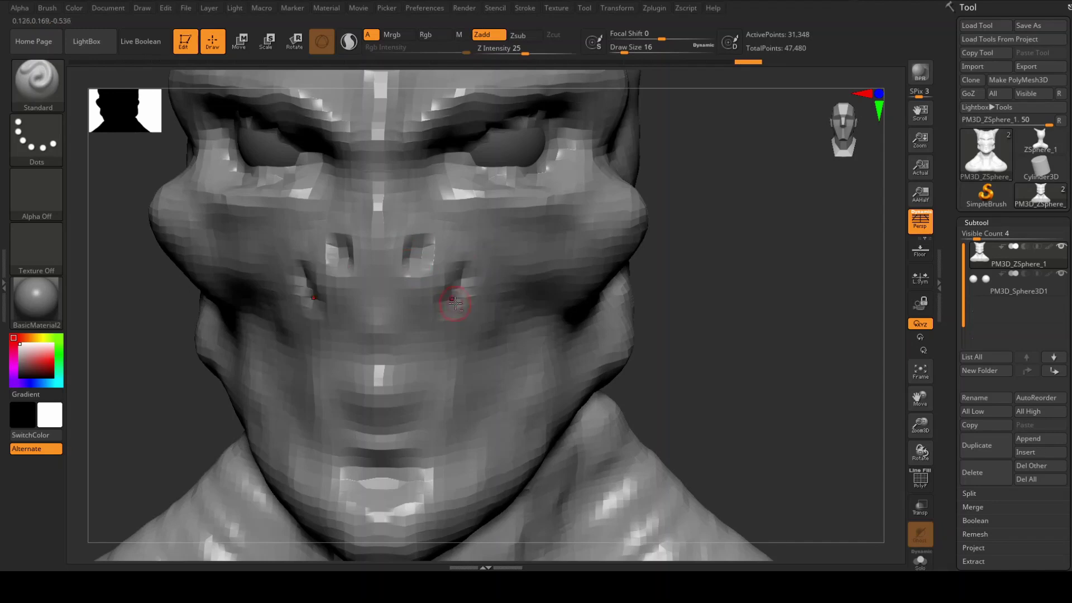
Build up clay strokes across the face with ClayBuildup.
key(b)
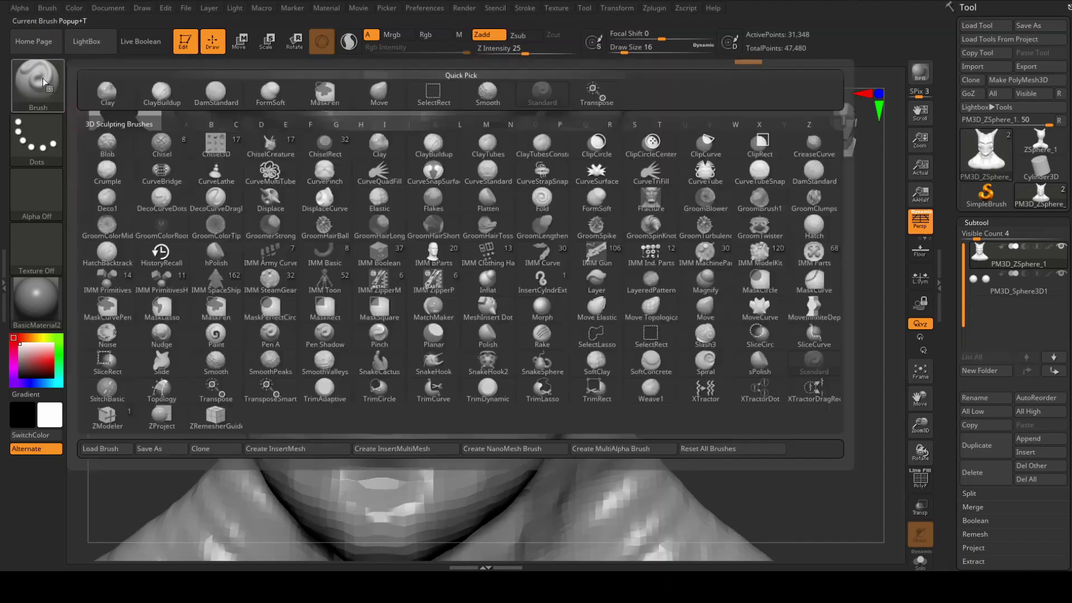
key(c)
key(b)
key(f)
right_drag(397, 409, 388, 476)
key(s)
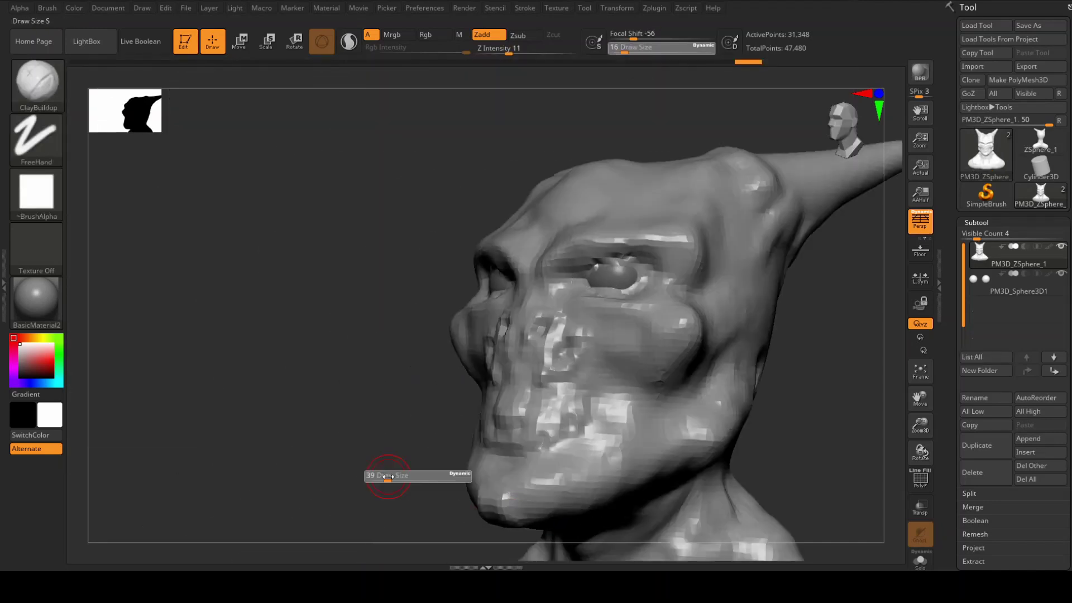
Add clay texture over the skull and around the horns from side and underside angles.
mouse_move(665, 454)
right_down()
mouse_move(730, 328)
mouse_move(530, 333)
right_up()
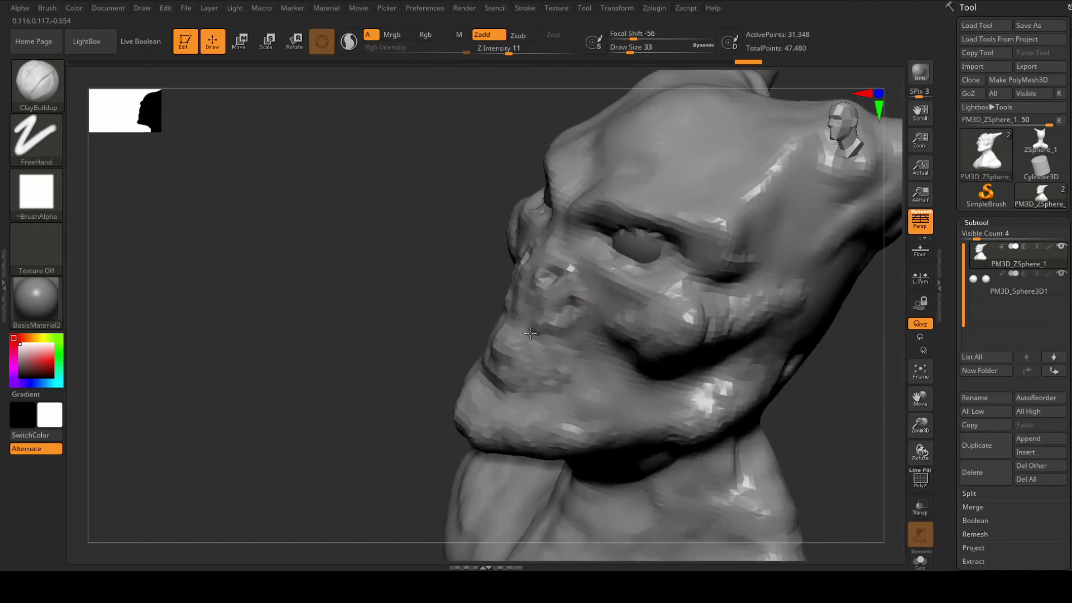
mouse_move(661, 194)
right_down()
mouse_move(342, 278)
mouse_move(487, 335)
right_up()
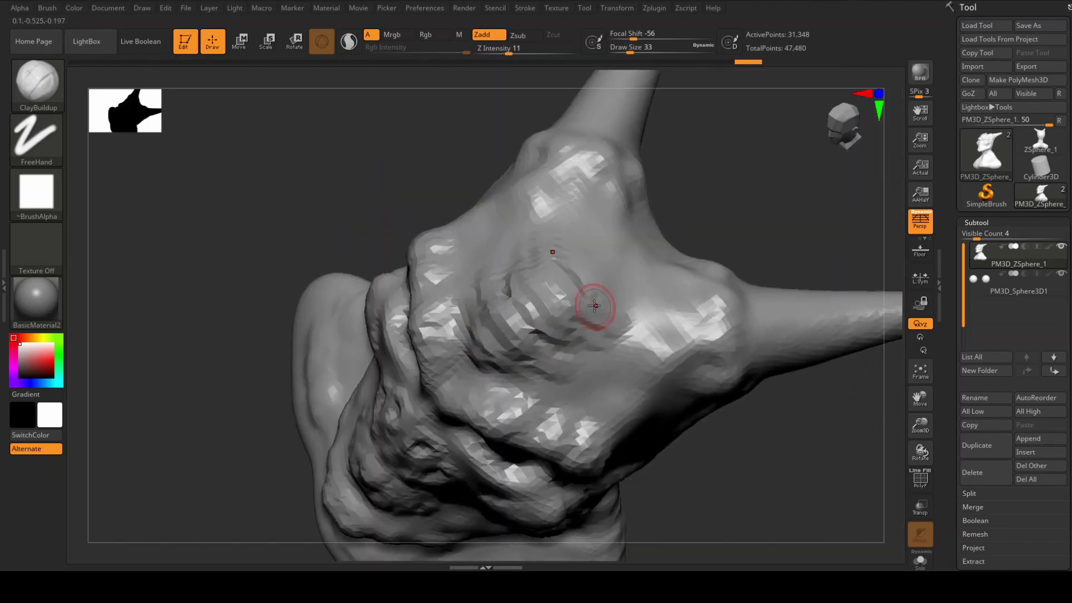
mouse_move(594, 305)
right_down()
mouse_move(647, 229)
mouse_move(722, 208)
mouse_move(645, 299)
right_up()
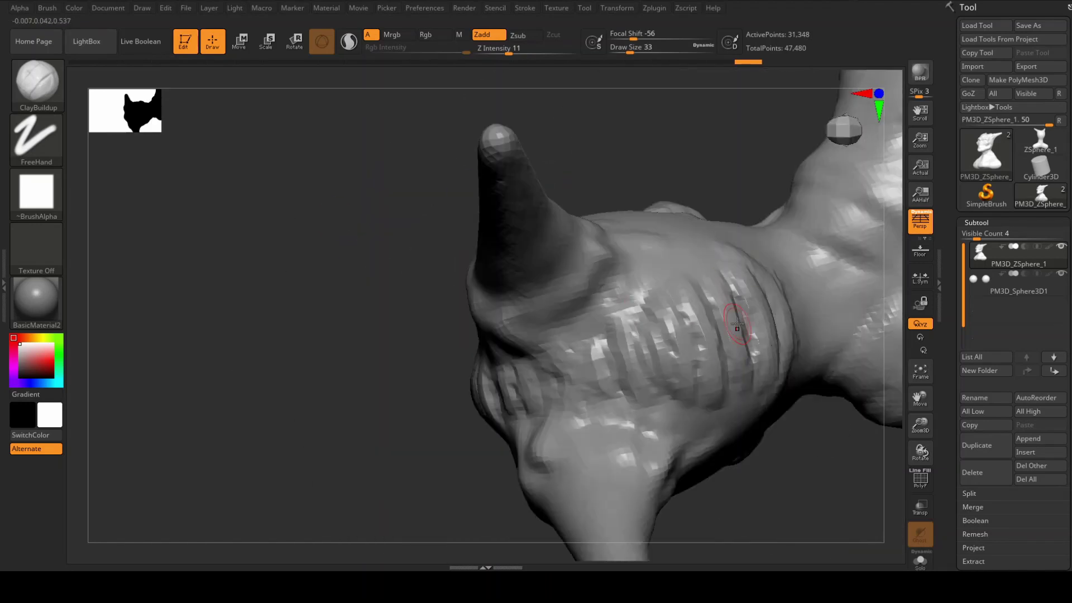
mouse_move(737, 324)
right_down()
mouse_move(614, 318)
mouse_move(506, 333)
mouse_move(496, 306)
mouse_move(634, 311)
mouse_move(347, 268)
mouse_move(837, 359)
mouse_move(311, 270)
mouse_move(299, 366)
right_up()
key(b)
key(f)
key(s)
Set up a large Move brush and frame the head in front and side views.
key(f)
key(b)
key(m)
key(v)
key(s)
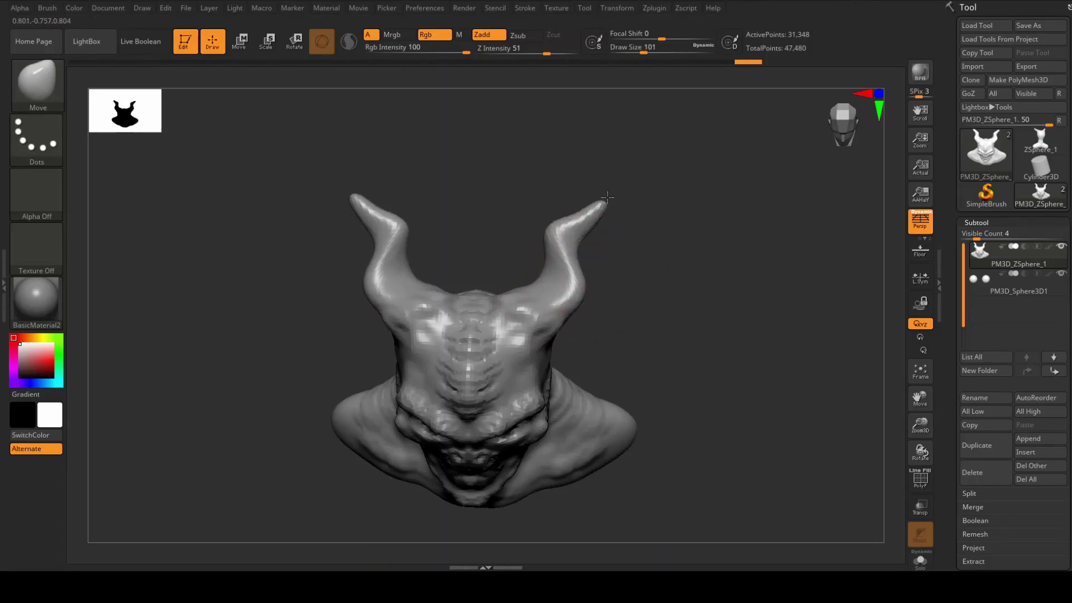
right_drag(601, 194, 670, 290)
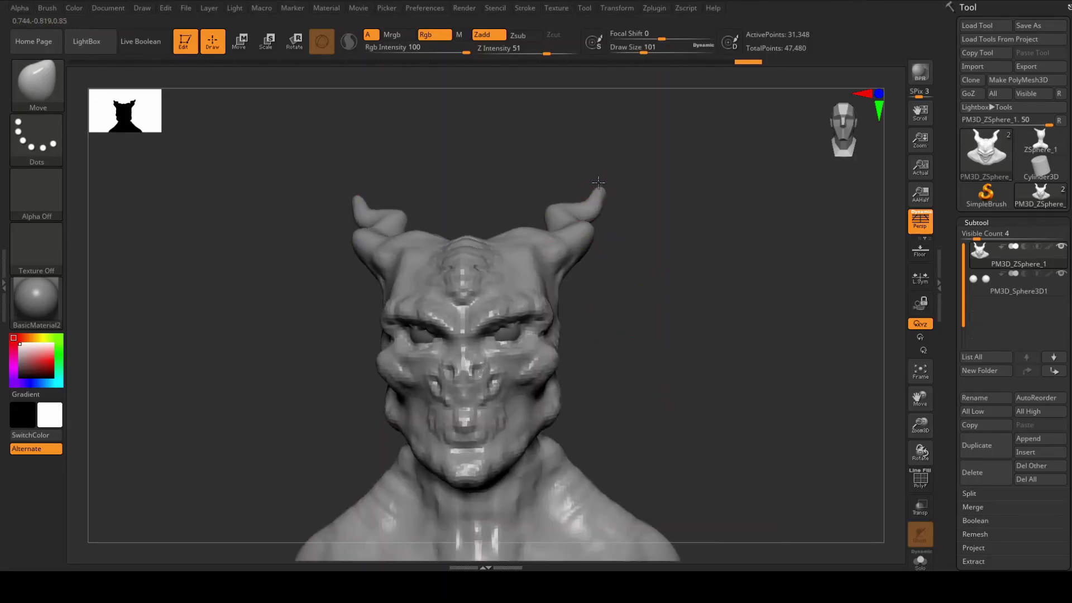
right_drag(598, 182, 575, 219)
right_drag(602, 259, 623, 307)
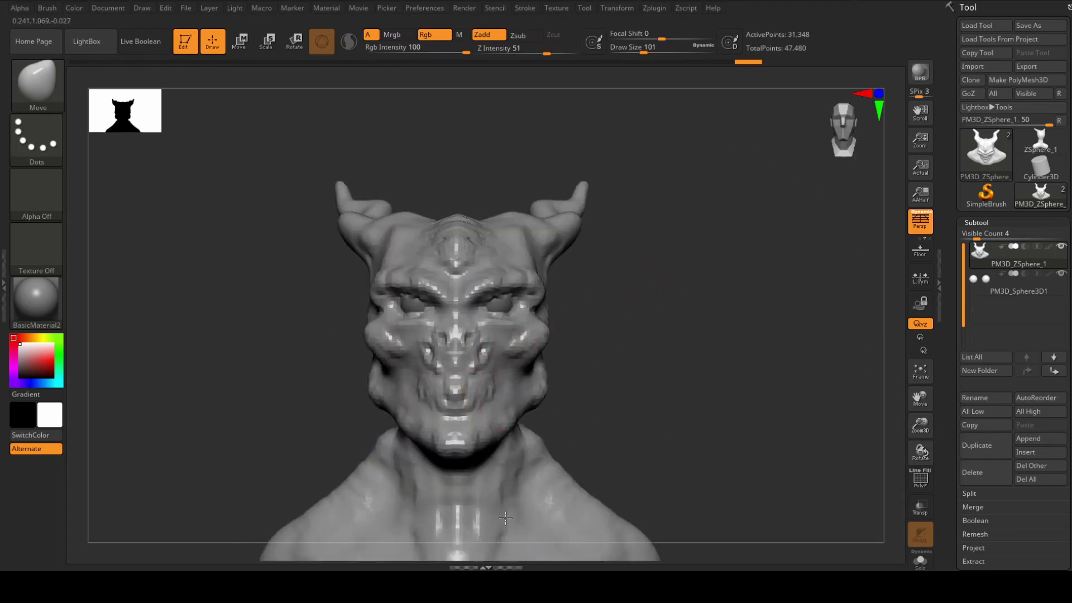
Push the bust's lower mass and shoulders out broadly at Draw Size about 268.
key(s)
drag(631, 390, 654, 390)
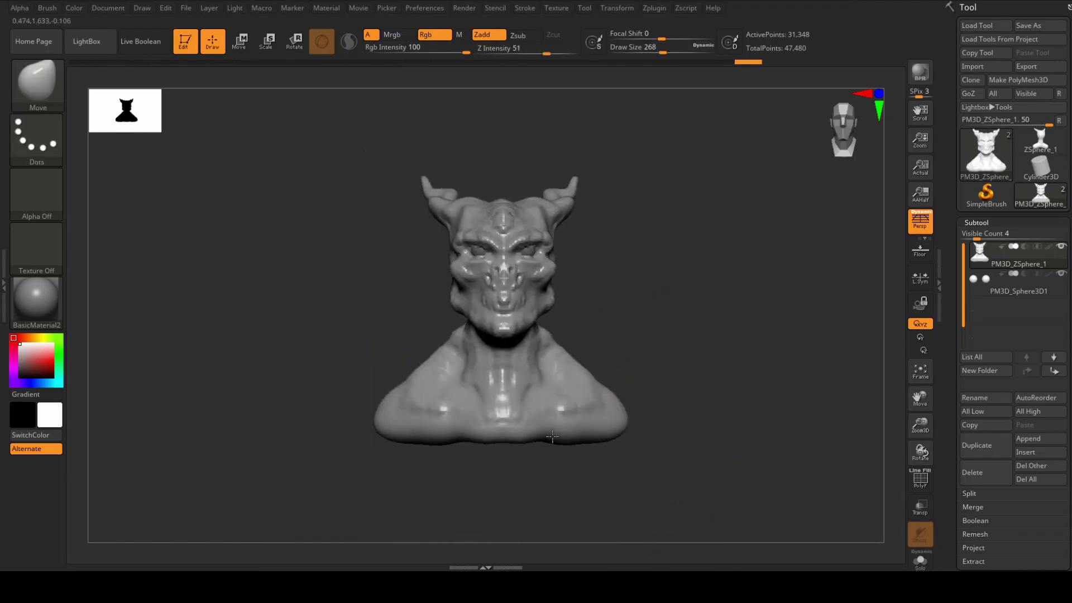
mouse_move(404, 445)
right_down()
mouse_move(464, 533)
mouse_move(704, 328)
mouse_move(287, 354)
mouse_move(526, 414)
mouse_move(290, 420)
mouse_move(389, 441)
right_up()
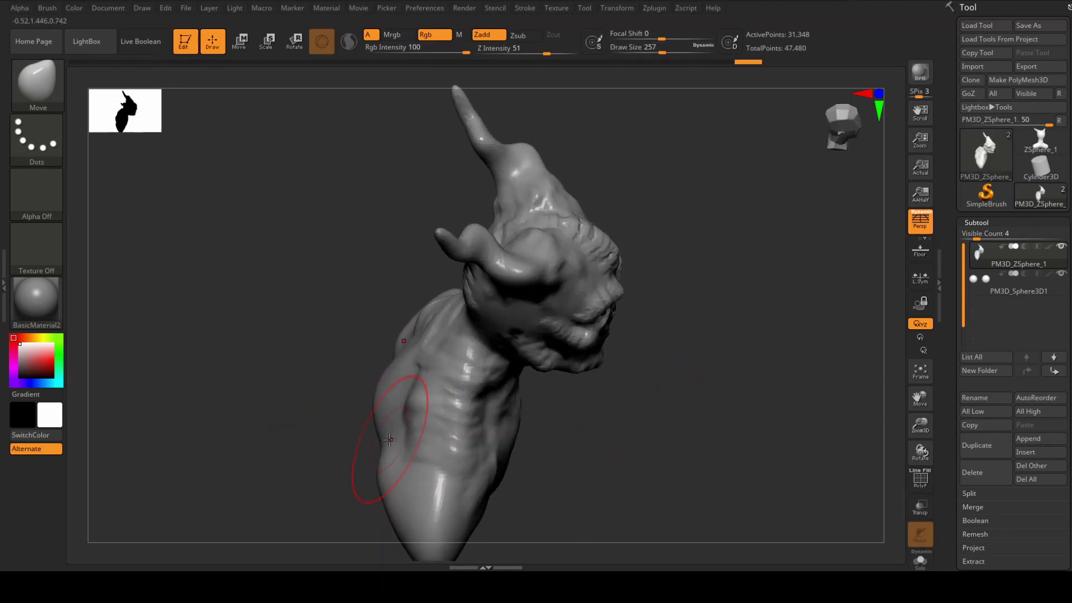
right_drag(435, 338, 493, 425)
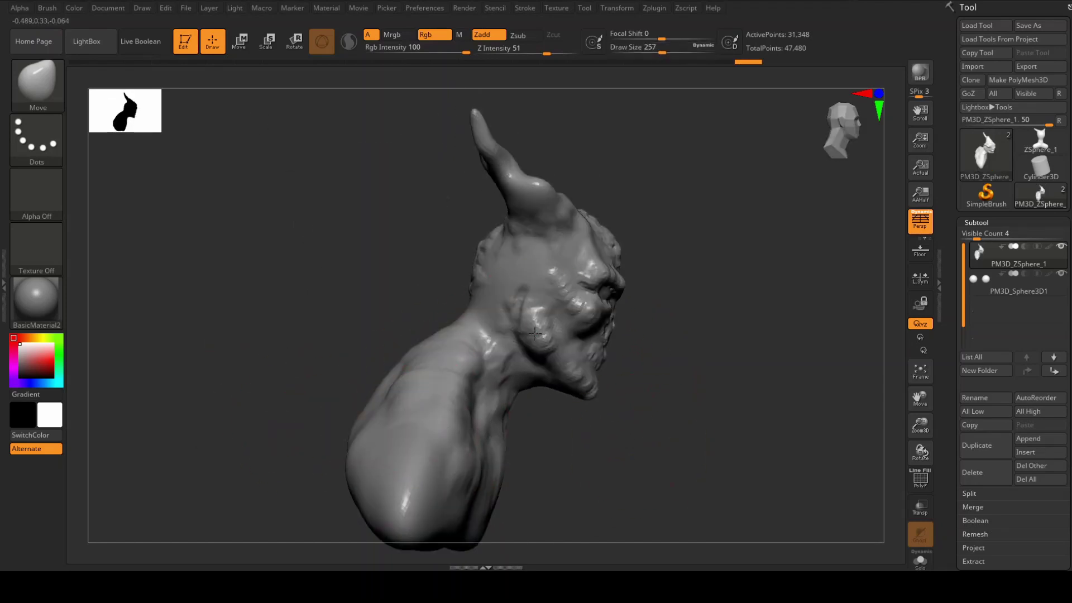
right_drag(535, 334, 605, 364)
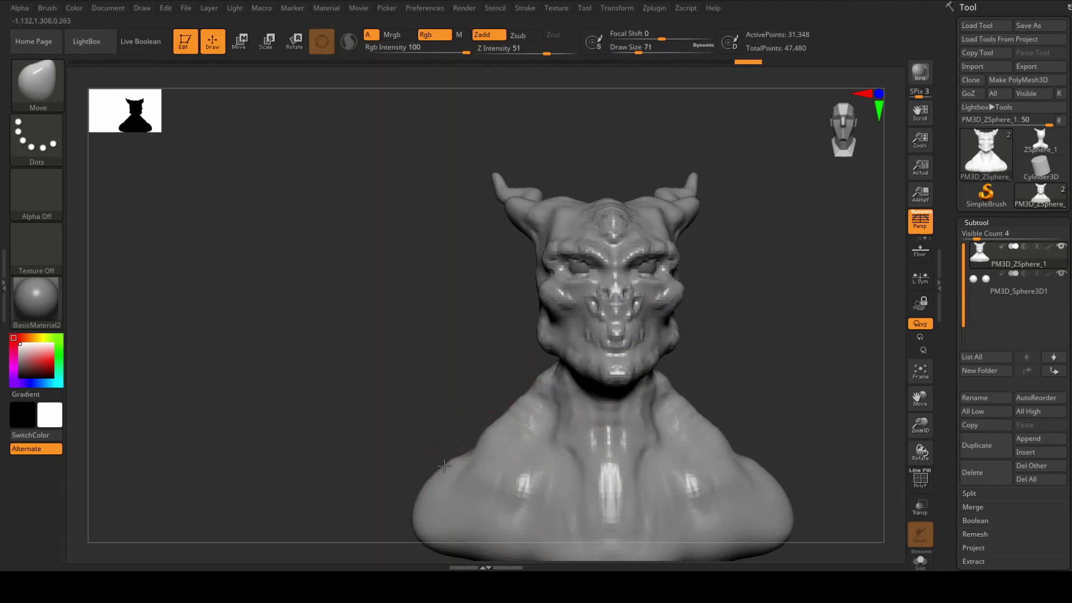
mouse_move(475, 454)
right_down()
mouse_move(617, 411)
mouse_move(470, 318)
right_up()
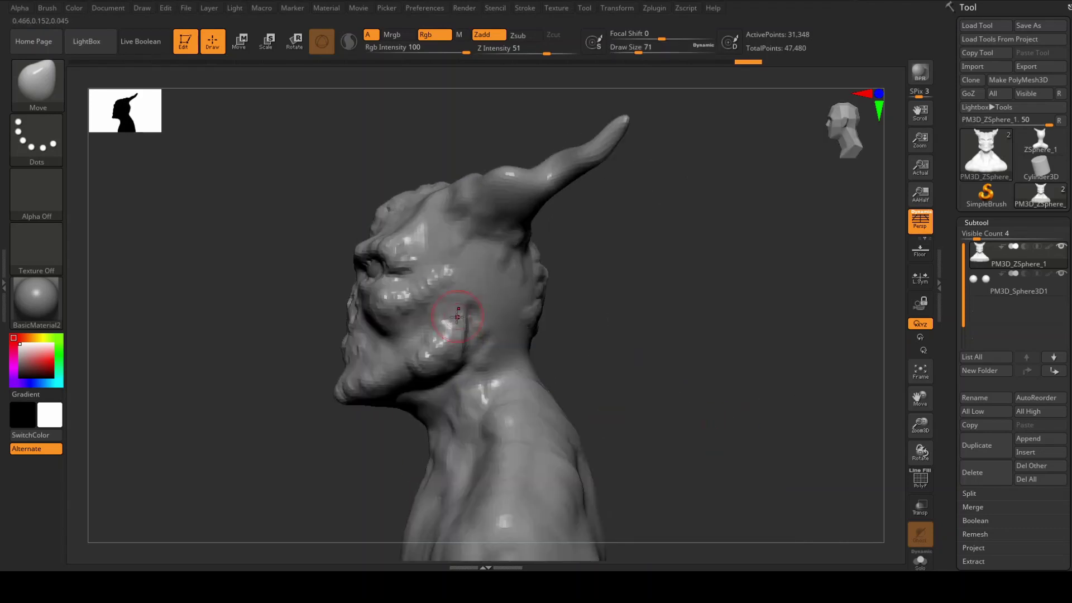
Mask a patch on the side of the head with MaskPen at size 128 and invert it.
click(62, 112)
key(m)
key(v)
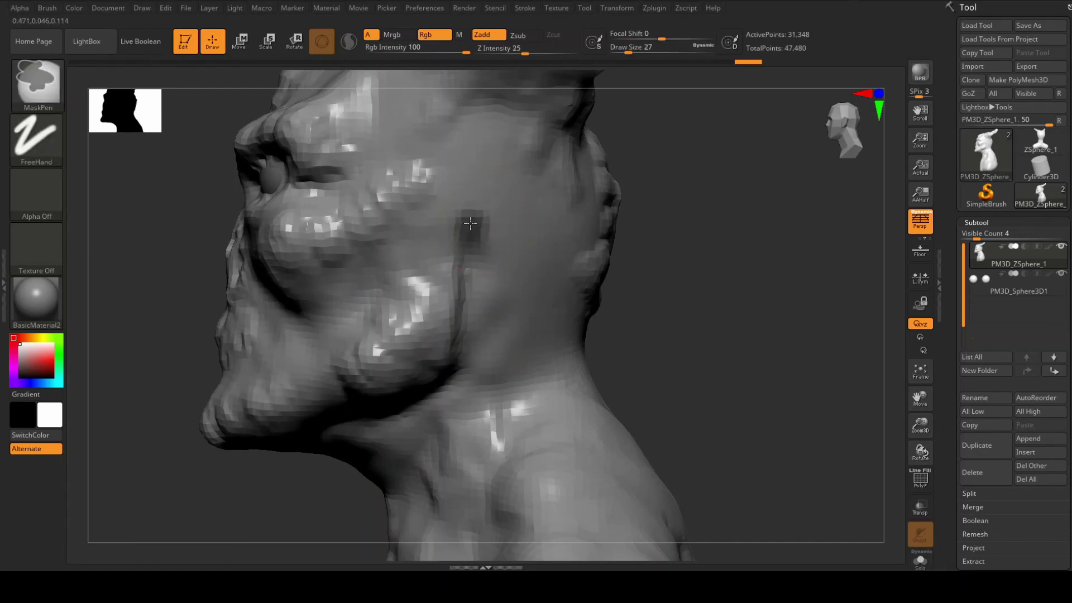
ctrl+drag(486, 151, 485, 240)
text(s128)
key(Return)
key(ctrl+i)
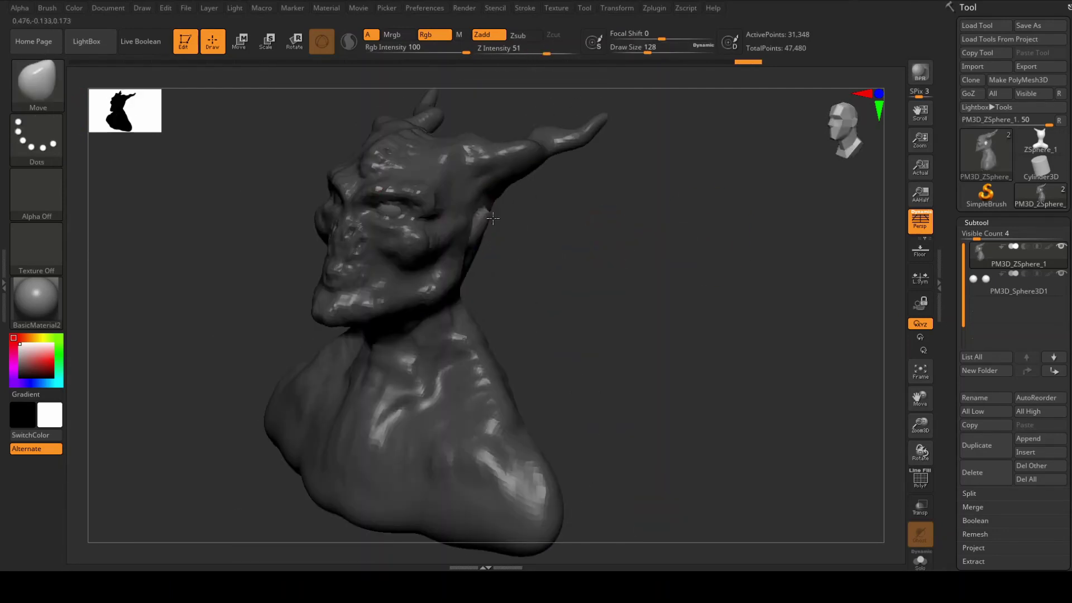
Pull a pointed ear out of the head with the Move brush at size 46.
mouse_move(654, 245)
right_down()
mouse_move(406, 258)
mouse_move(580, 255)
right_up()
text(s46)
key(Return)
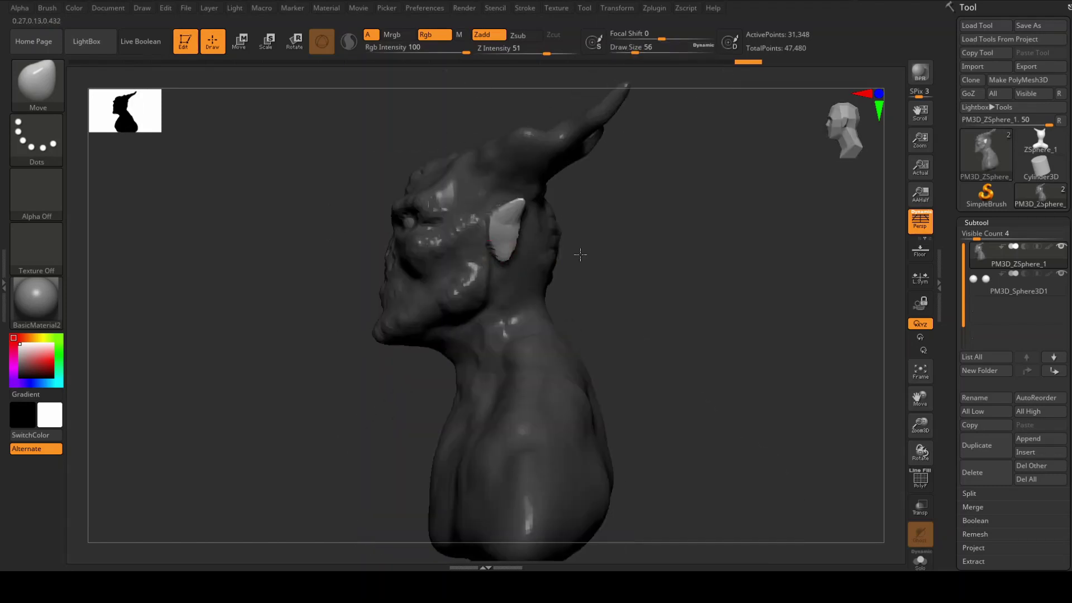
mouse_move(518, 225)
right_down()
mouse_move(426, 287)
mouse_move(470, 297)
mouse_move(479, 282)
mouse_move(587, 339)
mouse_move(511, 293)
mouse_move(481, 324)
mouse_move(487, 335)
right_up()
key(shift+f)
key(shift+f)
key(b)
key(m)
key(v)
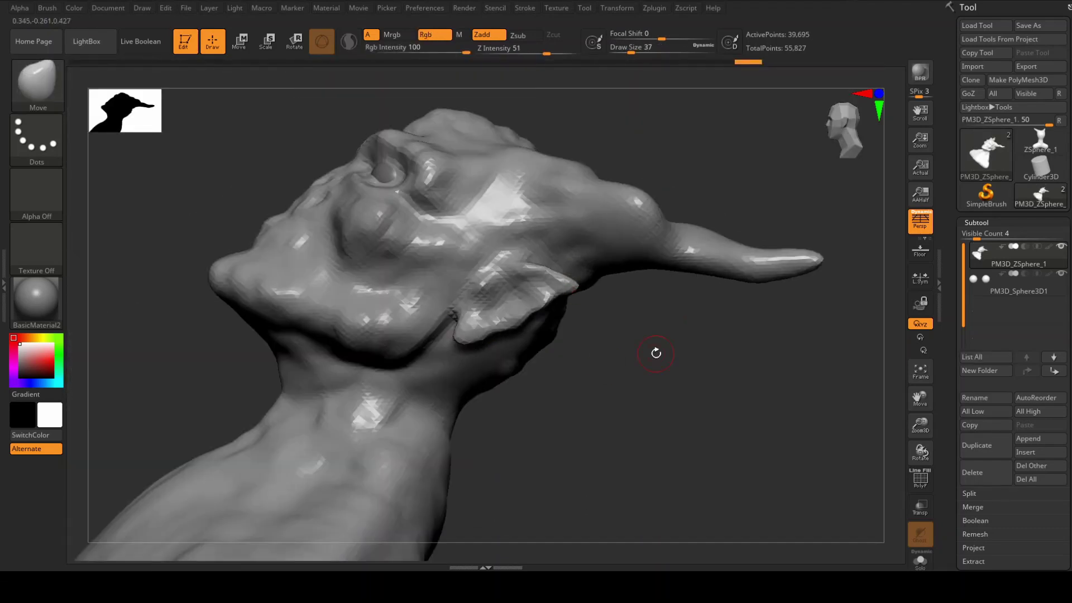
mouse_move(656, 352)
right_down()
mouse_move(679, 447)
mouse_move(611, 376)
mouse_move(354, 391)
right_up()
Carve DamStandard creases over the forehead, brow, eyes and cheeks, then frame the bust front-on.
key(b)
key(d)
key(s)
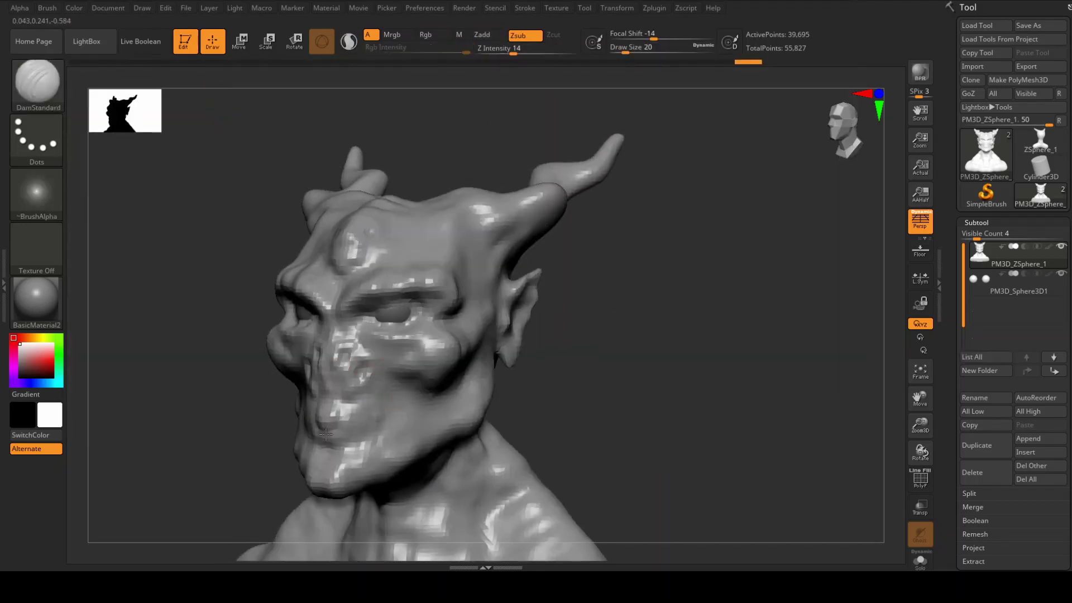
mouse_move(326, 434)
right_down()
mouse_move(627, 259)
mouse_move(598, 395)
mouse_move(330, 433)
right_up()
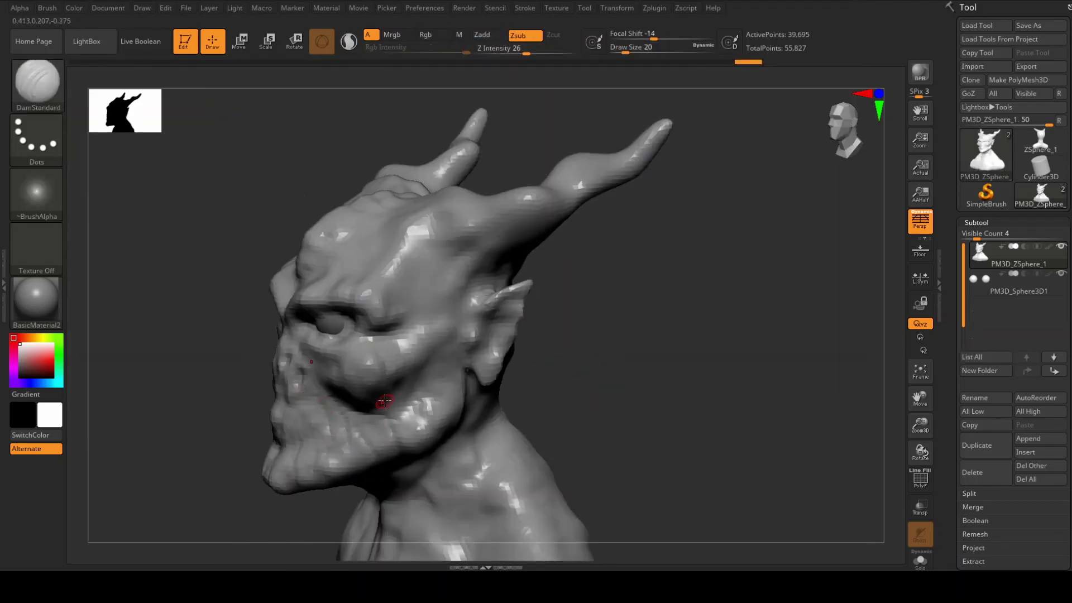
mouse_move(372, 347)
right_down()
mouse_move(305, 296)
mouse_move(367, 312)
mouse_move(309, 347)
mouse_move(263, 339)
right_up()
right_drag(466, 260, 282, 223)
mouse_move(291, 264)
right_down()
mouse_move(455, 222)
mouse_move(622, 326)
mouse_move(628, 260)
right_up()
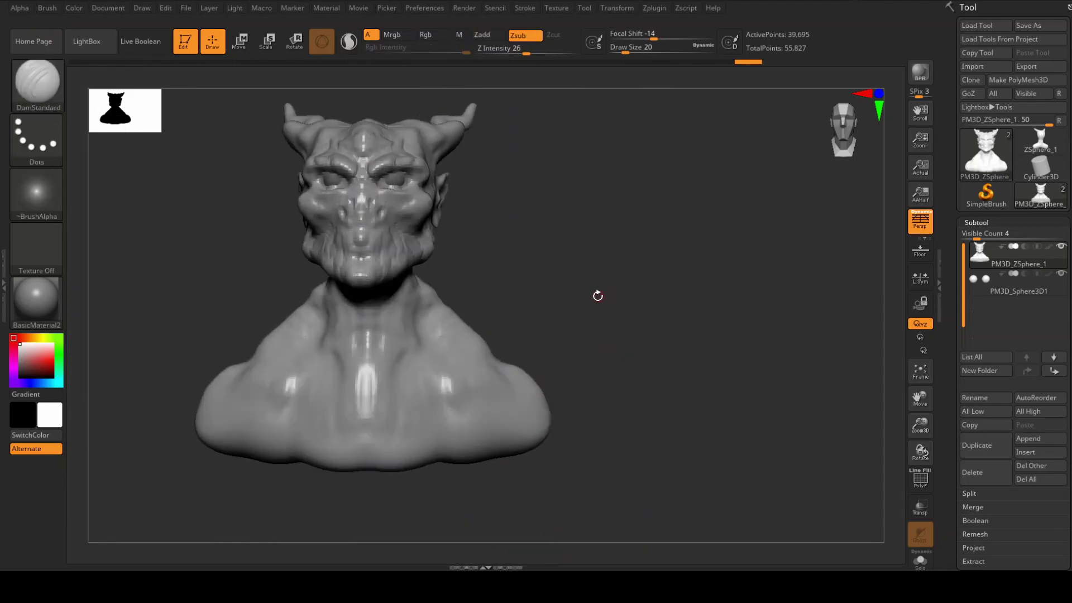
Reshape the bust's back and shoulder silhouette with the Move brush.
key(b)
key(m)
key(v)
mouse_move(597, 296)
right_down()
mouse_move(421, 270)
mouse_move(413, 303)
right_up()
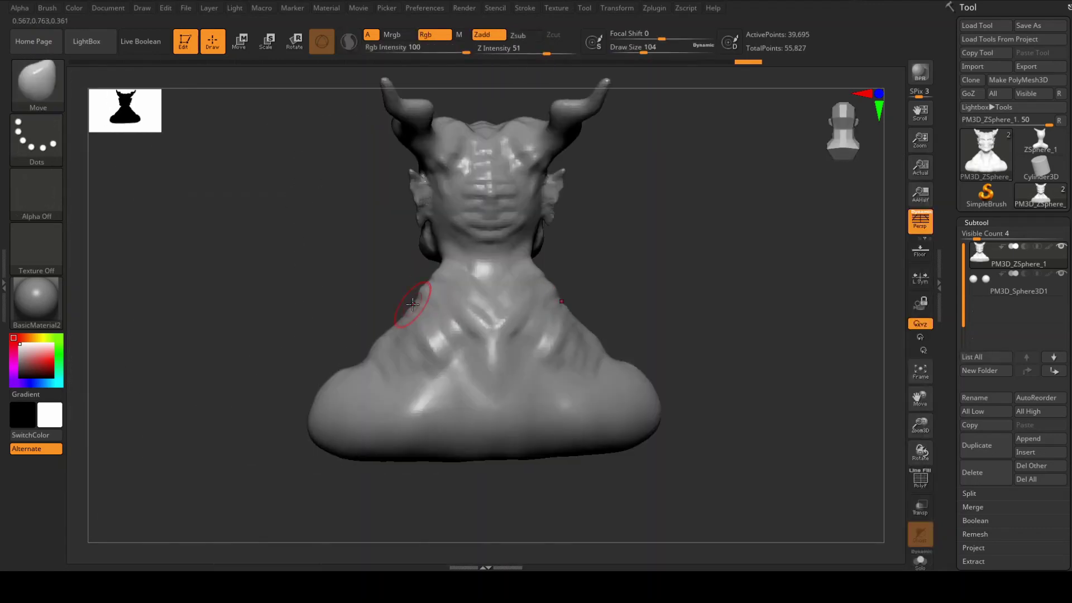
right_drag(379, 337, 582, 378)
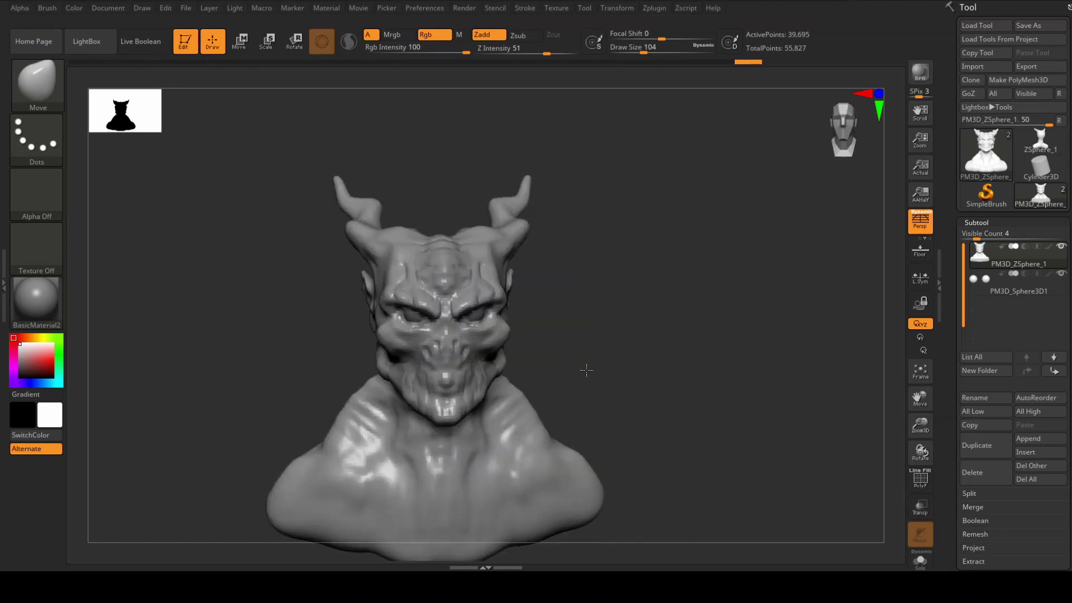
Build up ClayBuildup strokes across the chest, then reduce the brush size.
key(b)
key(c)
key(b)
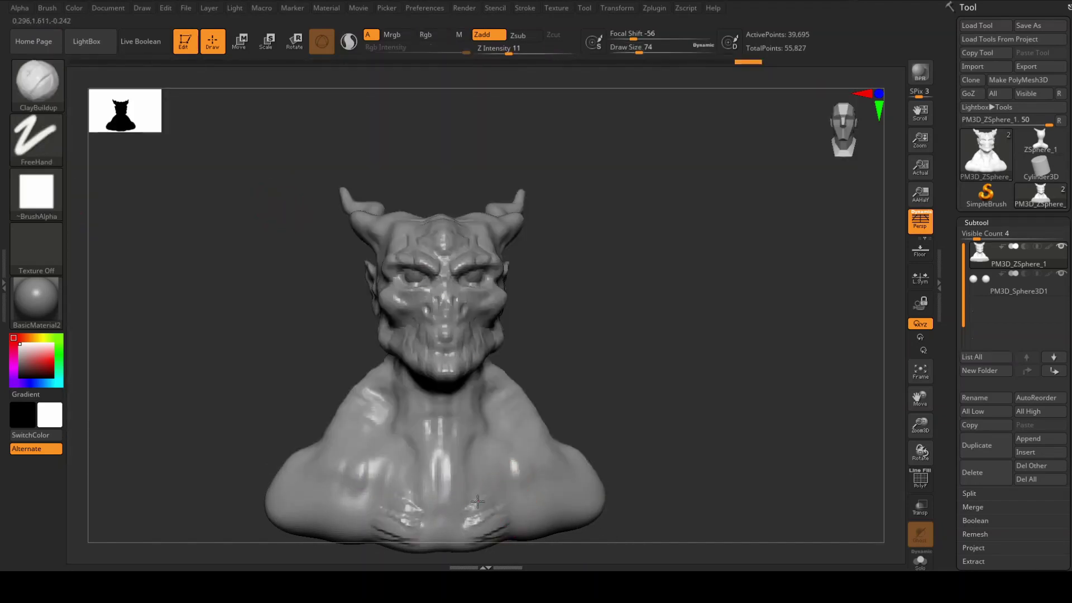
mouse_move(543, 499)
right_down()
mouse_move(586, 512)
mouse_move(641, 443)
mouse_move(737, 450)
right_up()
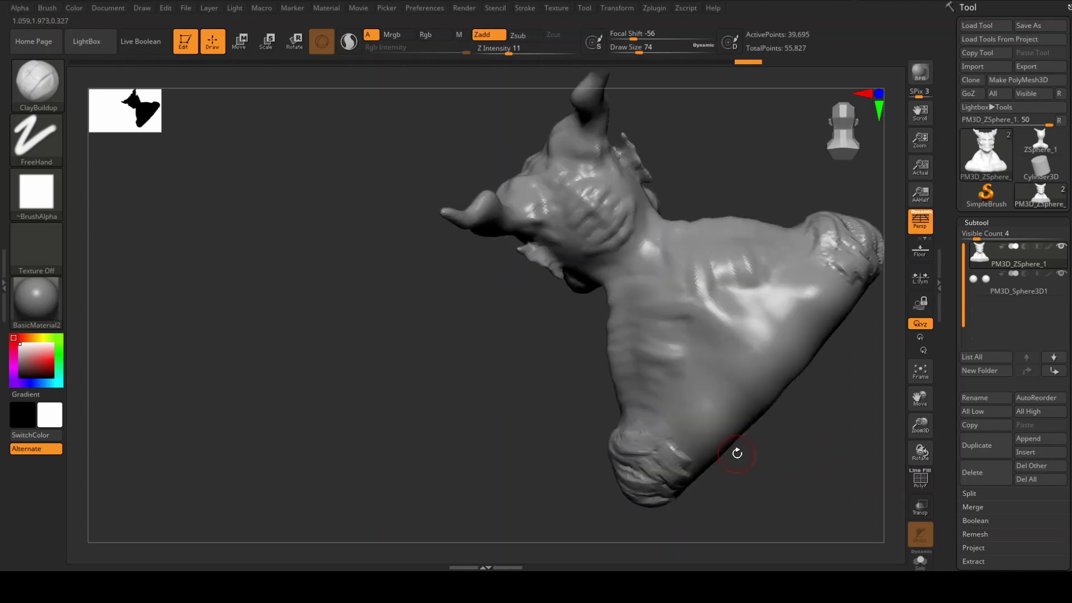
drag(793, 257, 659, 408)
mouse_move(753, 263)
mouse_down()
mouse_move(734, 348)
mouse_move(753, 383)
mouse_up()
drag(793, 268, 659, 352)
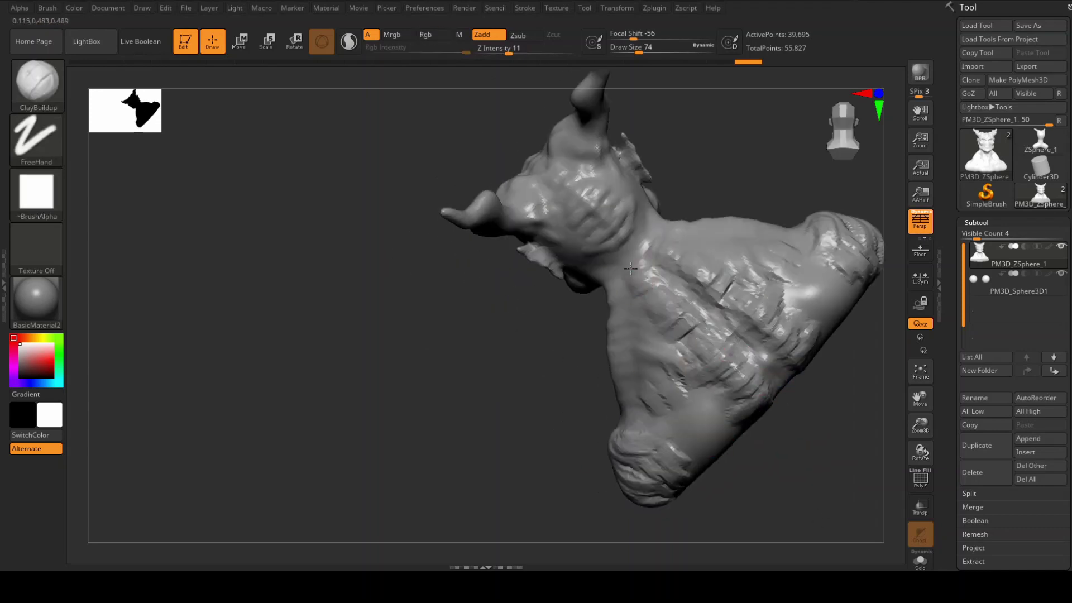
mouse_move(491, 391)
right_down()
mouse_move(510, 371)
mouse_move(639, 317)
mouse_move(586, 411)
mouse_move(490, 347)
mouse_move(604, 314)
mouse_move(535, 354)
mouse_move(595, 353)
mouse_move(614, 391)
right_up()
key([)
Push the horns into shape with the Move brush at size 177.
key(b)
key(m)
key(v)
mouse_move(830, 397)
right_down()
mouse_move(689, 450)
mouse_move(615, 439)
right_up()
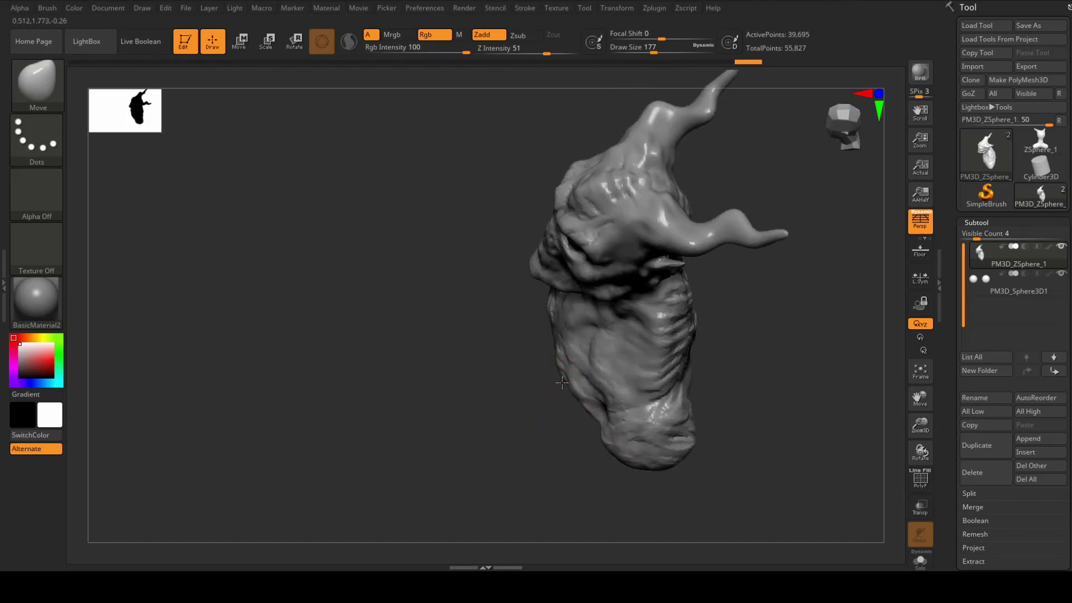
right_drag(447, 411, 366, 352)
Preview the bust in MatCap Red Wax, ReflectYellow and MAH_Shiny materials.
key(m)
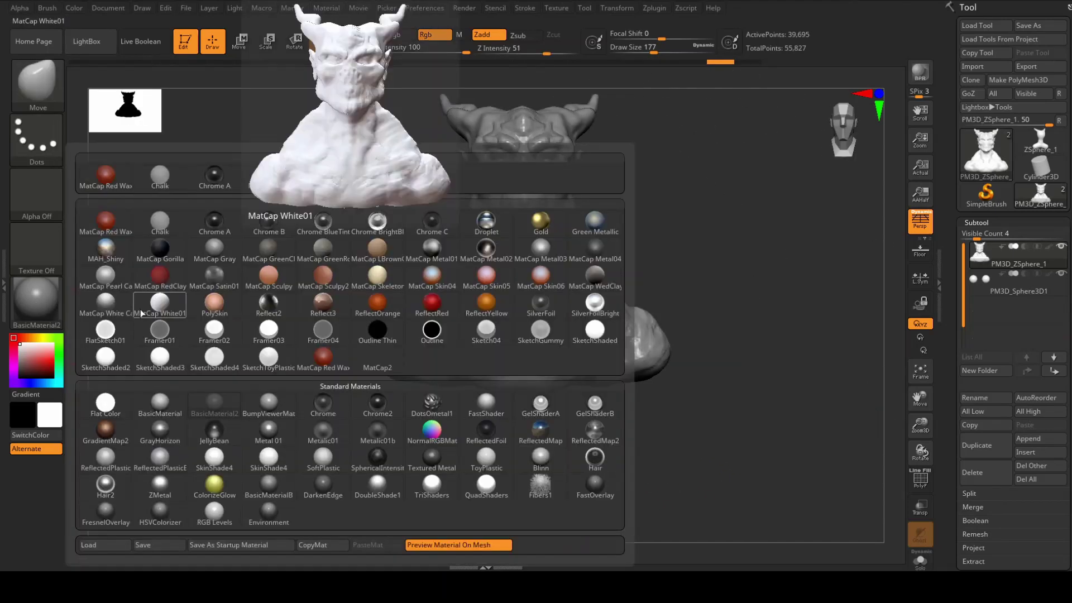
click(432, 304)
key(m)
click(486, 305)
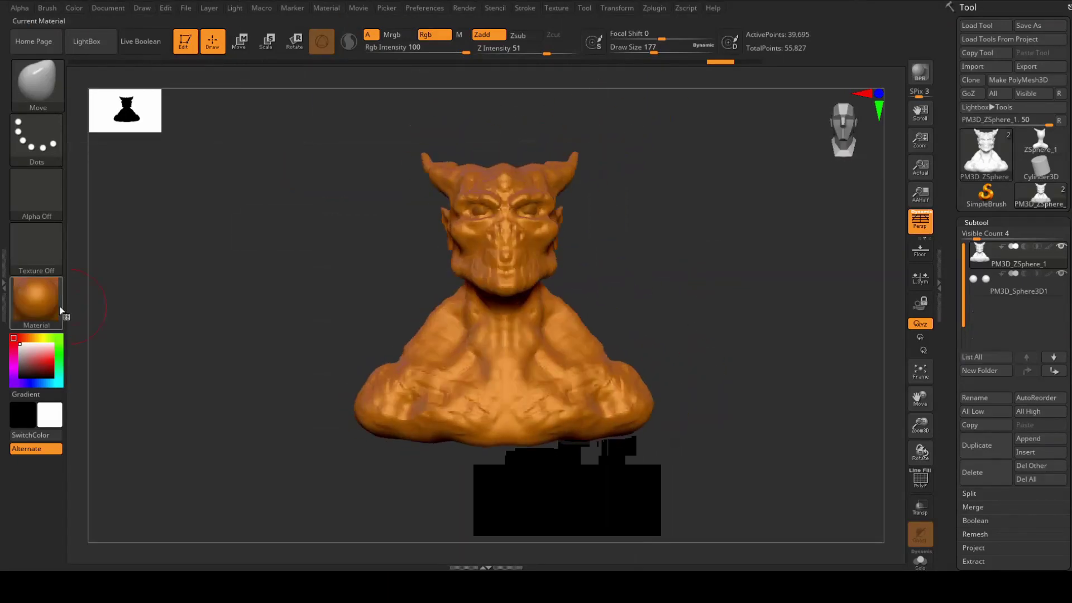
click(61, 311)
click(108, 246)
Inspect the bust from three-quarter and side views and adjust the brush draw size.
mouse_move(654, 391)
right_down()
mouse_move(673, 410)
mouse_move(756, 383)
mouse_move(590, 453)
right_up()
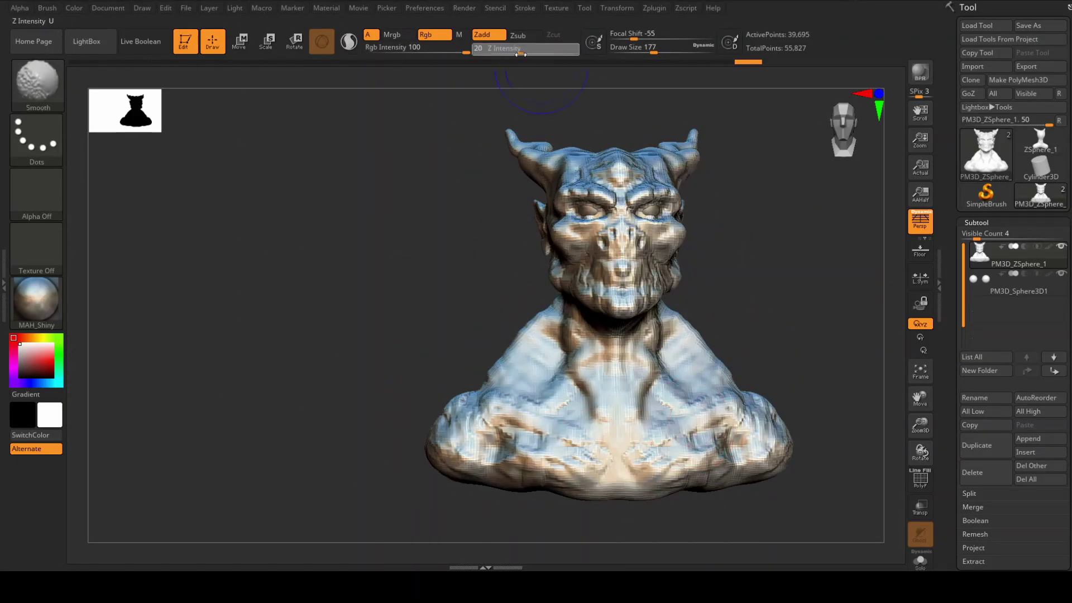
right_drag(530, 167, 628, 295)
key(s)
mouse_move(668, 250)
right_down()
mouse_move(770, 311)
mouse_move(733, 307)
right_up()
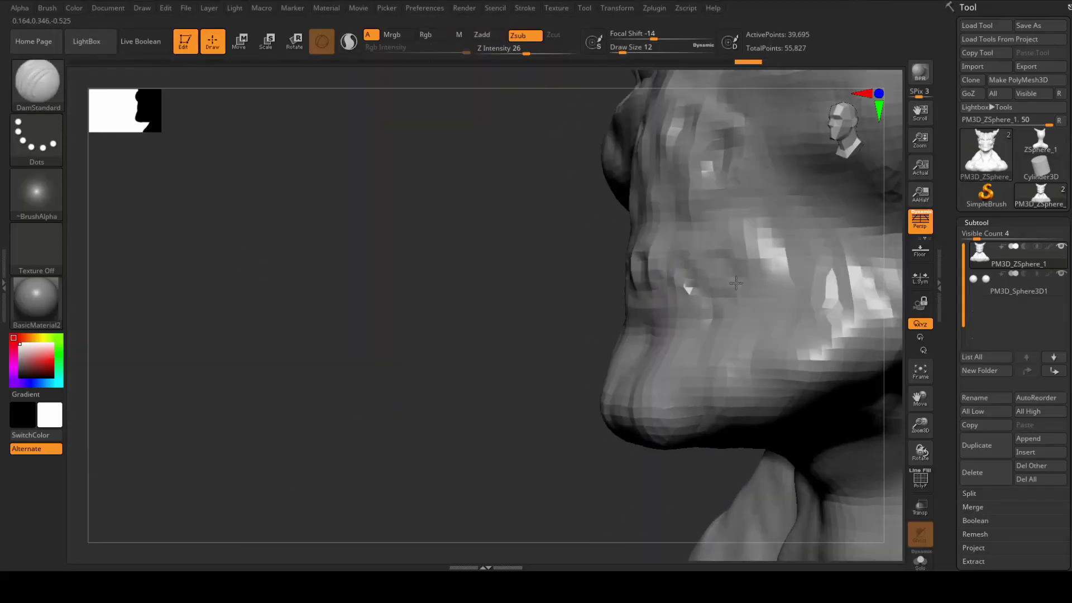
Set DynaMesh Resolution to 208 in Tool > Geometry and remesh the bust.
click(977, 223)
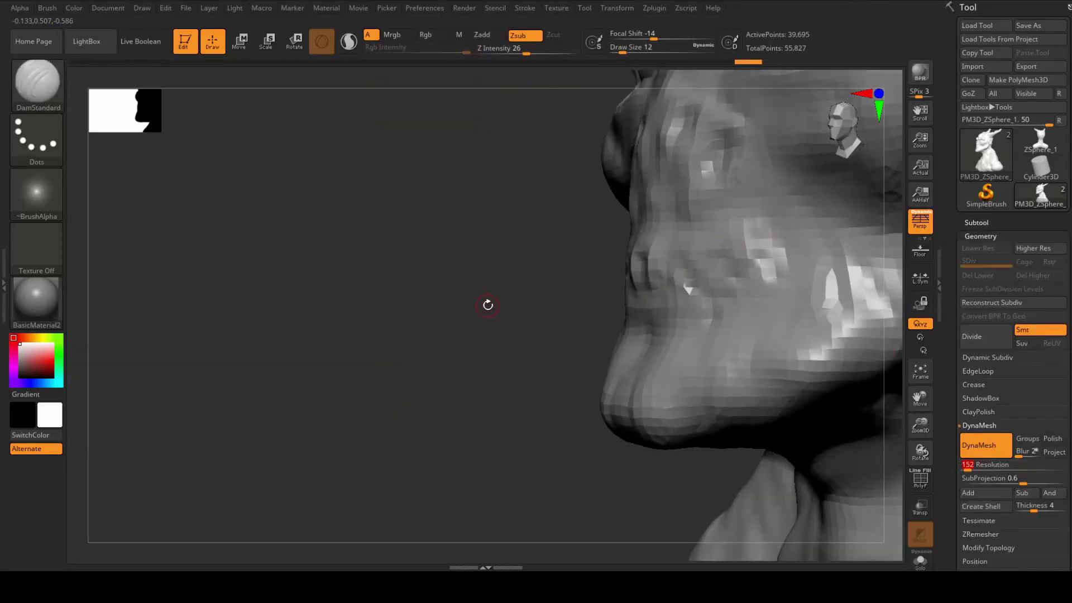
drag(965, 470, 969, 470)
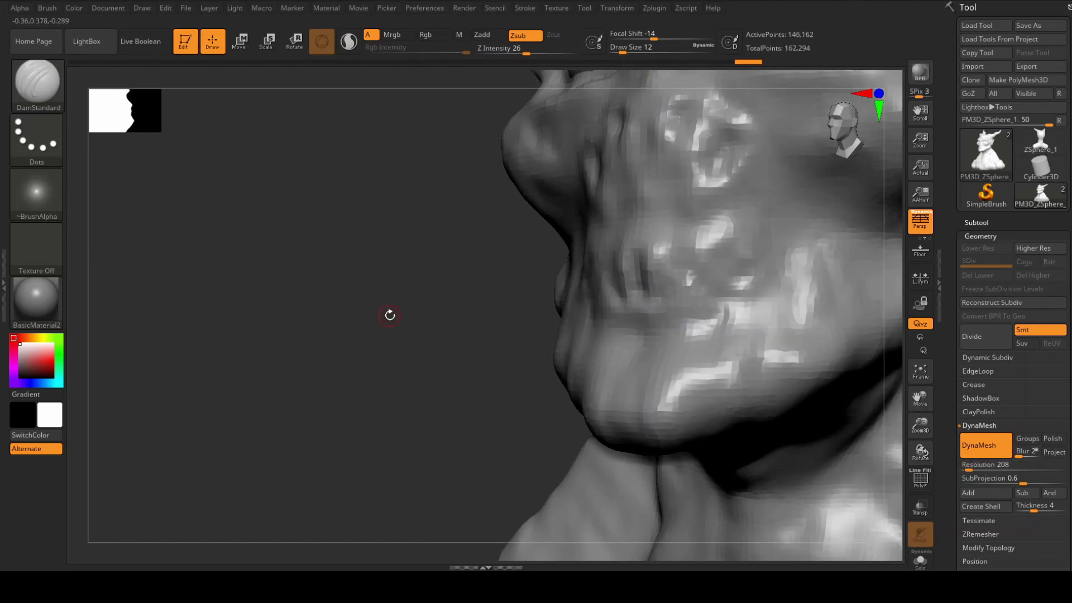
mouse_move(390, 314)
ctrl+mouse_down()
mouse_move(402, 341)
mouse_move(706, 285)
mouse_move(527, 326)
mouse_move(701, 274)
mouse_move(715, 282)
ctrl+mouse_up()
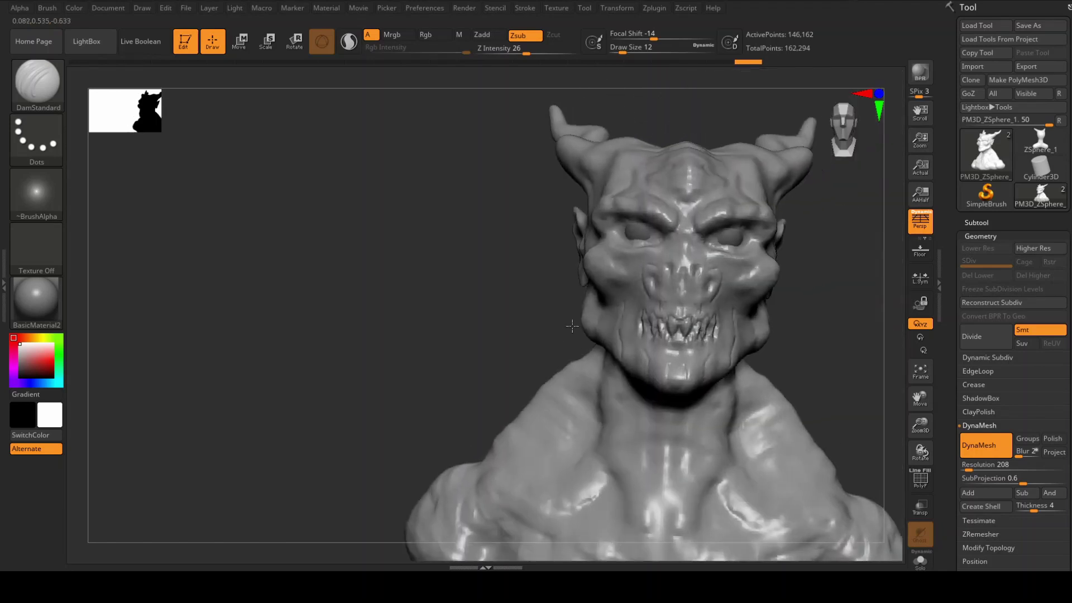
Carve vertical creases into the chin and jaw with symmetry on.
drag(471, 272, 584, 339)
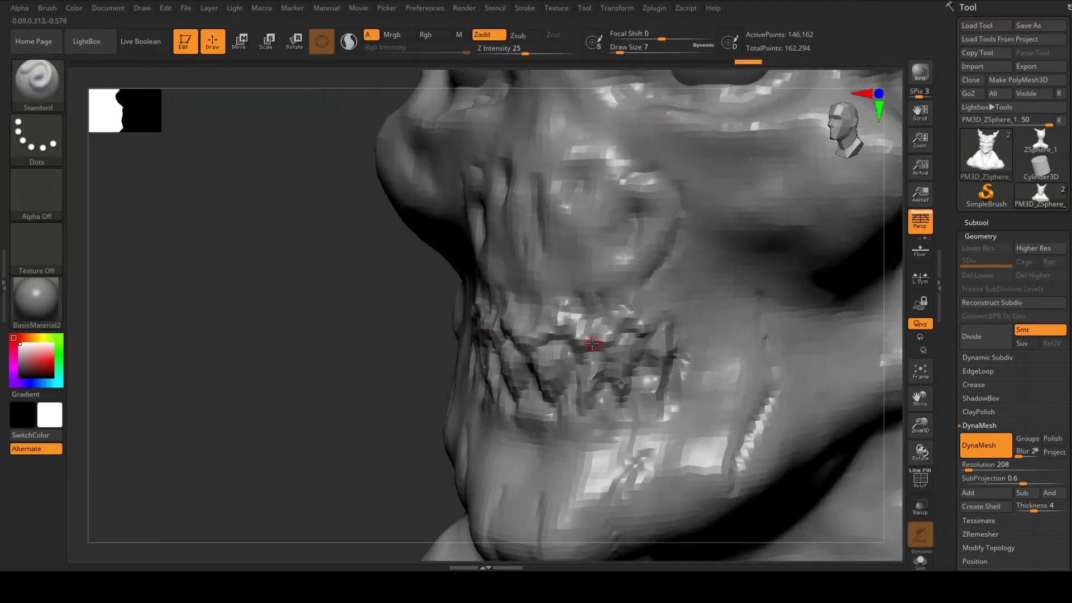
drag(554, 402, 553, 413)
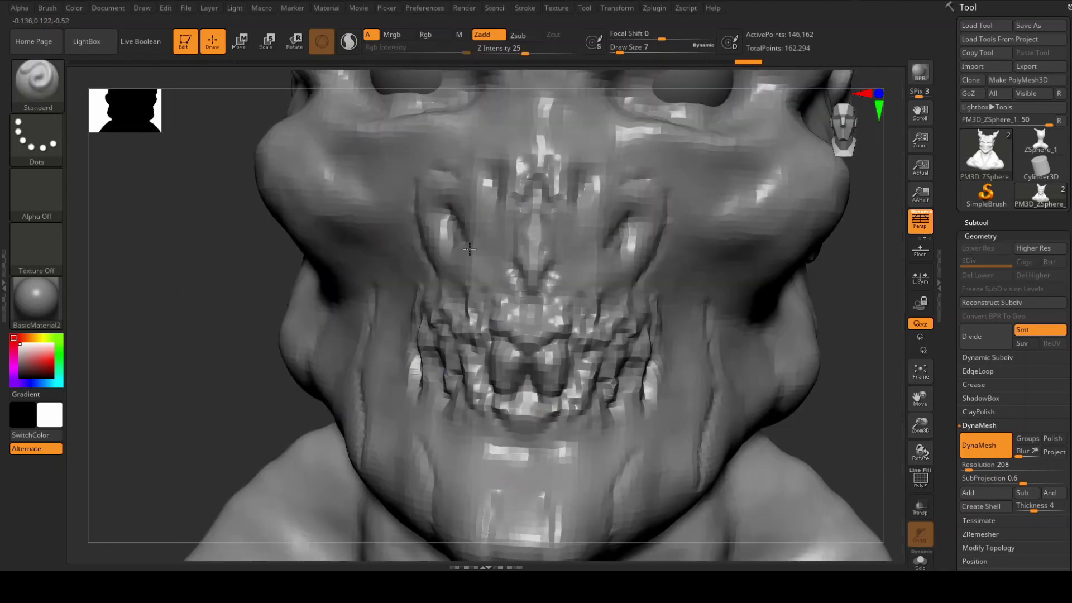
mouse_move(491, 476)
mouse_down()
mouse_move(417, 488)
mouse_move(469, 440)
mouse_up()
Select the FormSoft brush to soften the teeth.
click(45, 75)
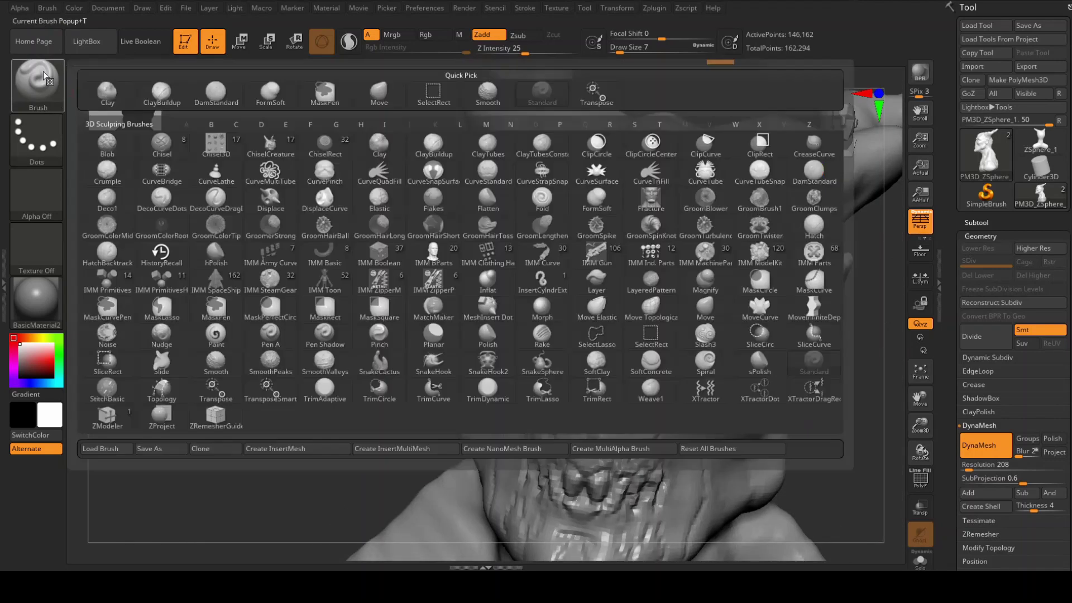
click(597, 198)
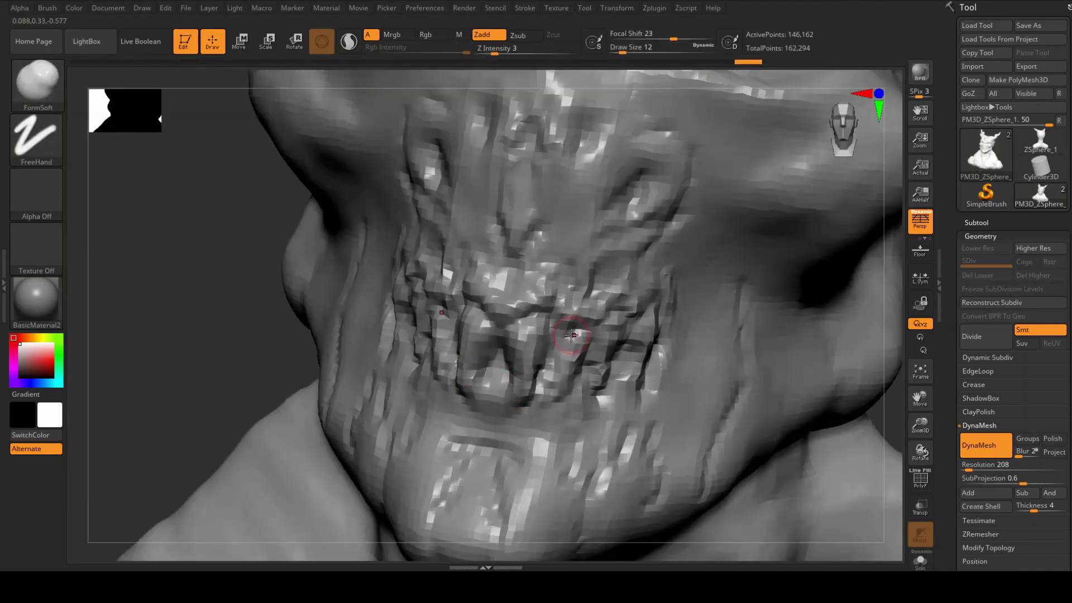
mouse_move(268, 313)
alt+mouse_down()
mouse_move(236, 294)
mouse_move(351, 424)
alt+mouse_up()
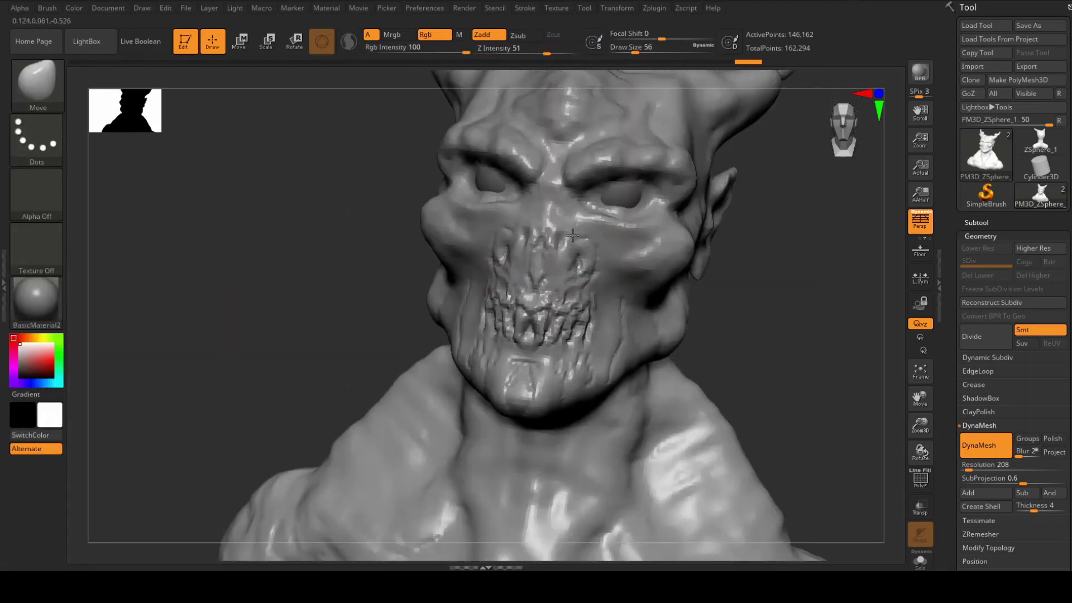
Orbit the head through front and profile views to inspect the jaw.
right_drag(550, 300, 457, 333)
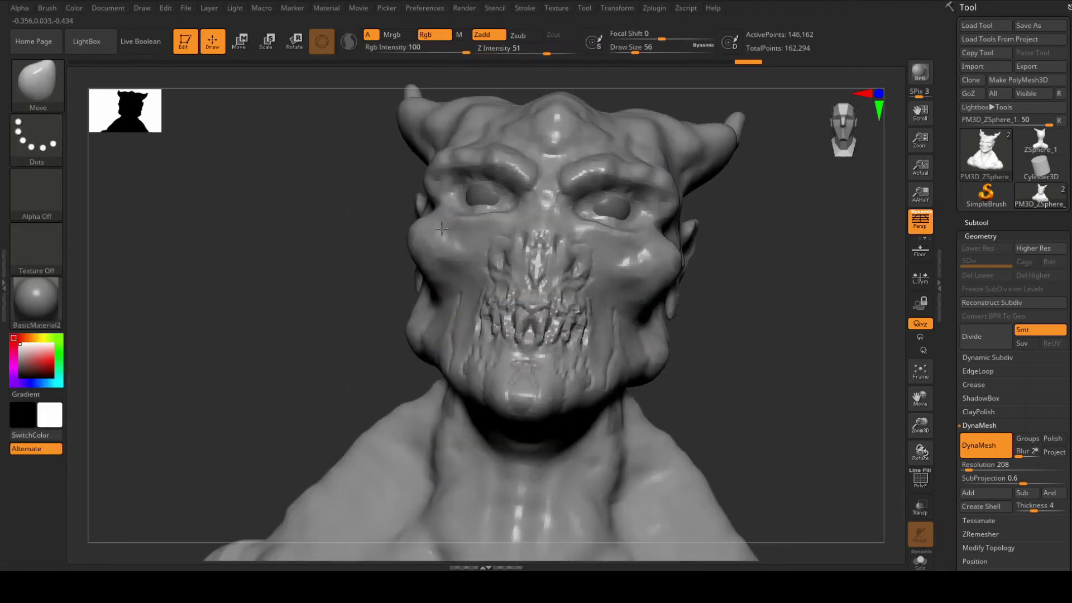
drag(780, 389, 458, 336)
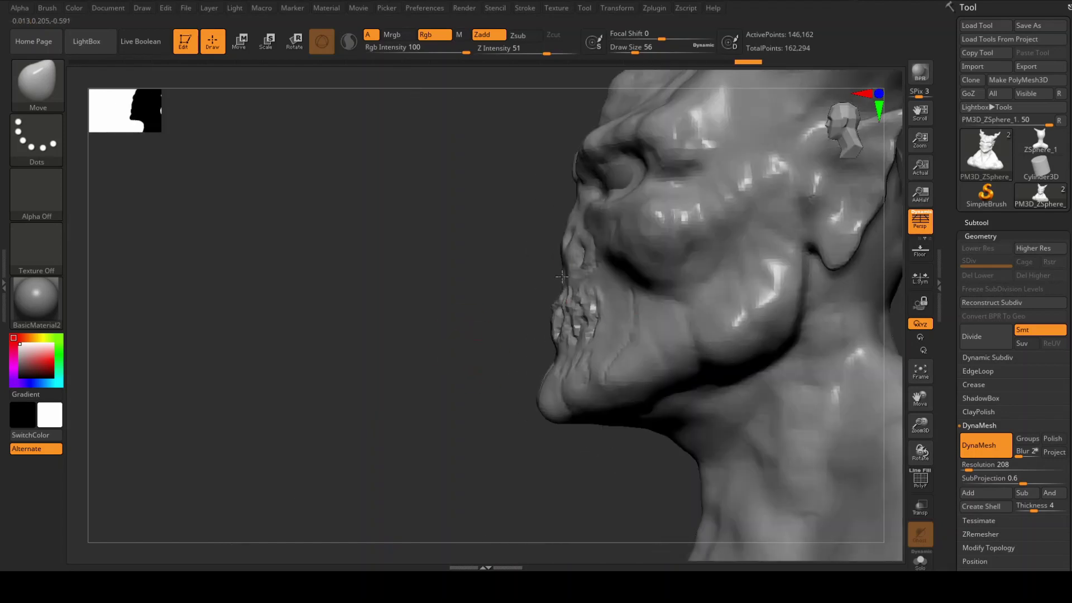
right_drag(509, 244, 520, 248)
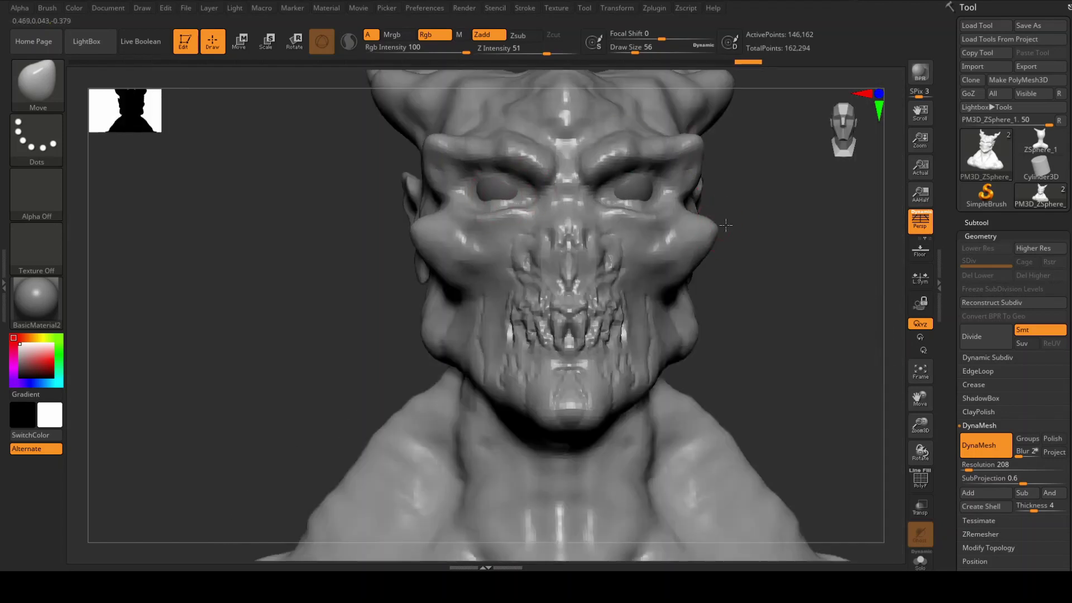
mouse_move(726, 224)
alt+mouse_down()
mouse_move(754, 342)
mouse_move(466, 380)
mouse_move(423, 410)
mouse_move(502, 313)
alt+mouse_up()
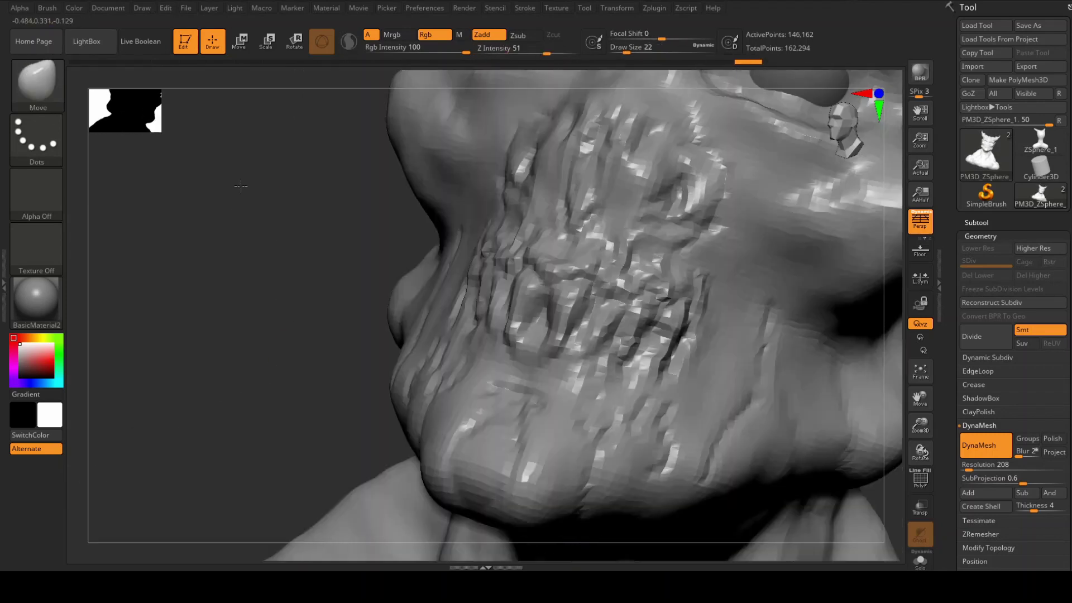
mouse_move(239, 185)
mouse_down()
mouse_move(682, 455)
mouse_move(239, 232)
mouse_up()
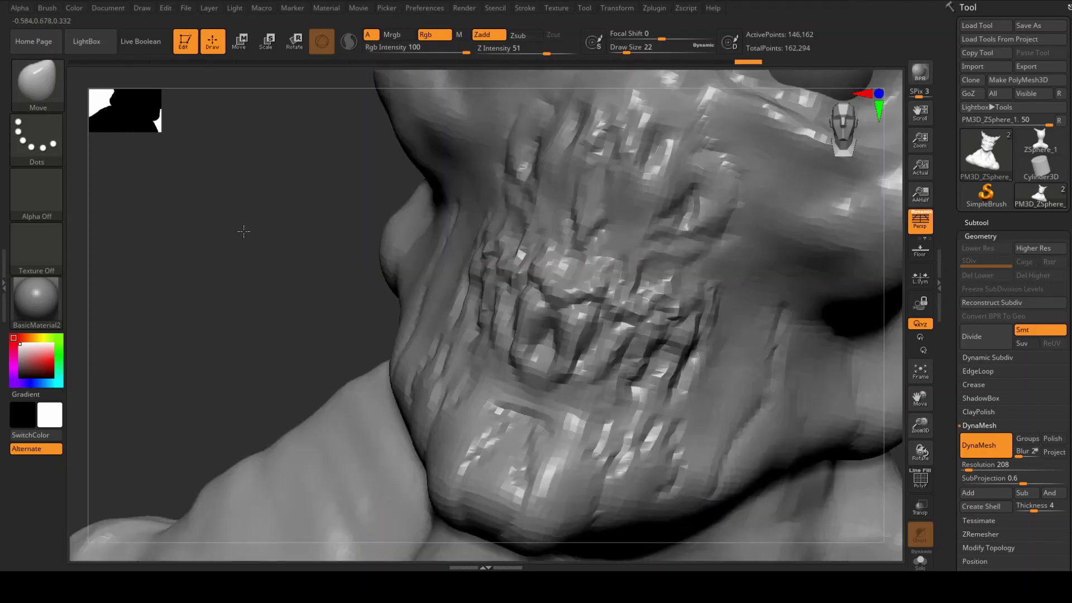
Carve fine DamStandard creases at draw size 7 around the jaw and mouth.
click(39, 84)
click(216, 91)
key(s)
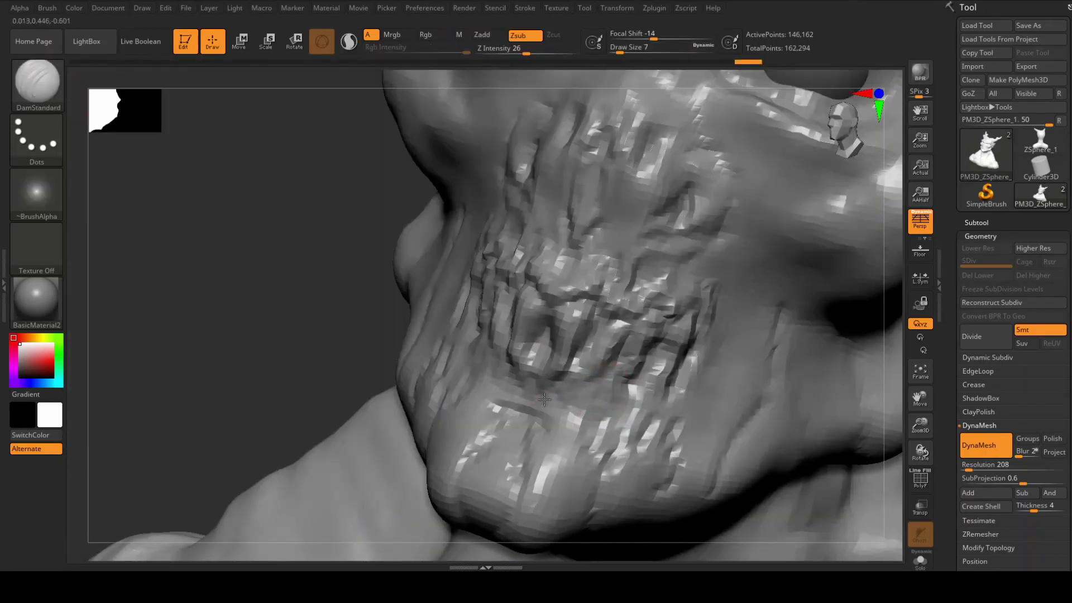
drag(580, 397, 596, 422)
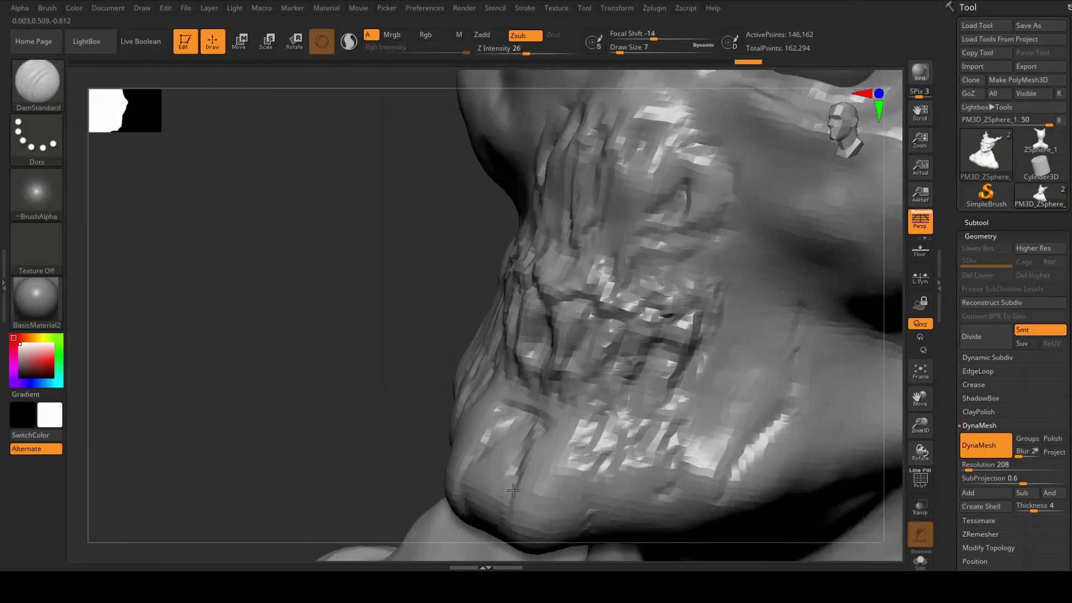
drag(457, 496, 580, 500)
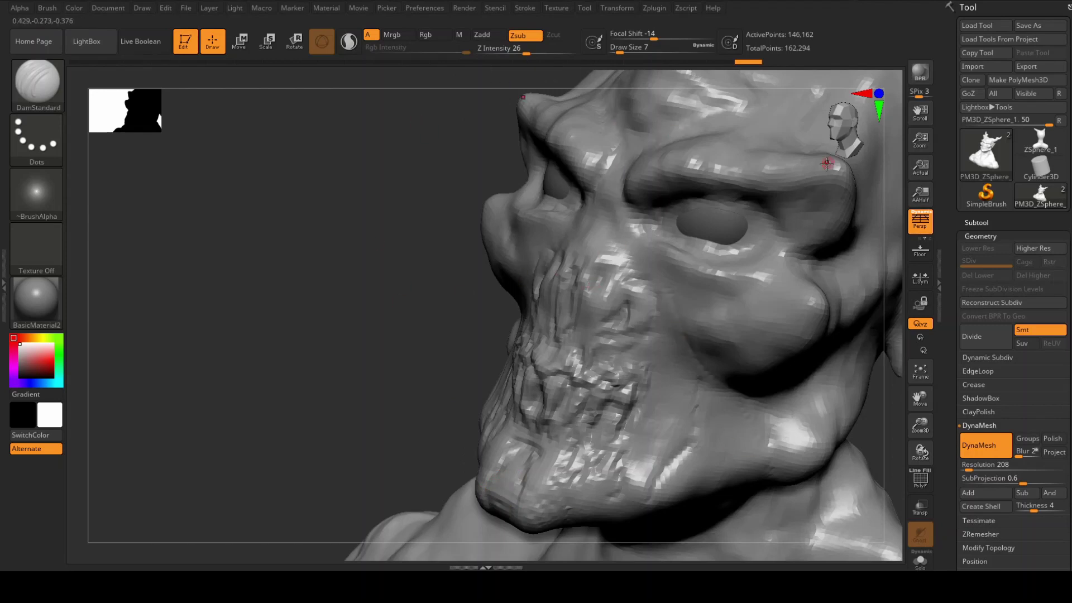
drag(827, 163, 409, 407)
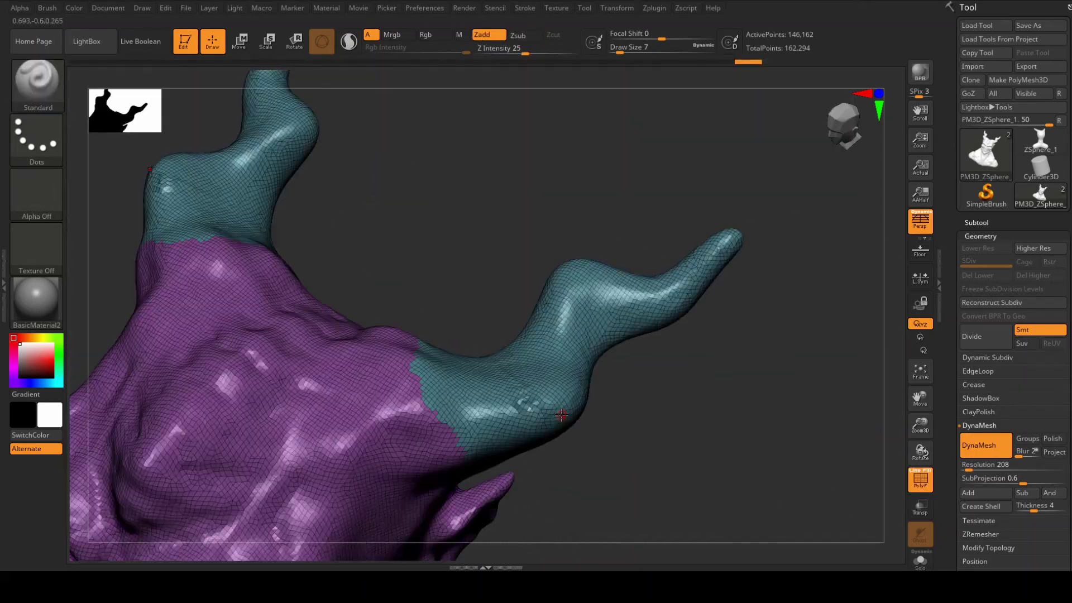
Raise DynaMesh resolution to 312, hide the PolyF wireframe, and zoom in on the horn.
drag(513, 385, 520, 392)
click(974, 466)
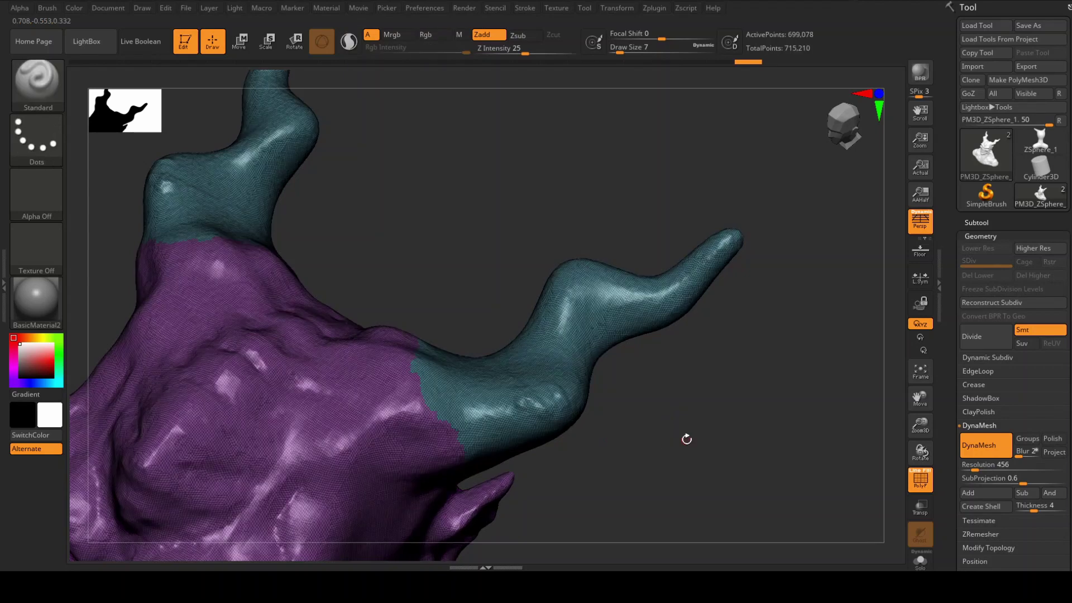
key(shift+f)
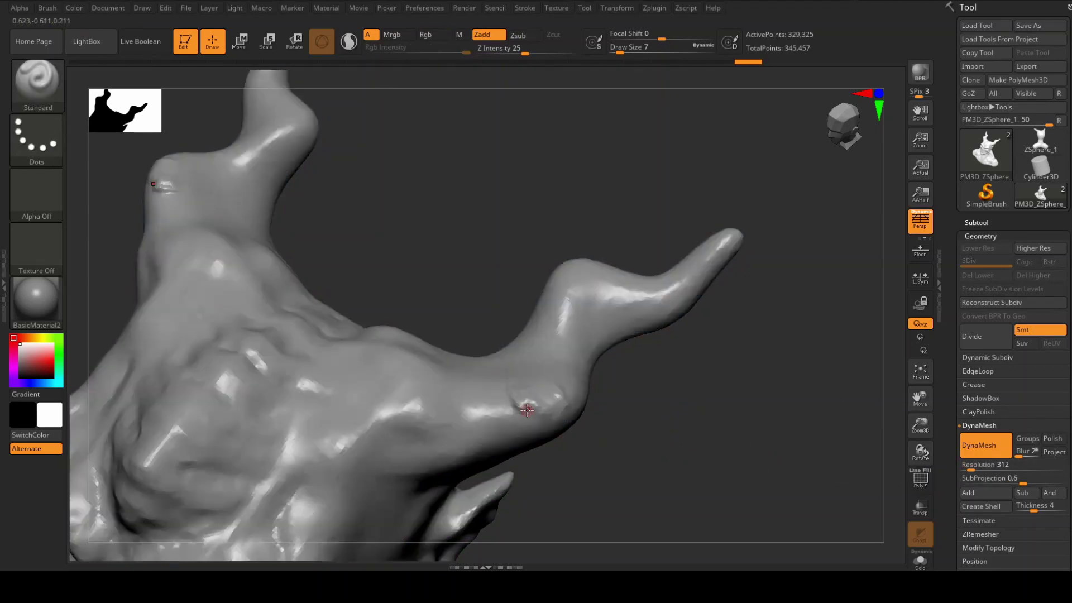
mouse_move(687, 449)
mouse_down()
mouse_move(679, 411)
mouse_move(515, 438)
mouse_up()
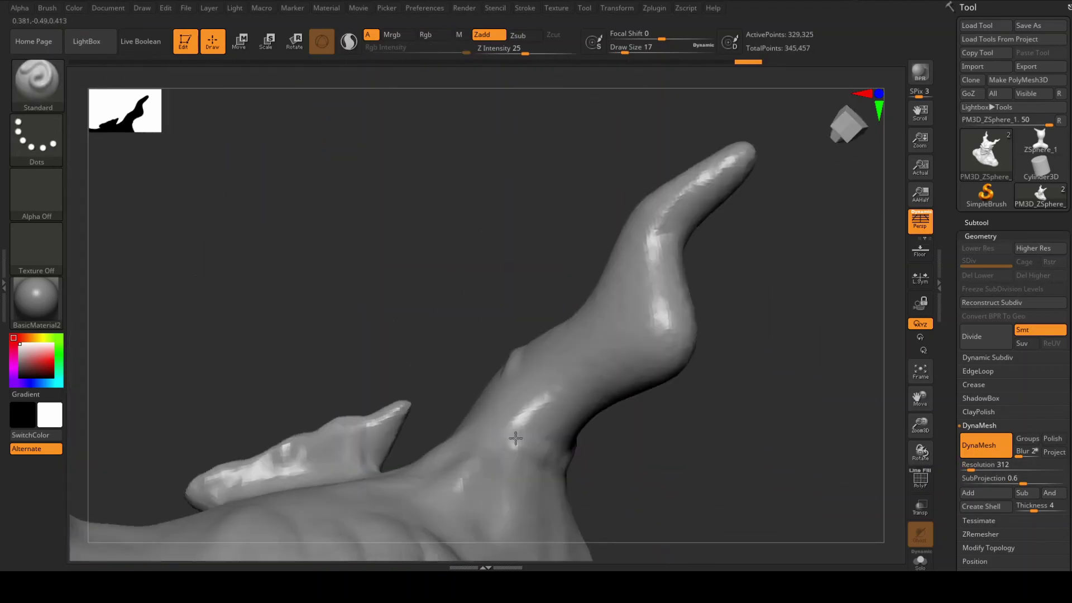
mouse_move(624, 386)
mouse_down()
mouse_move(651, 306)
mouse_move(664, 344)
mouse_move(568, 313)
mouse_move(407, 300)
mouse_move(510, 294)
mouse_move(892, 325)
mouse_move(719, 265)
mouse_move(730, 209)
mouse_move(717, 218)
mouse_move(860, 227)
mouse_move(549, 211)
mouse_up()
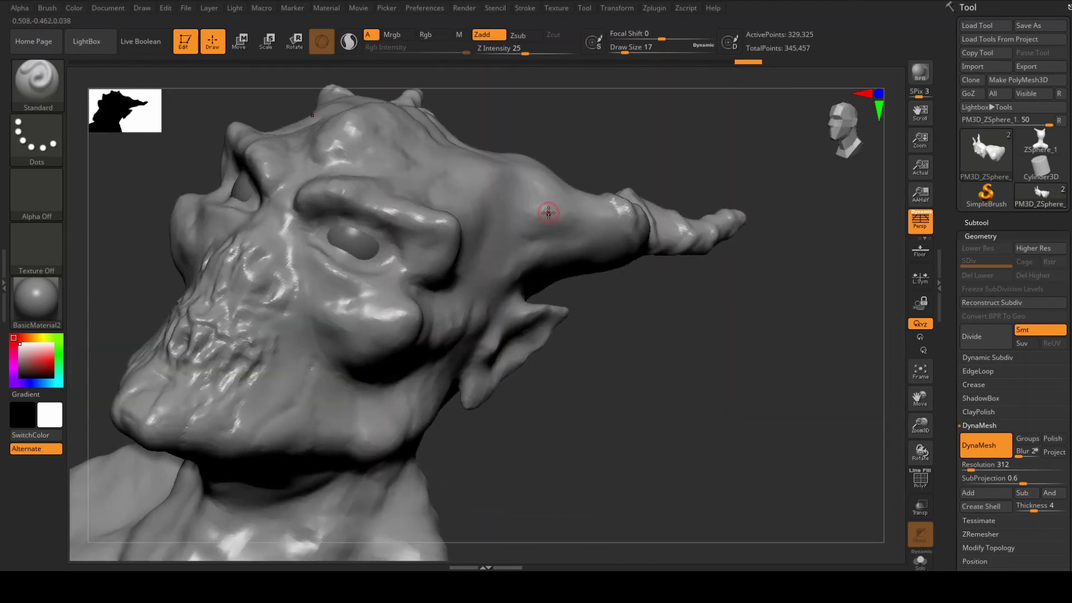
Sculpt ring-like ClayBuildup ridges at size 37 along the horns and crease between segments.
key(b)
key(c)
key(b)
drag(687, 279, 565, 227)
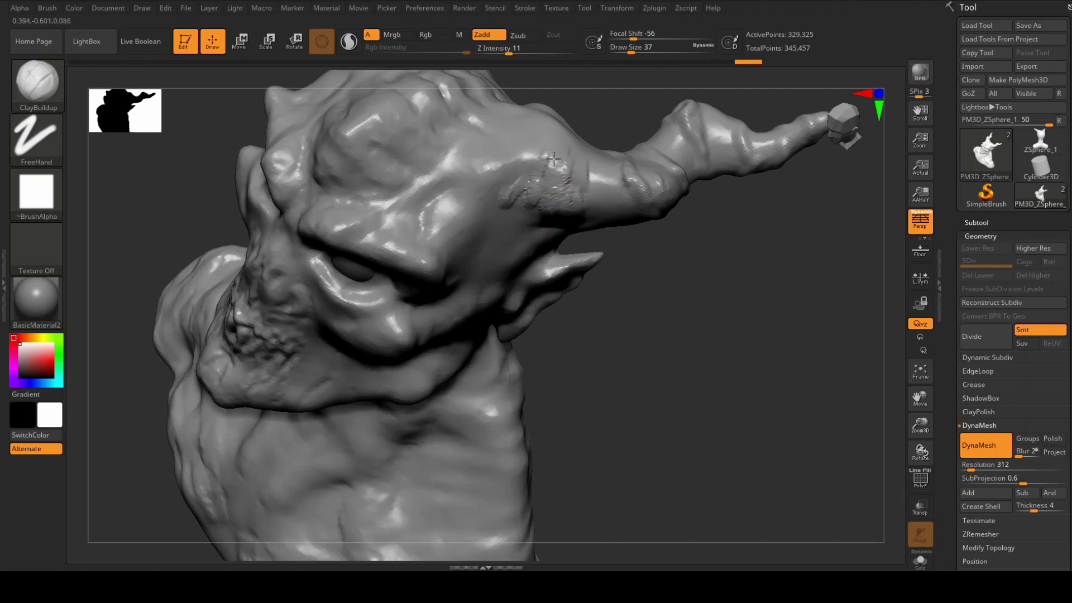
mouse_move(553, 159)
mouse_down()
mouse_move(574, 120)
mouse_move(567, 112)
mouse_move(663, 426)
mouse_move(804, 375)
mouse_move(761, 201)
mouse_up()
mouse_move(849, 342)
alt+mouse_down()
mouse_move(833, 240)
mouse_move(714, 294)
alt+mouse_up()
mouse_move(523, 219)
mouse_down()
mouse_move(431, 412)
mouse_move(792, 510)
mouse_move(790, 359)
mouse_move(627, 227)
mouse_move(555, 115)
mouse_move(706, 162)
mouse_move(582, 158)
mouse_up()
mouse_move(486, 136)
mouse_down()
mouse_move(694, 192)
mouse_move(505, 96)
mouse_move(432, 233)
mouse_move(354, 179)
mouse_move(355, 212)
mouse_up()
mouse_move(424, 187)
mouse_down()
mouse_move(813, 248)
mouse_move(564, 220)
mouse_move(666, 248)
mouse_up()
mouse_move(655, 292)
mouse_down()
mouse_move(539, 316)
mouse_move(525, 307)
mouse_move(599, 263)
mouse_move(550, 240)
mouse_move(627, 240)
mouse_move(665, 223)
mouse_move(690, 172)
mouse_move(580, 288)
mouse_move(766, 311)
mouse_move(481, 280)
mouse_move(562, 201)
mouse_move(507, 152)
mouse_move(572, 300)
mouse_move(705, 362)
mouse_move(421, 263)
mouse_move(498, 211)
mouse_up()
mouse_move(631, 319)
mouse_down()
mouse_move(299, 318)
mouse_move(342, 292)
mouse_move(381, 321)
mouse_move(419, 312)
mouse_move(495, 369)
mouse_move(443, 302)
mouse_move(335, 476)
mouse_move(443, 426)
mouse_move(455, 373)
mouse_move(501, 343)
mouse_move(558, 363)
mouse_move(631, 321)
mouse_move(594, 462)
mouse_move(538, 427)
mouse_move(486, 436)
mouse_move(467, 426)
mouse_move(498, 525)
mouse_move(634, 419)
mouse_move(514, 321)
mouse_up()
mouse_move(562, 346)
mouse_down()
mouse_move(627, 282)
mouse_move(502, 324)
mouse_move(728, 310)
mouse_move(778, 210)
mouse_move(525, 414)
mouse_move(806, 383)
mouse_move(524, 268)
mouse_move(622, 211)
mouse_move(704, 184)
mouse_move(541, 402)
mouse_move(622, 271)
mouse_move(609, 420)
mouse_up()
Sculpt and smooth inner ear detail with the Standard brush, then view the whole bust.
key(b)
key(s)
key(t)
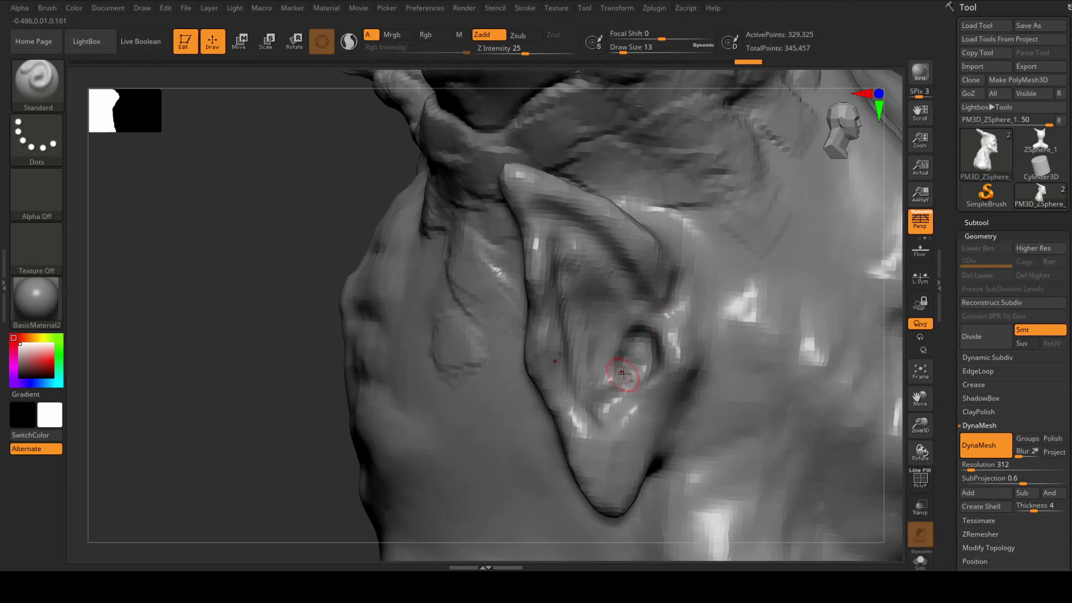
mouse_move(298, 285)
mouse_down()
mouse_move(598, 365)
mouse_move(646, 360)
mouse_move(656, 283)
mouse_up()
drag(623, 252, 592, 346)
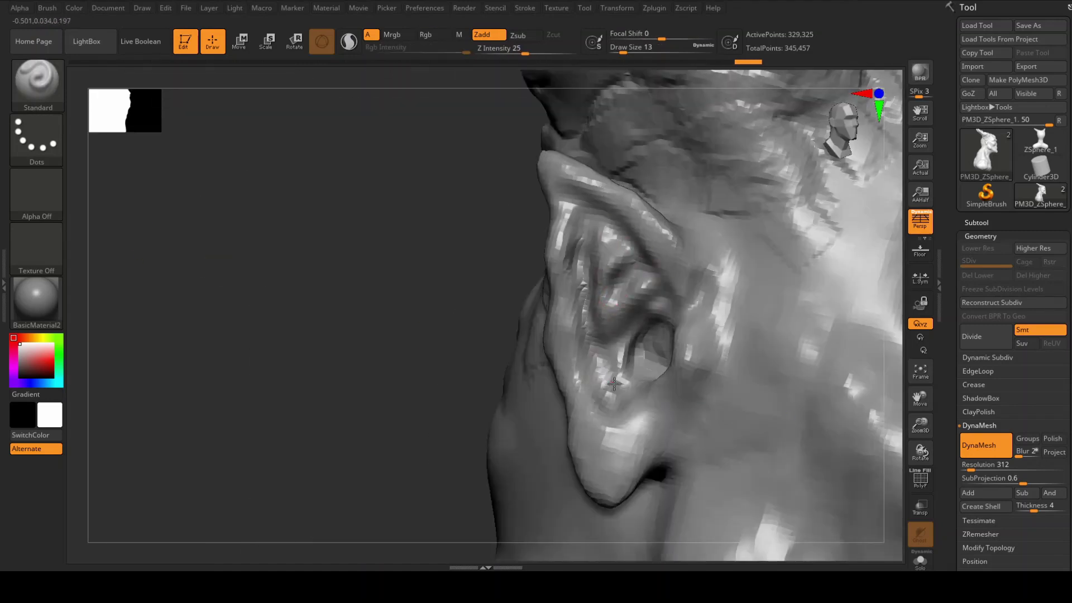
mouse_move(390, 335)
mouse_down()
mouse_move(658, 391)
mouse_move(328, 304)
mouse_move(762, 443)
mouse_move(706, 374)
mouse_move(761, 347)
mouse_move(723, 376)
mouse_move(692, 357)
mouse_move(646, 355)
mouse_move(694, 404)
mouse_up()
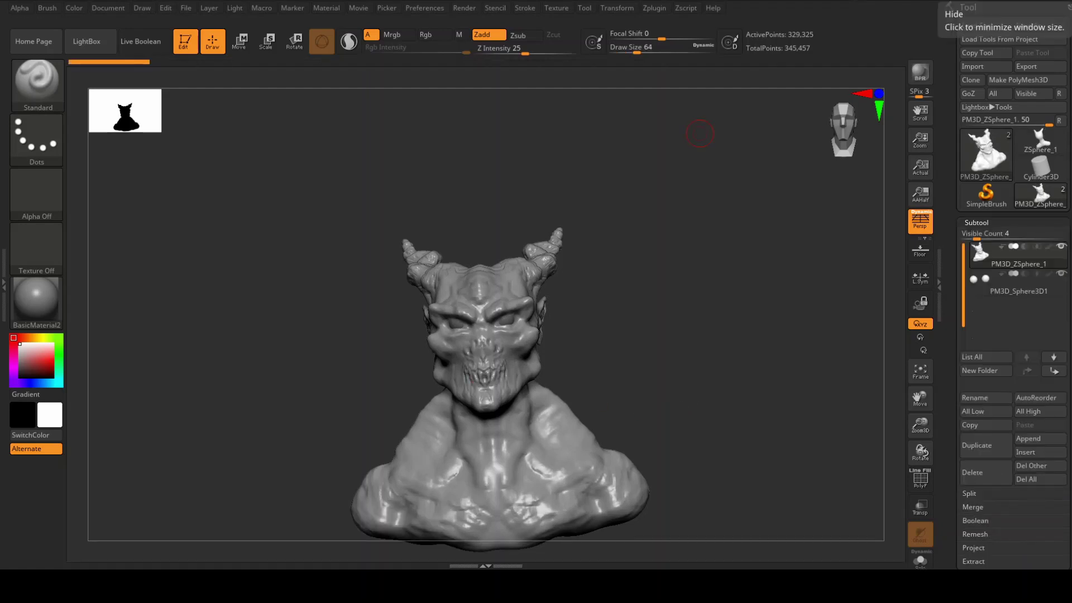
mouse_move(682, 370)
mouse_down()
mouse_move(670, 376)
mouse_move(690, 350)
mouse_move(565, 347)
mouse_up()
Set up DamStandard with draw size 16 and Z intensity 20.
key(b)
click(376, 466)
key(s)
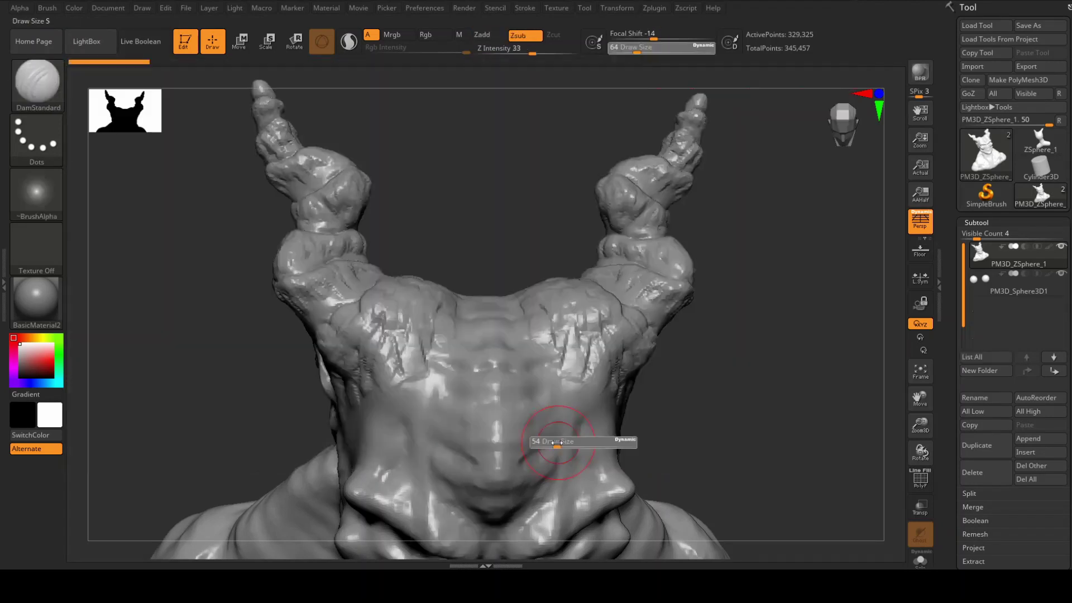
drag(557, 442, 548, 442)
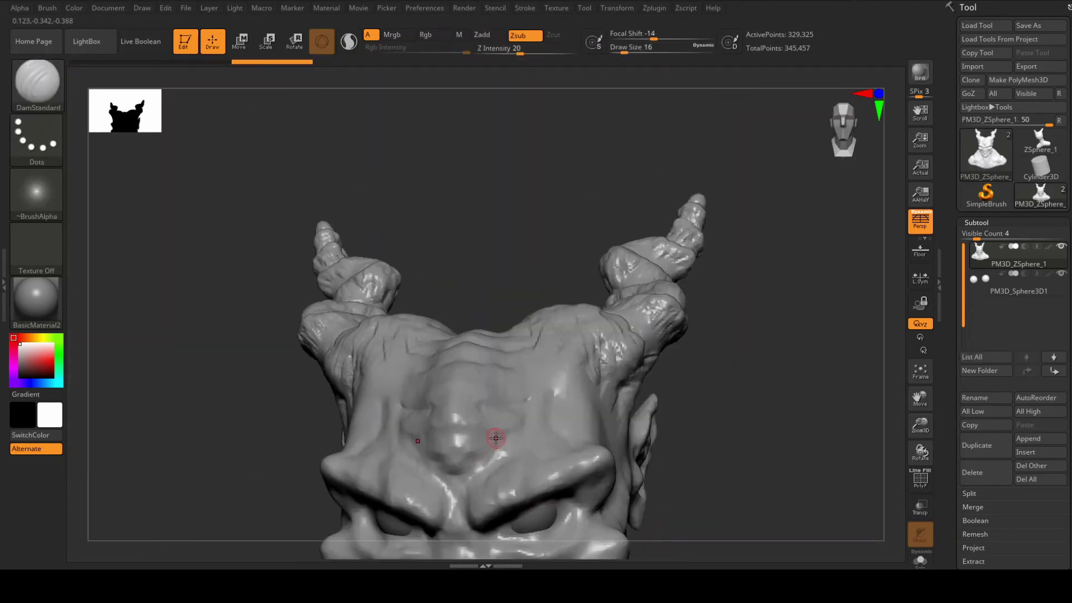
Carve fine wrinkles into the brow, under the head and around the eye socket.
mouse_move(470, 526)
mouse_down()
mouse_move(730, 471)
mouse_move(772, 450)
mouse_move(536, 387)
mouse_up()
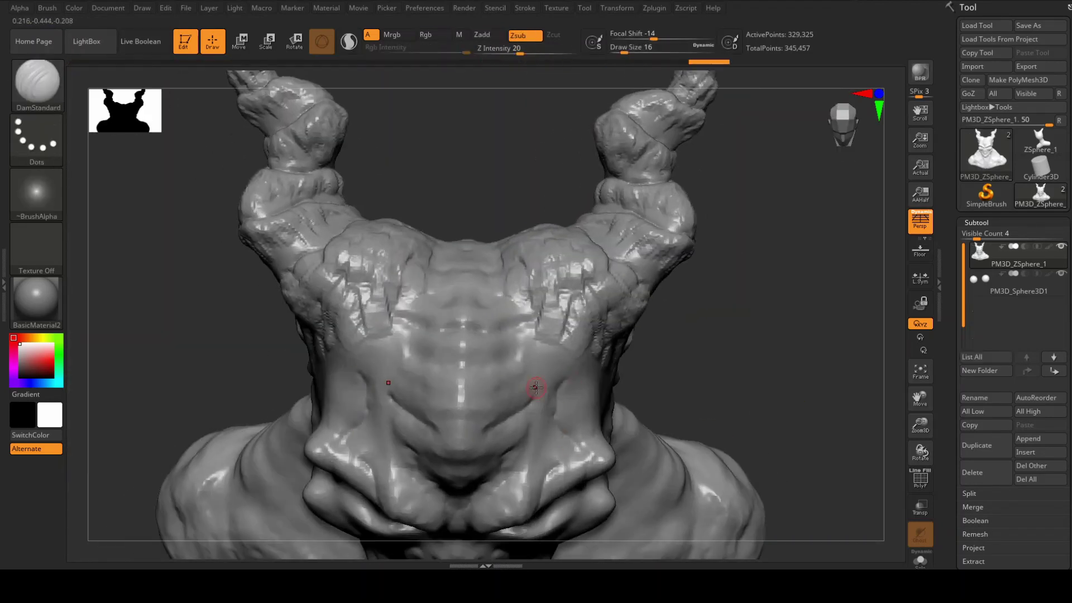
drag(727, 307, 496, 239)
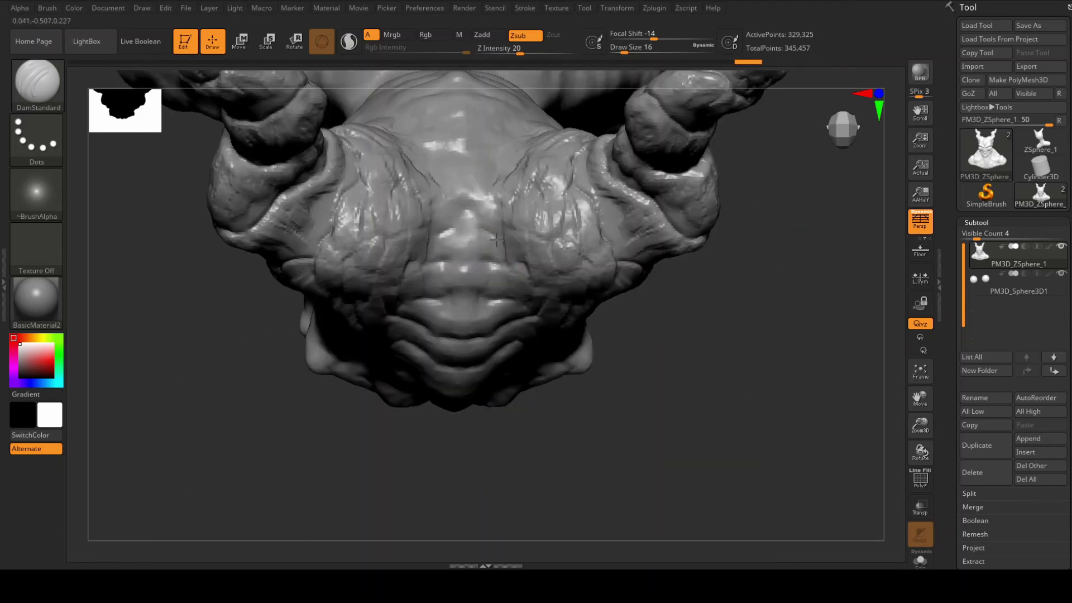
drag(787, 244, 494, 369)
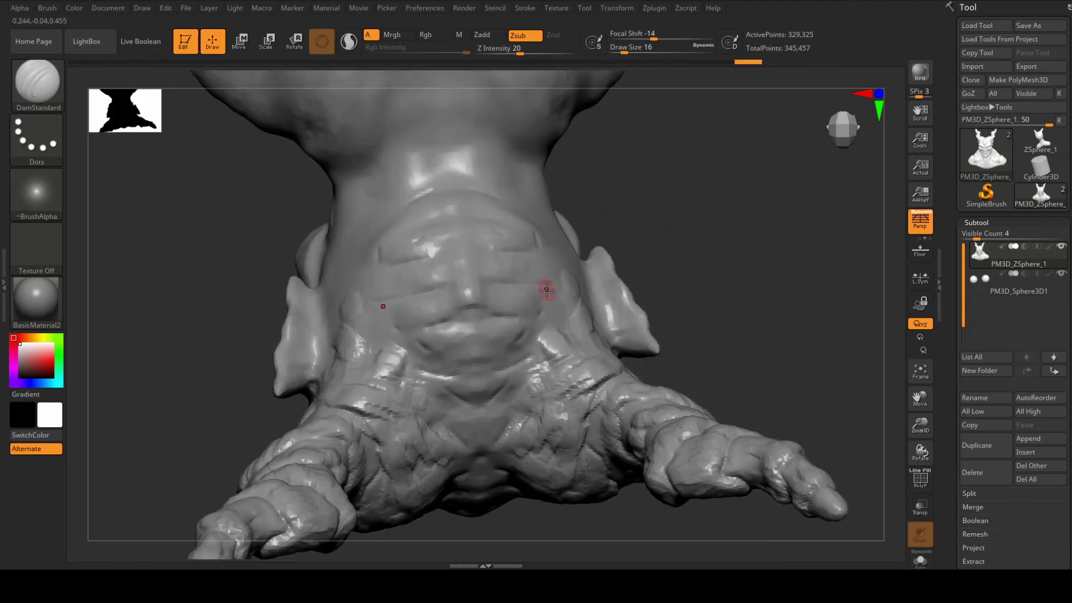
mouse_move(546, 290)
mouse_down()
mouse_move(504, 393)
mouse_move(582, 467)
mouse_up()
mouse_move(688, 522)
mouse_down()
mouse_move(558, 440)
mouse_move(726, 380)
mouse_move(527, 299)
mouse_move(616, 439)
mouse_up()
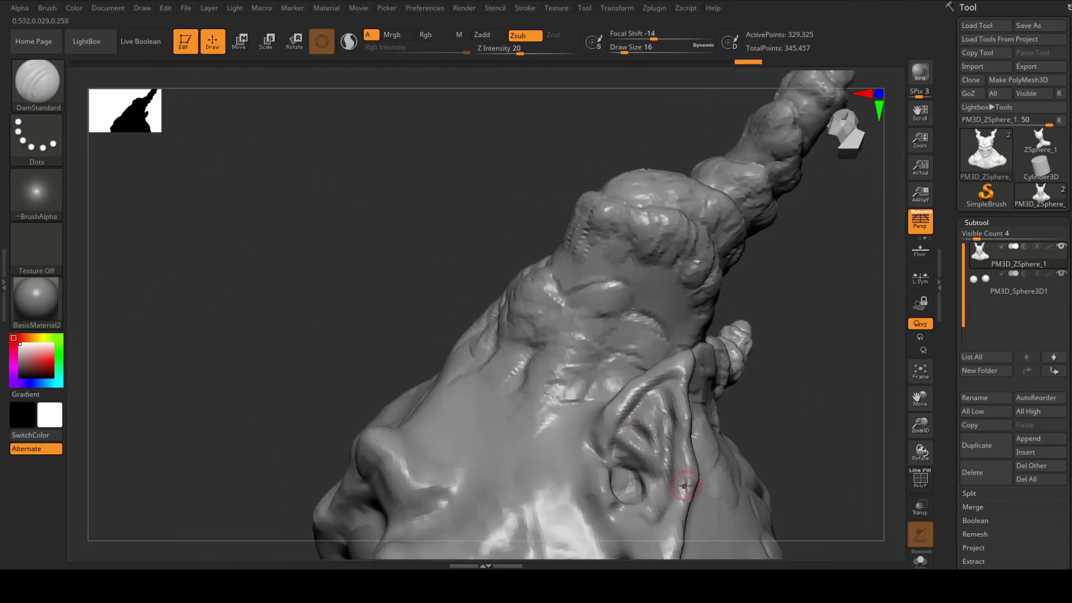
drag(445, 520, 432, 341)
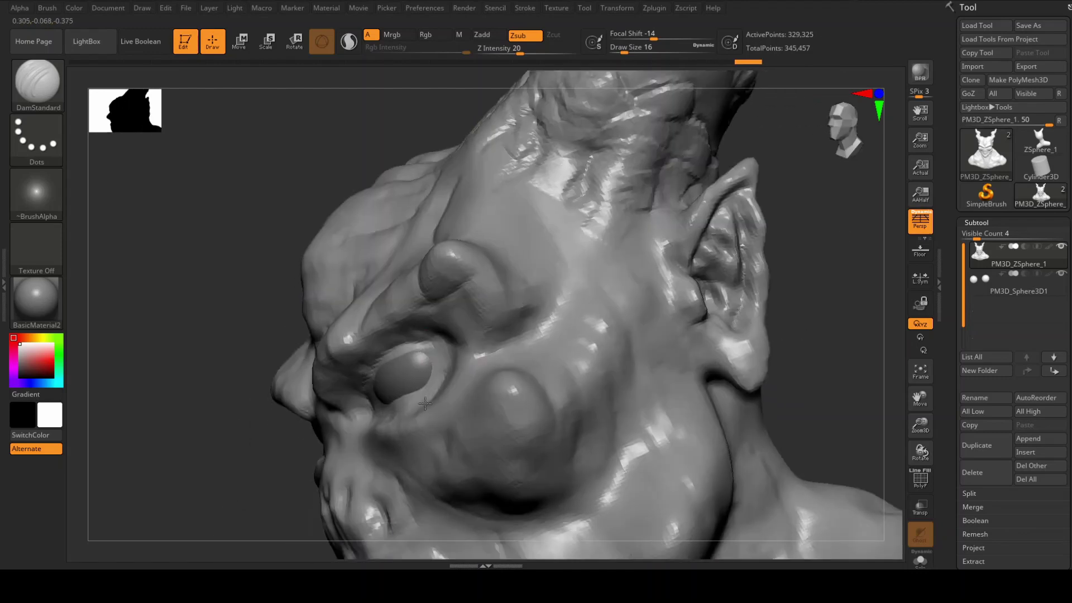
drag(425, 403, 378, 383)
drag(586, 361, 457, 390)
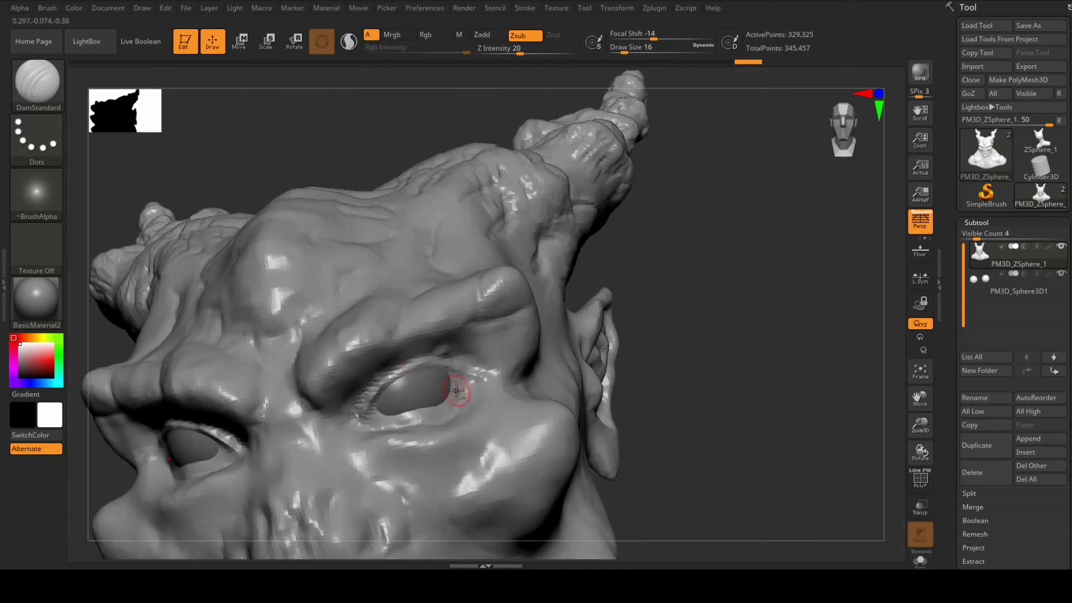
Build clay ridges along the cheek and jawline with ClayBuildup at size 12.
right_drag(402, 507, 343, 310)
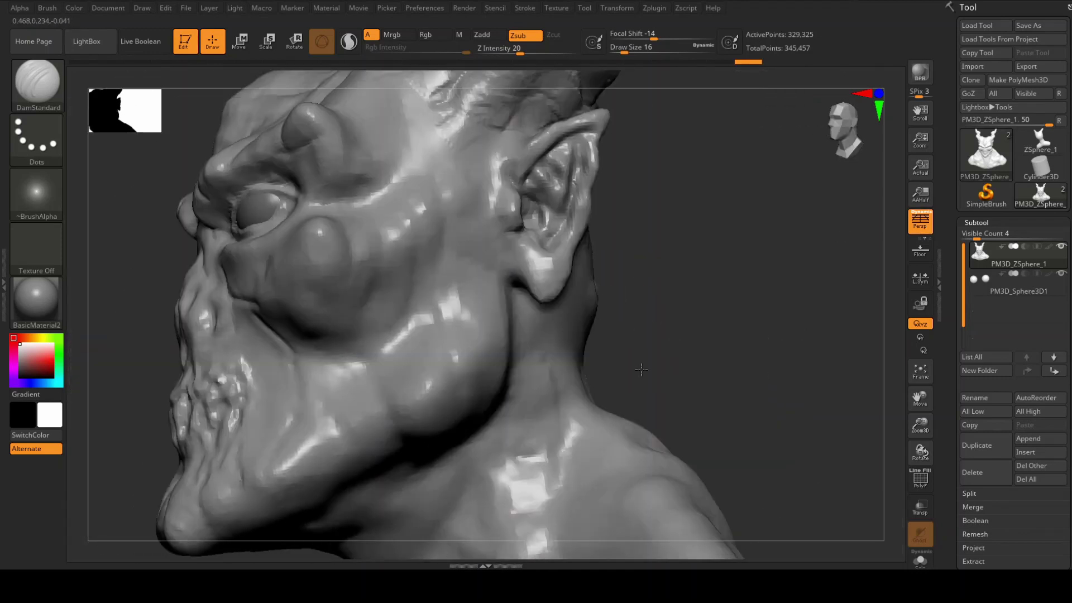
key(b)
key(c)
key(b)
key(bracketleft)
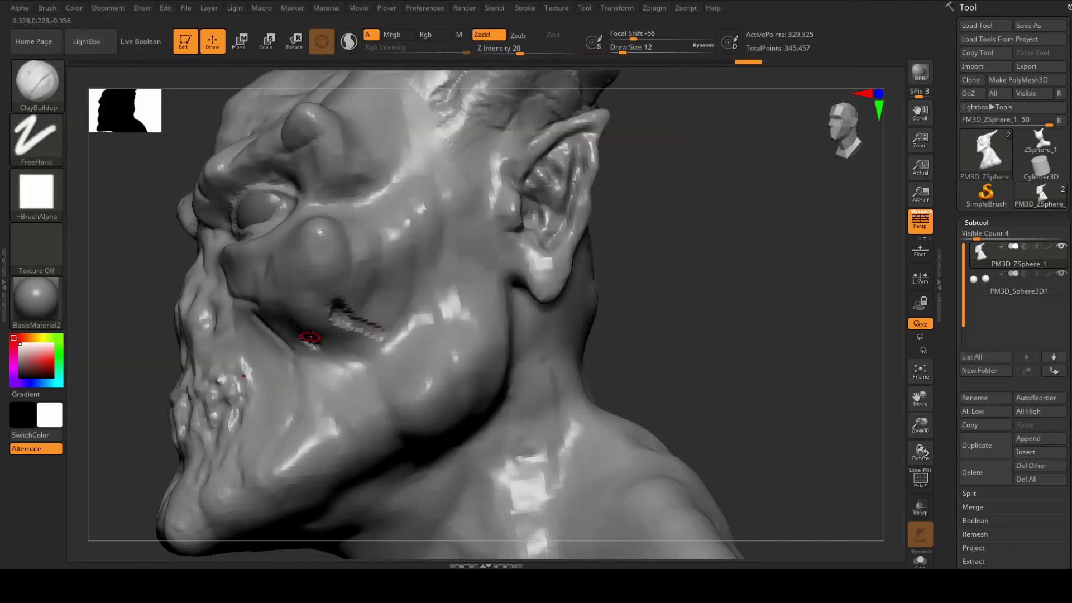
drag(477, 343, 487, 343)
drag(497, 335, 410, 414)
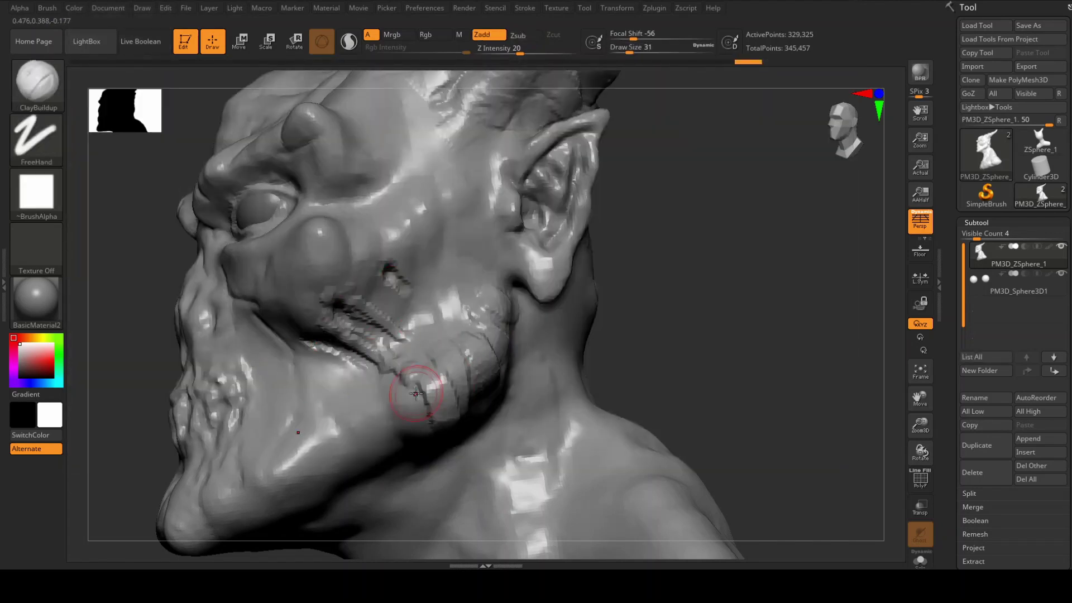
drag(446, 368, 391, 429)
Enlarge the brush to size 22 and orbit onto the front of the horned head.
right_drag(370, 292, 693, 268)
key(s)
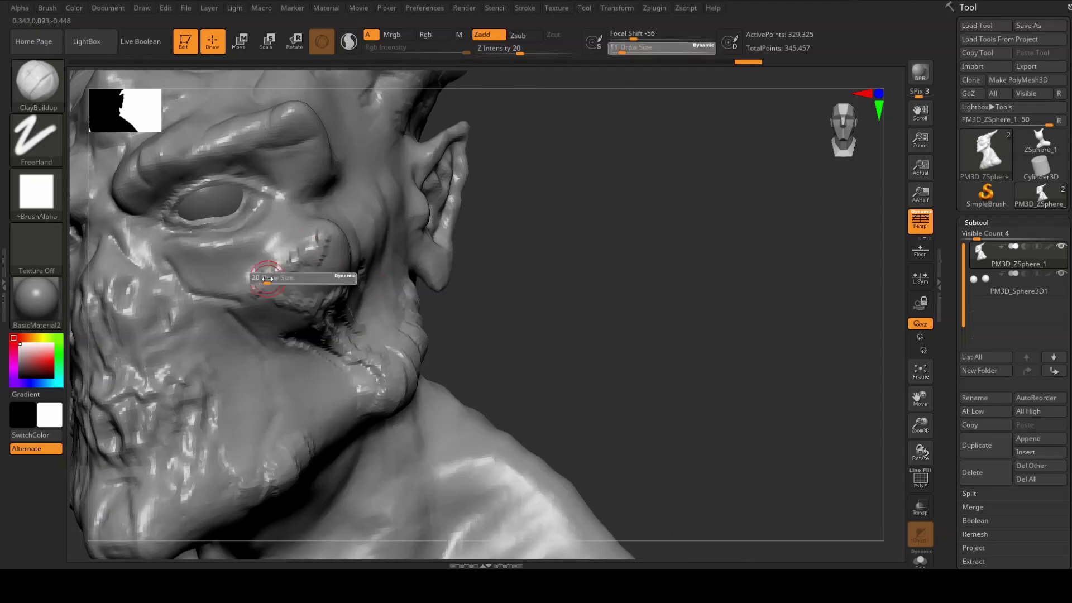
drag(268, 273, 291, 274)
right_drag(235, 279, 207, 258)
mouse_move(329, 226)
right_down()
mouse_move(371, 179)
mouse_move(419, 354)
mouse_move(292, 294)
mouse_move(266, 319)
mouse_move(457, 328)
mouse_move(658, 318)
mouse_move(648, 341)
mouse_move(679, 285)
mouse_move(751, 287)
mouse_move(591, 302)
mouse_move(549, 447)
mouse_move(147, 189)
right_up()
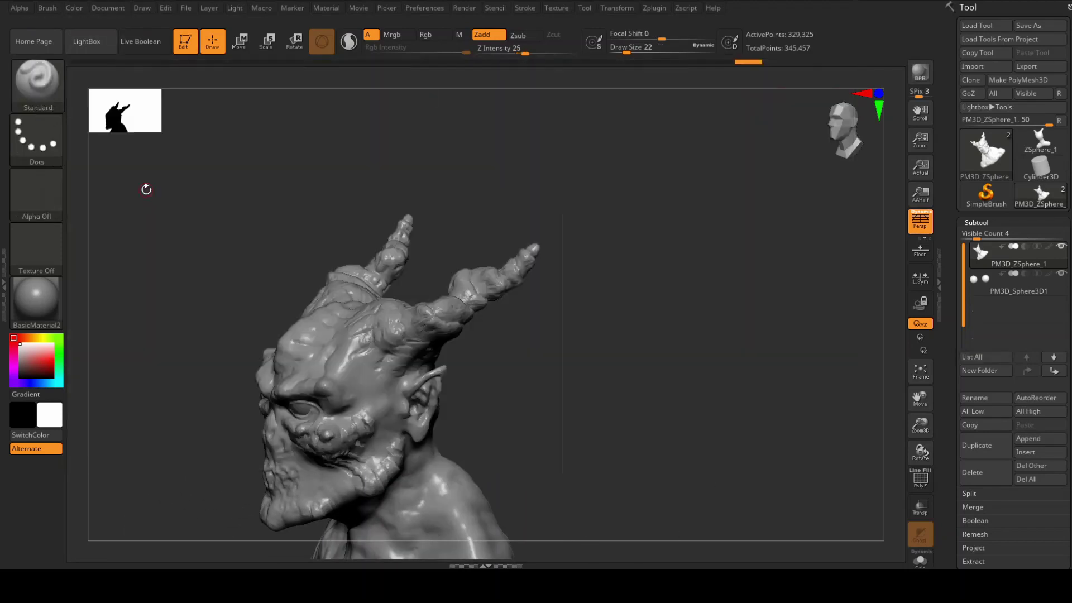
mouse_move(204, 215)
right_down()
mouse_move(575, 307)
mouse_move(429, 309)
mouse_move(472, 258)
mouse_move(436, 216)
mouse_move(722, 239)
mouse_move(327, 395)
right_up()
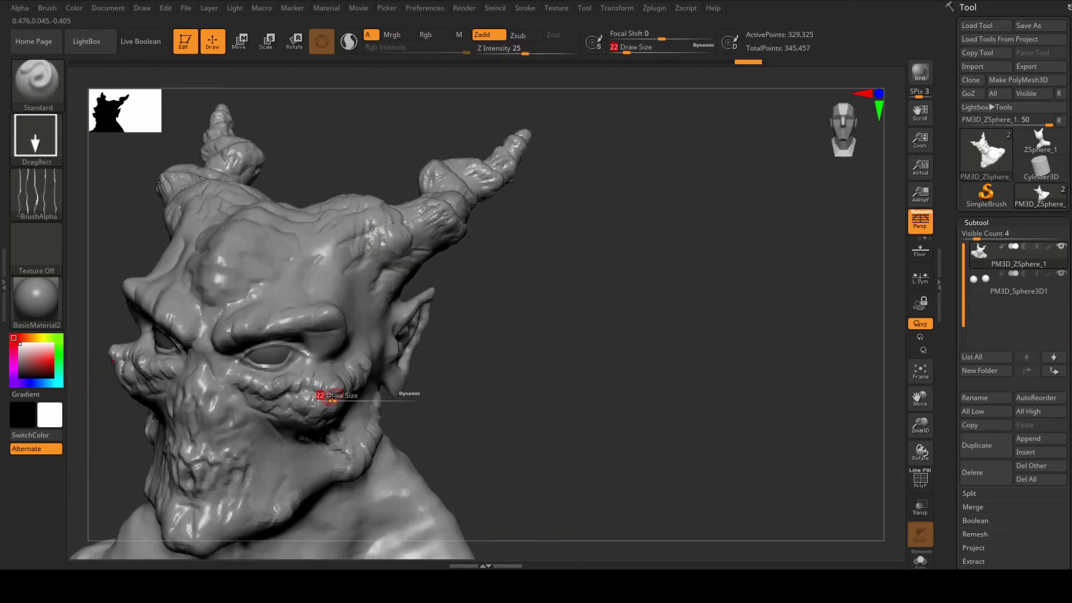
Select the ClayBuildup brush and orbit the bust between front and side views.
right_drag(538, 69, 322, 463)
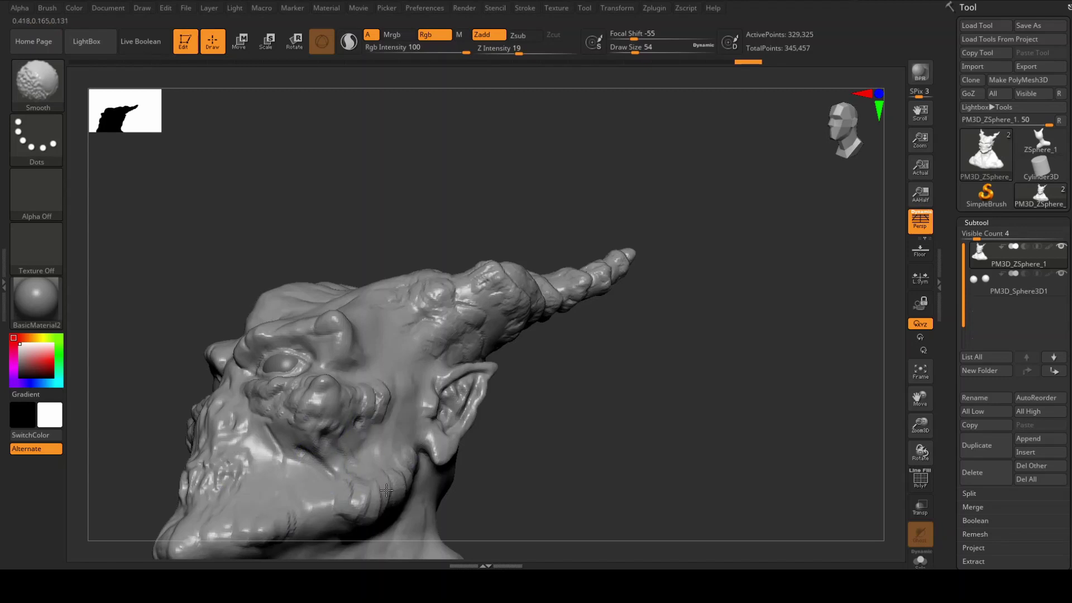
mouse_move(387, 490)
right_down()
mouse_move(430, 450)
mouse_move(776, 366)
mouse_move(628, 393)
mouse_move(495, 509)
right_up()
key(b)
click(148, 86)
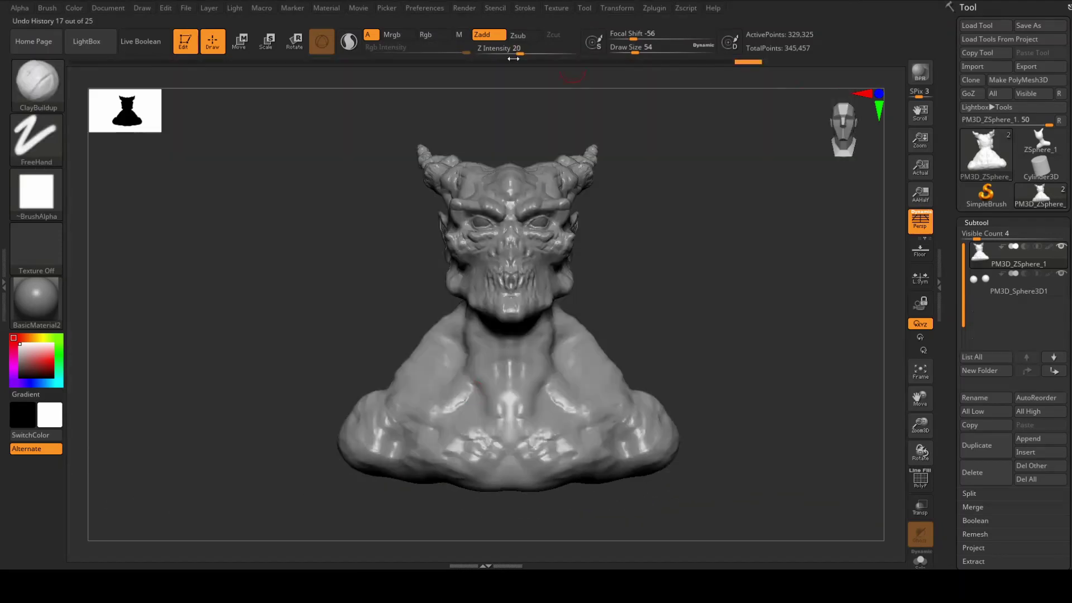
right_drag(444, 405, 467, 400)
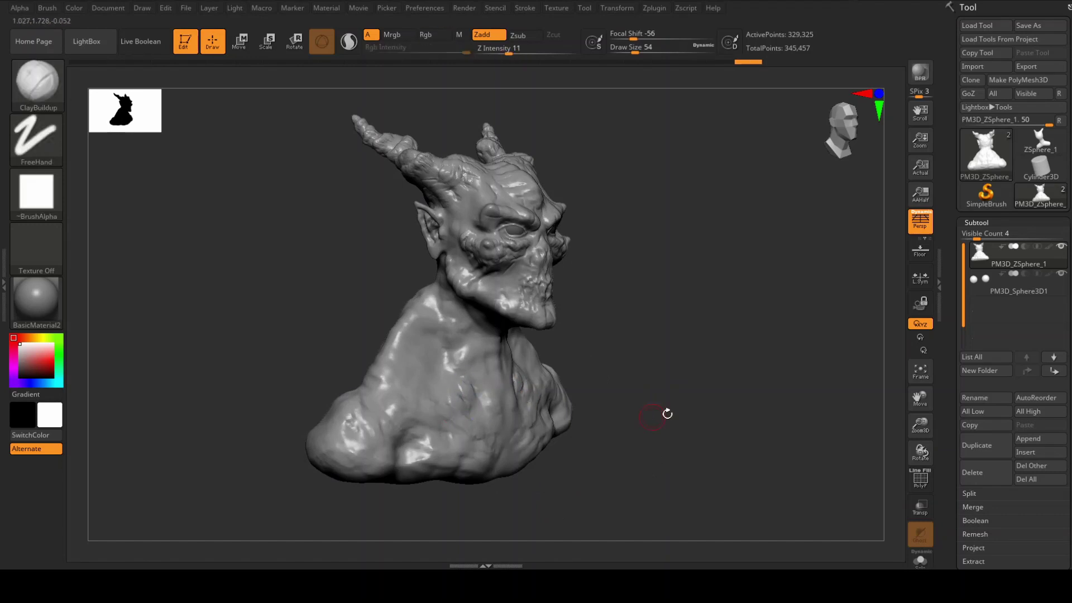
mouse_move(667, 411)
right_down()
mouse_move(760, 387)
mouse_move(536, 235)
right_up()
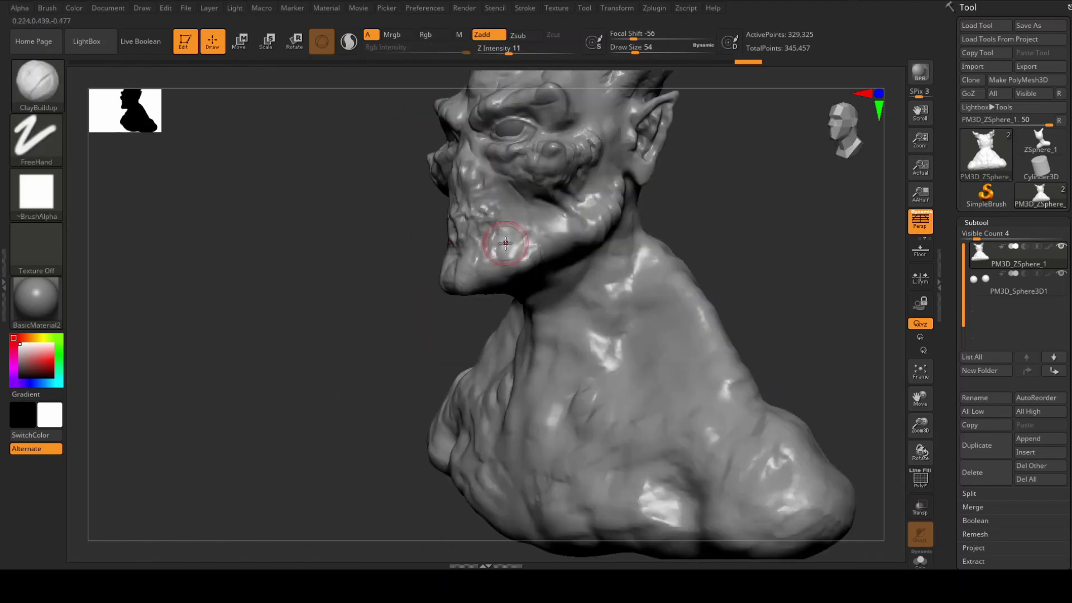
Reduce the brush to size 17 and work over the front, right side, back and shoulders.
key(s)
drag(533, 218, 513, 218)
mouse_move(517, 197)
right_down()
mouse_move(744, 235)
mouse_move(554, 279)
right_up()
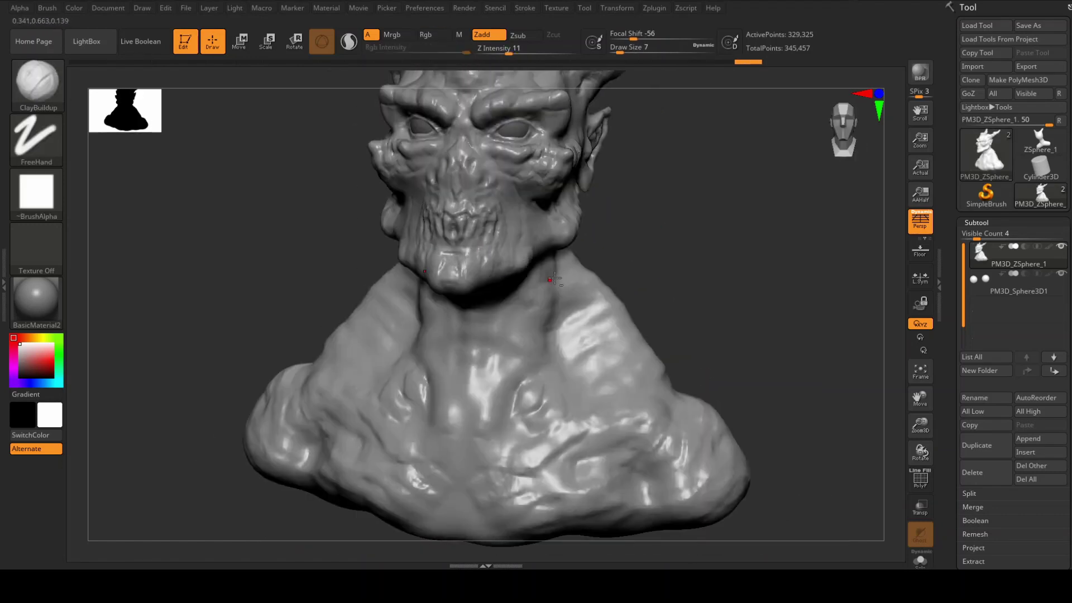
right_drag(489, 104, 700, 258)
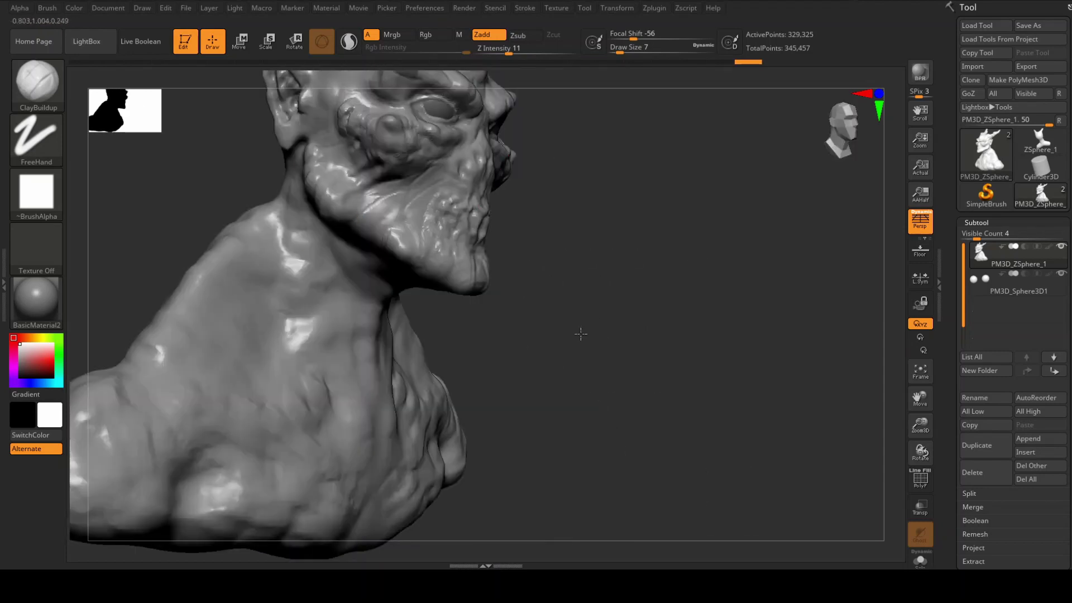
right_drag(581, 334, 407, 380)
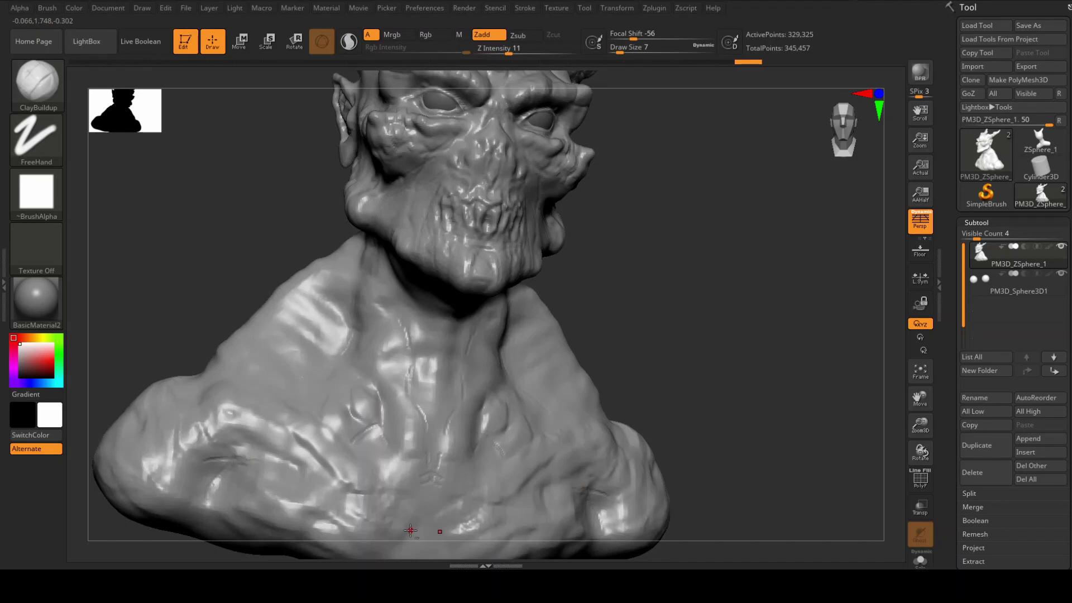
right_drag(355, 559, 376, 441)
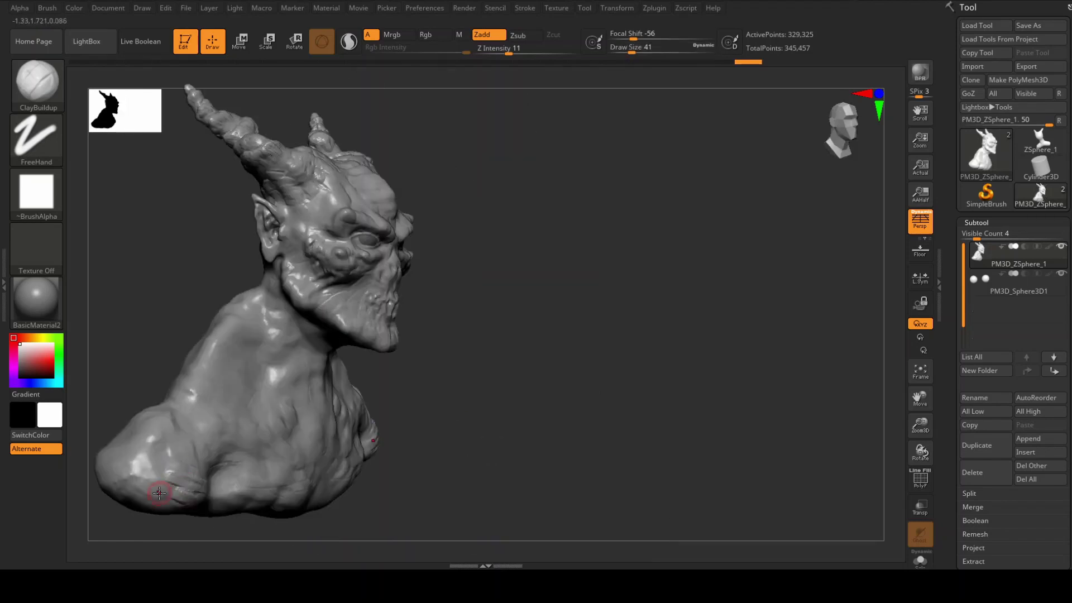
mouse_move(159, 493)
right_down()
mouse_move(478, 433)
mouse_move(323, 453)
mouse_move(307, 424)
mouse_move(358, 458)
mouse_move(289, 408)
right_up()
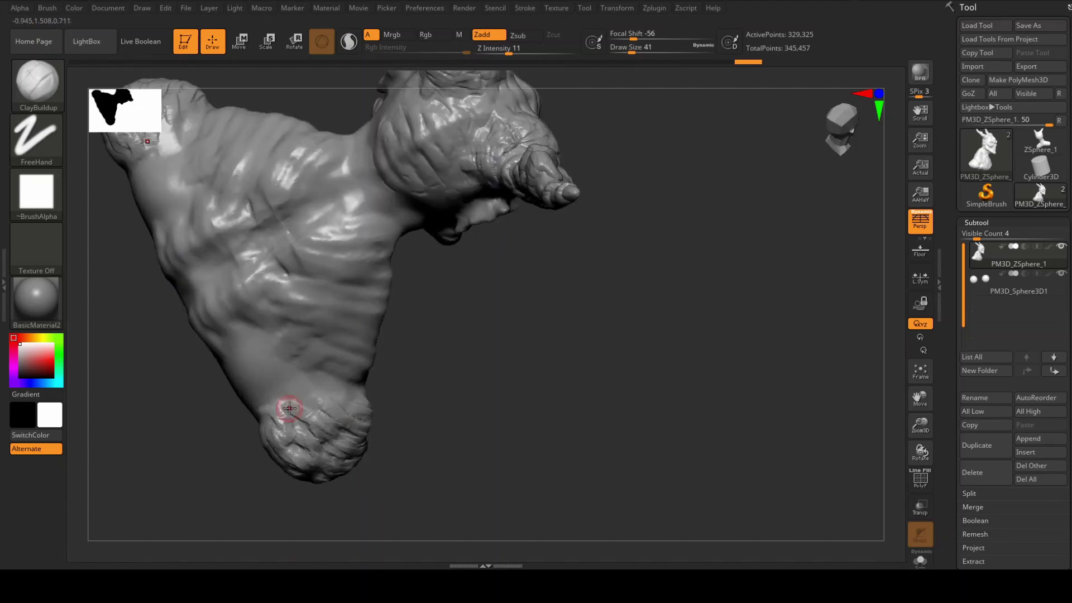
Switch to the FormSoft brush and settle on a front three-quarter view of the head.
key(b)
key(f)
key(s)
mouse_move(462, 372)
right_down()
mouse_move(311, 443)
mouse_move(360, 485)
mouse_move(703, 337)
mouse_move(634, 371)
mouse_move(665, 378)
mouse_move(591, 374)
mouse_move(663, 364)
right_up()
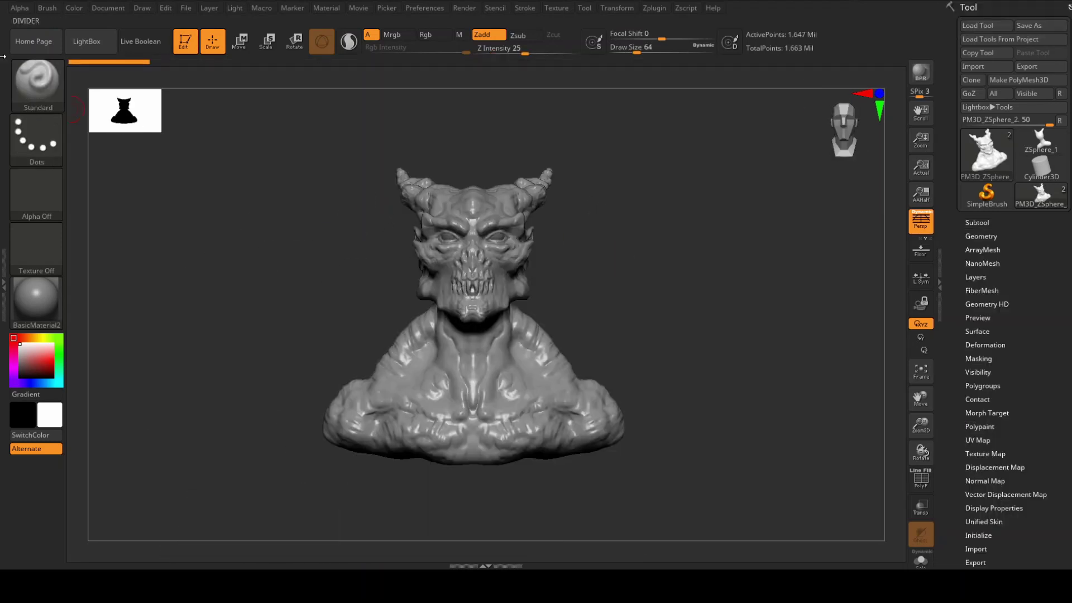
Select the DamStandard brush and raise Z Intensity to 33.
key(b)
click(810, 180)
drag(525, 54, 538, 55)
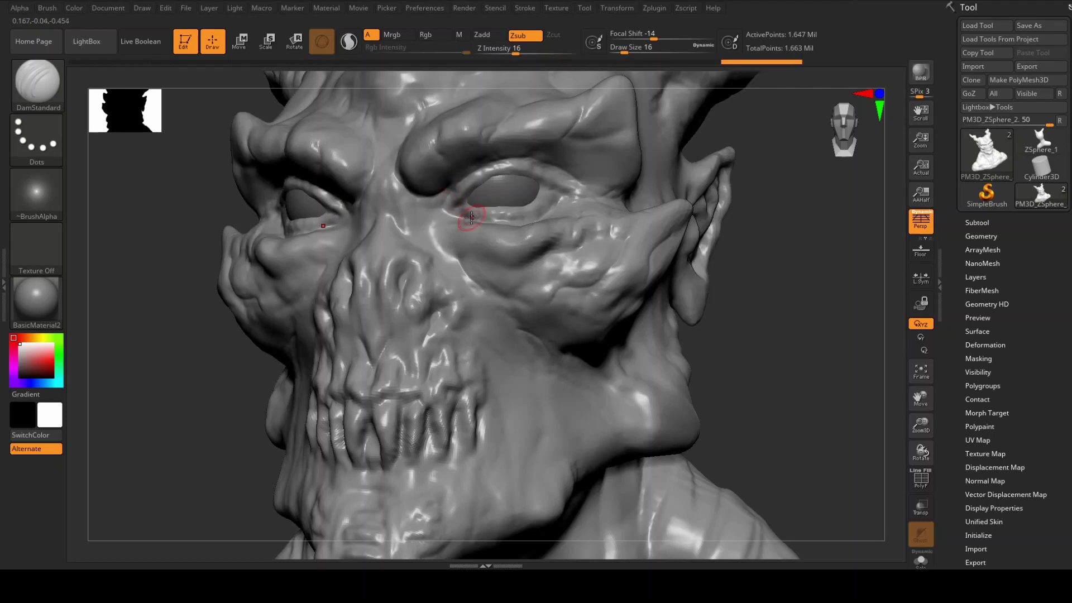
mouse_move(471, 218)
right_down()
mouse_move(565, 233)
mouse_move(540, 214)
right_up()
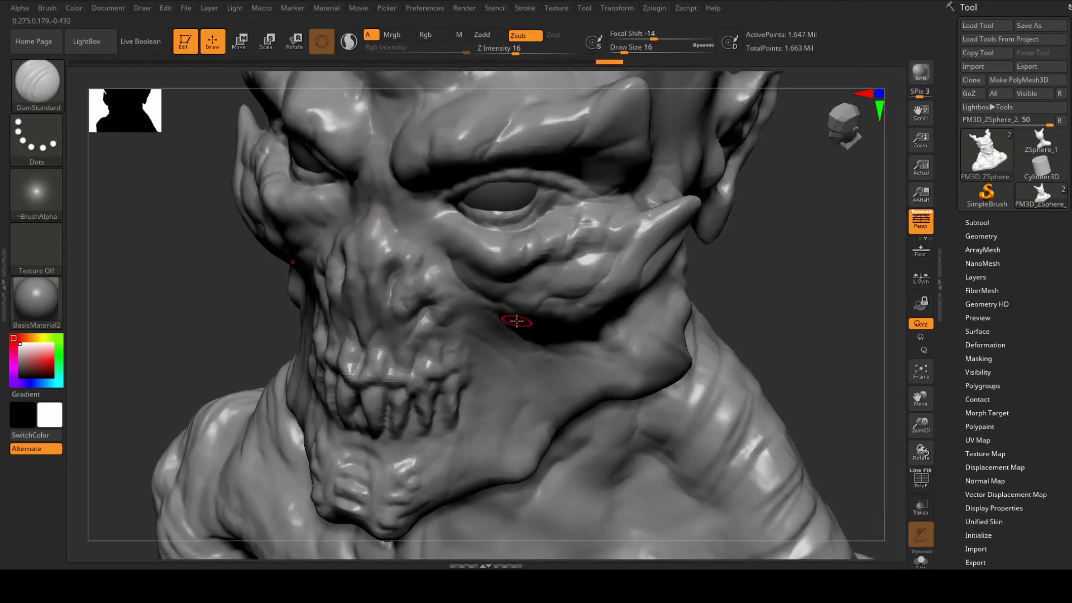
right_drag(517, 321, 524, 263)
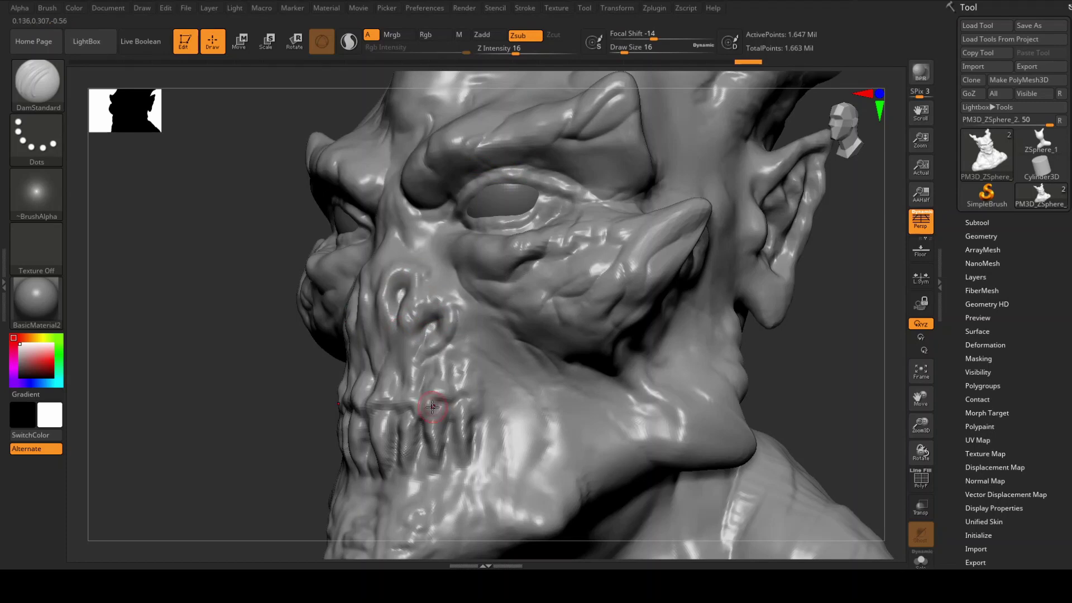
Carve crease detail around the eyes, cheeks and teeth while turning the head.
right_drag(817, 361, 473, 435)
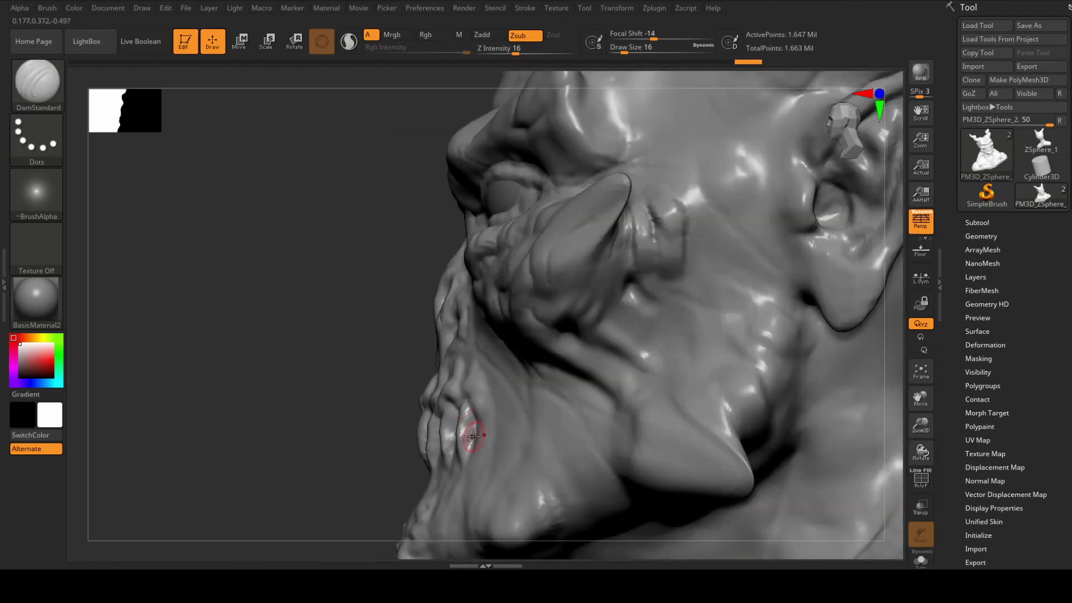
right_drag(313, 441, 453, 418)
mouse_move(304, 425)
shift+right_down()
mouse_move(453, 417)
mouse_move(430, 447)
mouse_move(287, 438)
mouse_move(307, 458)
shift+right_up()
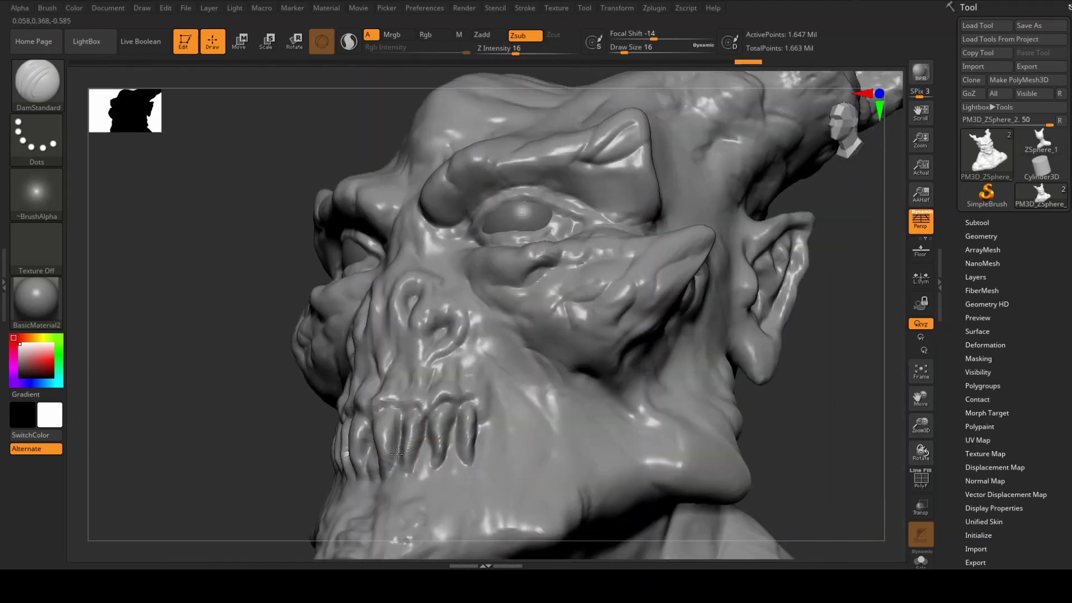
right_drag(396, 454, 398, 440)
right_drag(650, 361, 490, 410)
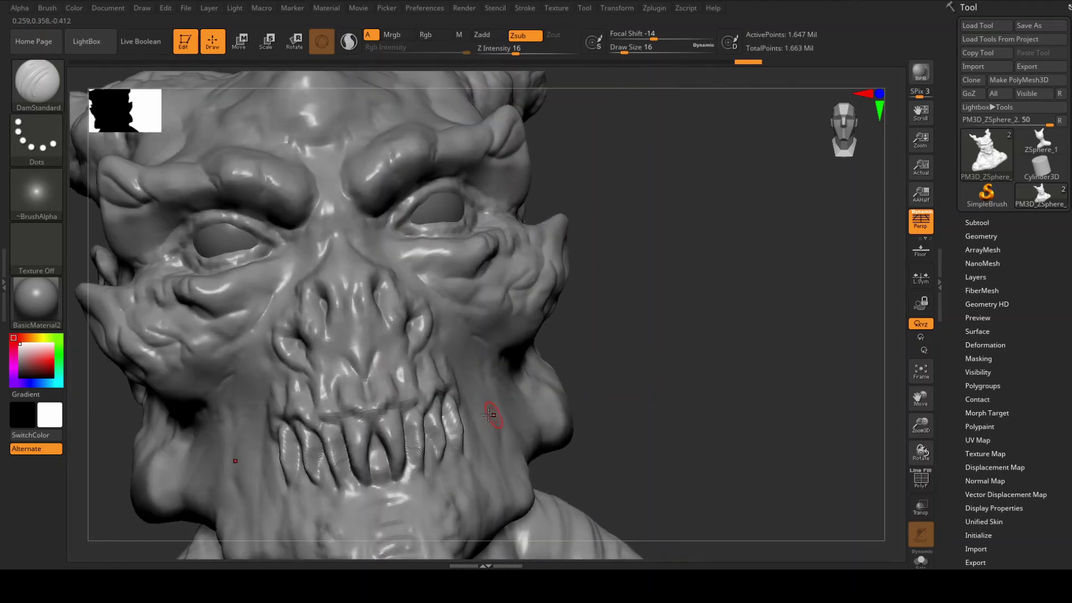
mouse_move(691, 366)
right_down()
mouse_move(433, 441)
mouse_move(404, 412)
right_up()
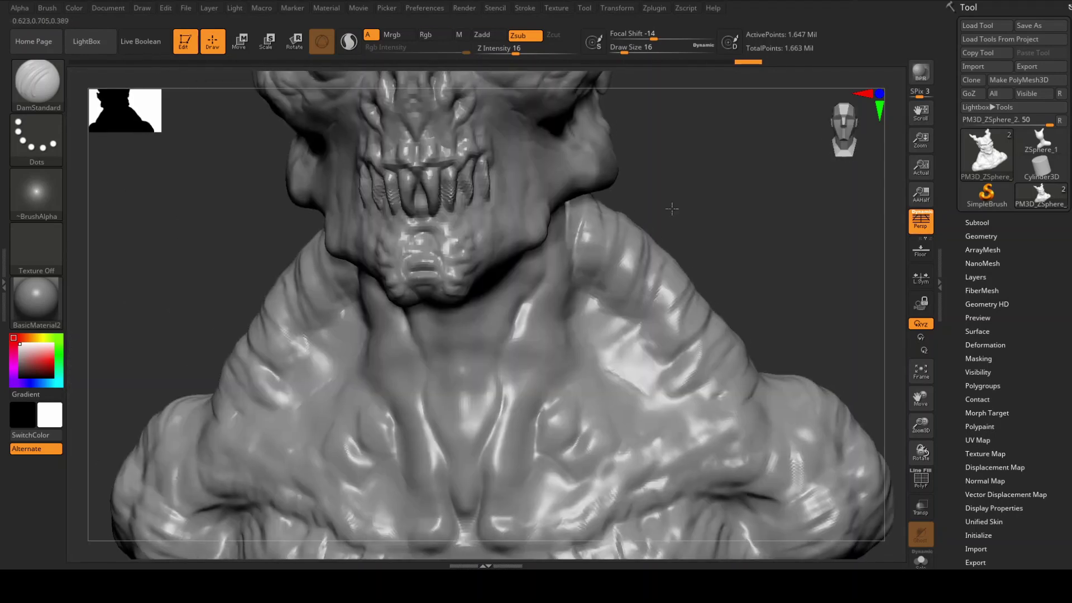
Switch to the Standard brush and bring up the alpha list.
key(b)
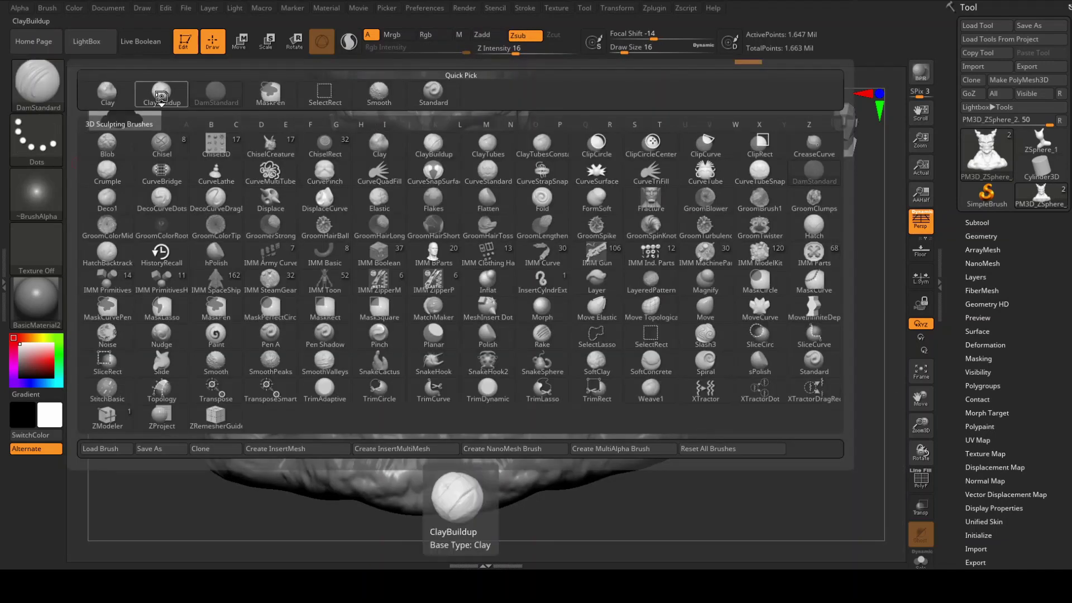
click(441, 401)
click(48, 173)
mouse_move(323, 303)
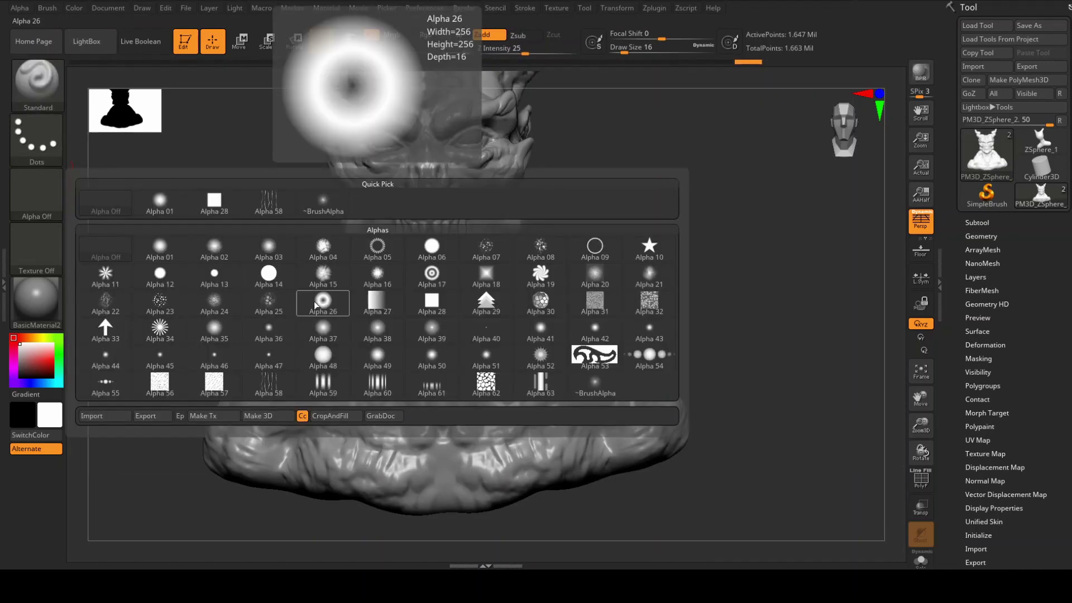
Use Alpha 25 at Z Intensity 22 to stamp cell texture onto the neck and shoulder.
click(279, 300)
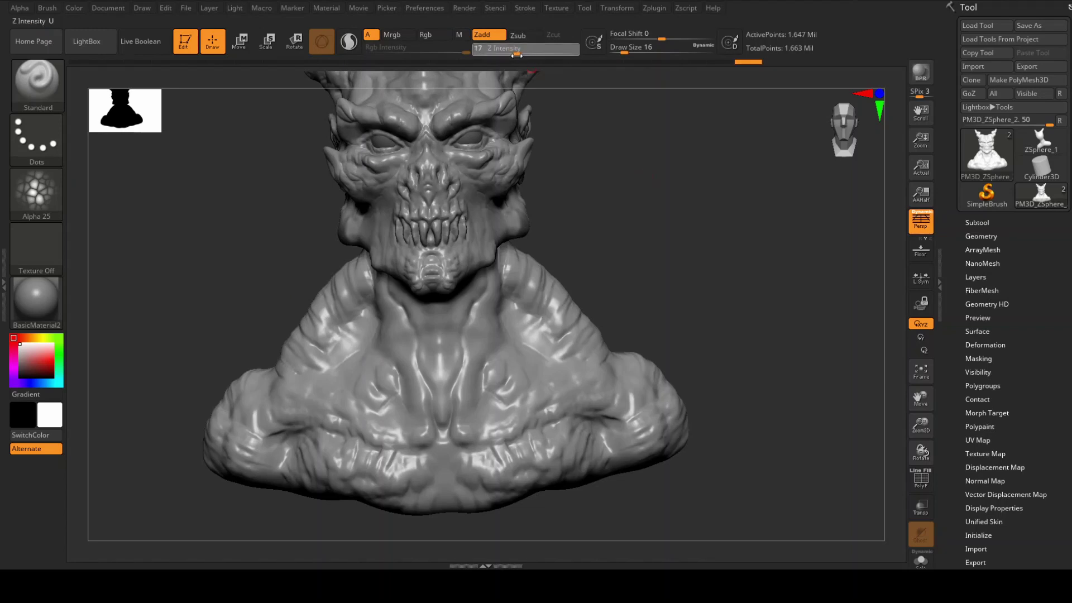
right_drag(439, 424, 560, 359)
drag(513, 51, 522, 51)
mouse_move(522, 274)
mouse_down()
mouse_move(519, 255)
mouse_move(535, 279)
mouse_up()
drag(567, 293, 587, 323)
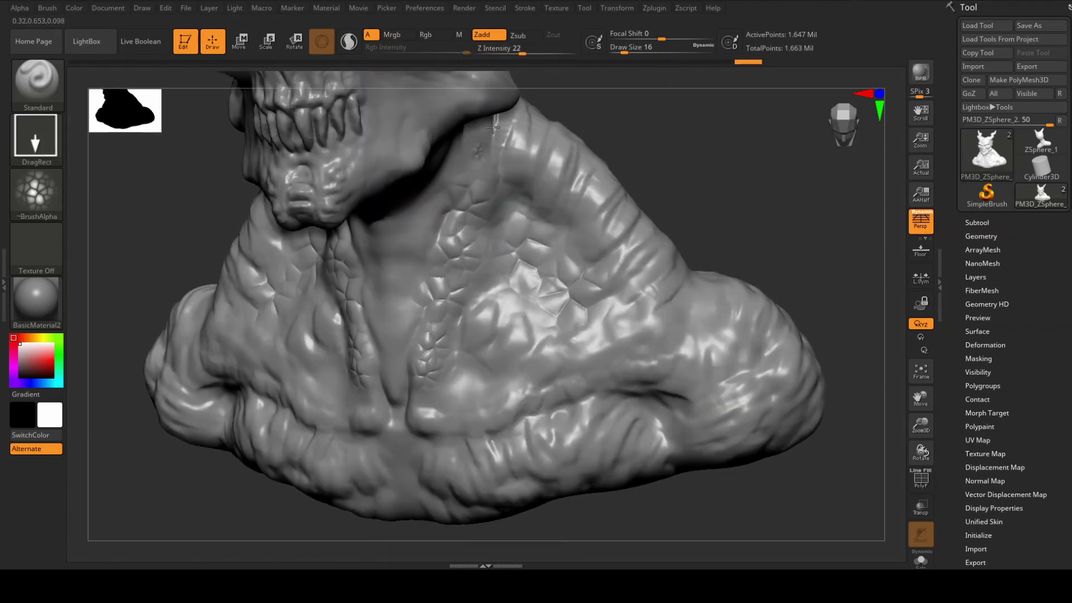
Stamp small mirrored cells across the chest and reframe the torso.
mouse_move(494, 127)
right_down()
mouse_move(706, 292)
mouse_move(646, 343)
mouse_move(646, 355)
mouse_move(177, 407)
mouse_move(354, 292)
mouse_move(188, 235)
mouse_move(484, 366)
mouse_move(521, 318)
right_up()
drag(335, 224, 352, 246)
drag(329, 325, 343, 381)
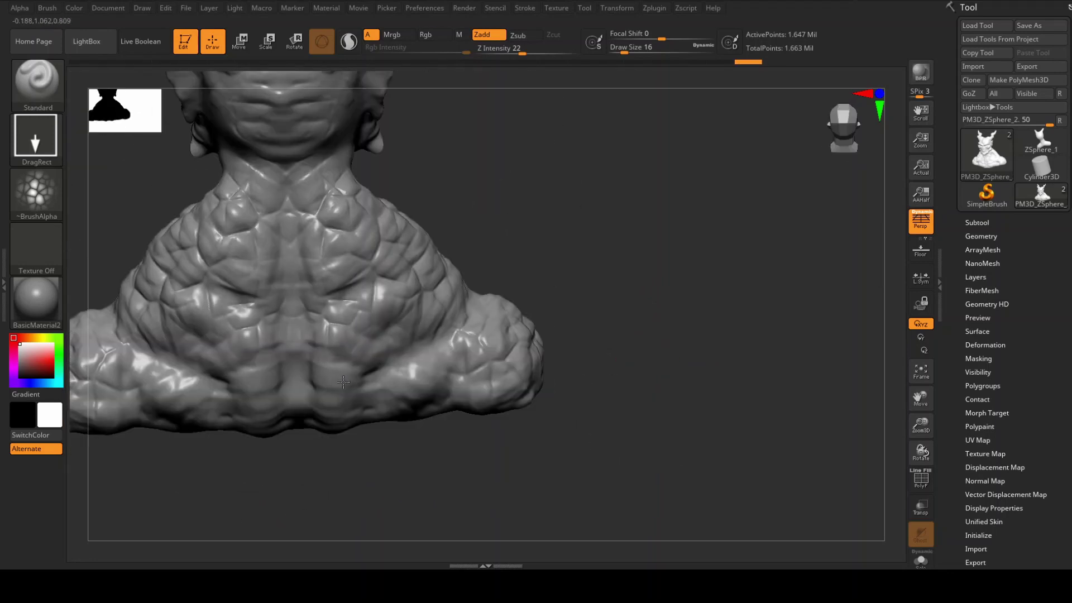
key(f)
mouse_move(598, 257)
right_down()
mouse_move(441, 445)
mouse_move(670, 219)
mouse_move(742, 354)
right_up()
Turn the brush alpha off and switch to the Dots stroke.
click(36, 197)
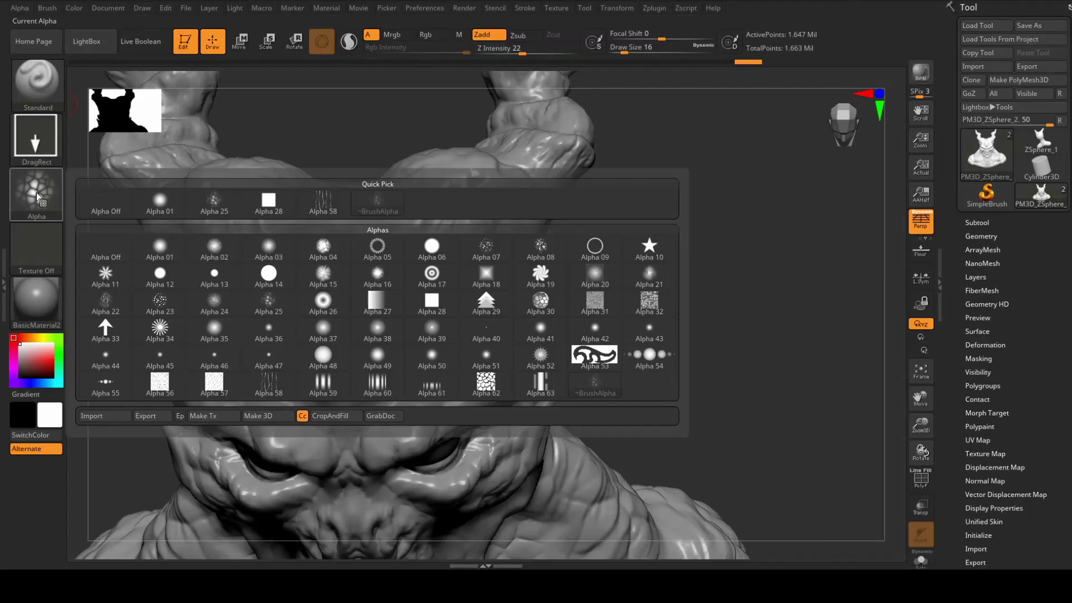
click(117, 184)
click(37, 137)
click(102, 143)
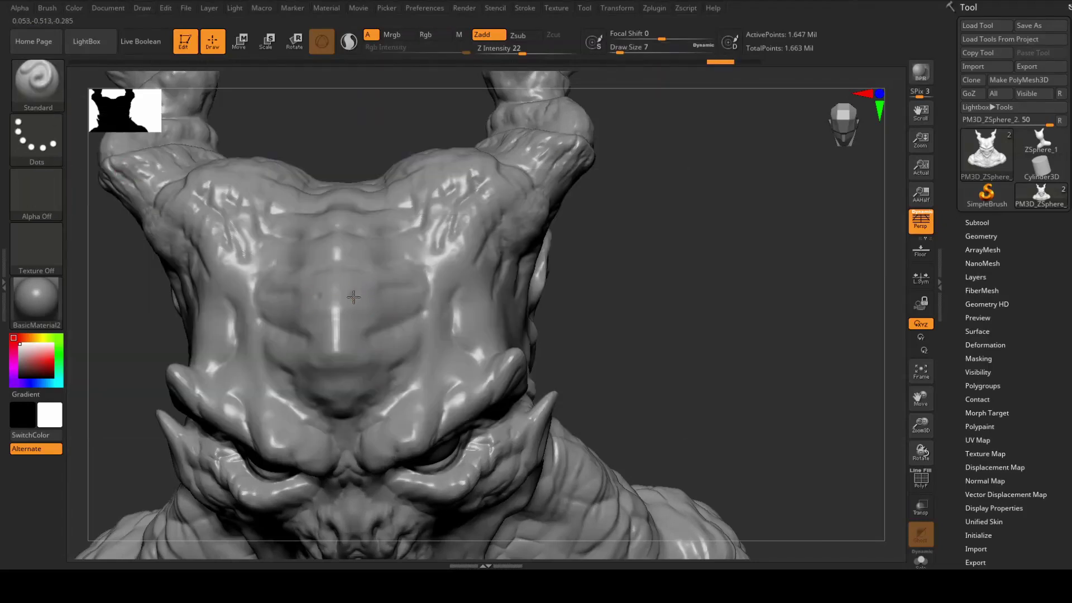
Raise mirrored pairs of bumps down the forehead and carve grooves beside them.
right_drag(355, 332, 391, 312)
click(356, 370)
mouse_move(356, 370)
right_down()
mouse_move(346, 391)
mouse_move(324, 214)
right_up()
click(352, 401)
click(329, 259)
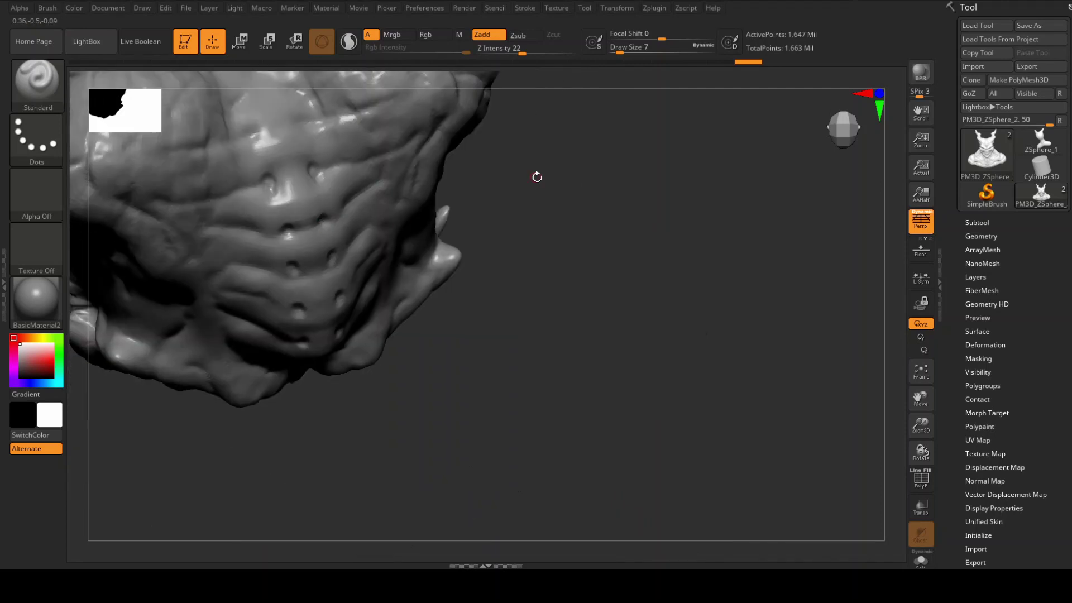
right_drag(537, 177, 273, 329)
right_drag(235, 259, 201, 383)
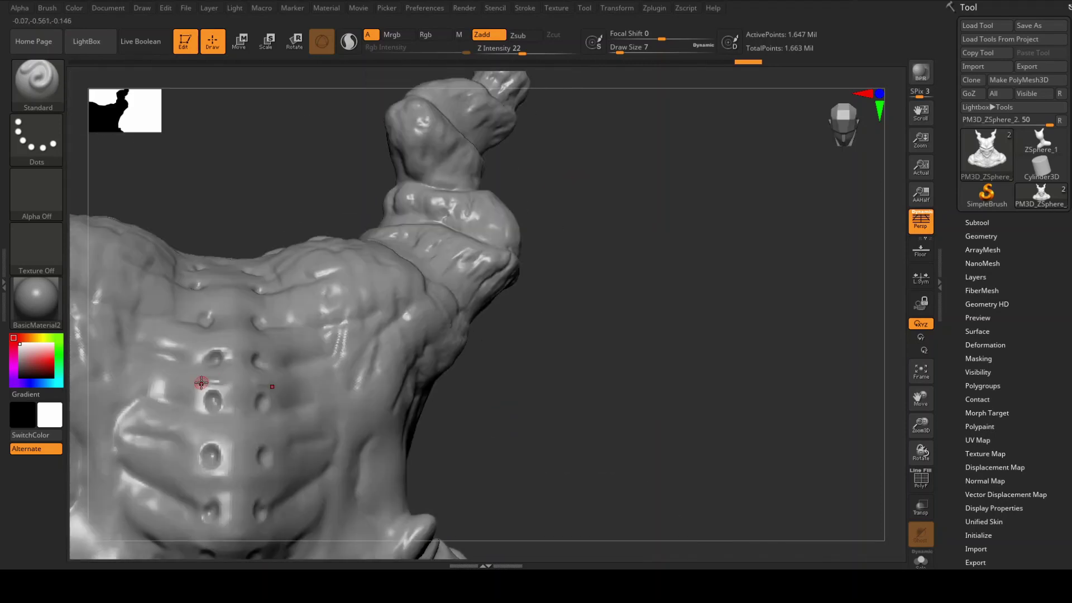
drag(224, 434, 139, 417)
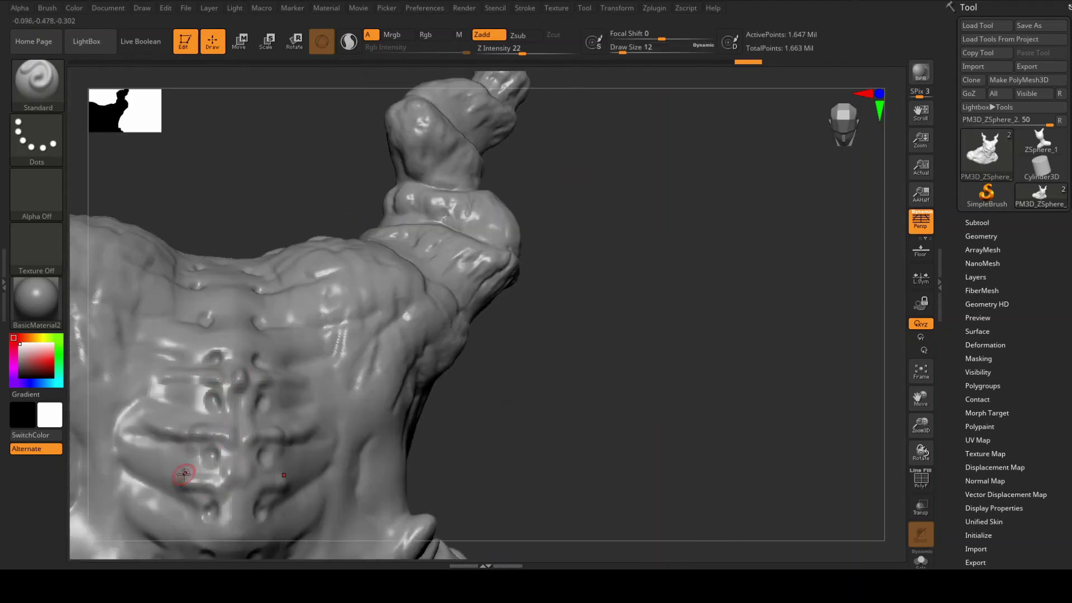
drag(184, 474, 151, 441)
Inspect the brow from several angles and refine it with the Move brush.
mouse_move(313, 446)
right_down()
mouse_move(532, 328)
mouse_move(250, 288)
right_up()
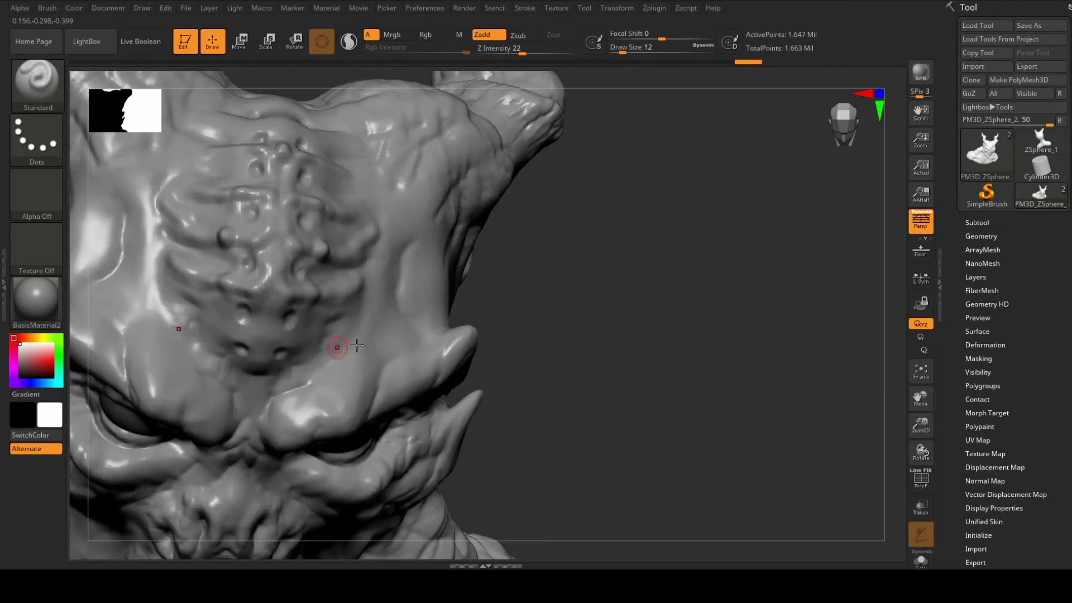
right_drag(357, 346, 257, 313)
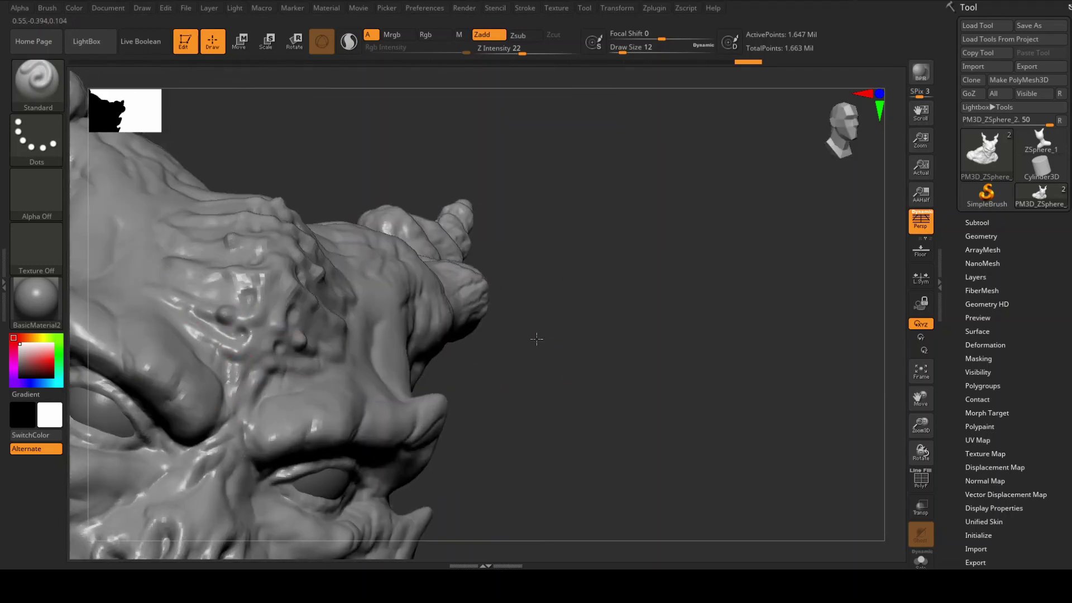
mouse_move(536, 337)
alt+right_down()
mouse_move(615, 402)
mouse_move(523, 397)
mouse_move(702, 371)
mouse_move(636, 356)
mouse_move(660, 374)
mouse_move(752, 361)
mouse_move(395, 335)
alt+right_up()
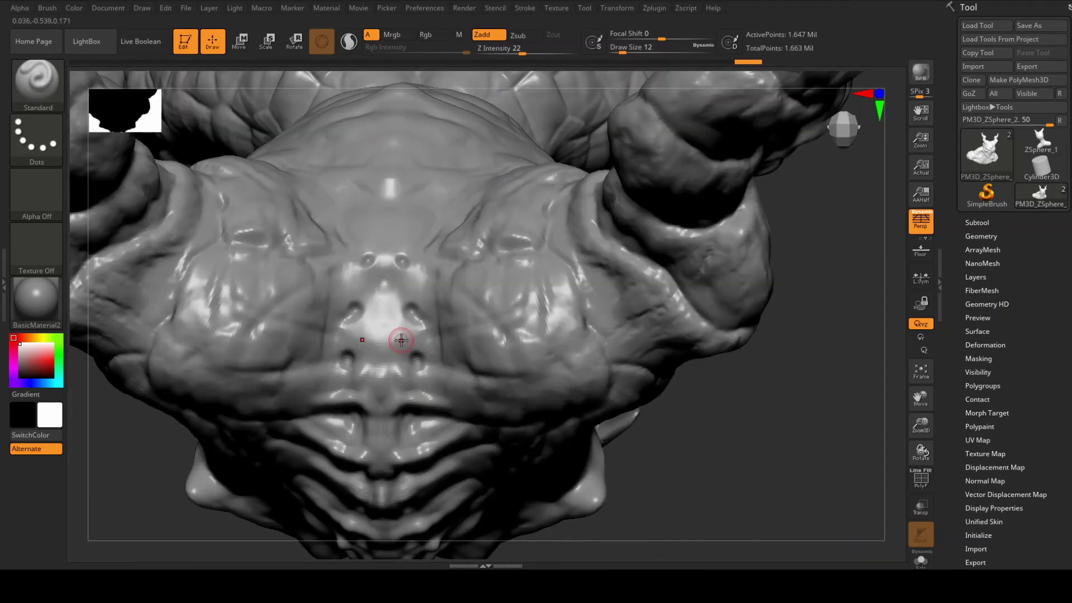
mouse_move(441, 183)
right_down()
mouse_move(627, 342)
mouse_move(608, 333)
mouse_move(756, 357)
right_up()
key(b)
key(m)
key(v)
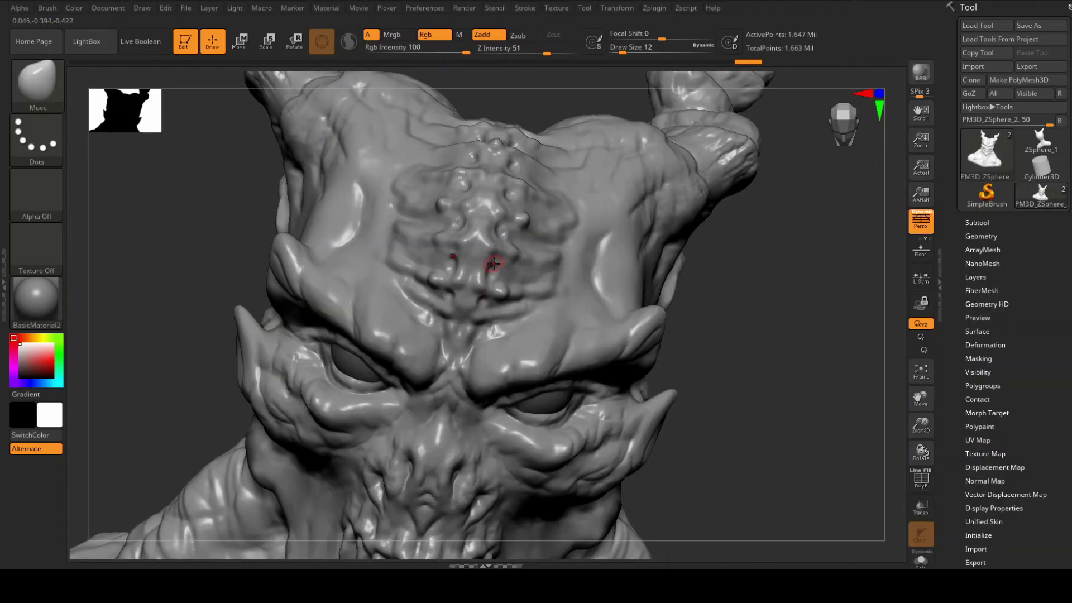
mouse_move(511, 182)
right_down()
mouse_move(475, 206)
mouse_move(485, 418)
mouse_move(672, 359)
right_up()
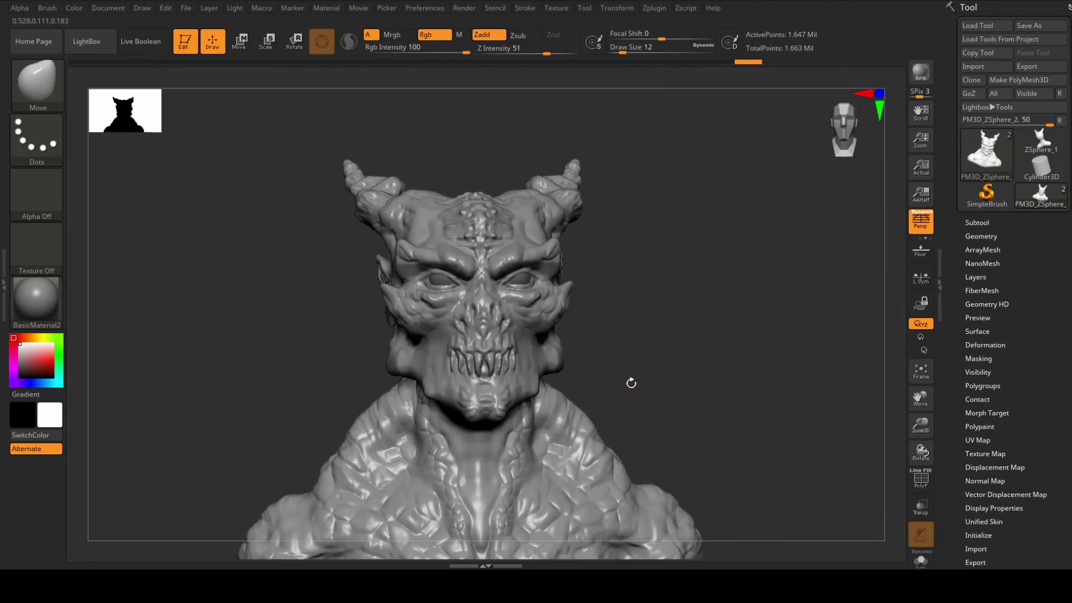
Return to the Standard brush with the DragRect stroke and Alpha 25.
key(b)
key(s)
key(t)
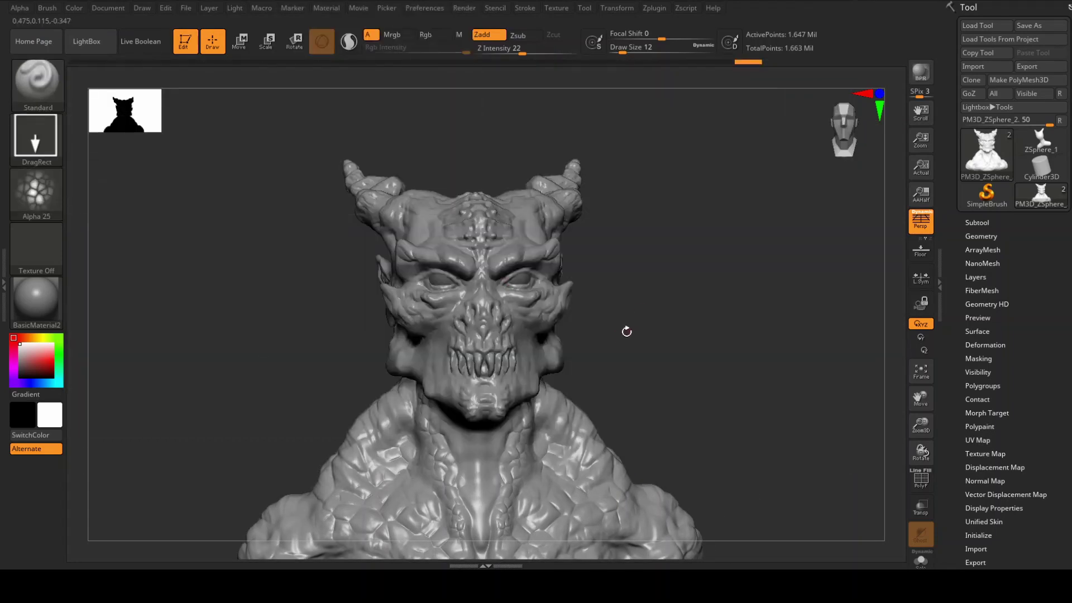
right_drag(624, 330, 601, 361)
mouse_move(493, 363)
right_down()
mouse_move(543, 357)
mouse_move(722, 266)
mouse_move(471, 454)
mouse_move(497, 436)
right_up()
right_drag(730, 262, 499, 217)
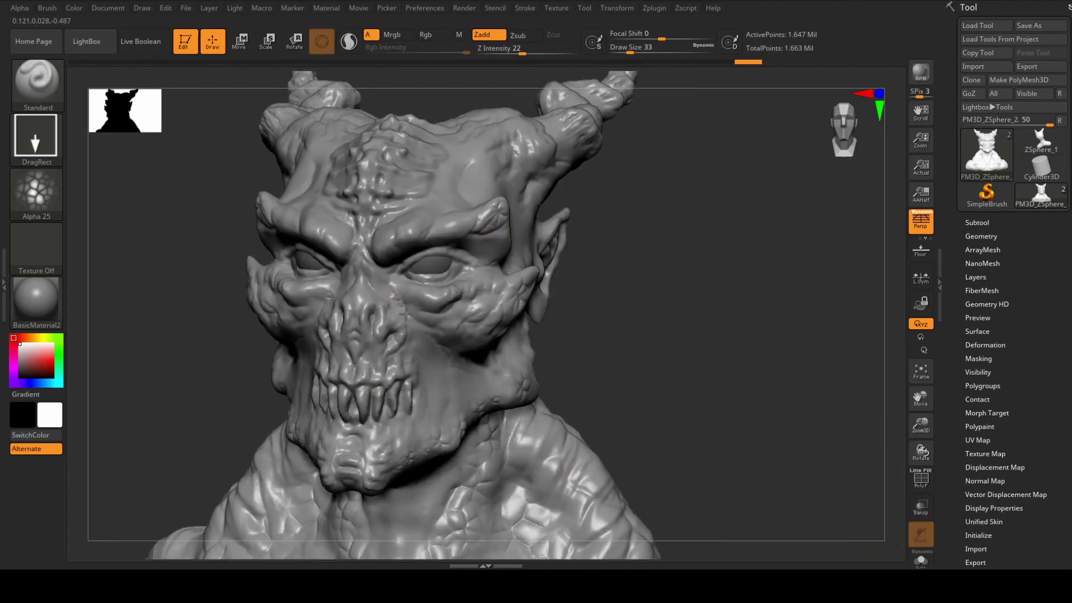
right_drag(650, 427, 623, 376)
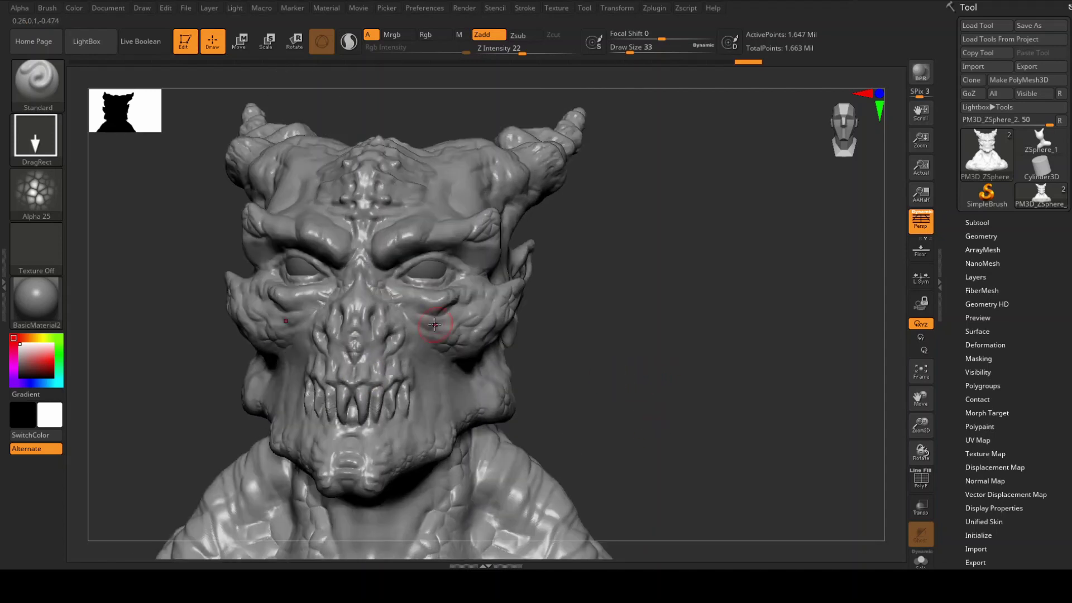
right_drag(432, 209, 653, 253)
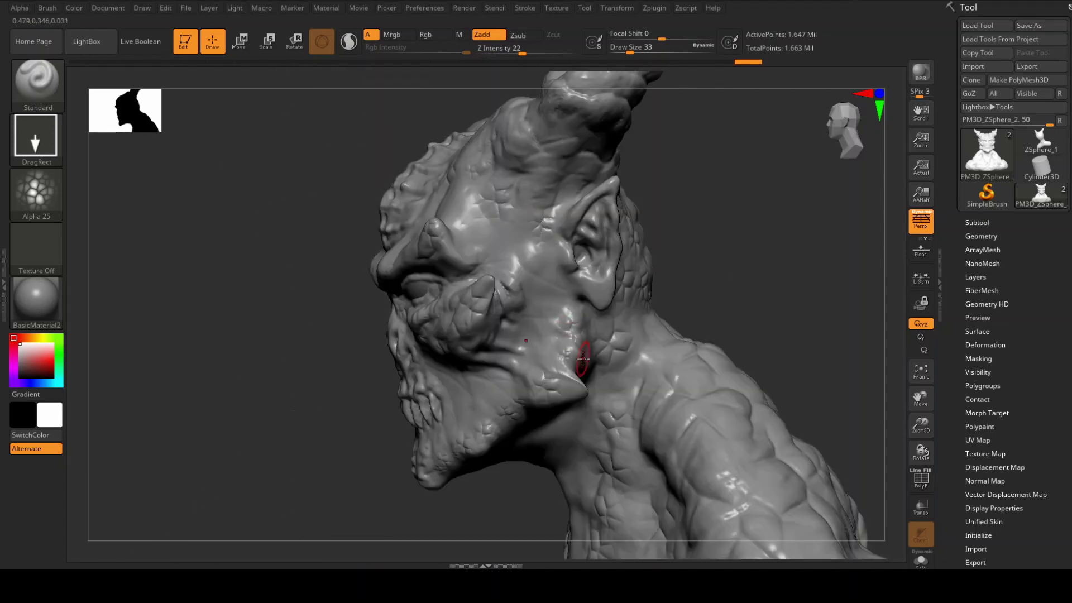
drag(613, 311, 576, 270)
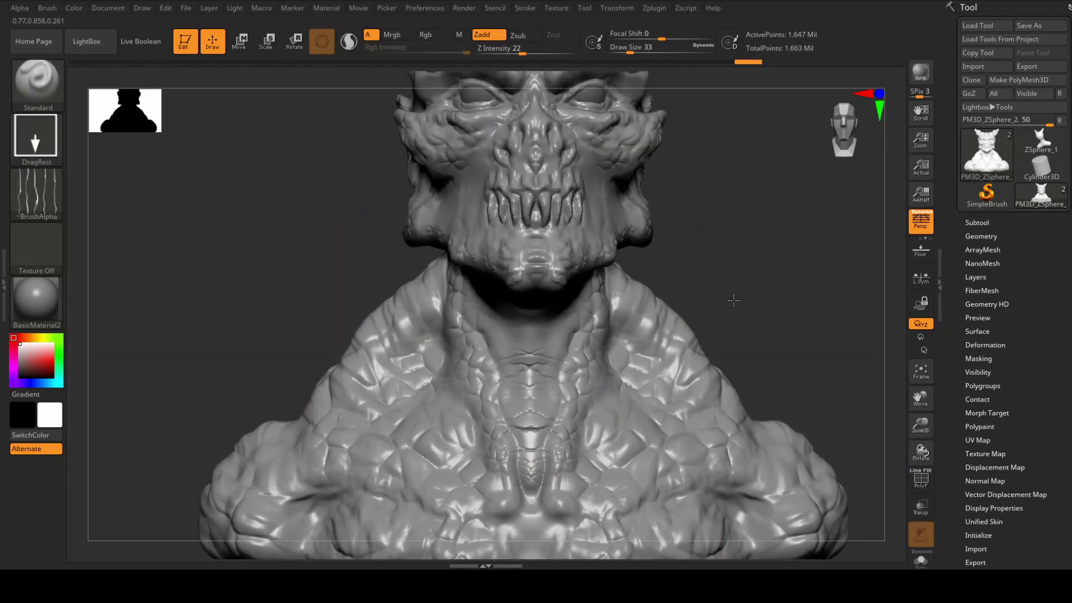
mouse_move(730, 299)
mouse_down()
mouse_move(727, 329)
mouse_move(449, 193)
mouse_move(681, 204)
mouse_move(429, 222)
mouse_up()
mouse_move(335, 171)
mouse_down()
mouse_move(635, 288)
mouse_move(665, 139)
mouse_move(536, 189)
mouse_move(431, 323)
mouse_move(302, 305)
mouse_up()
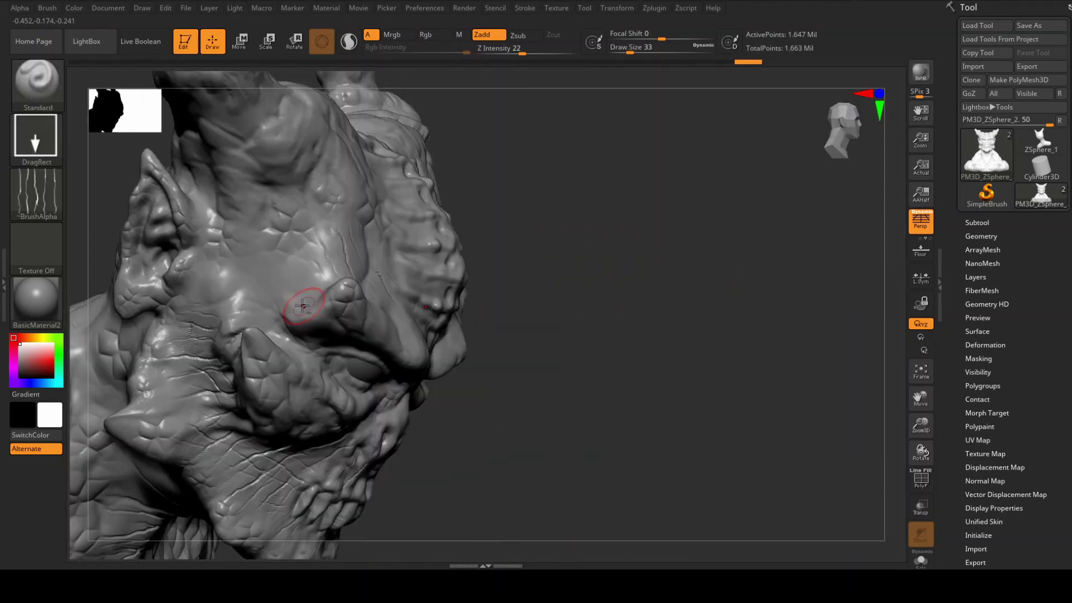
drag(206, 287, 352, 305)
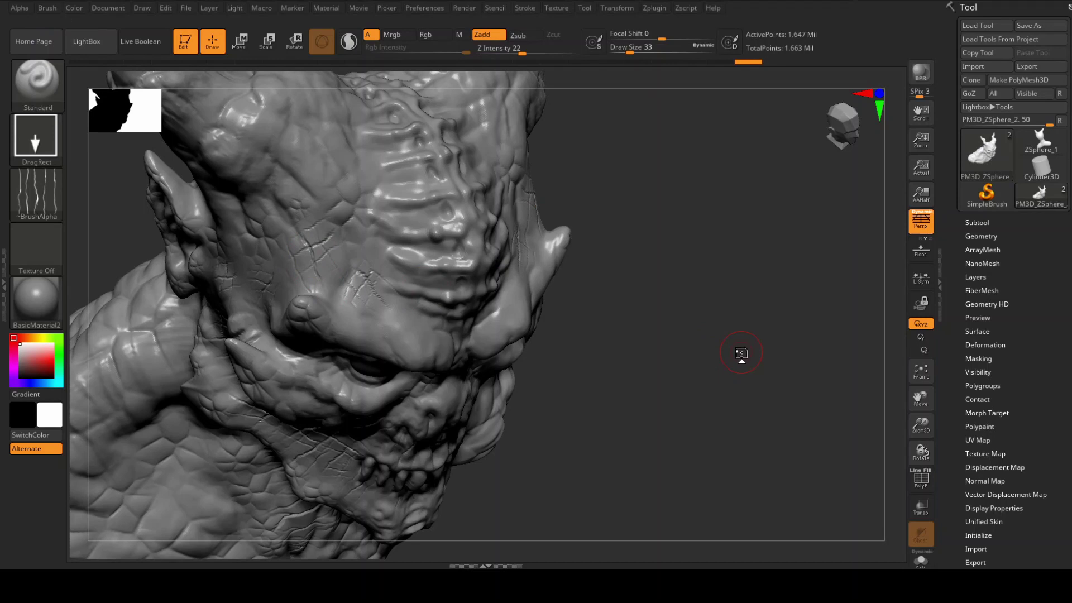
drag(714, 315, 411, 311)
drag(711, 366, 456, 447)
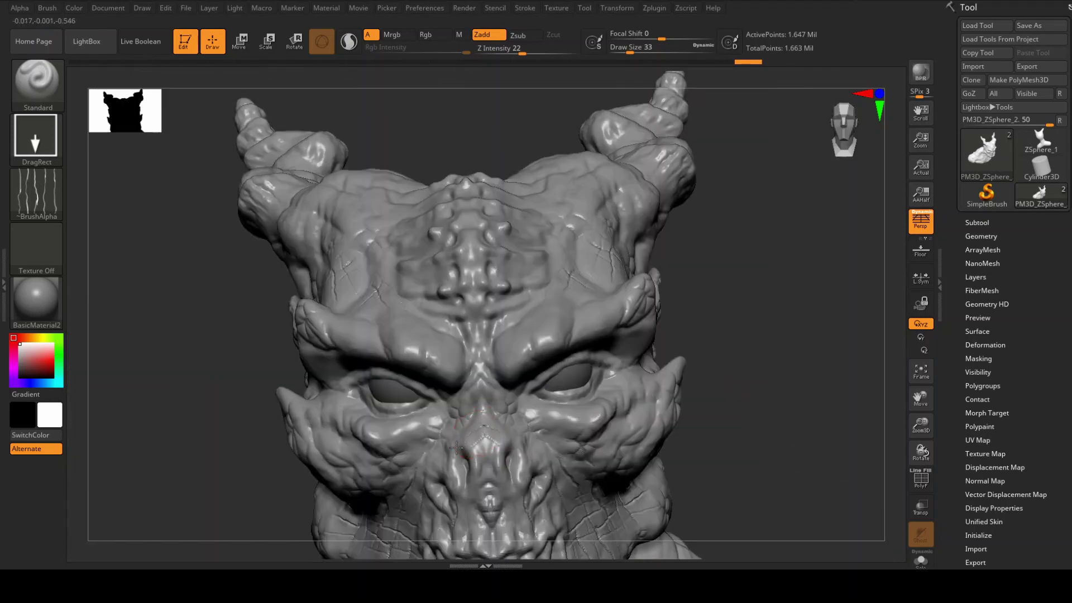
drag(770, 503, 781, 412)
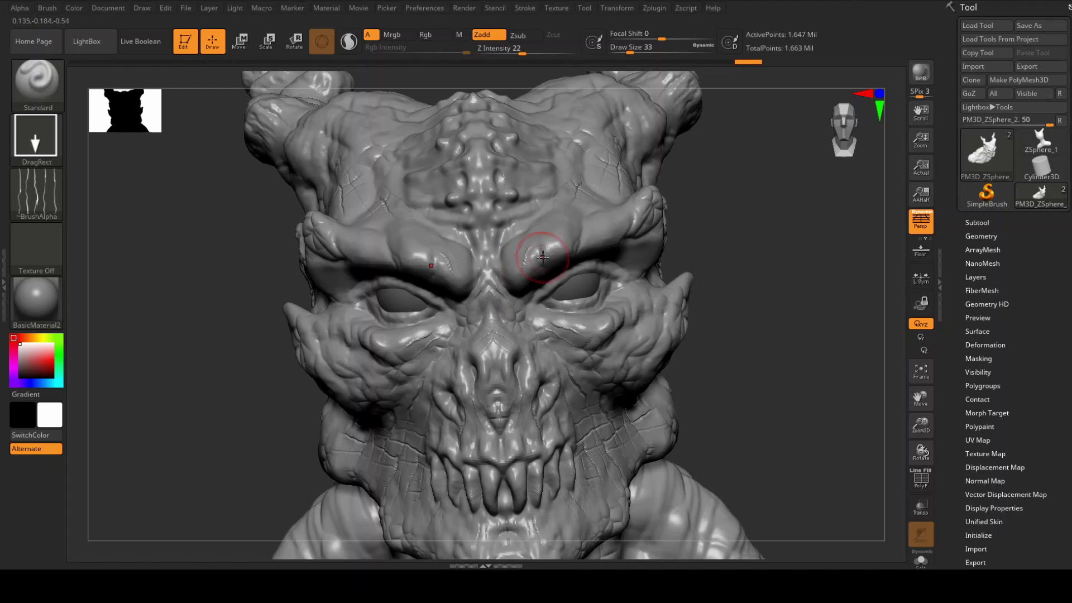
key(ctrl)
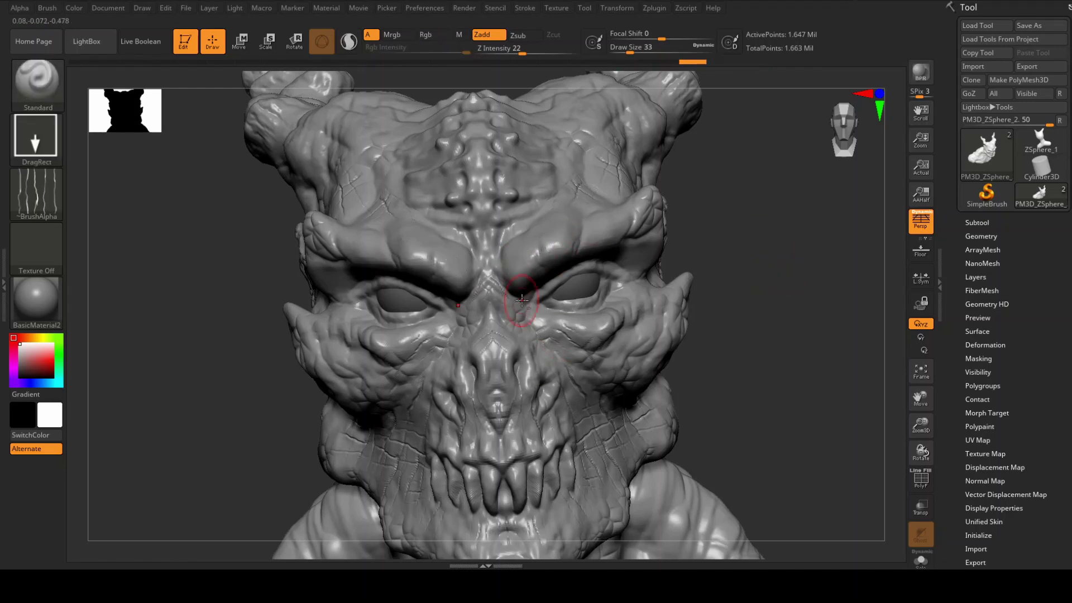
mouse_move(792, 324)
mouse_down()
mouse_move(613, 264)
mouse_move(617, 213)
mouse_move(752, 273)
mouse_move(711, 333)
mouse_up()
mouse_move(638, 336)
mouse_down()
mouse_move(737, 354)
mouse_move(508, 422)
mouse_up()
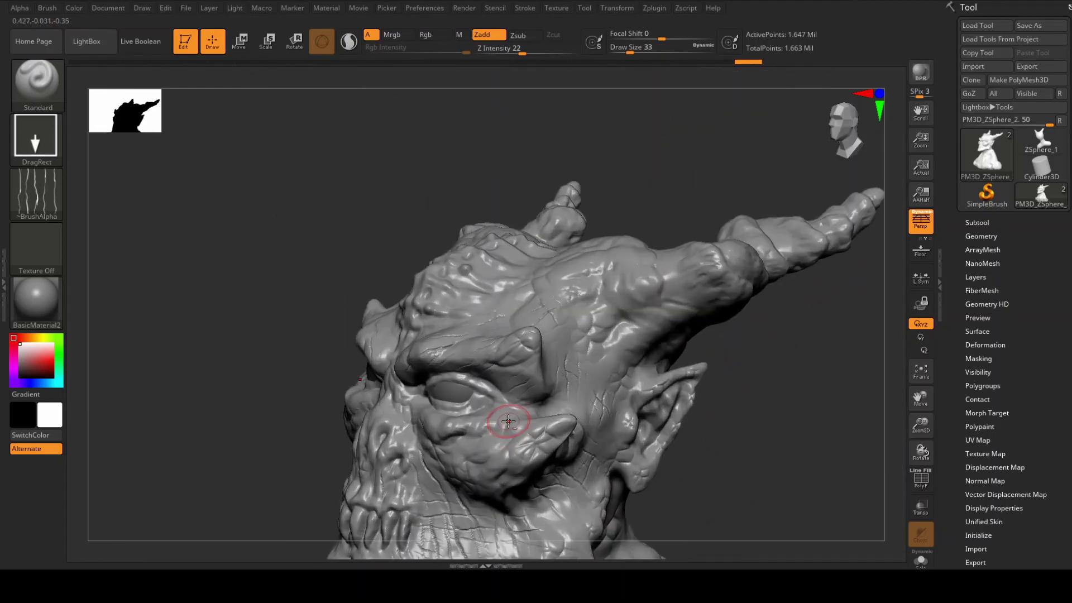
mouse_move(694, 311)
mouse_down()
mouse_move(729, 244)
mouse_move(705, 176)
mouse_move(801, 143)
mouse_move(550, 442)
mouse_move(490, 311)
mouse_move(540, 414)
mouse_up()
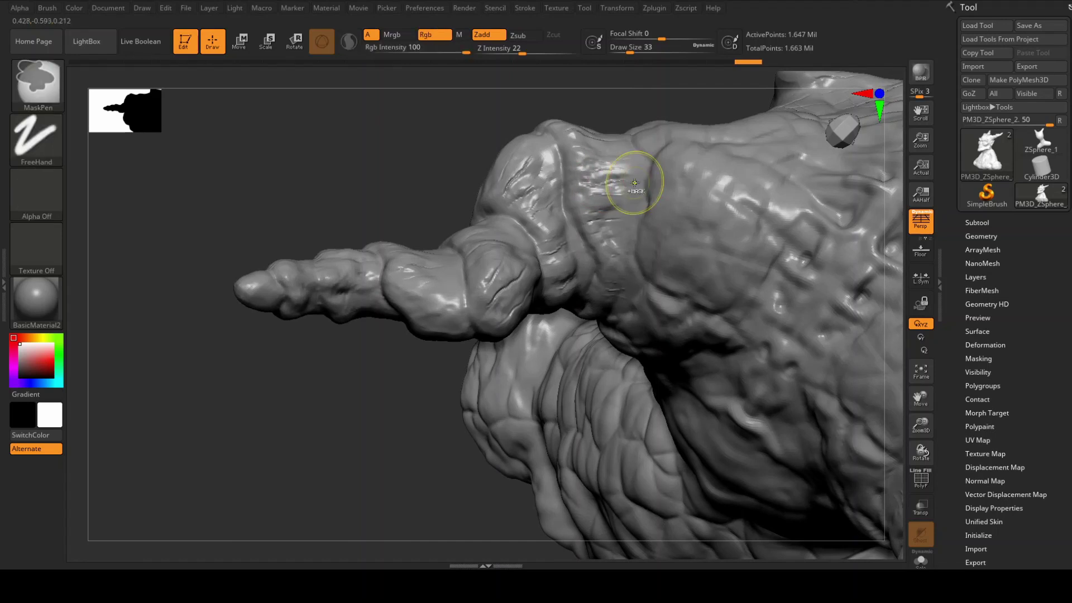
Orbit the model to inspect the horn, arm and fingers, ending on the frontal head.
mouse_move(622, 179)
mouse_down()
mouse_move(395, 179)
mouse_move(599, 311)
mouse_up()
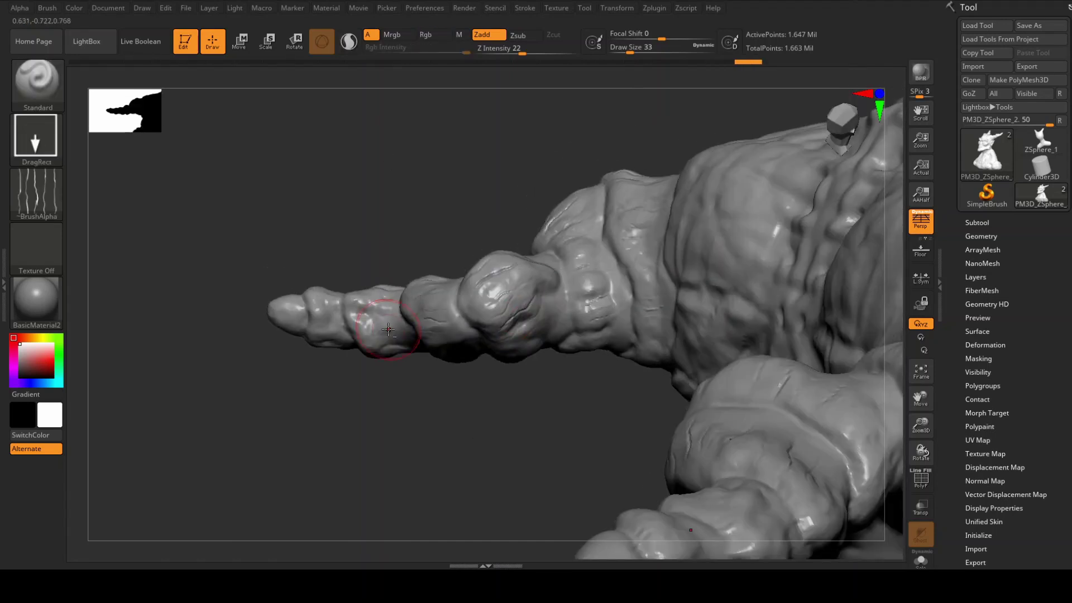
drag(402, 407, 377, 328)
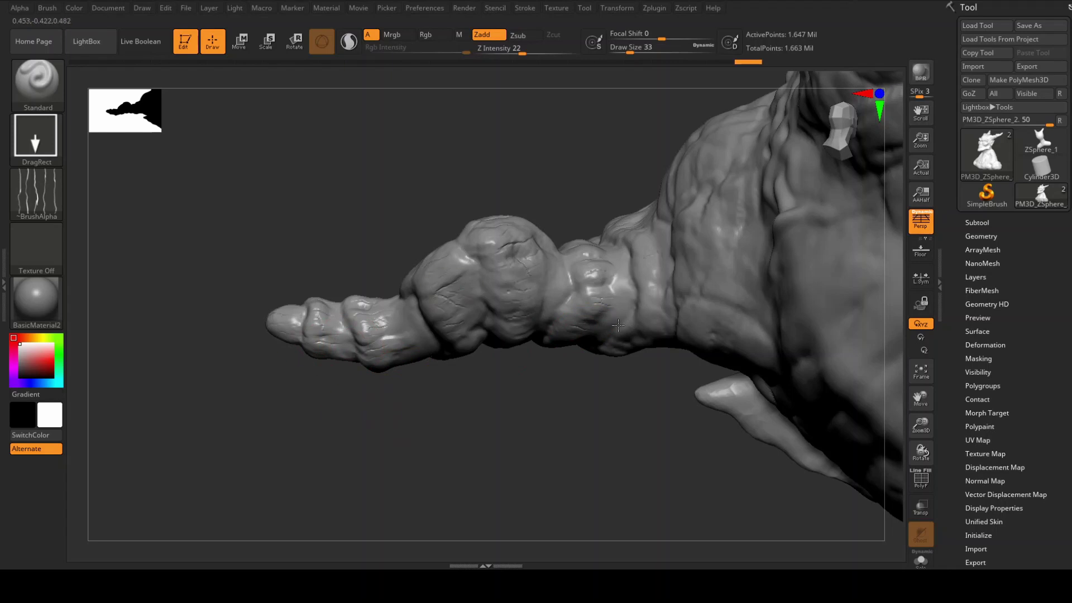
drag(618, 325, 640, 398)
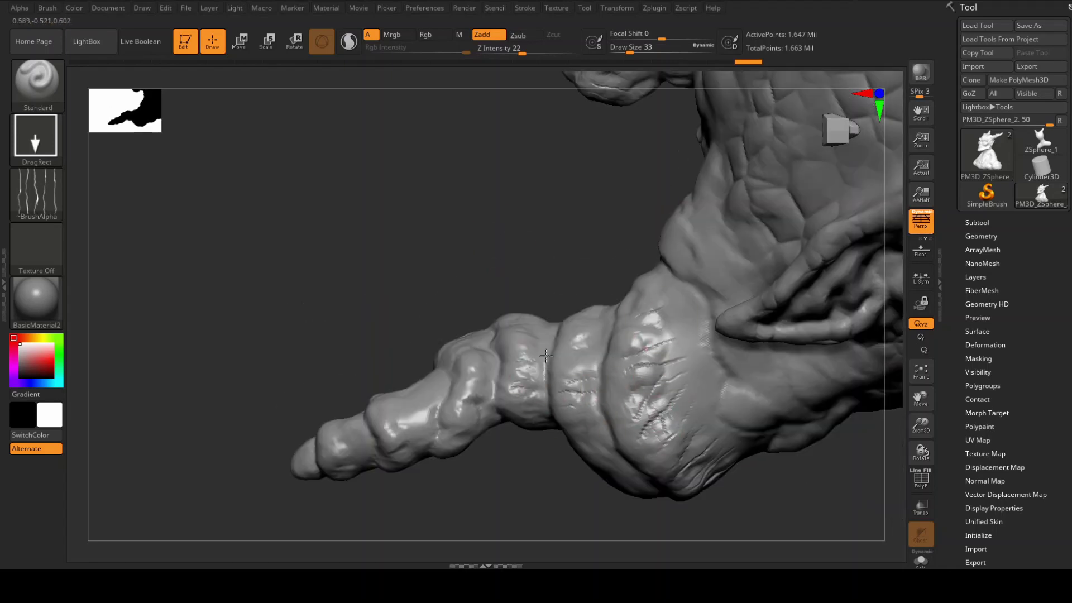
drag(546, 356, 578, 338)
drag(489, 384, 484, 333)
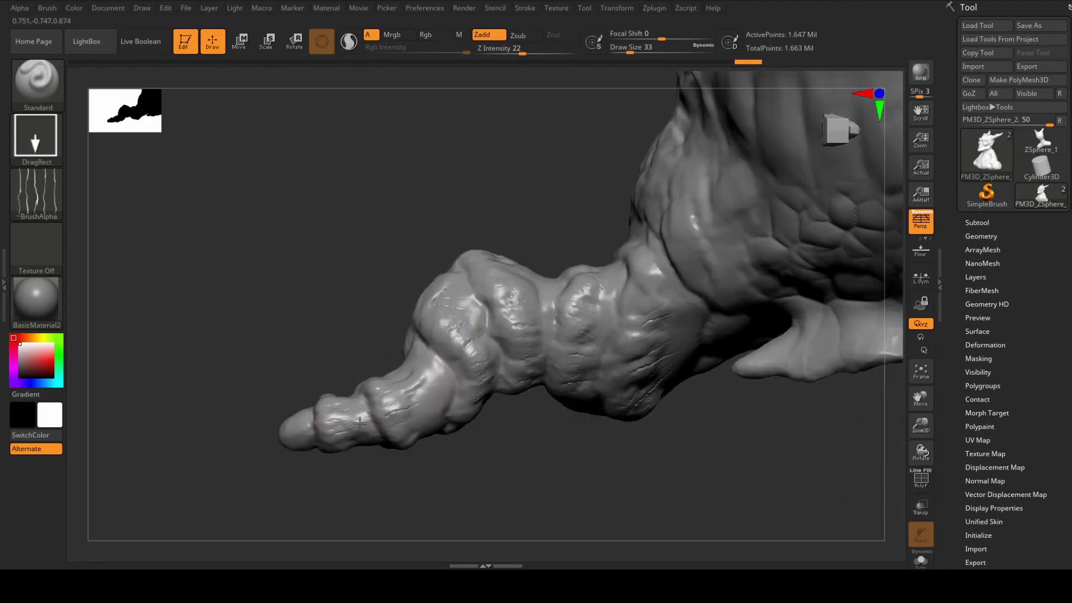
drag(360, 424, 417, 403)
drag(452, 467, 597, 399)
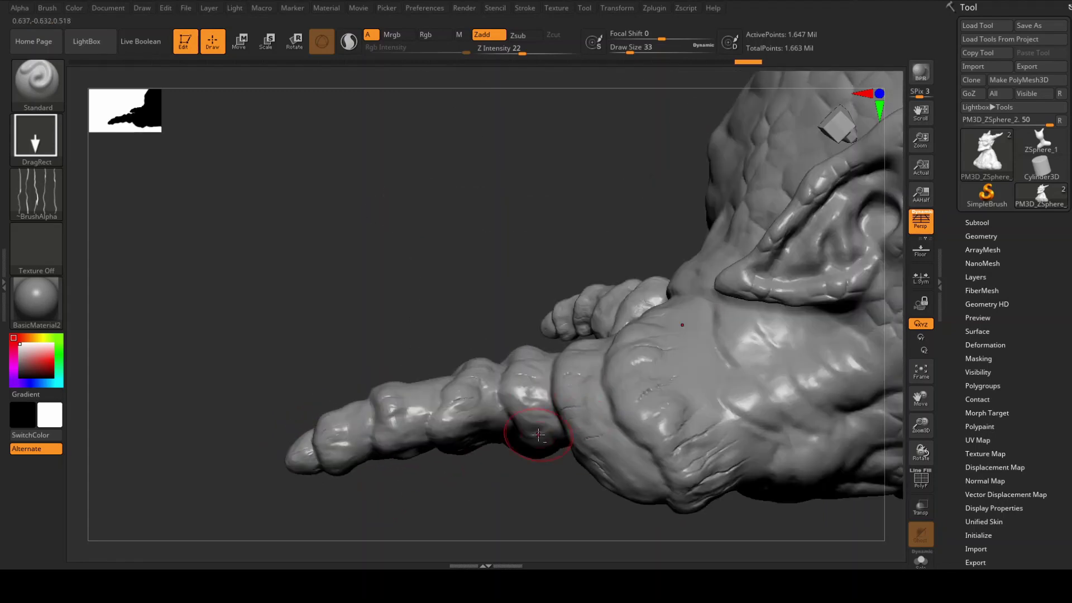
mouse_move(430, 422)
mouse_down()
mouse_move(430, 454)
mouse_move(471, 282)
mouse_up()
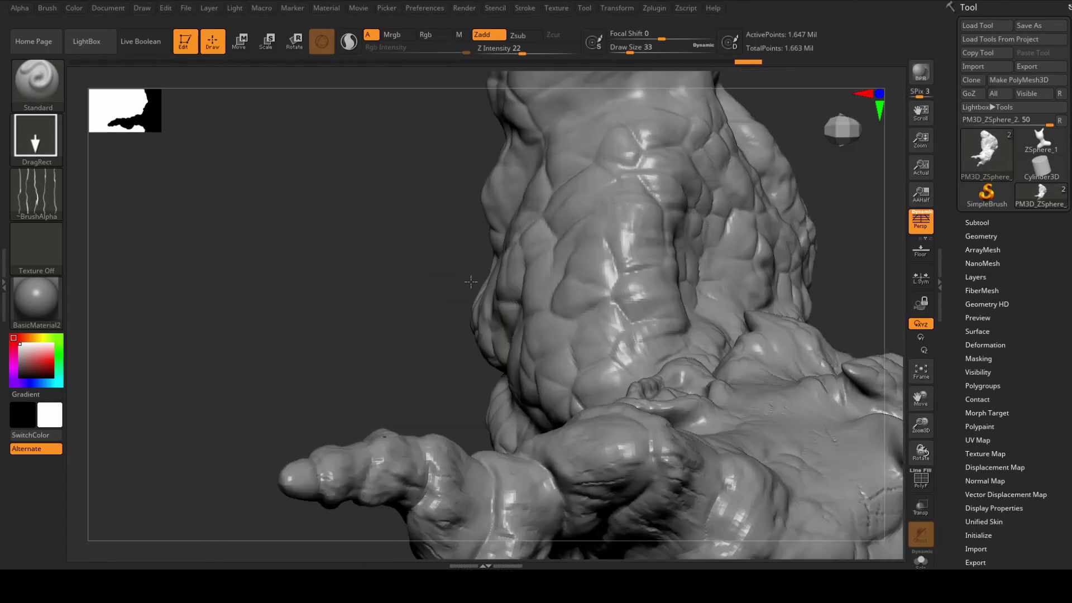
mouse_move(623, 439)
mouse_down()
mouse_move(732, 278)
mouse_move(727, 249)
mouse_move(717, 259)
mouse_up()
Apply the speckled Alpha 07 to the brush and review the bumpy facial skin.
click(36, 194)
click(424, 233)
alt+drag(501, 424, 501, 369)
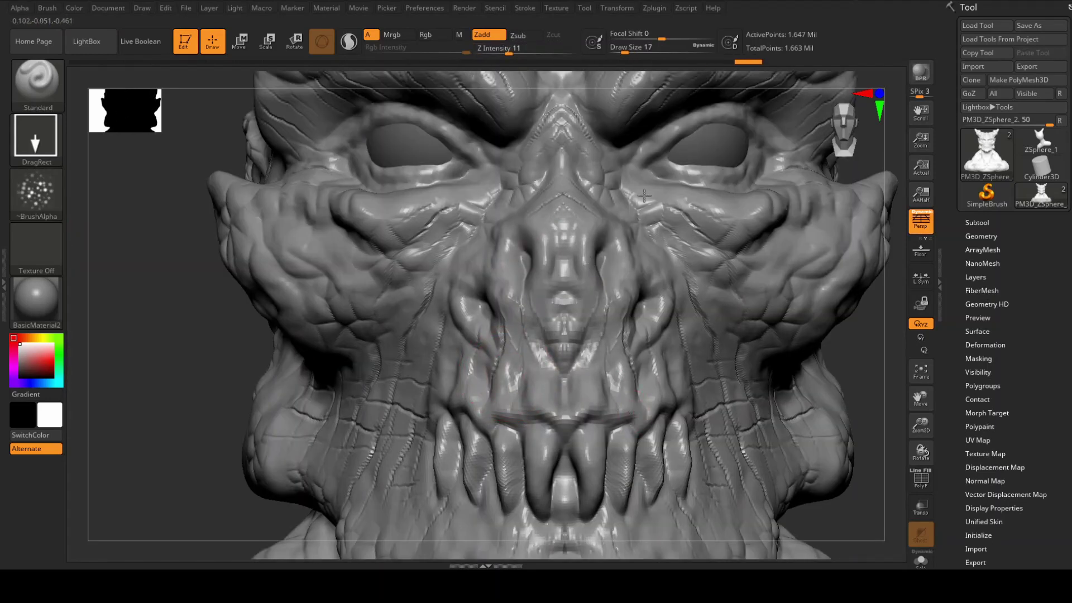
key(f)
mouse_move(590, 318)
mouse_down()
mouse_move(249, 268)
mouse_move(209, 412)
mouse_up()
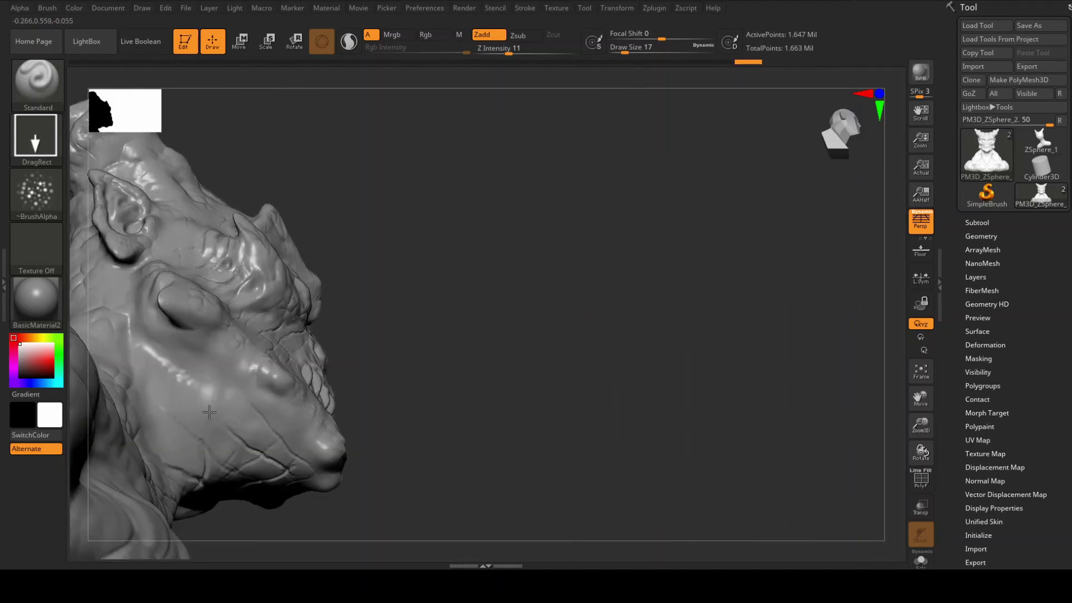
mouse_move(288, 450)
mouse_down()
mouse_move(581, 409)
mouse_move(569, 341)
mouse_up()
mouse_move(412, 303)
alt+mouse_down()
mouse_move(212, 257)
mouse_move(517, 352)
mouse_move(601, 290)
alt+mouse_up()
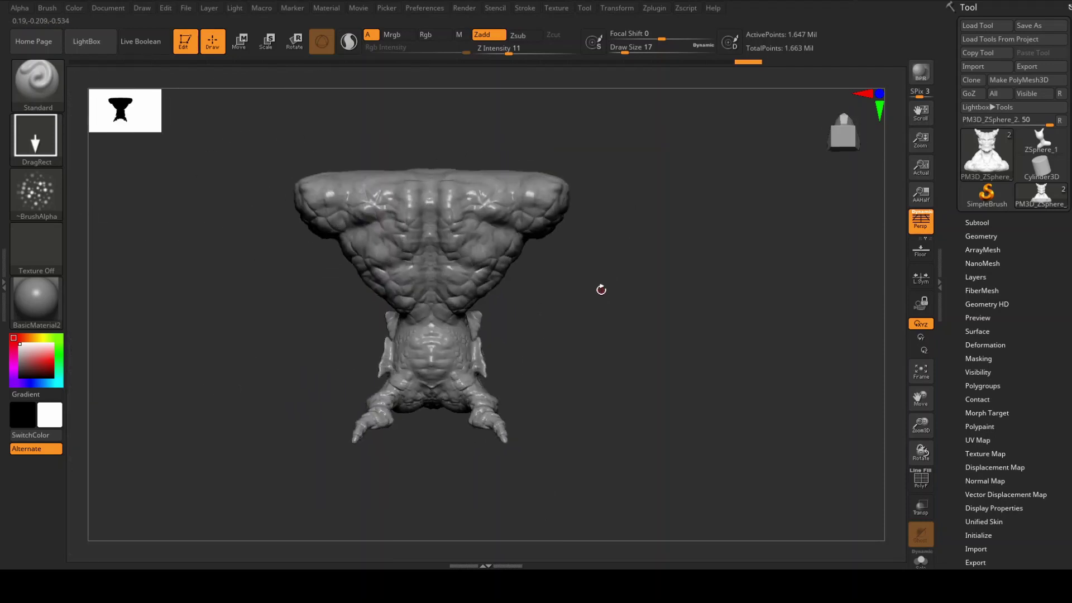
click(37, 302)
click(144, 228)
mouse_move(530, 335)
mouse_down()
mouse_move(667, 328)
mouse_move(608, 342)
mouse_move(700, 280)
mouse_move(695, 397)
mouse_move(685, 324)
mouse_move(661, 351)
mouse_up()
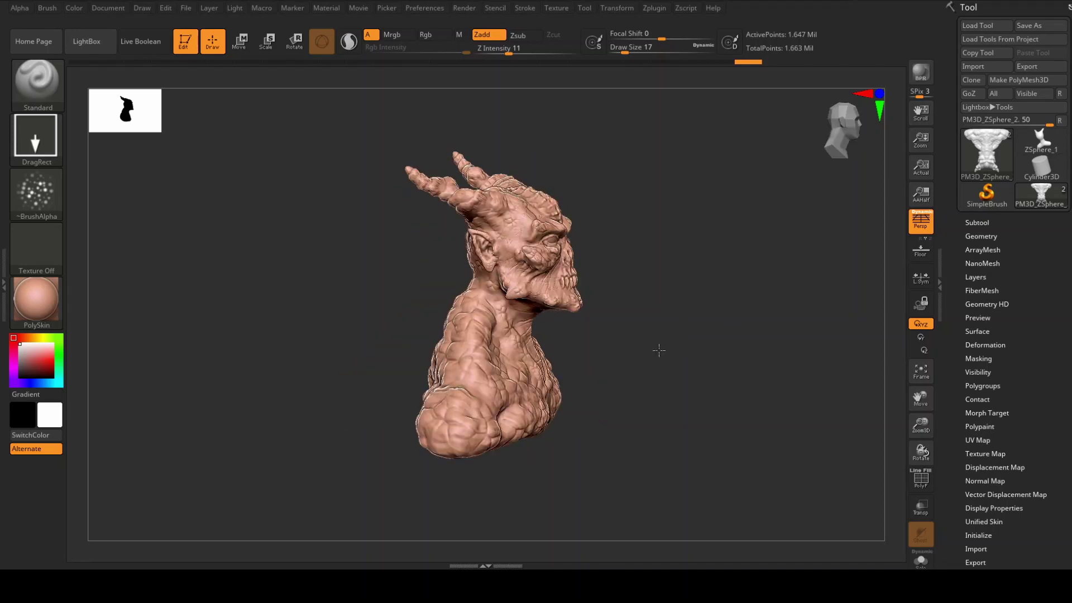
click(37, 301)
click(106, 173)
drag(503, 346, 612, 335)
click(44, 311)
click(105, 246)
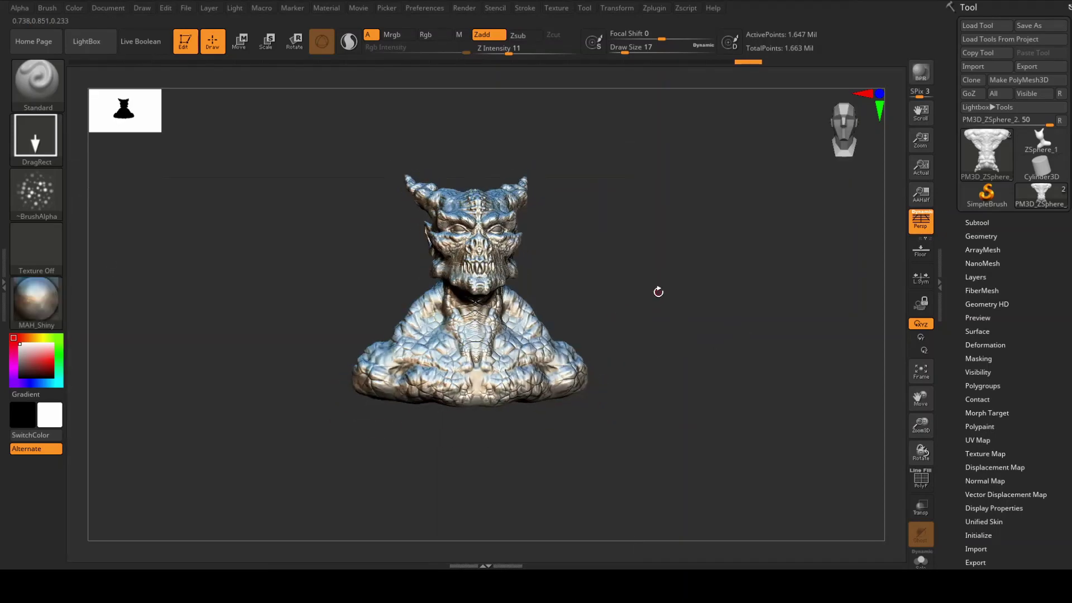
drag(658, 290, 619, 210)
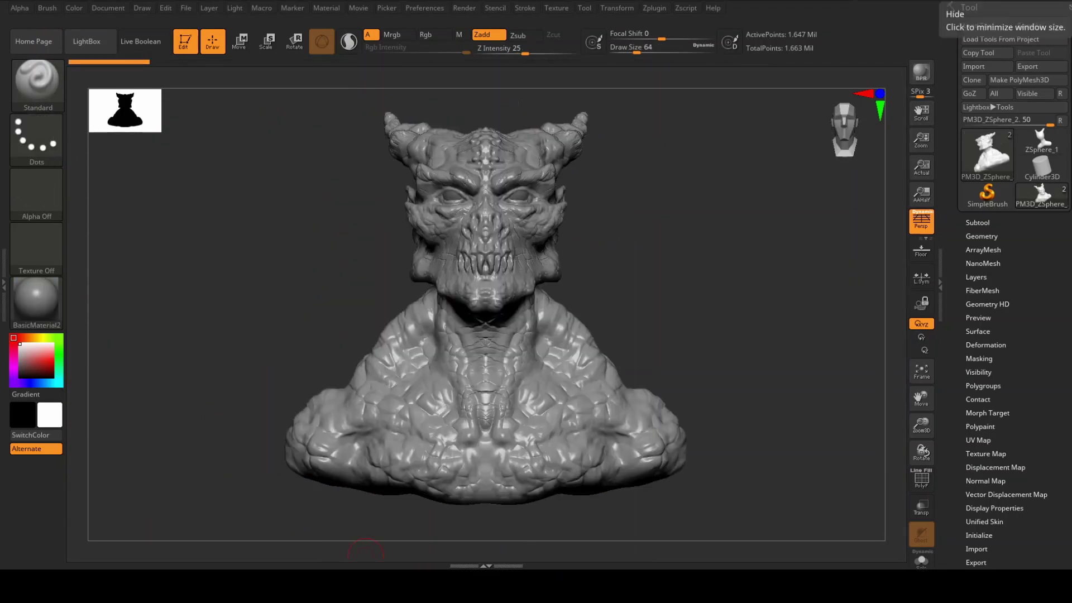
Fill the entire bust with a pale greyish-tan colour.
click(76, 8)
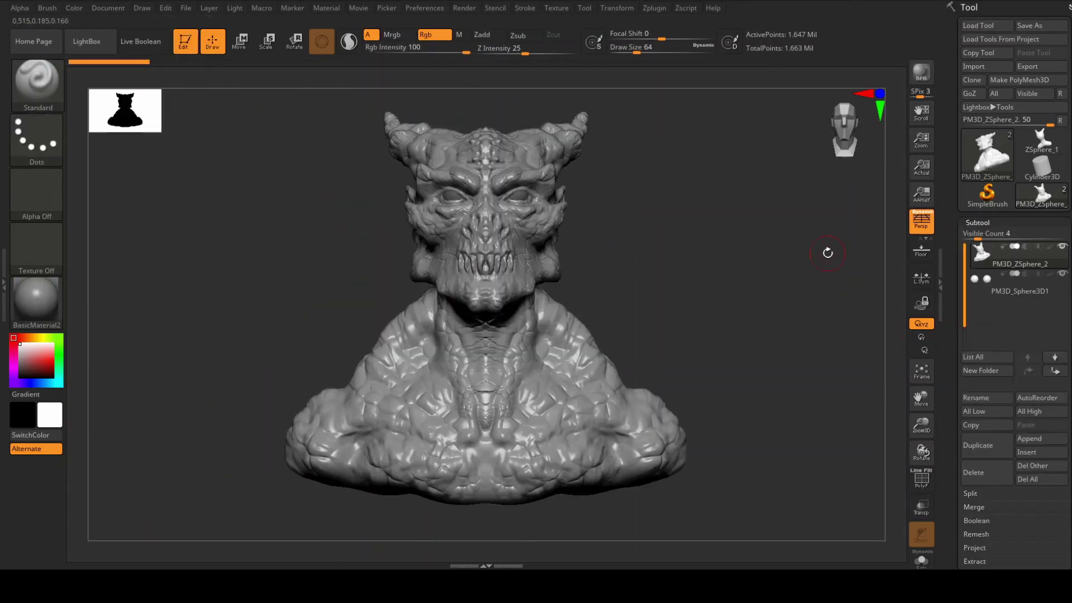
click(150, 84)
click(133, 123)
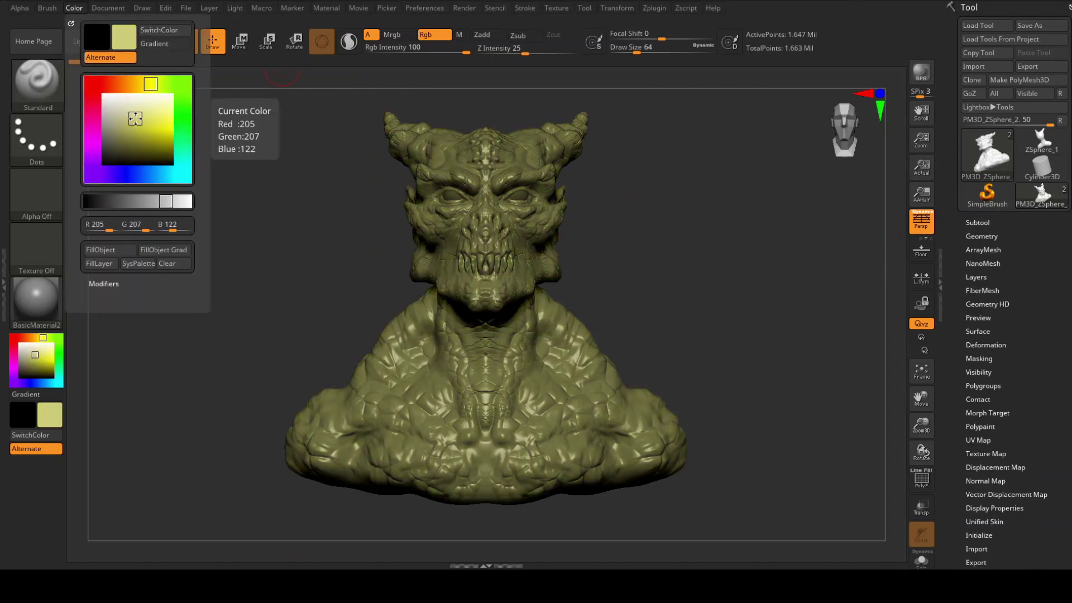
click(143, 83)
click(135, 120)
click(139, 84)
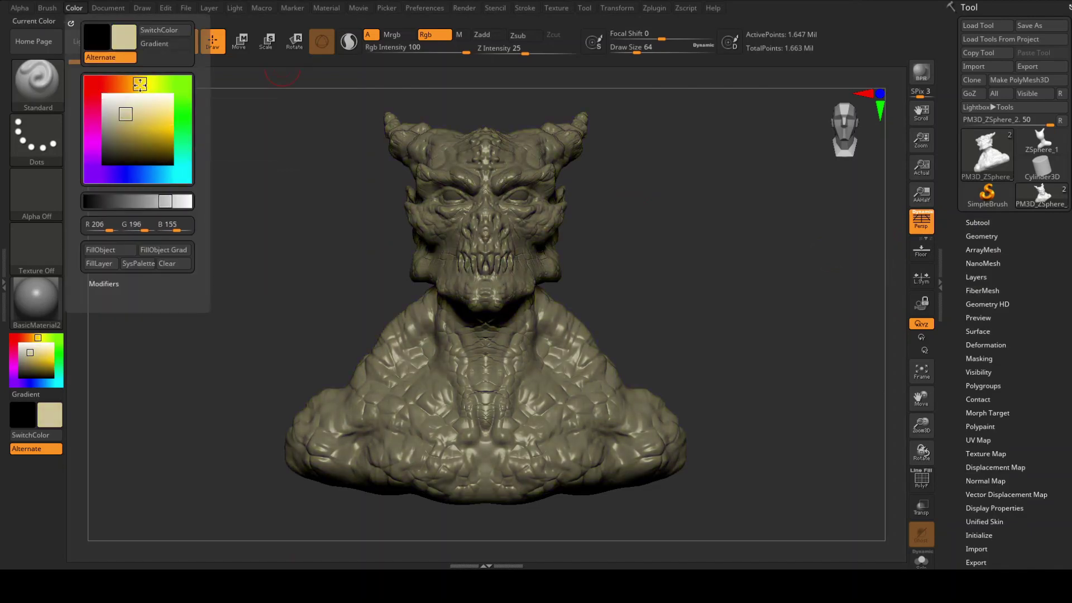
click(128, 113)
click(109, 250)
Select the ClayBuildup brush with the speckled Alpha 07.
key(b)
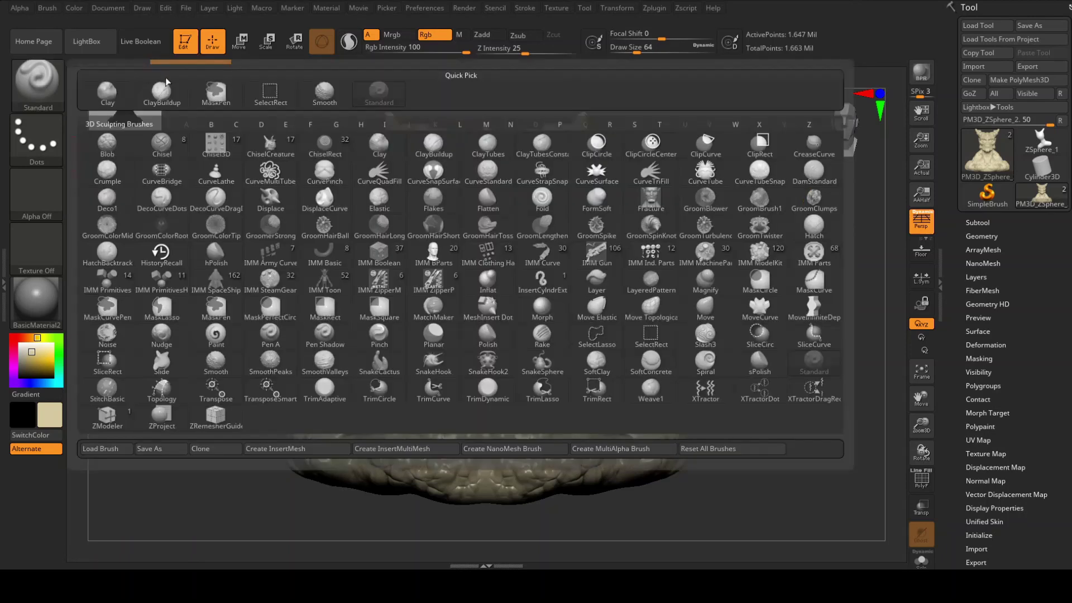
key(c)
key(b)
click(36, 193)
click(491, 258)
Set red as the painting colour and level the bust to a front view.
click(20, 338)
click(74, 7)
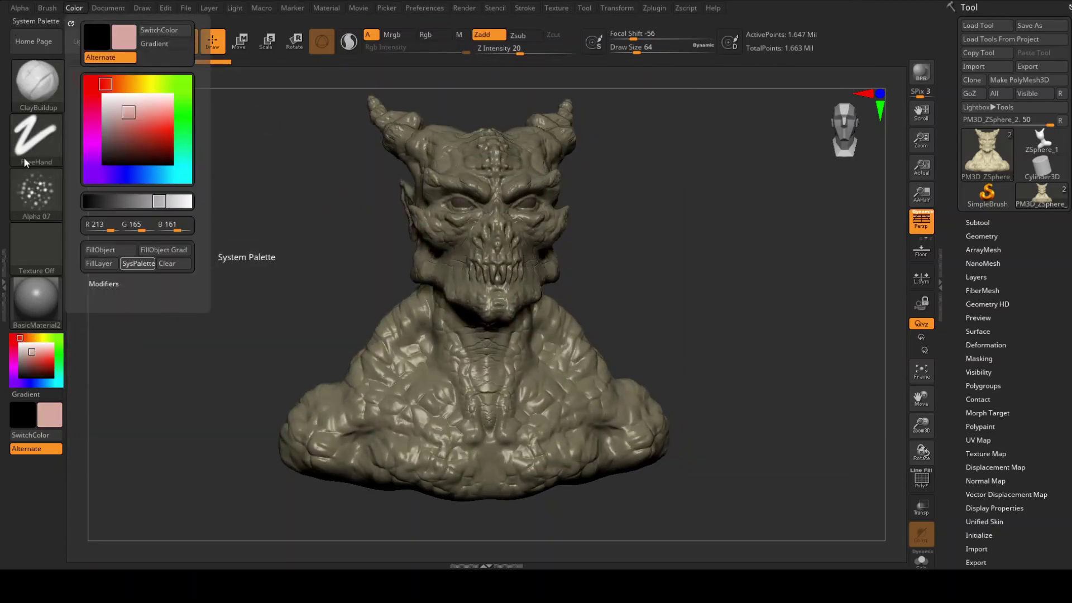
click(138, 263)
mouse_move(726, 167)
mouse_down()
mouse_move(732, 207)
mouse_move(499, 209)
mouse_up()
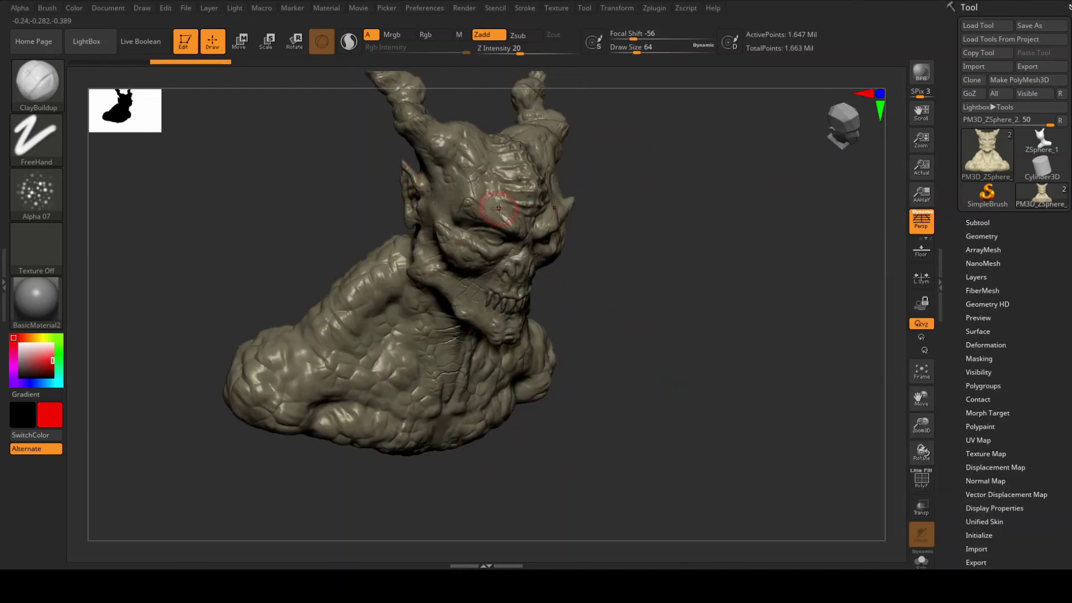
Lower the paint intensity to 9 and paint red onto the brow.
mouse_move(449, 74)
shift+mouse_down()
mouse_move(464, 78)
mouse_move(407, 51)
shift+mouse_up()
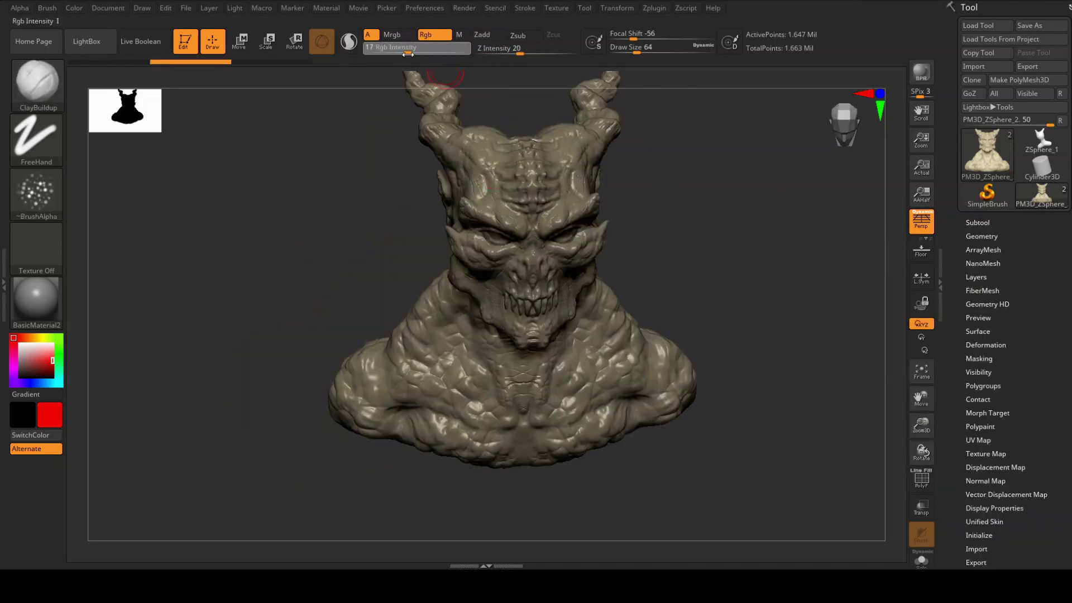
drag(211, 123, 291, 134)
drag(485, 184, 525, 201)
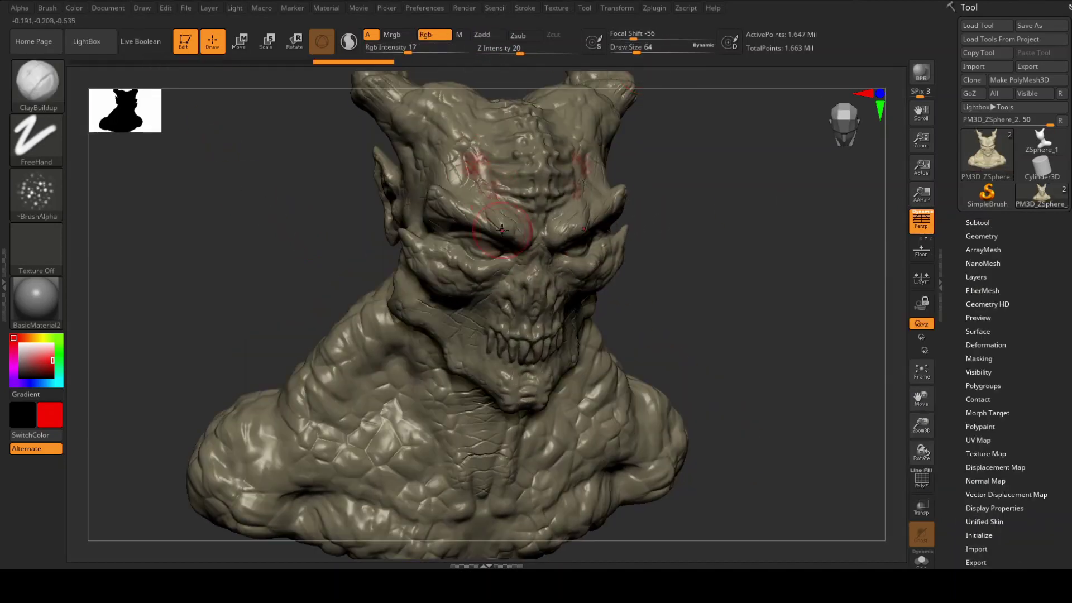
drag(407, 51, 397, 52)
drag(753, 279, 698, 290)
drag(781, 335, 310, 285)
Switch to the Dots stroke and dab colour around the eyes, cheeks and mouth.
click(36, 139)
click(101, 144)
drag(726, 335, 698, 335)
drag(302, 111, 391, 146)
drag(313, 212, 262, 313)
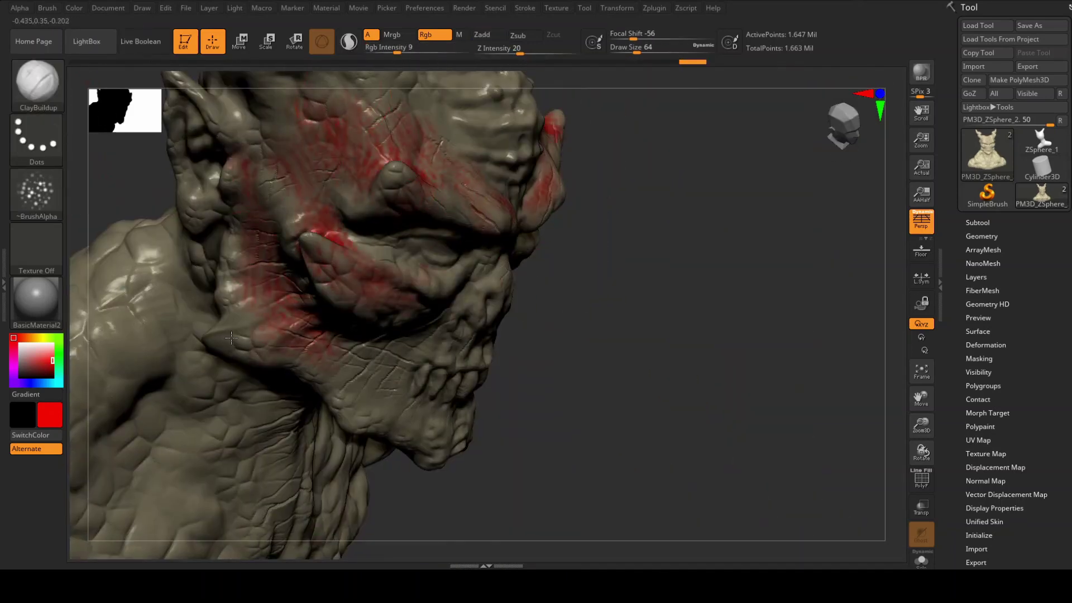
drag(726, 335, 698, 335)
drag(435, 235, 374, 307)
Choose an orange-brown in the colour settings and review the painted bust from all sides.
mouse_move(725, 335)
mouse_down()
mouse_move(699, 335)
mouse_move(713, 342)
mouse_move(694, 363)
mouse_up()
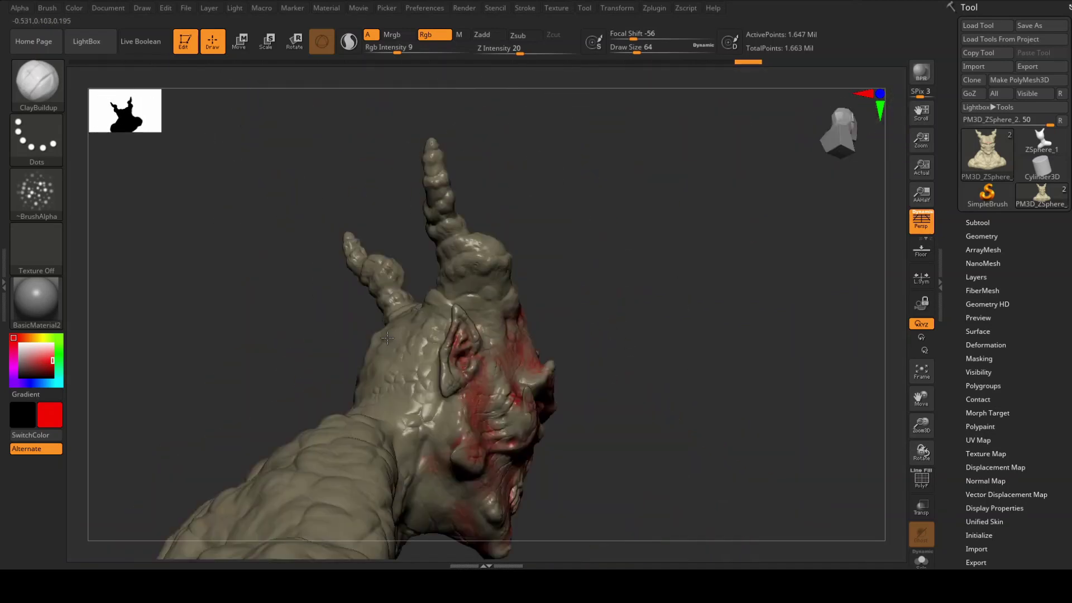
mouse_move(726, 279)
mouse_down()
mouse_move(698, 313)
mouse_move(692, 363)
mouse_up()
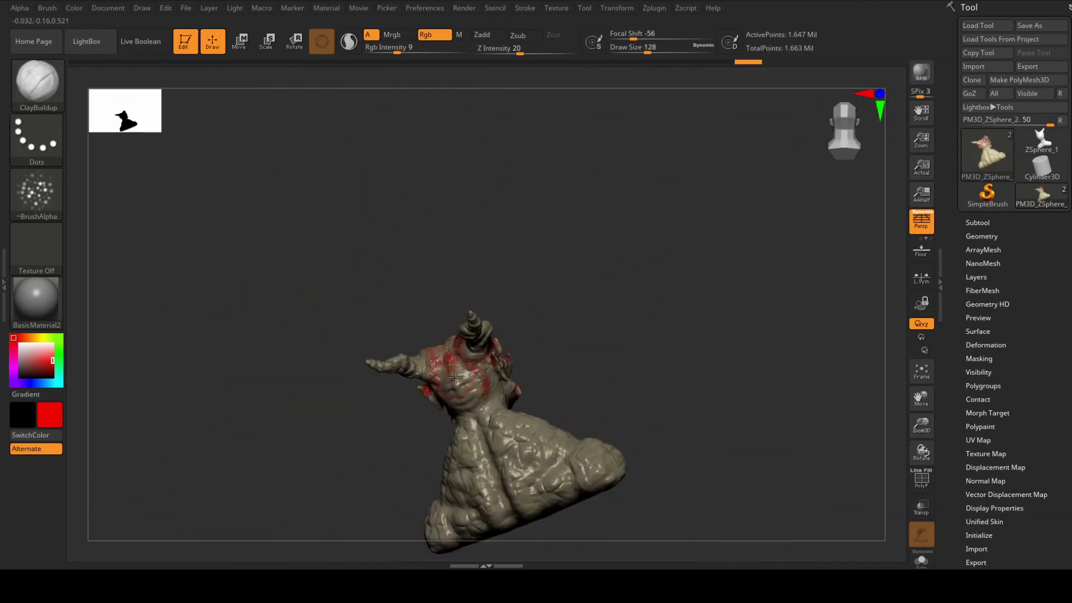
mouse_move(464, 370)
right_down()
mouse_move(522, 431)
mouse_move(487, 481)
mouse_move(631, 423)
mouse_move(418, 227)
right_up()
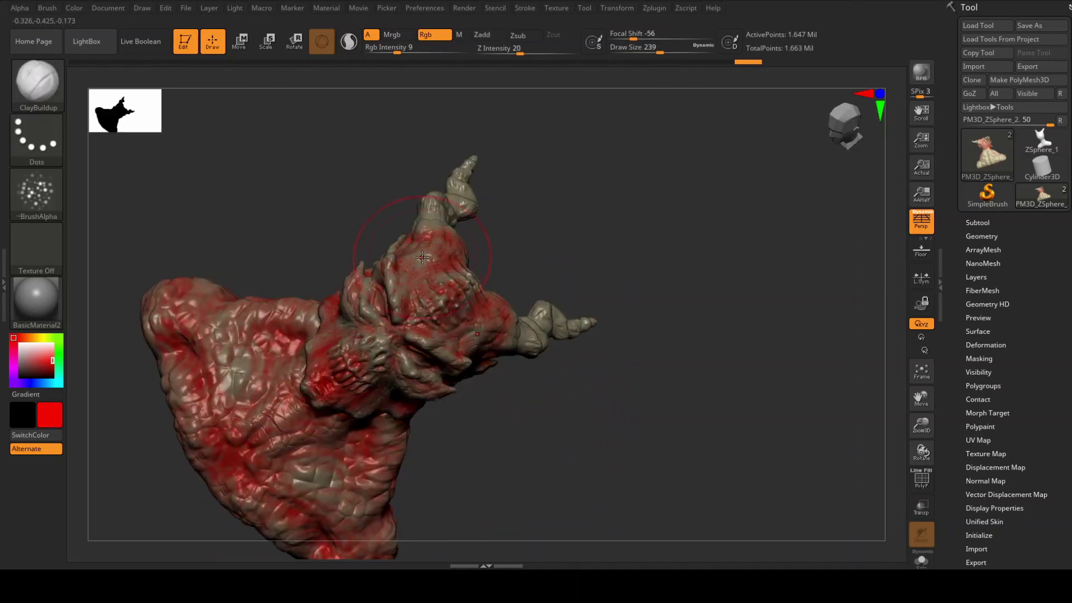
mouse_move(314, 492)
right_down()
mouse_move(495, 299)
mouse_move(112, 250)
right_up()
click(74, 9)
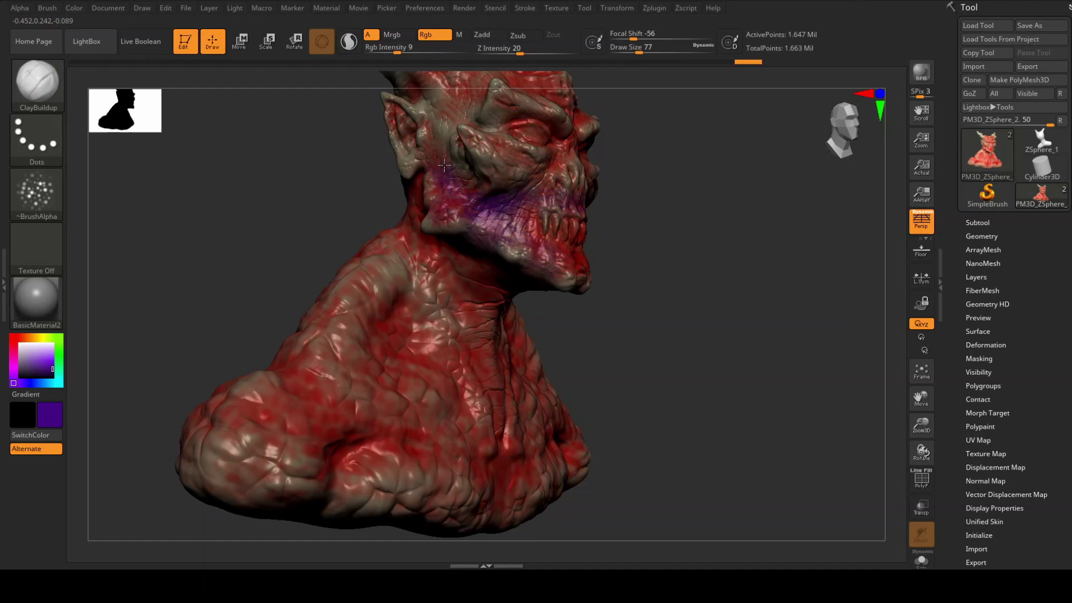
mouse_move(444, 165)
right_down()
mouse_move(651, 232)
mouse_move(735, 174)
mouse_move(568, 135)
right_up()
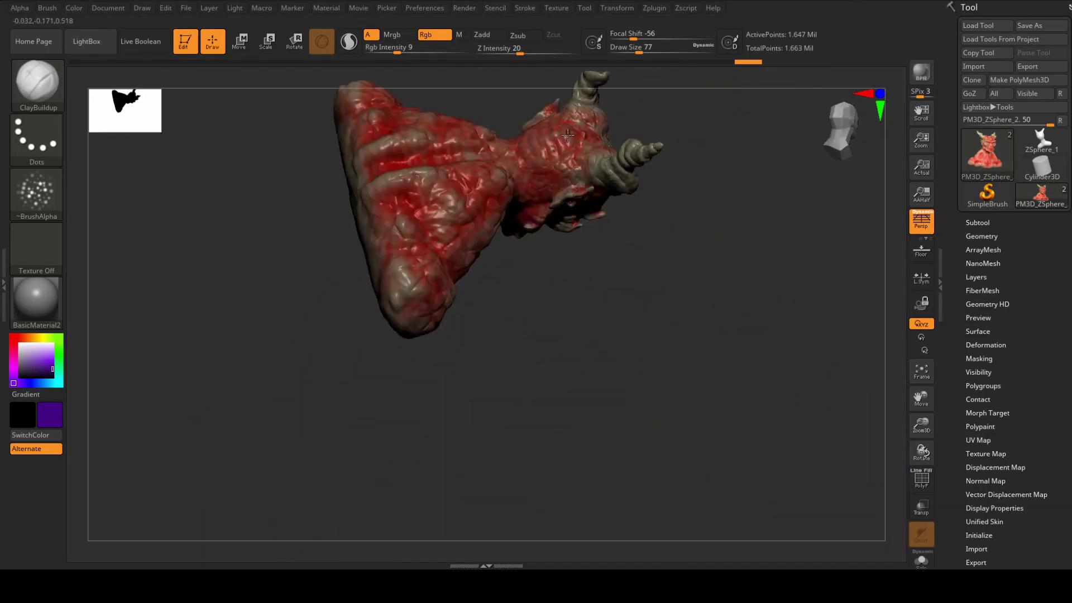
mouse_move(412, 205)
right_down()
mouse_move(627, 227)
mouse_move(502, 307)
mouse_move(357, 363)
mouse_move(518, 519)
right_up()
right_drag(622, 451, 495, 286)
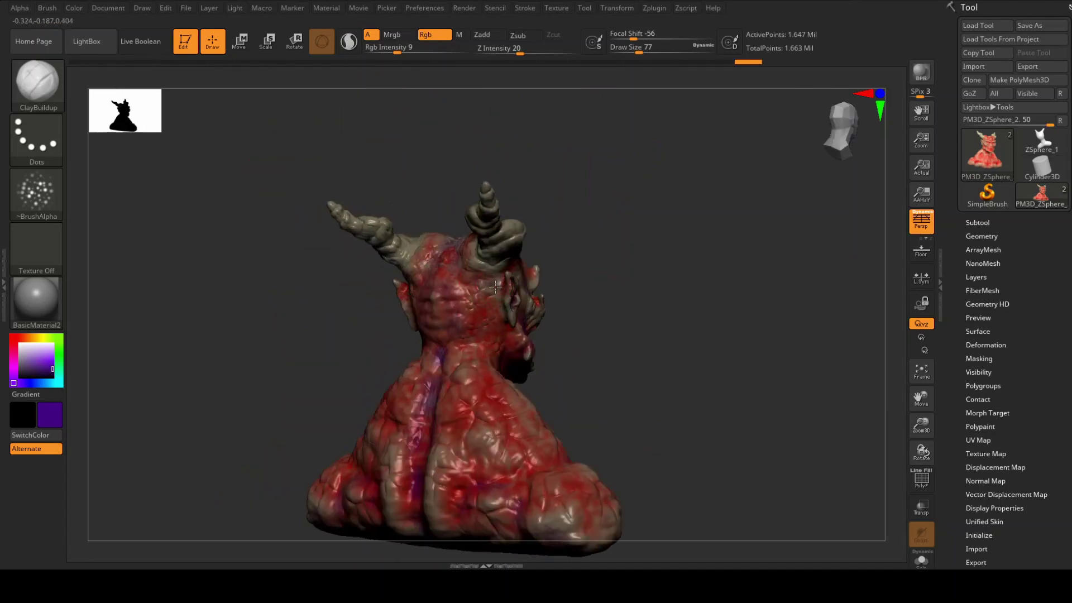
right_drag(461, 432, 615, 350)
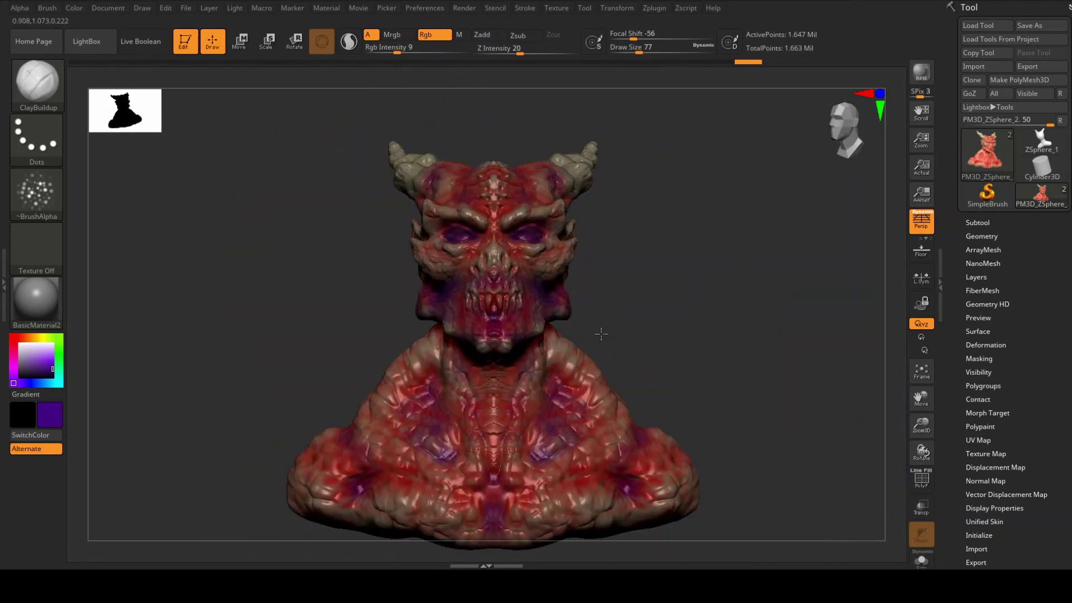
Pick a vivid orange paint colour and turn the bust to a side view of the head.
click(46, 362)
right_drag(357, 313, 426, 254)
right_drag(514, 250, 618, 263)
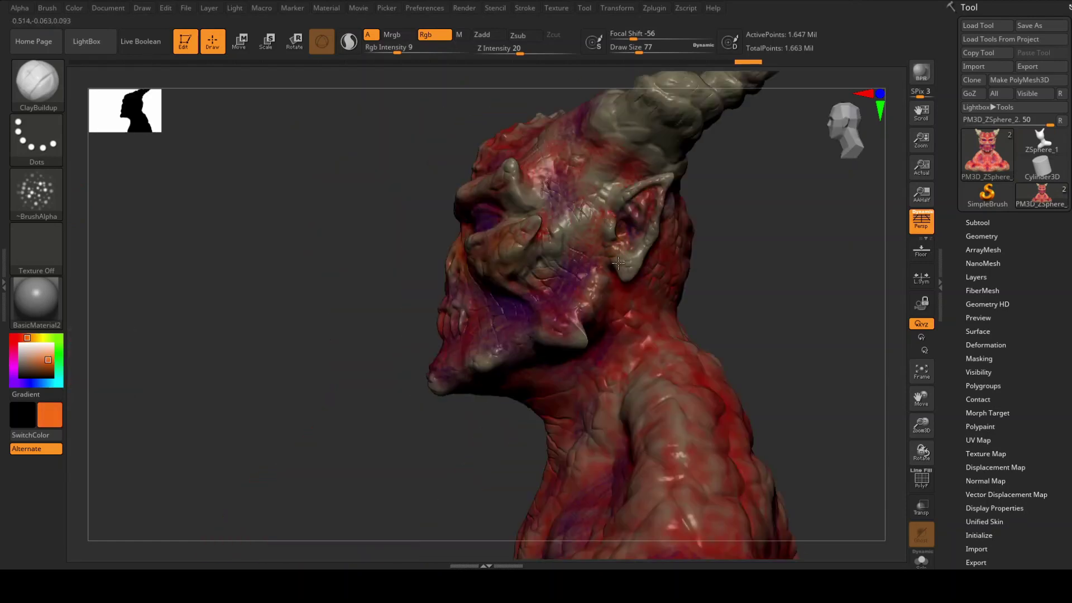
mouse_move(718, 207)
right_down()
mouse_move(693, 367)
mouse_move(491, 395)
mouse_move(744, 283)
mouse_move(638, 464)
right_up()
mouse_move(359, 454)
right_down()
mouse_move(735, 278)
mouse_move(490, 223)
mouse_move(297, 270)
mouse_move(452, 188)
mouse_move(316, 423)
mouse_move(465, 345)
mouse_move(397, 304)
mouse_move(502, 311)
mouse_move(503, 289)
mouse_move(587, 343)
mouse_move(538, 266)
mouse_move(624, 311)
mouse_move(717, 280)
mouse_move(472, 212)
right_up()
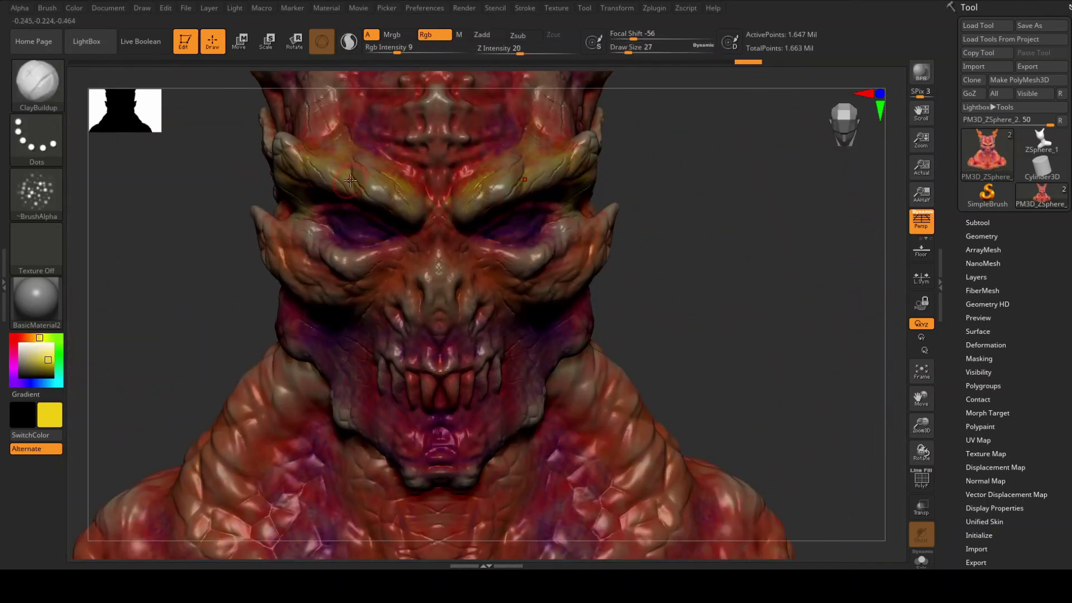
Paint orange and yellow highlights over the horns, brows and shoulders from front and rear views.
key(f)
right_drag(350, 180, 492, 328)
mouse_move(336, 231)
right_down()
mouse_move(305, 294)
mouse_move(328, 290)
mouse_move(430, 337)
right_up()
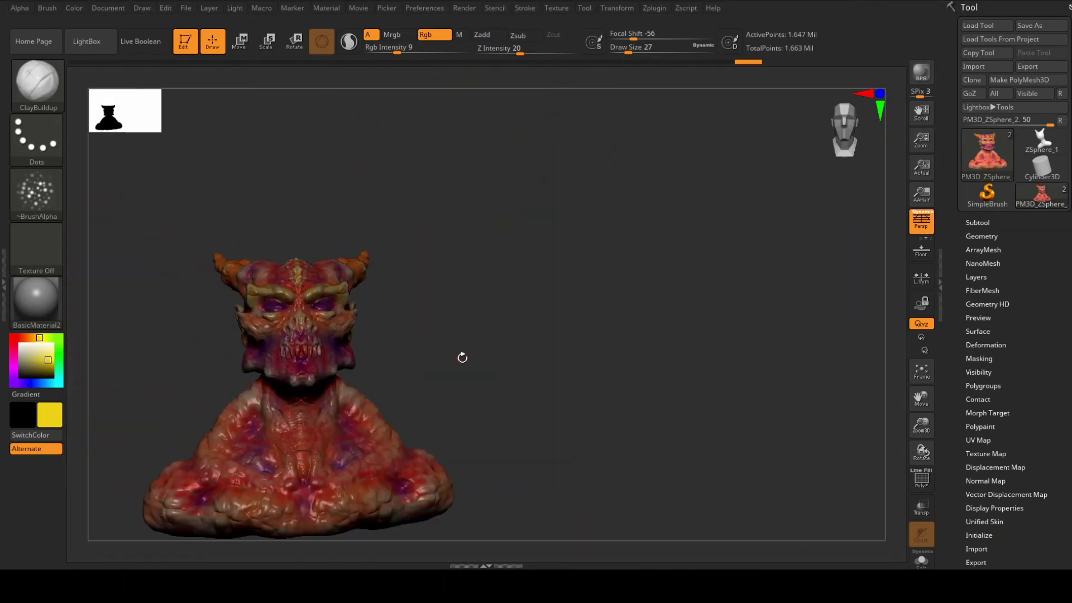
mouse_move(497, 356)
right_down()
mouse_move(741, 299)
mouse_move(514, 402)
mouse_move(605, 324)
mouse_move(411, 341)
mouse_move(567, 318)
right_up()
key(s)
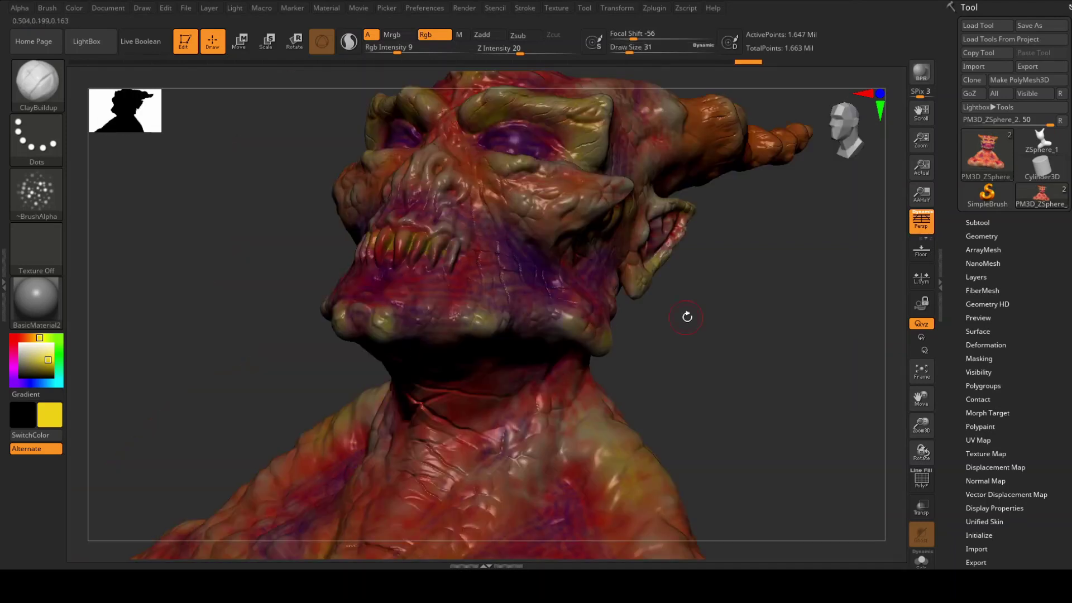
right_drag(687, 316, 392, 140)
mouse_move(335, 493)
alt+right_down()
mouse_move(454, 411)
mouse_move(718, 347)
alt+right_up()
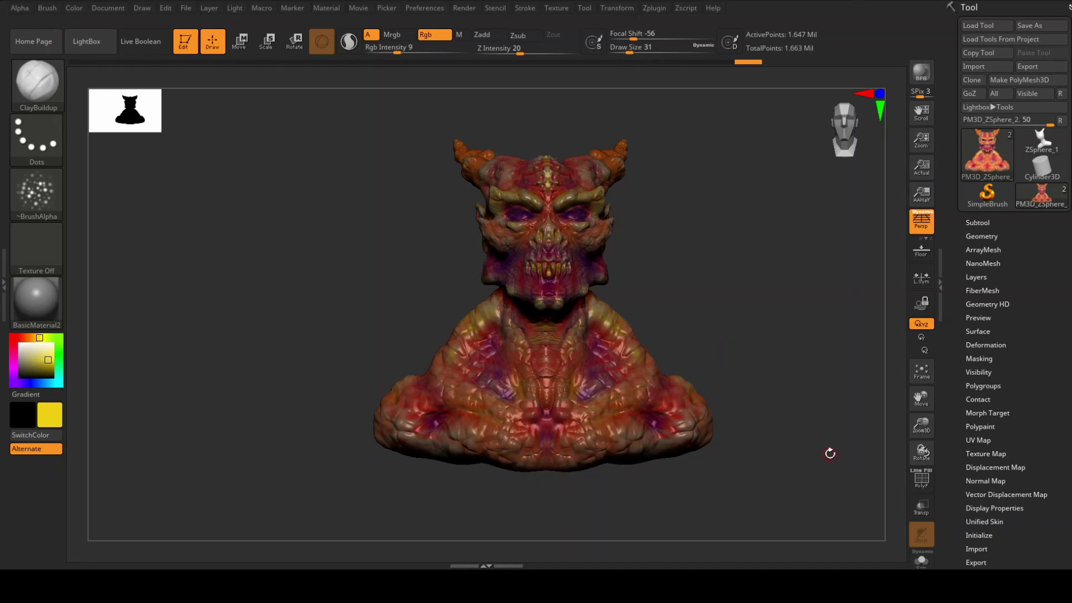
right_drag(745, 415, 538, 445)
alt+right_drag(460, 476, 531, 316)
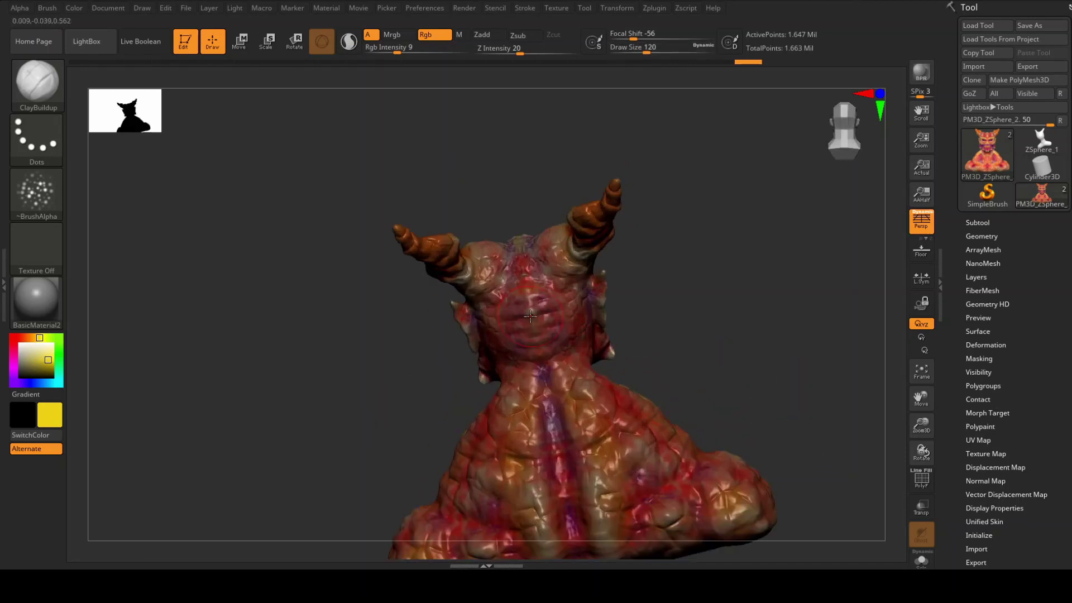
Pick a red paint colour and switch the brush to Alpha 23.
mouse_move(444, 251)
right_down()
mouse_move(739, 380)
mouse_move(701, 412)
right_up()
key(c)
click(36, 193)
click(254, 301)
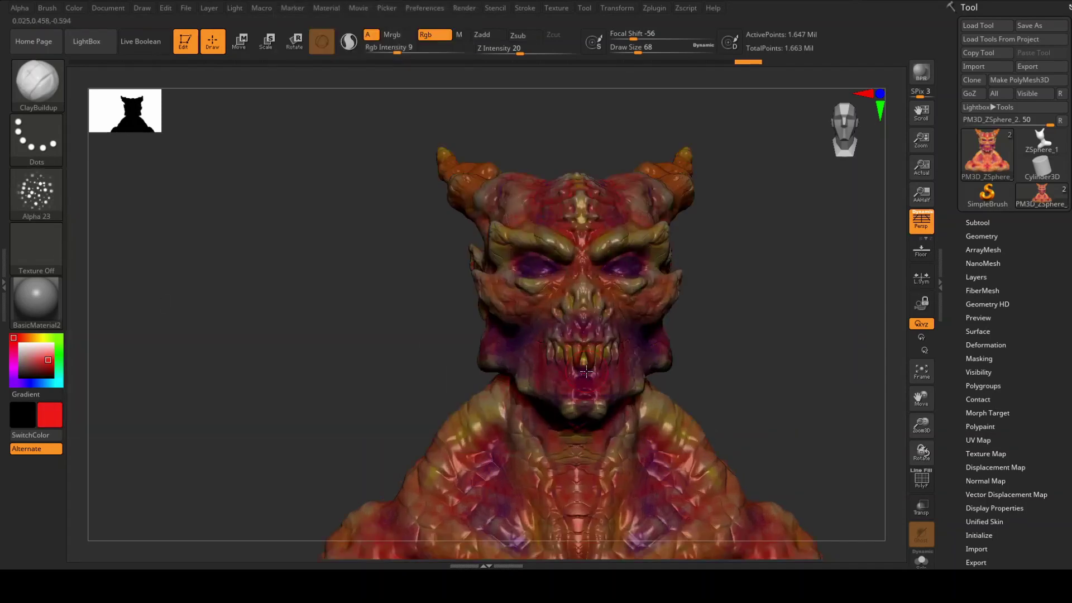
Paint deeper red across the shoulders and back from side, rear and low views.
right_drag(346, 329, 451, 335)
right_drag(547, 417, 420, 230)
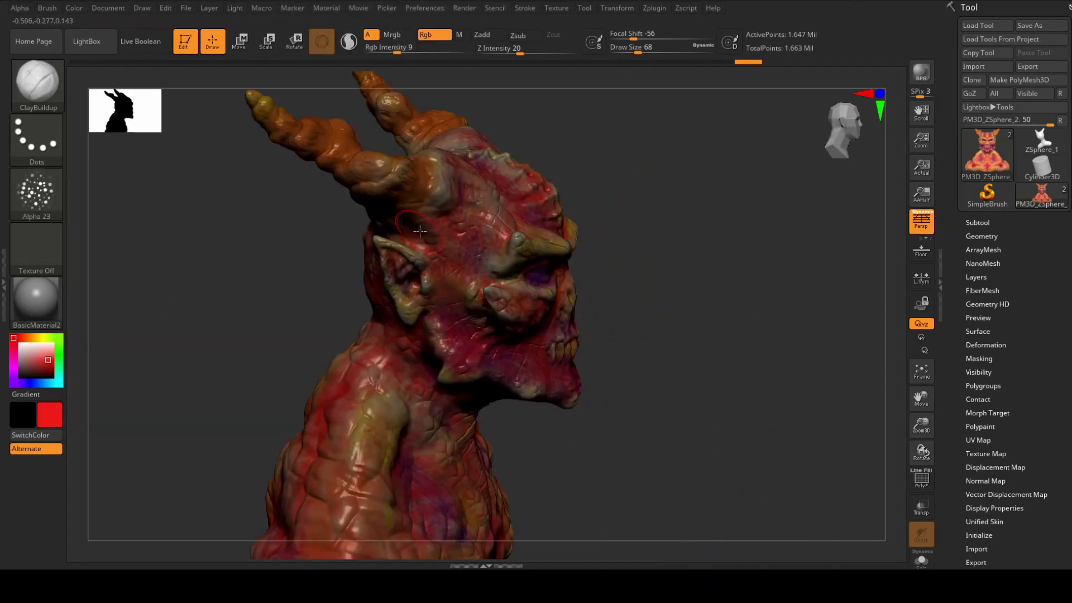
mouse_move(503, 298)
right_down()
mouse_move(629, 239)
mouse_move(612, 389)
mouse_move(592, 399)
right_up()
mouse_move(224, 377)
right_down()
mouse_move(663, 263)
mouse_move(558, 279)
mouse_move(478, 243)
mouse_move(639, 335)
mouse_move(596, 412)
mouse_move(495, 308)
mouse_move(767, 368)
mouse_move(535, 286)
right_up()
mouse_move(592, 147)
right_down()
mouse_move(480, 225)
mouse_move(666, 281)
mouse_move(228, 256)
right_up()
Switch to Alpha 07 with a smaller brush and paint richer red over the face.
click(42, 198)
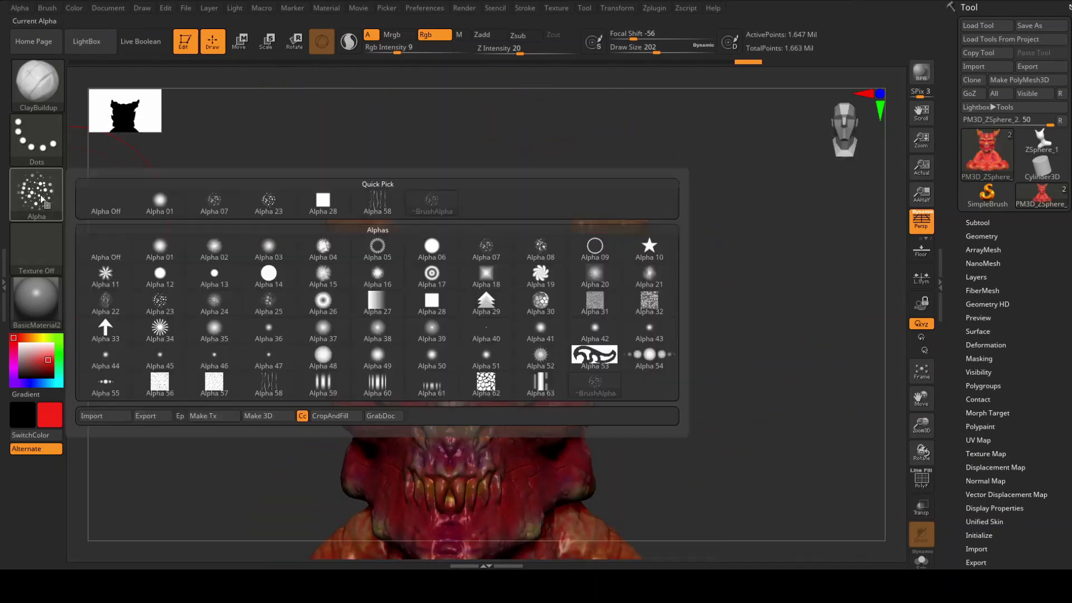
click(214, 200)
alt+right_drag(390, 335, 398, 272)
key(s)
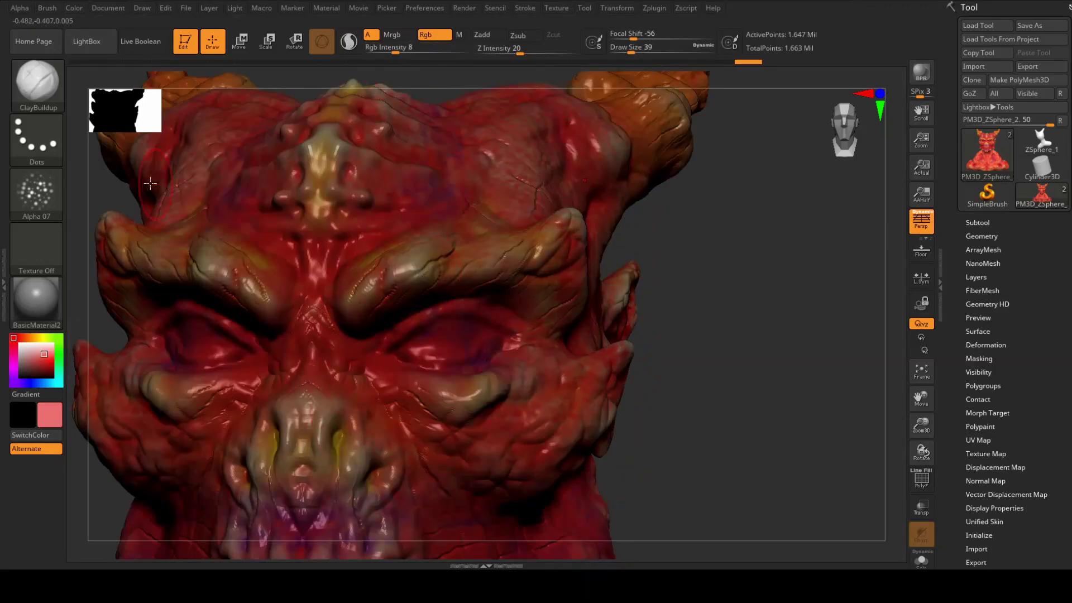
right_drag(585, 211, 583, 226)
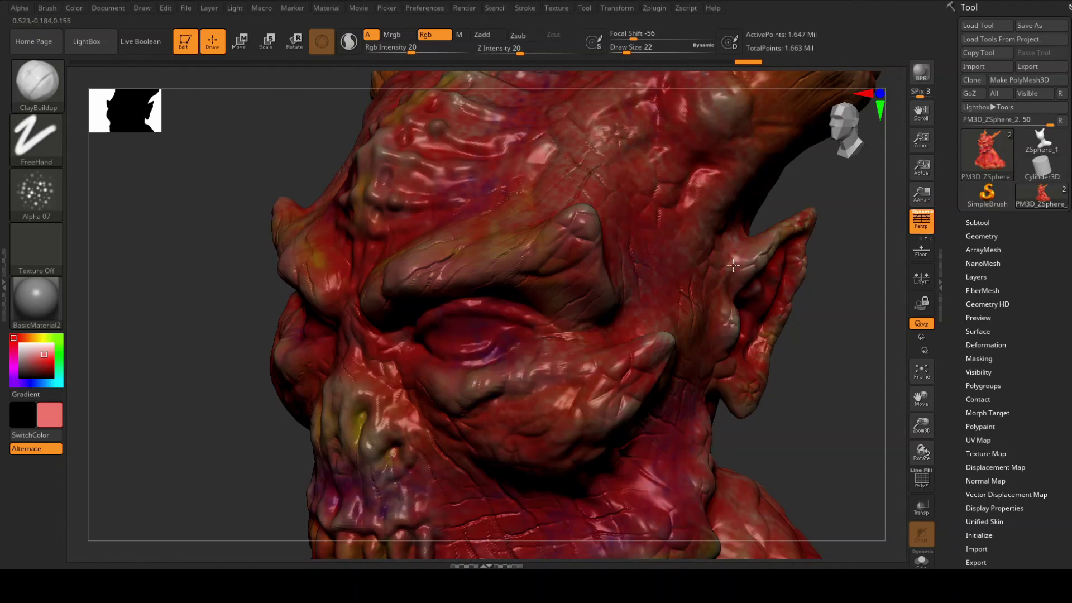
right_drag(733, 265, 617, 374)
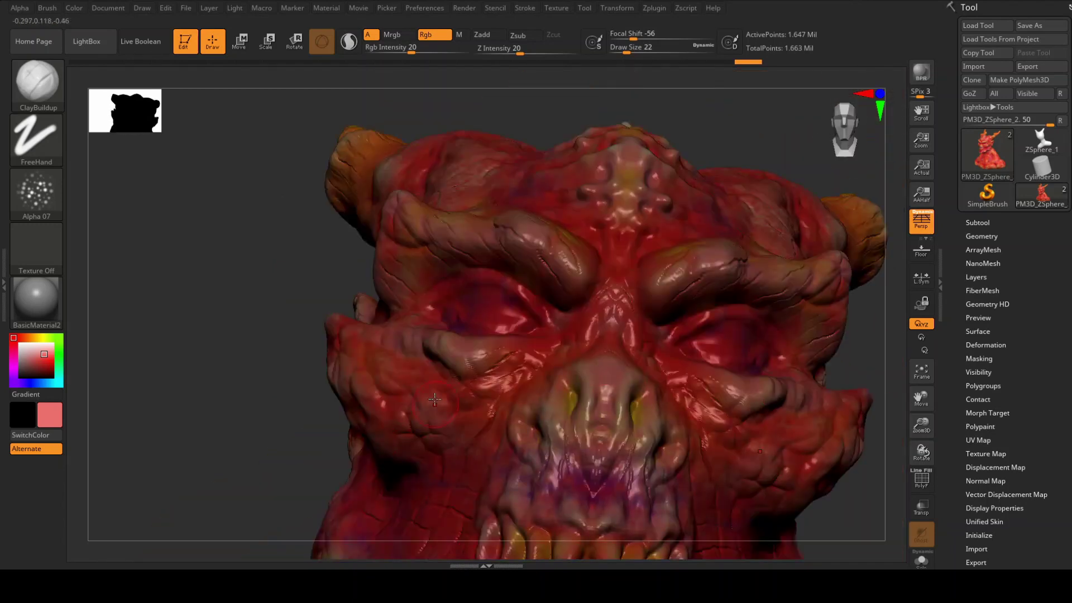
Dab a faint yellow-green tint on the horn tip, then pick dark purple.
right_drag(506, 338, 580, 205)
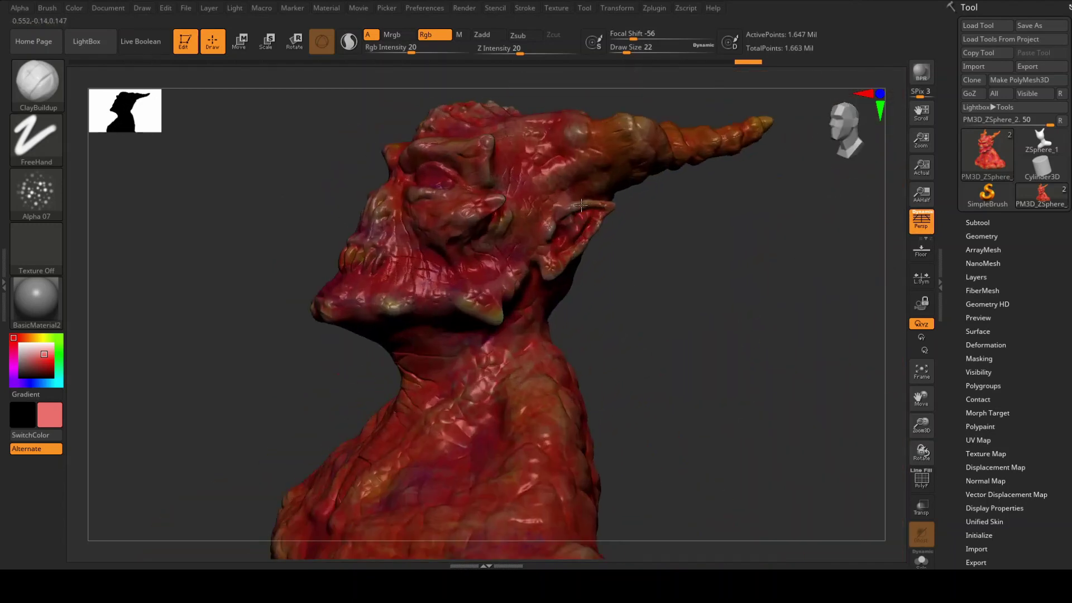
right_drag(464, 369, 527, 166)
right_drag(612, 413, 567, 451)
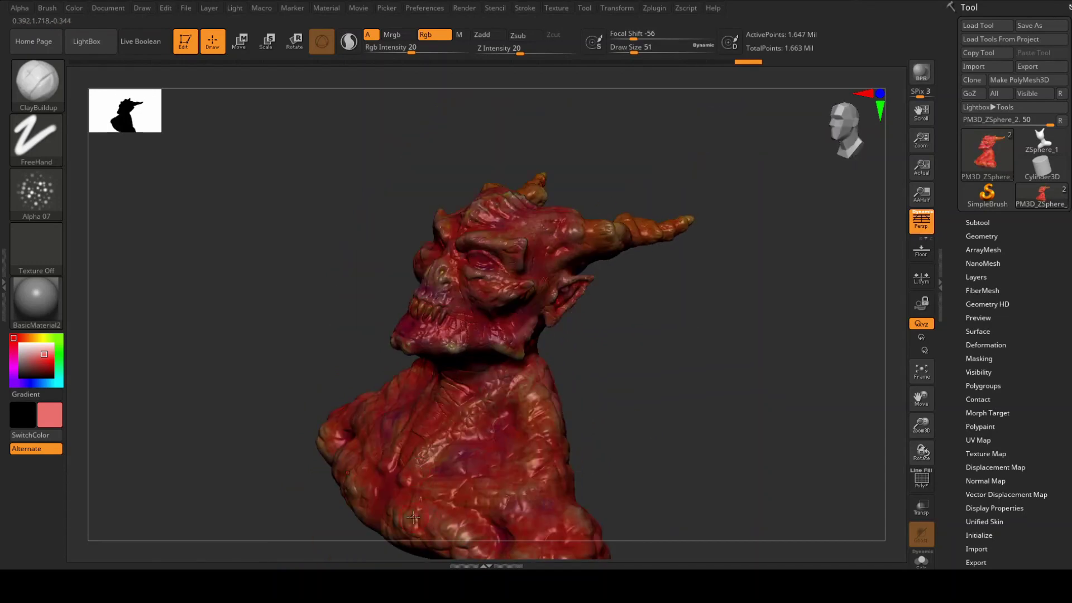
key(ctrl)
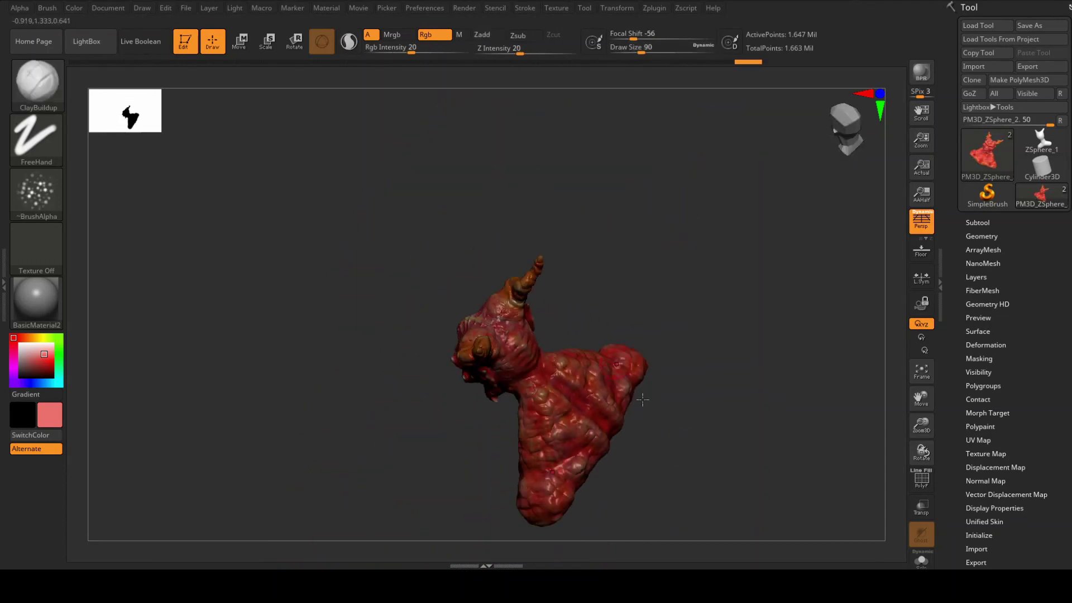
drag(626, 355, 489, 382)
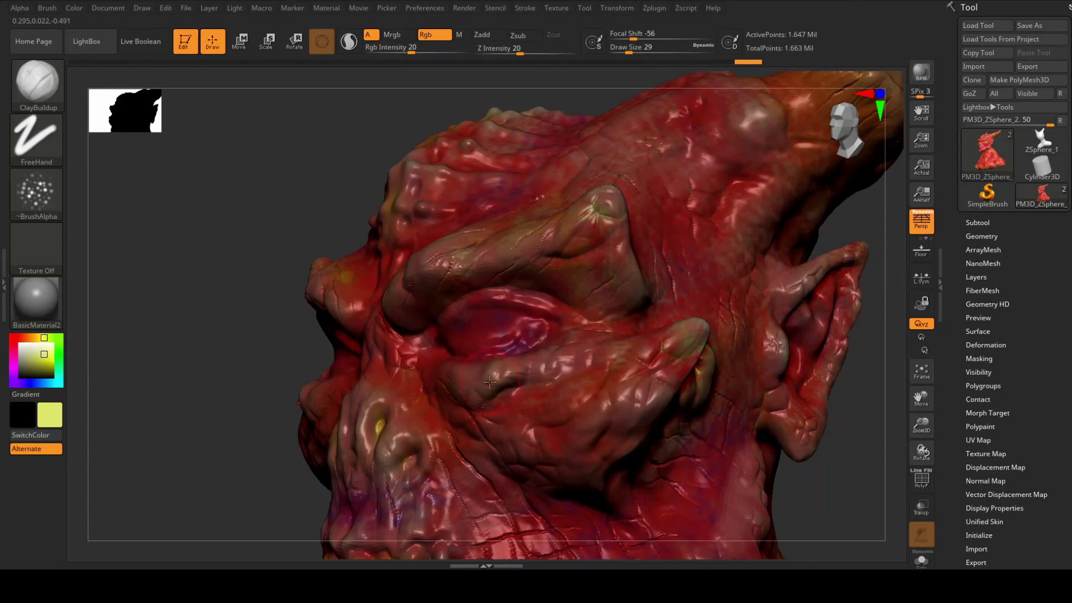
mouse_move(451, 500)
ctrl+right_down()
mouse_move(572, 451)
mouse_move(675, 240)
mouse_move(618, 371)
mouse_move(447, 326)
mouse_move(441, 400)
mouse_move(544, 194)
mouse_move(646, 351)
mouse_move(126, 346)
mouse_move(544, 426)
mouse_move(391, 262)
ctrl+right_up()
click(19, 383)
Switch to Dots strokes at brush size 39 and paint a dark purple streak down the spine.
key(s)
drag(363, 262, 401, 262)
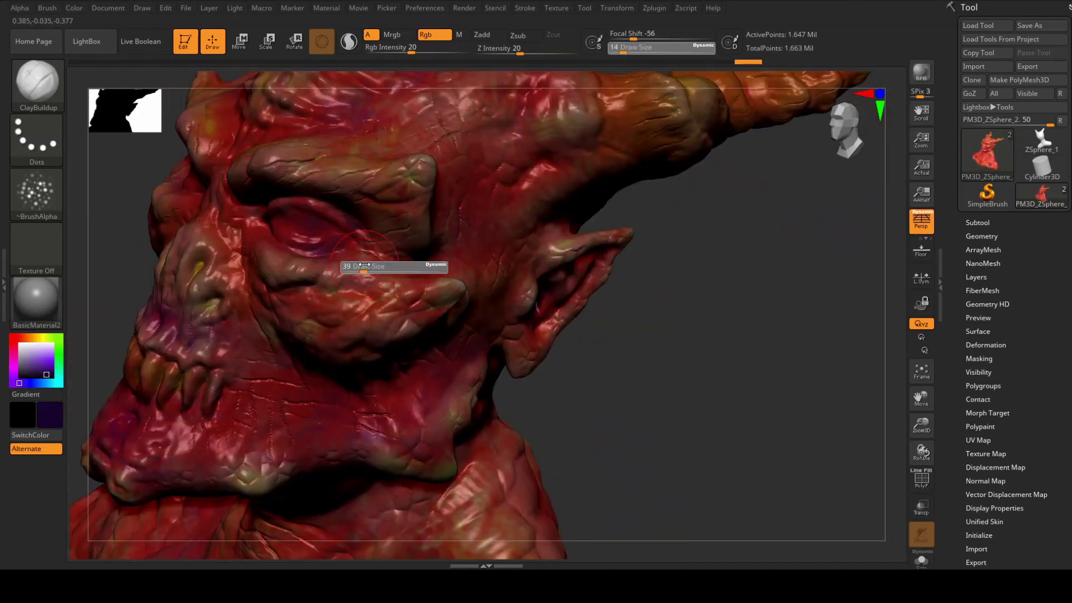
drag(411, 47, 397, 53)
mouse_move(425, 235)
right_down()
mouse_move(446, 212)
mouse_move(448, 182)
mouse_move(497, 492)
right_up()
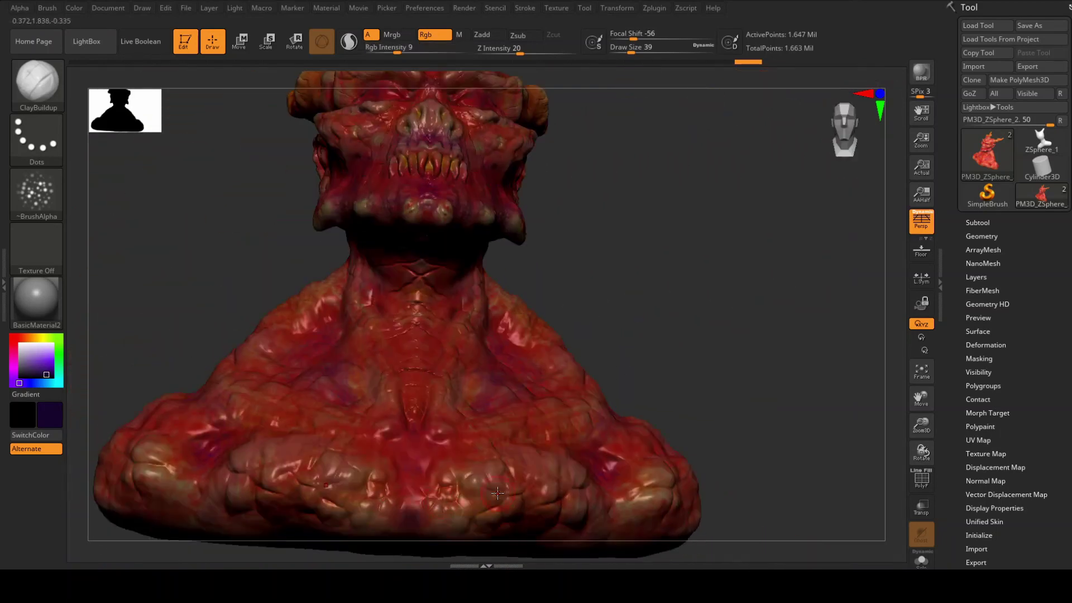
mouse_move(401, 398)
right_down()
mouse_move(634, 337)
mouse_move(210, 280)
mouse_move(318, 462)
right_up()
drag(430, 263, 458, 375)
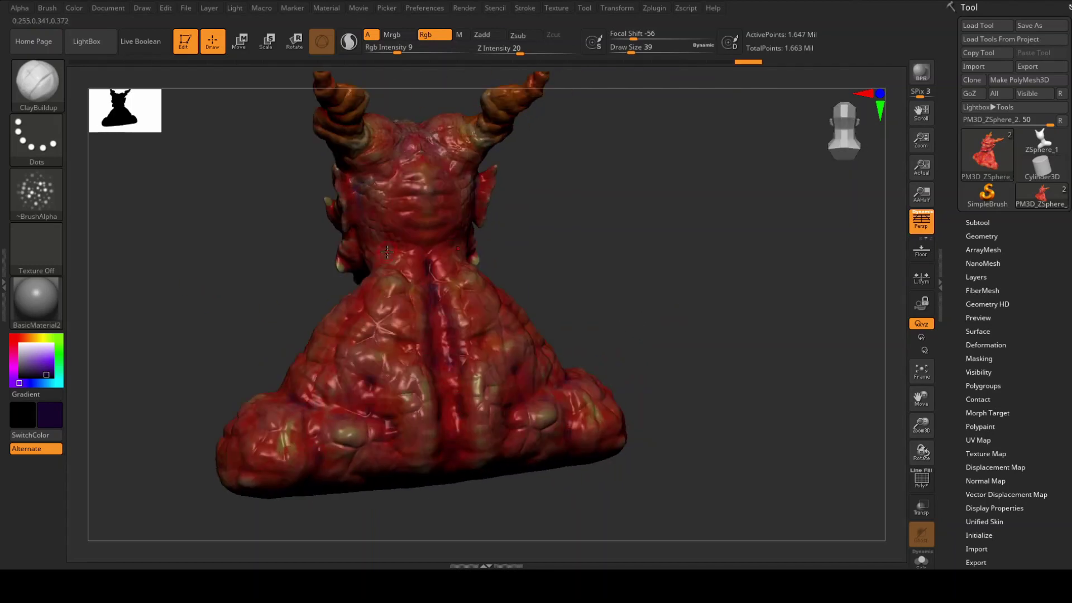
Pick dark red, enlarge the brush and paint dark marks across the lower bust.
right_drag(357, 243, 349, 303)
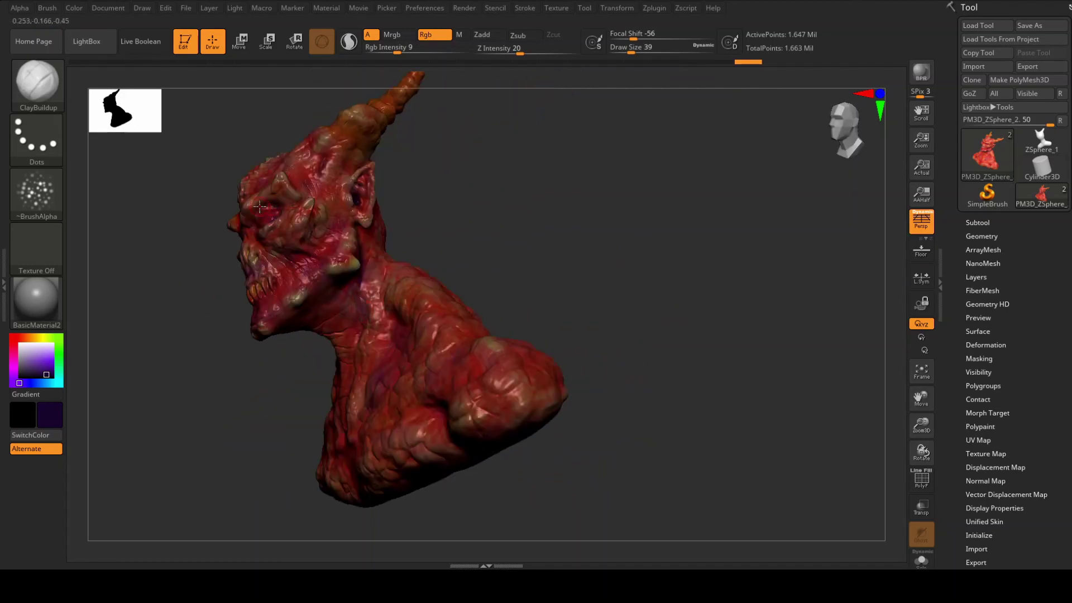
right_drag(454, 196, 409, 215)
mouse_move(428, 287)
right_down()
mouse_move(453, 242)
mouse_move(615, 200)
mouse_move(585, 286)
right_up()
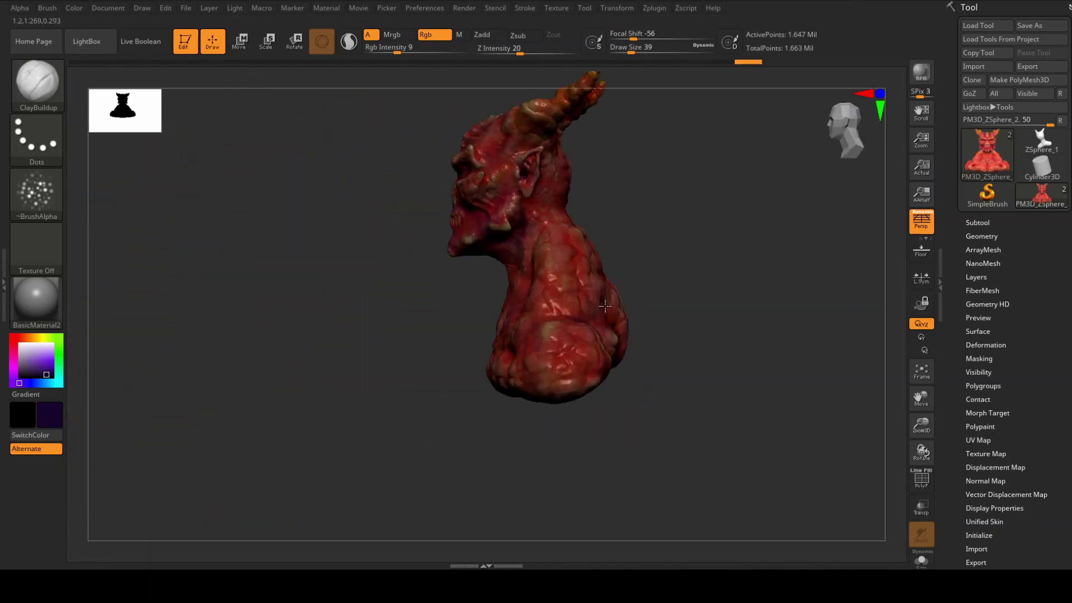
drag(33, 362, 240, 412)
mouse_move(614, 338)
right_down()
mouse_move(684, 319)
mouse_move(474, 153)
mouse_move(718, 172)
mouse_move(574, 199)
mouse_move(495, 351)
mouse_move(311, 266)
mouse_move(389, 146)
mouse_move(701, 376)
mouse_move(665, 318)
right_up()
drag(667, 429, 566, 454)
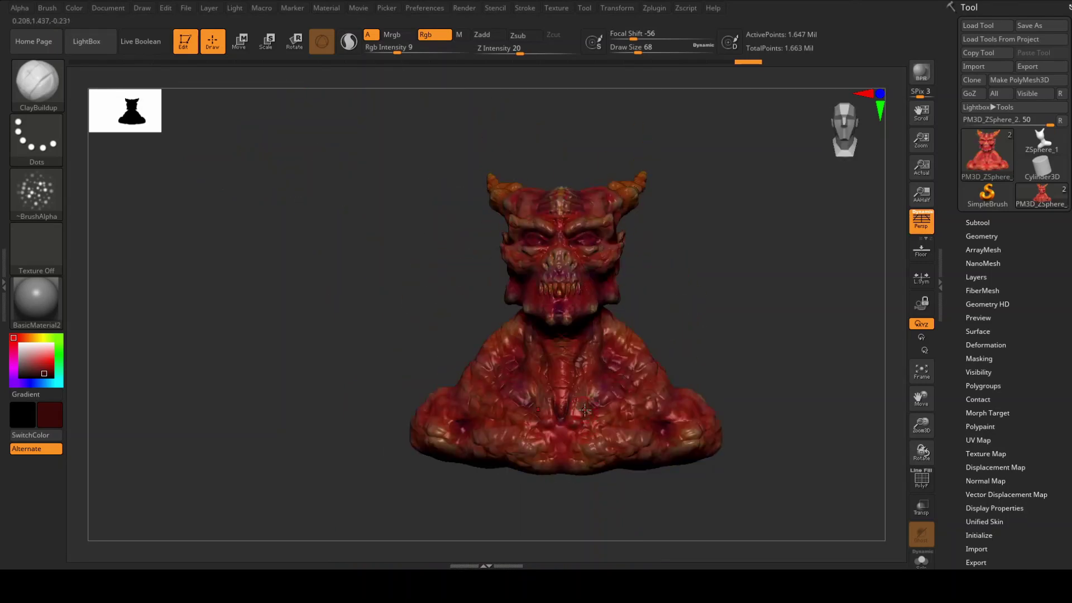
Raise the brush size to 80 and choose a brighter red.
right_drag(558, 230, 638, 249)
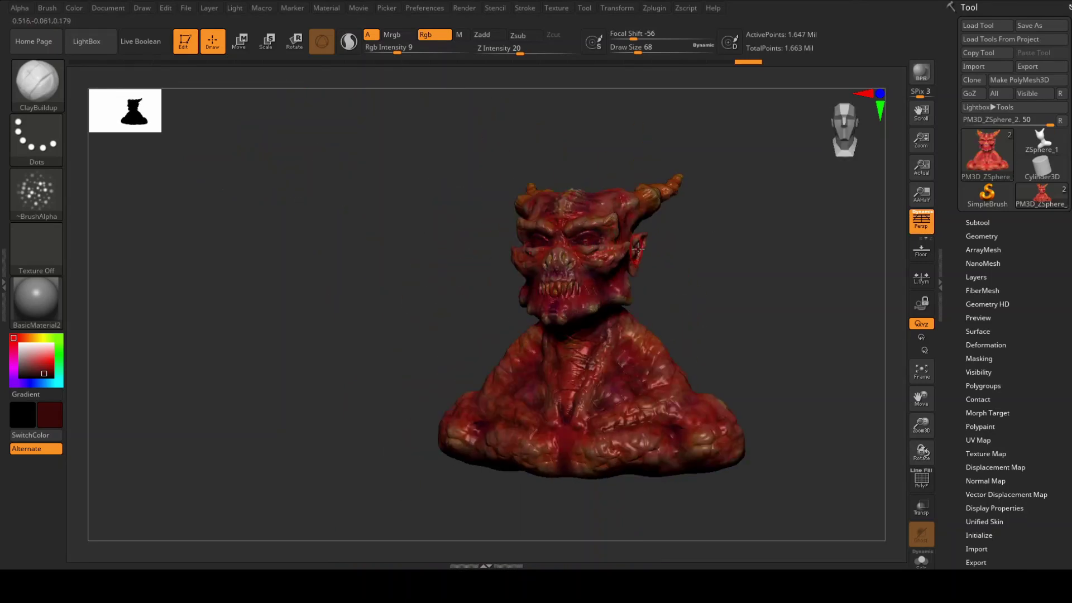
mouse_move(752, 273)
right_down()
mouse_move(735, 232)
mouse_move(680, 371)
right_up()
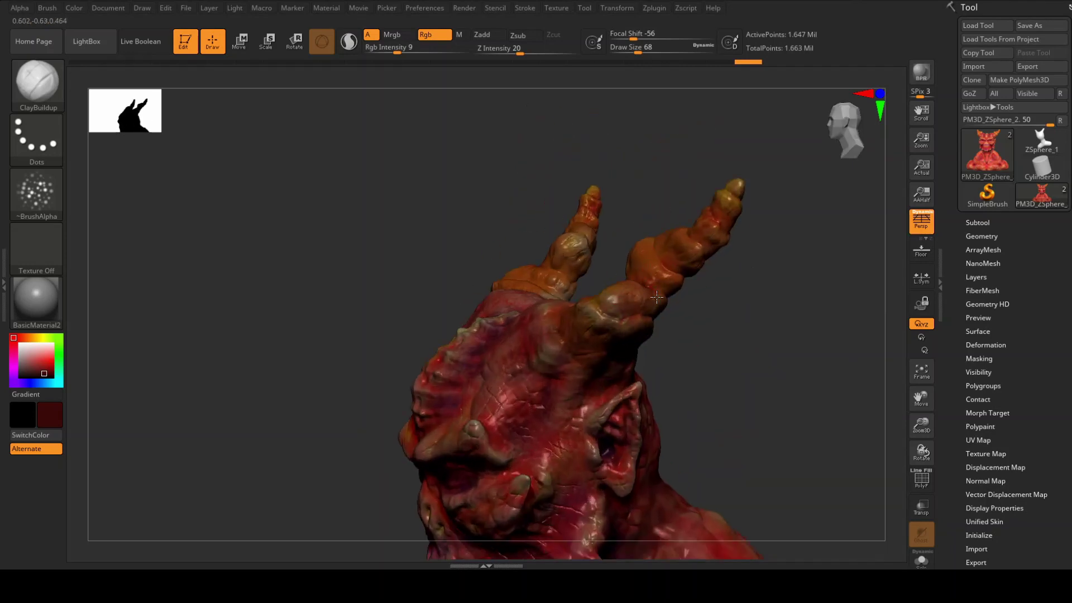
right_drag(689, 238, 728, 277)
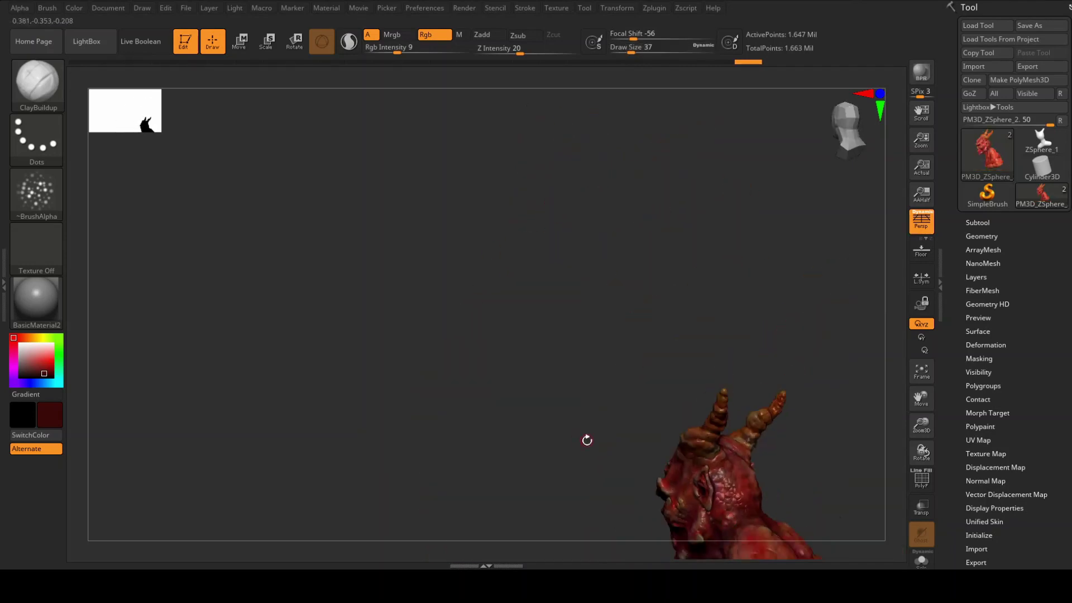
shift+right_drag(640, 419, 899, 370)
key(f)
key(c)
key(s)
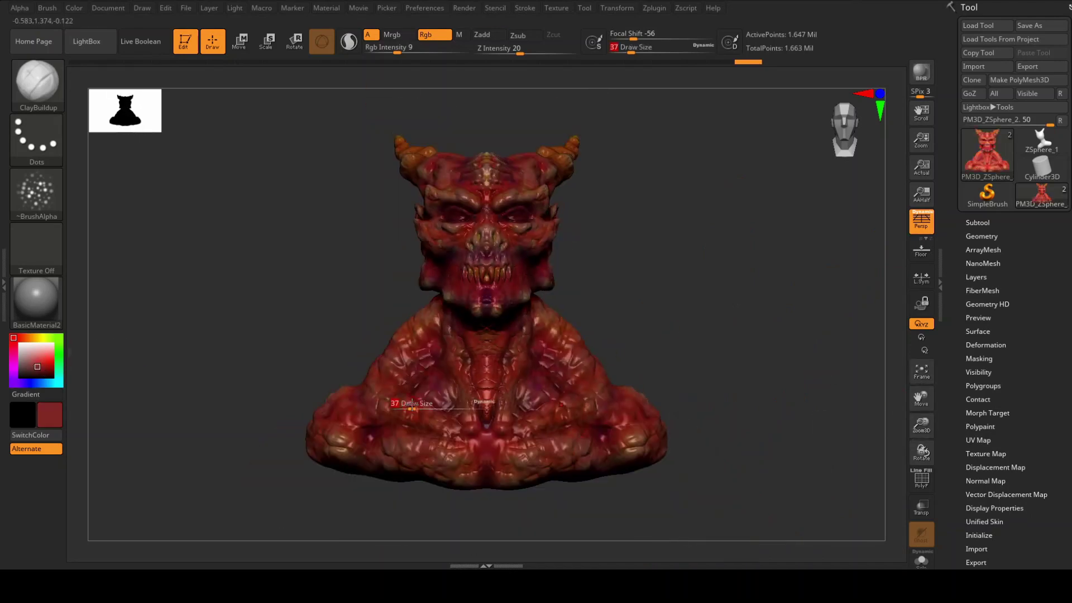
click(435, 404)
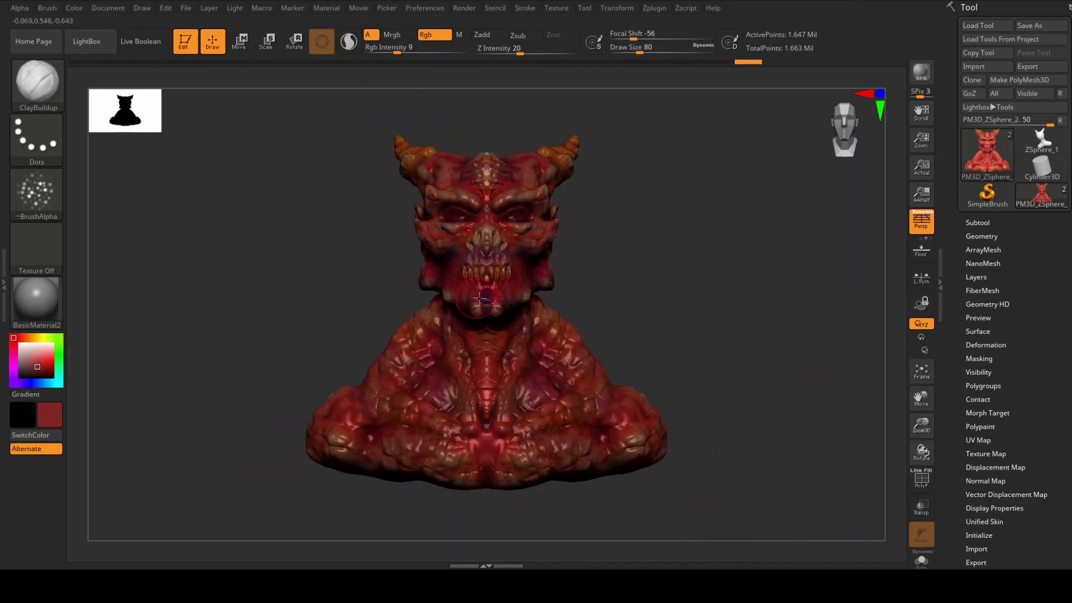
Paint bright, even red over the whole bust, including its back and lower body.
right_drag(554, 345, 417, 271)
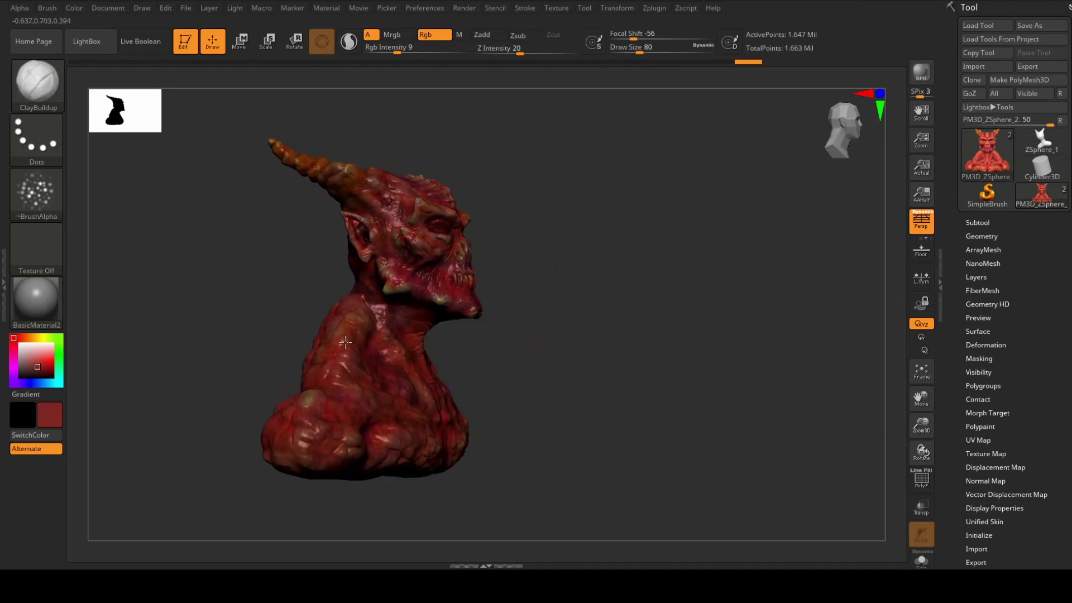
mouse_move(345, 342)
right_down()
mouse_move(239, 294)
mouse_move(447, 321)
mouse_move(331, 401)
right_up()
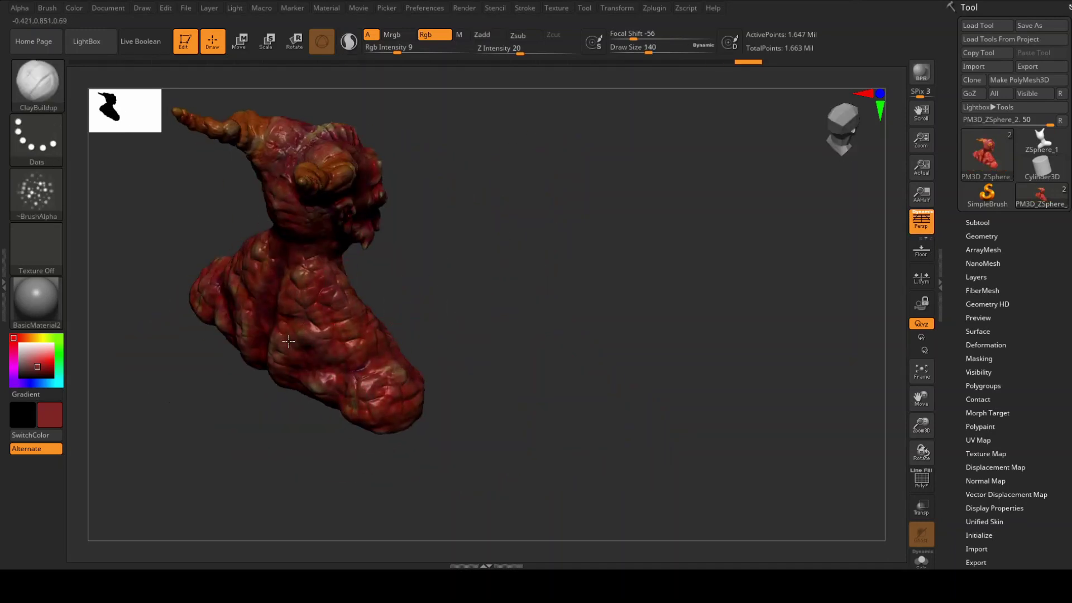
right_drag(288, 341, 345, 301)
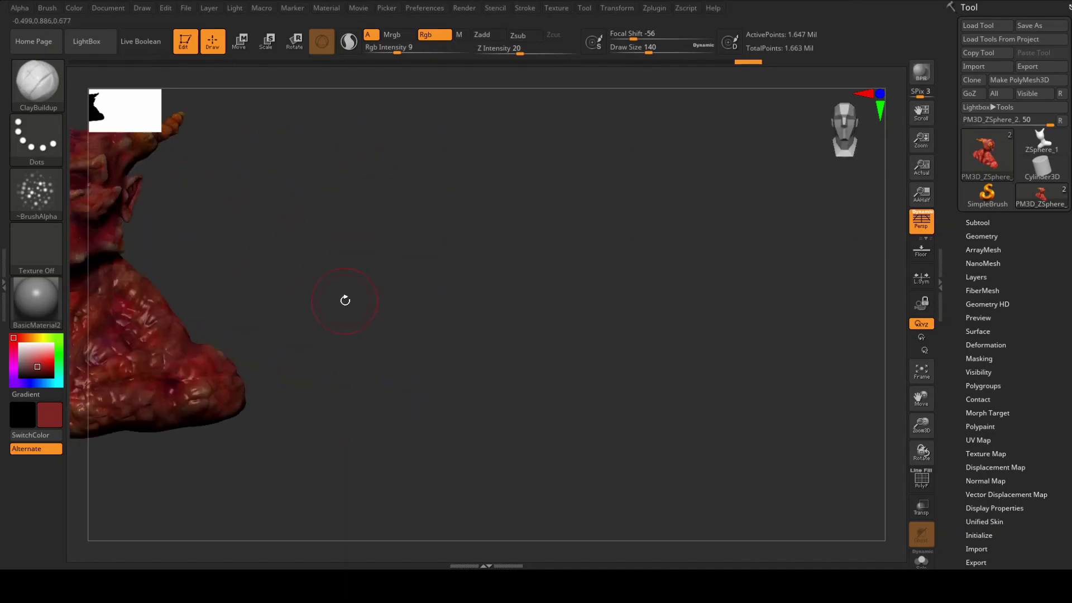
key(f)
mouse_move(764, 335)
right_down()
mouse_move(778, 335)
mouse_move(744, 330)
right_up()
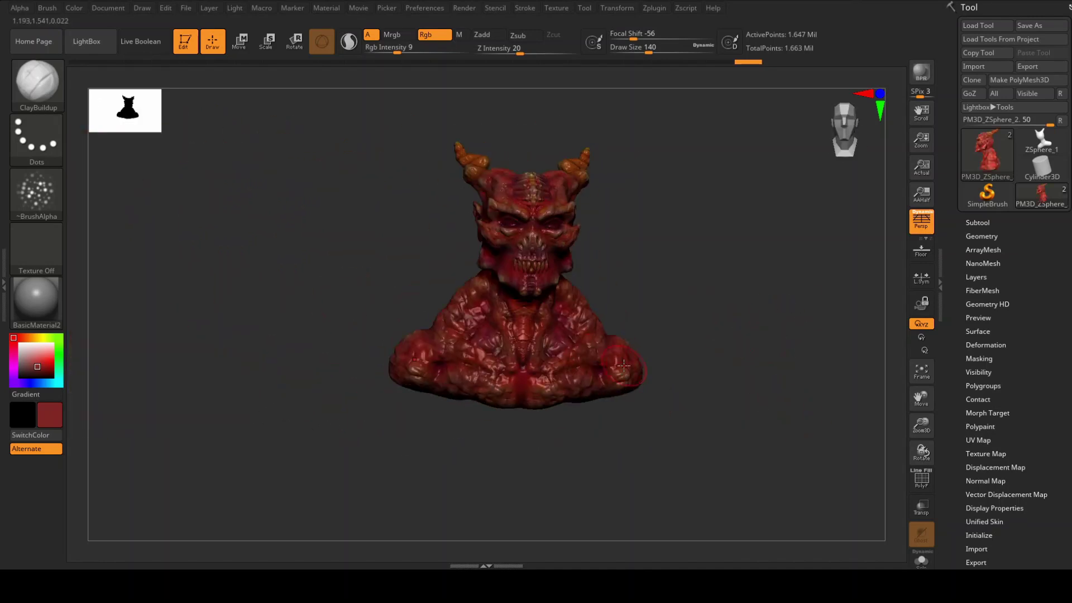
click(49, 363)
mouse_move(411, 337)
right_down()
mouse_move(686, 276)
mouse_move(567, 205)
right_up()
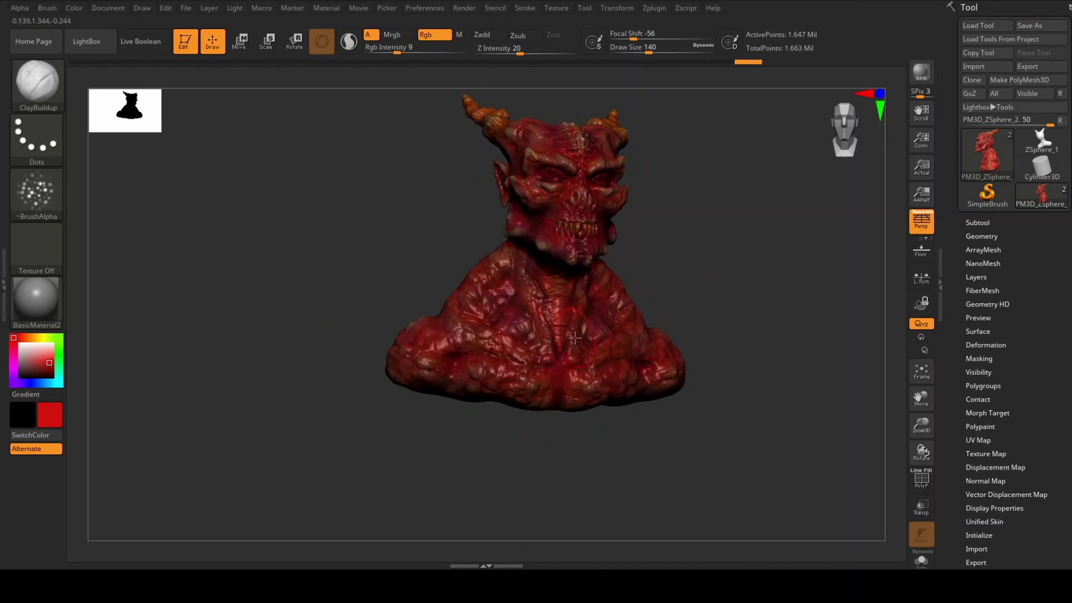
mouse_move(418, 365)
right_down()
mouse_move(681, 431)
mouse_move(596, 311)
right_up()
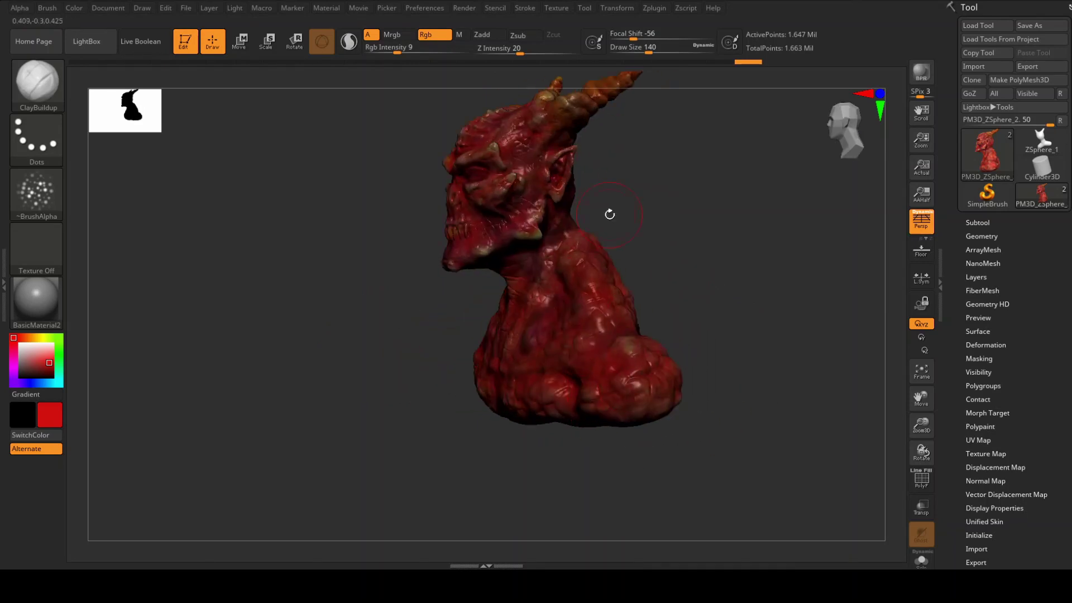
mouse_move(511, 268)
right_down()
mouse_move(692, 294)
mouse_move(608, 335)
mouse_move(343, 381)
right_up()
mouse_move(339, 333)
right_down()
mouse_move(524, 350)
mouse_move(252, 363)
right_up()
right_drag(313, 413, 129, 396)
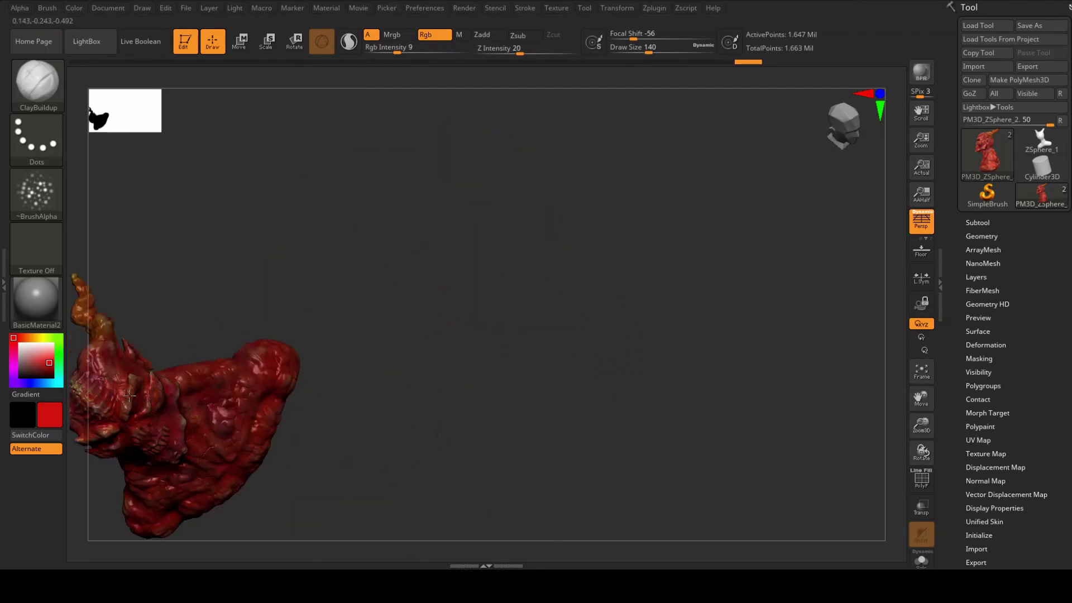
mouse_move(348, 449)
right_down()
mouse_move(660, 340)
mouse_move(681, 378)
mouse_move(650, 450)
mouse_move(631, 424)
mouse_move(696, 467)
right_up()
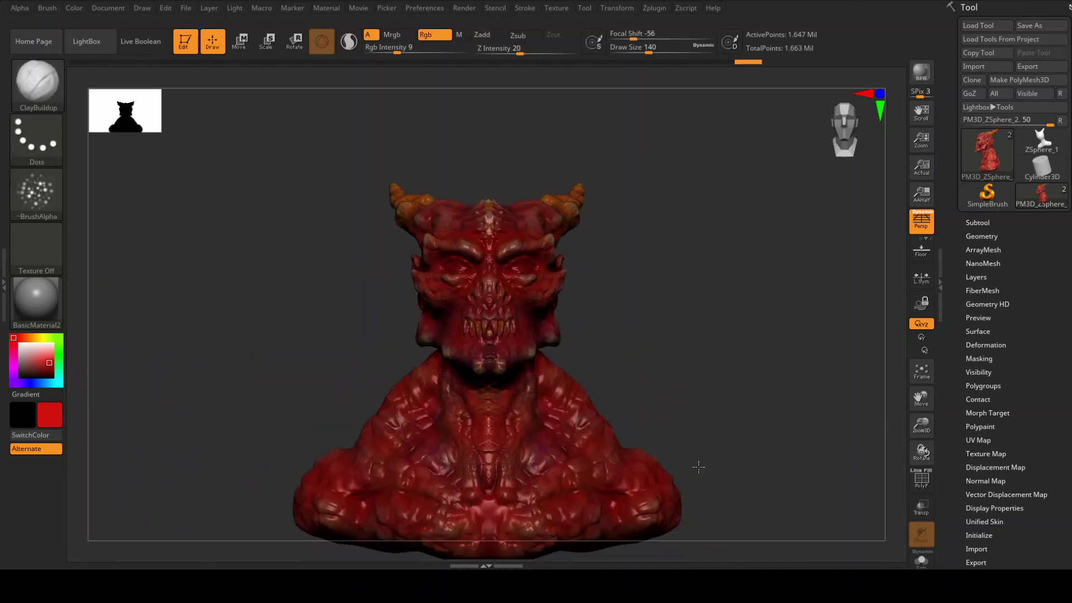
Pick orange with a smaller brush and add warm touches around the face.
click(32, 338)
key(s)
drag(530, 434, 496, 432)
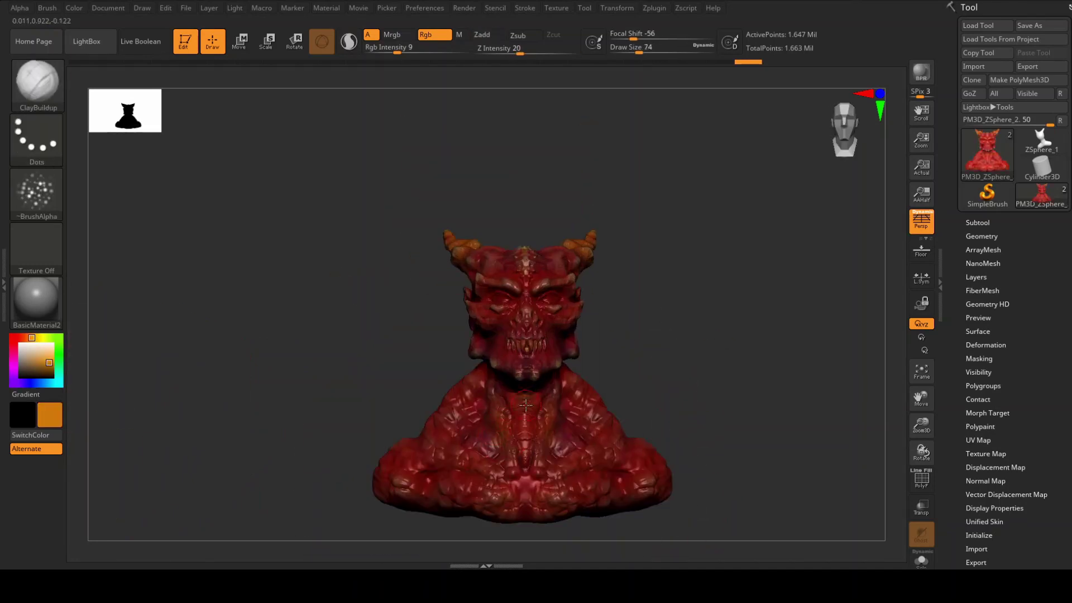
mouse_move(584, 397)
right_down()
mouse_move(708, 327)
mouse_move(645, 381)
right_up()
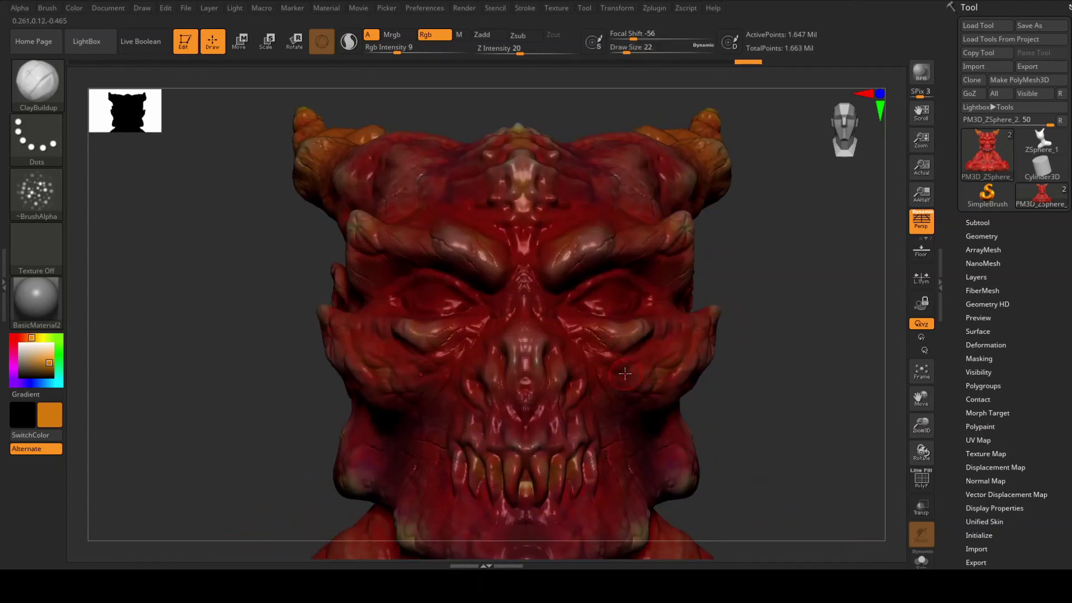
right_drag(768, 259, 536, 163)
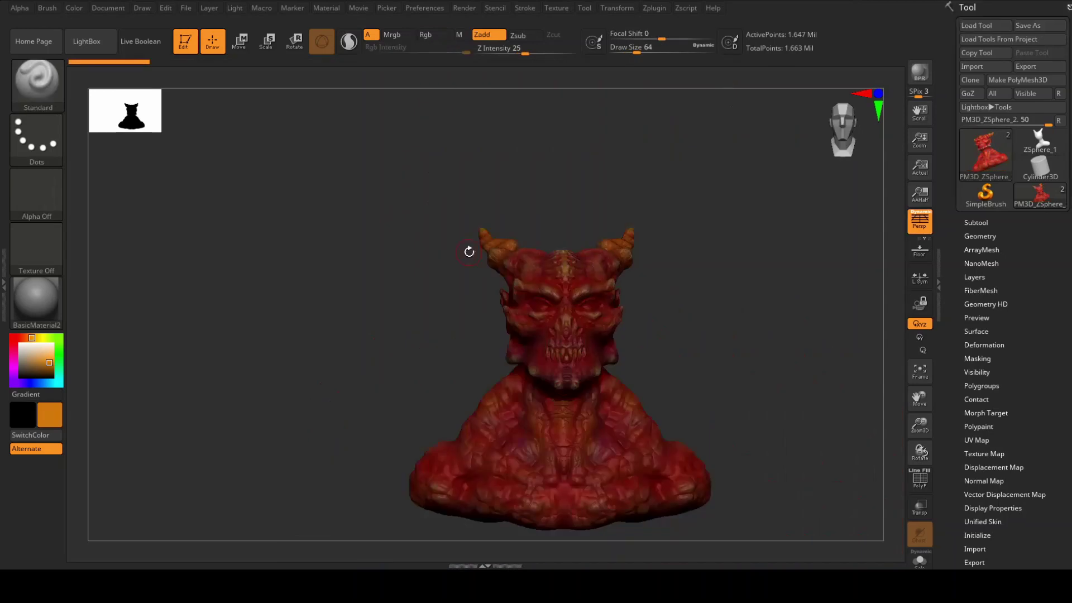
Set the brush to Rgb only, Alpha 07, Rgb Intensity 21 and draw size 145.
click(425, 34)
click(37, 196)
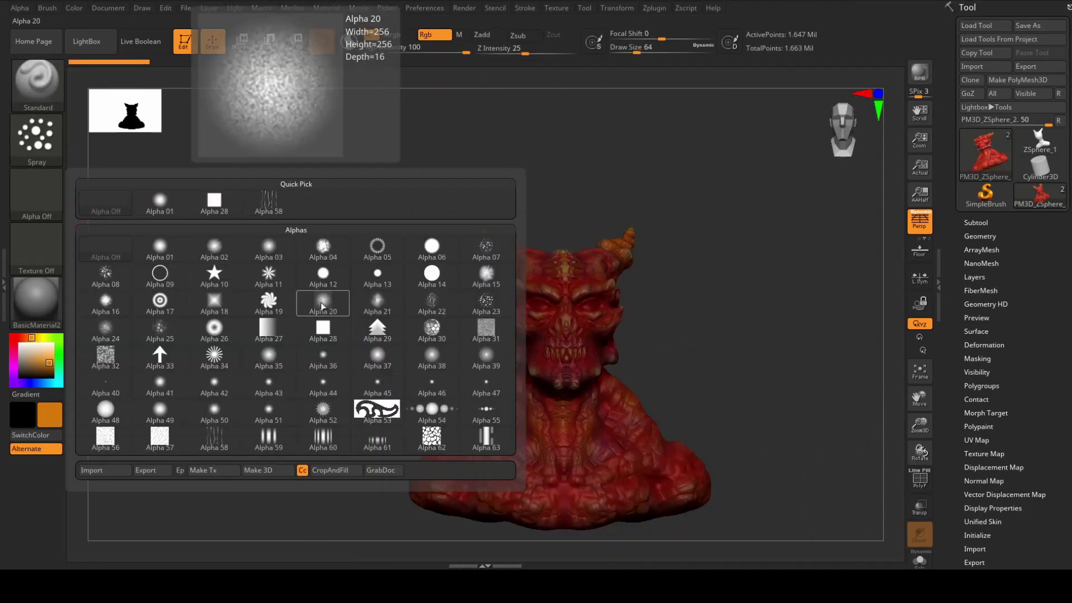
click(162, 240)
click(13, 337)
key(i)
mouse_move(502, 481)
mouse_down()
mouse_move(458, 482)
mouse_move(480, 503)
mouse_up()
key(s)
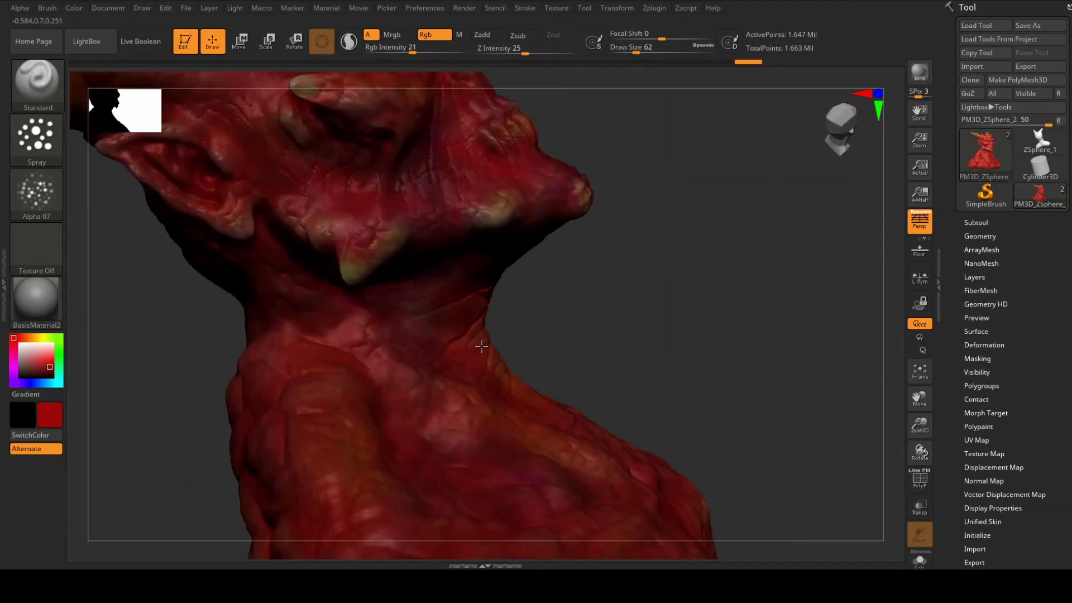
Spray a dark red mottle over the front, underside and sides of the horned head.
mouse_move(482, 347)
mouse_down()
mouse_move(273, 426)
mouse_move(659, 407)
mouse_move(701, 313)
mouse_move(544, 331)
mouse_move(523, 105)
mouse_move(622, 201)
mouse_move(632, 196)
mouse_up()
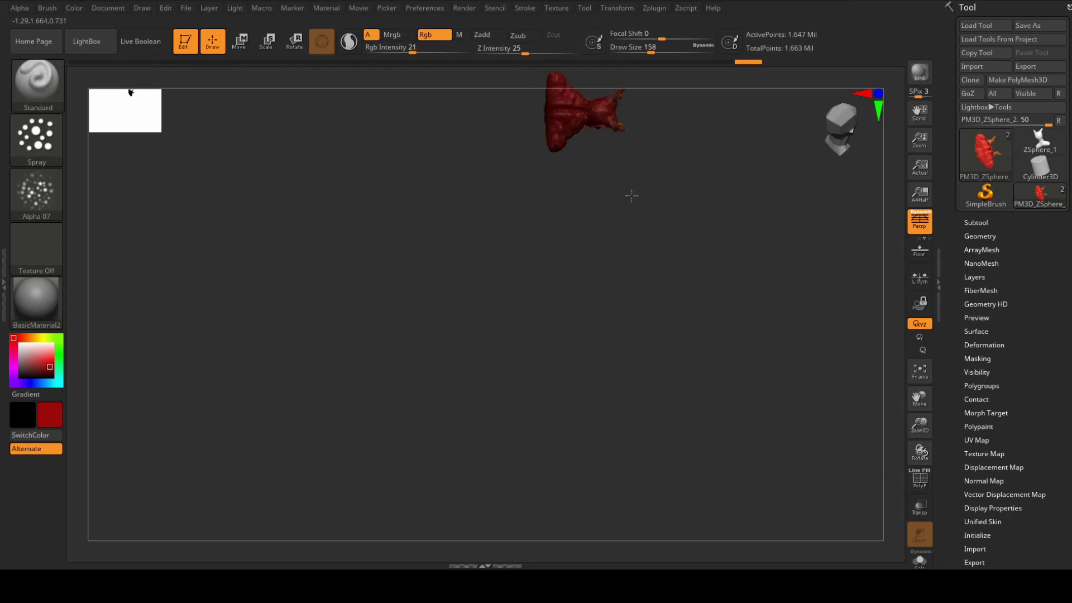
key(f)
drag(747, 323, 452, 353)
mouse_move(651, 351)
mouse_down()
mouse_move(458, 313)
mouse_move(342, 242)
mouse_up()
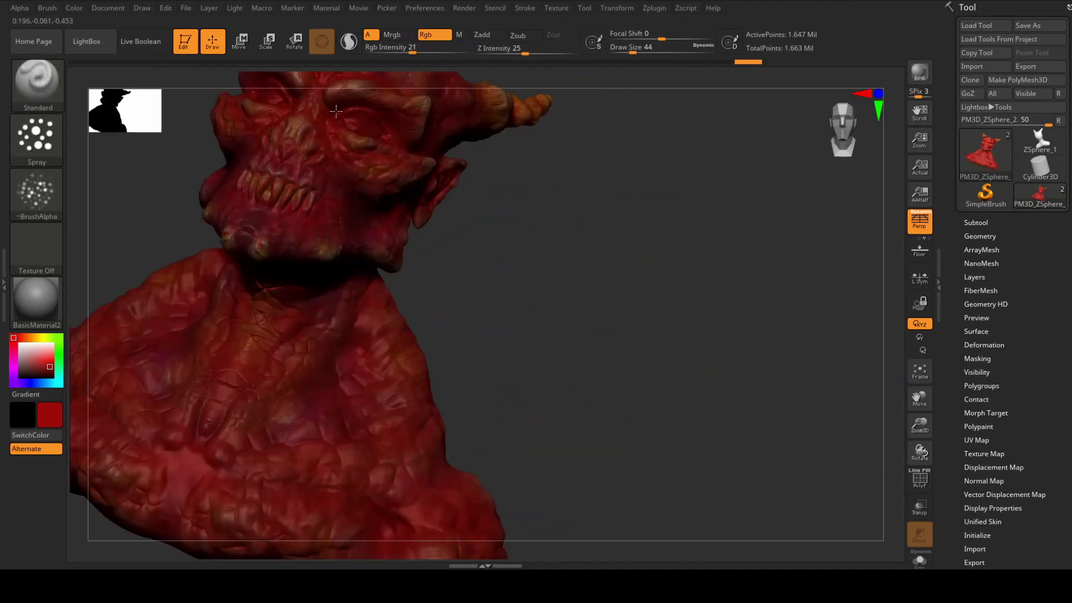
drag(424, 106, 436, 154)
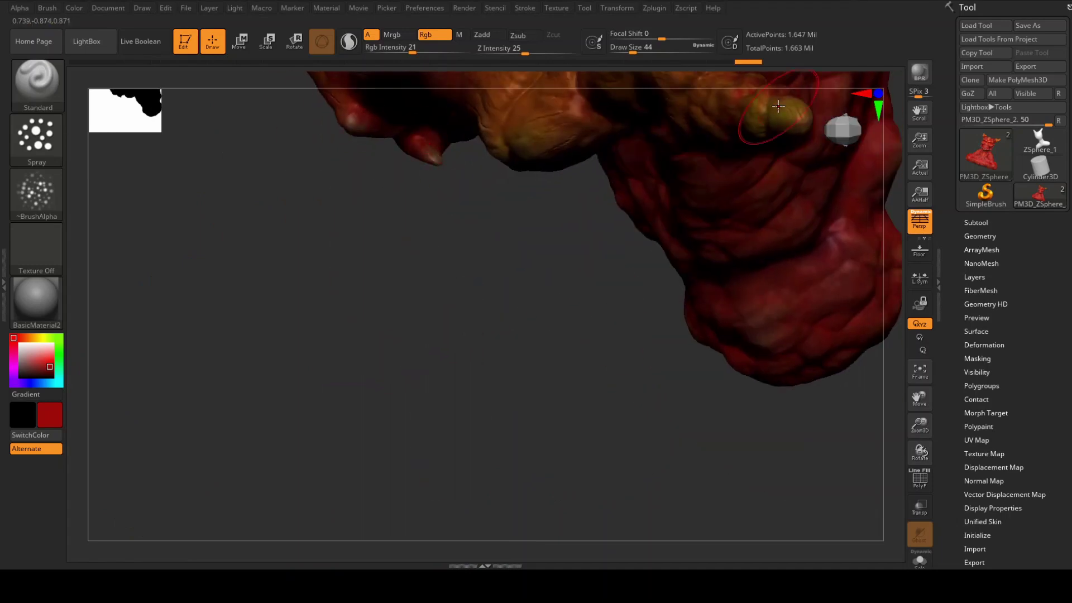
mouse_move(779, 107)
mouse_down()
mouse_move(586, 311)
mouse_move(331, 330)
mouse_up()
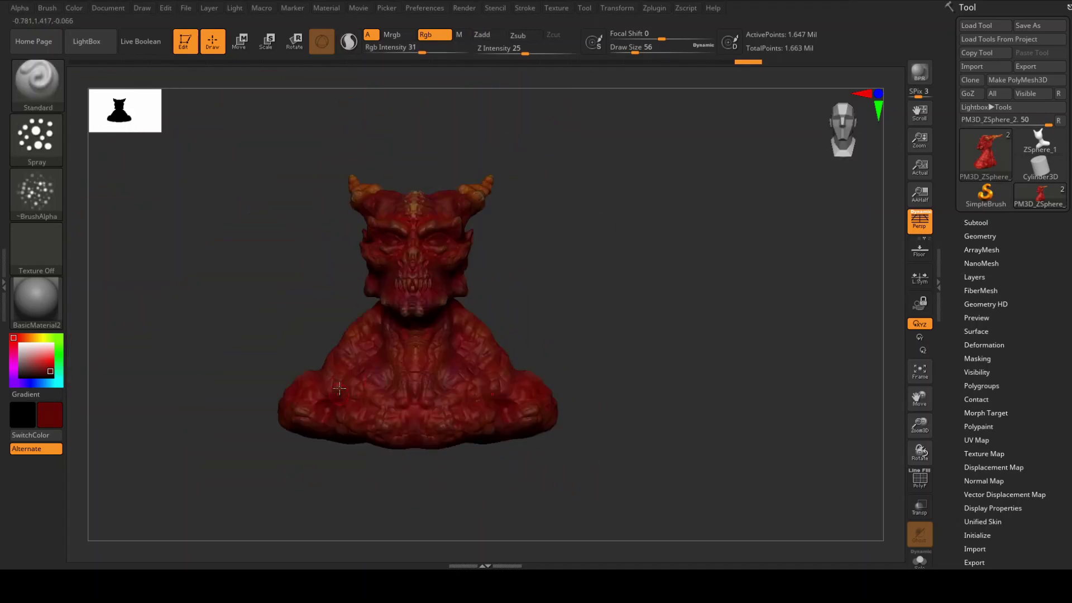
mouse_move(470, 130)
mouse_down()
mouse_move(549, 445)
mouse_move(603, 373)
mouse_up()
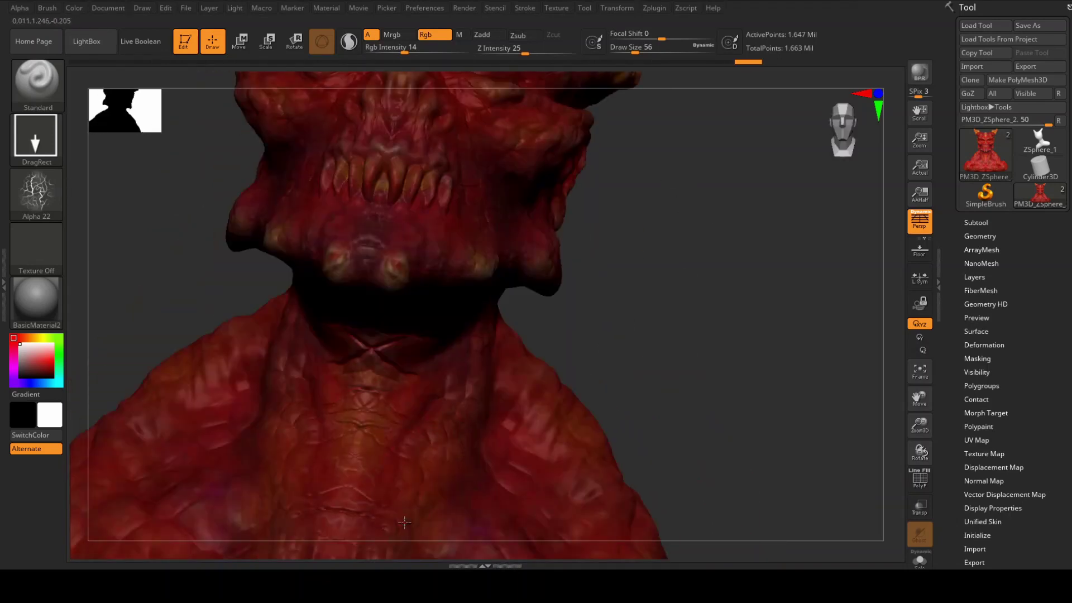
Orbit the bust to inspect the mottled texture on the chest, back, neck and head.
right_drag(405, 522, 428, 329)
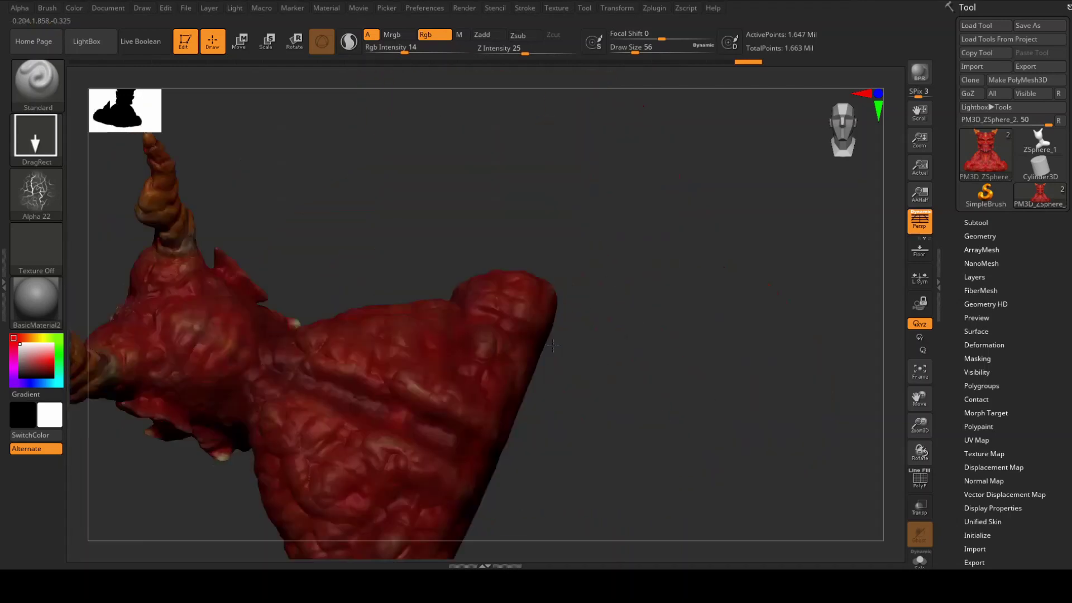
mouse_move(555, 349)
right_down()
mouse_move(487, 364)
mouse_move(650, 356)
right_up()
mouse_move(468, 420)
right_down()
mouse_move(682, 433)
mouse_move(648, 246)
mouse_move(648, 311)
mouse_move(434, 407)
mouse_move(718, 394)
mouse_move(432, 409)
right_up()
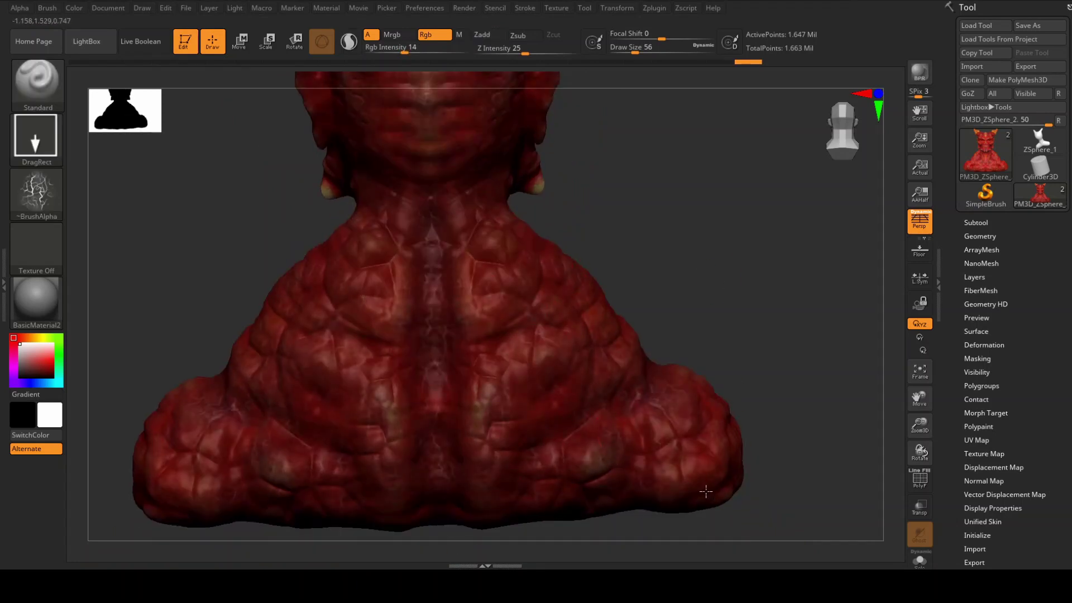
mouse_move(706, 491)
right_down()
mouse_move(559, 391)
mouse_move(670, 335)
mouse_move(347, 229)
mouse_move(456, 330)
right_up()
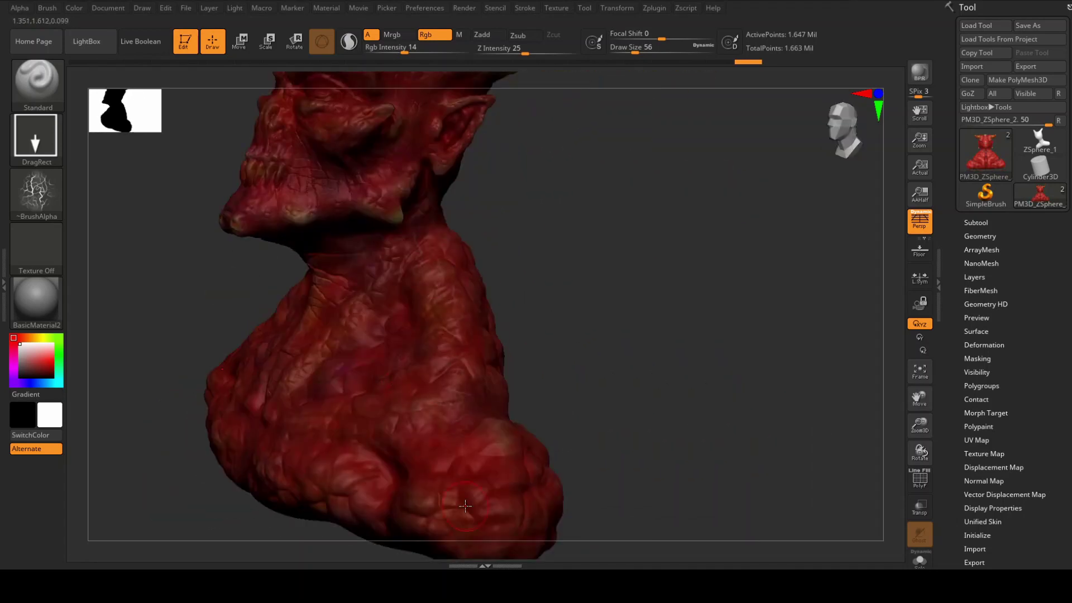
right_drag(529, 542, 583, 364)
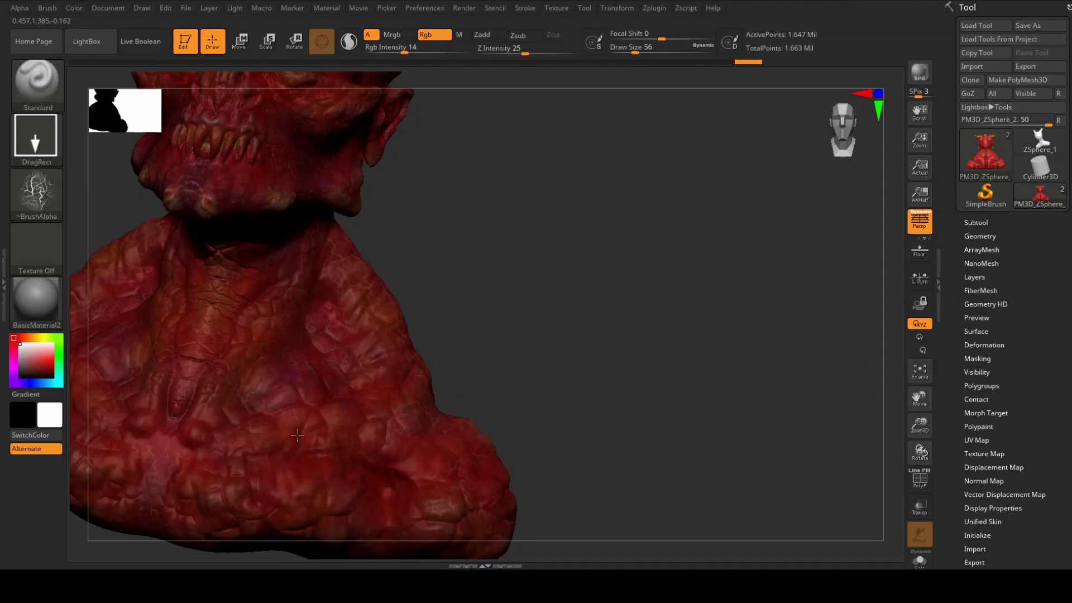
right_drag(298, 435, 426, 459)
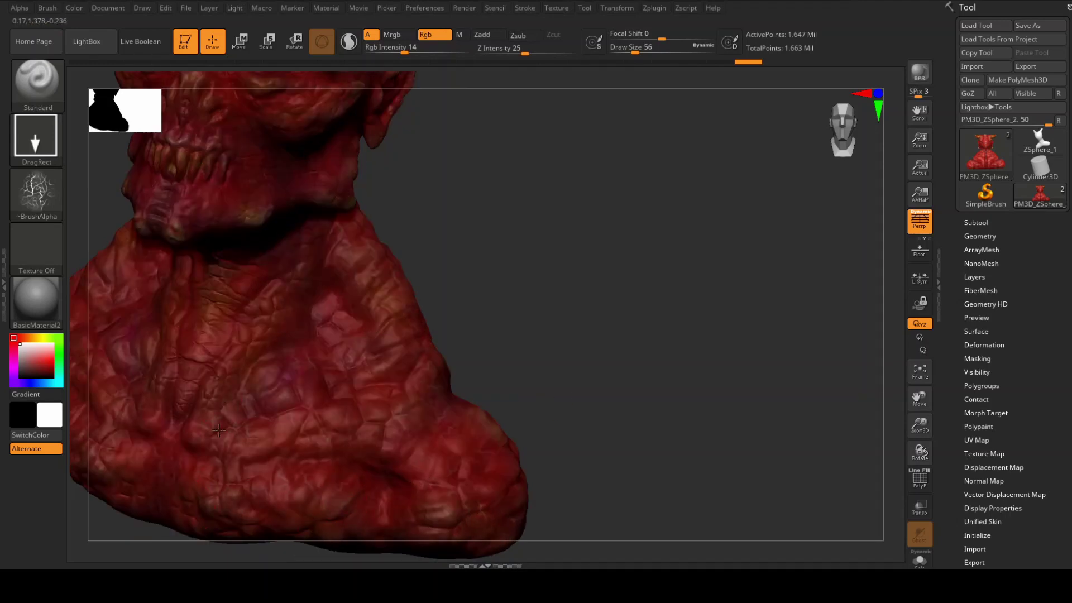
mouse_move(425, 335)
right_down()
mouse_move(296, 290)
mouse_move(298, 201)
mouse_move(331, 180)
right_up()
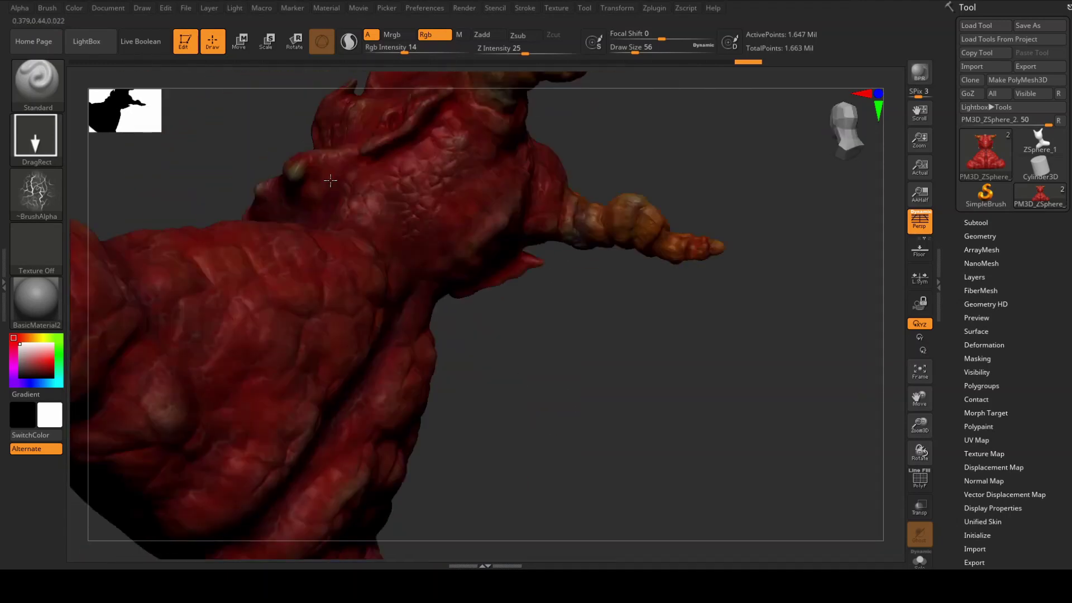
mouse_move(485, 148)
right_down()
mouse_move(495, 198)
mouse_move(367, 420)
right_up()
mouse_move(531, 420)
right_down()
mouse_move(524, 371)
mouse_move(507, 416)
right_up()
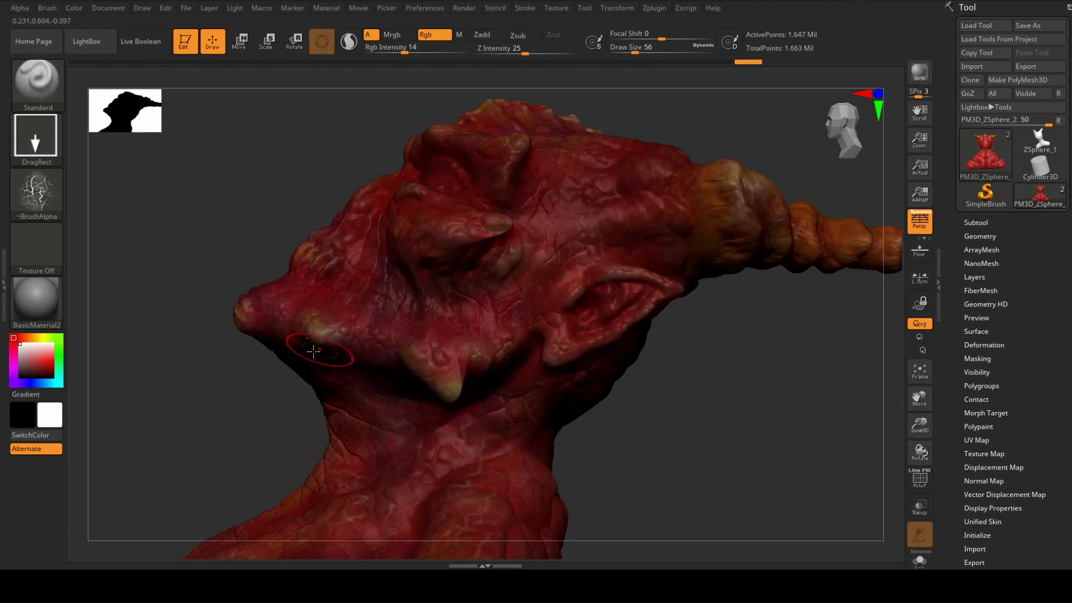
Inspect the brow, horns and face from front, side and top views.
right_drag(313, 351, 491, 240)
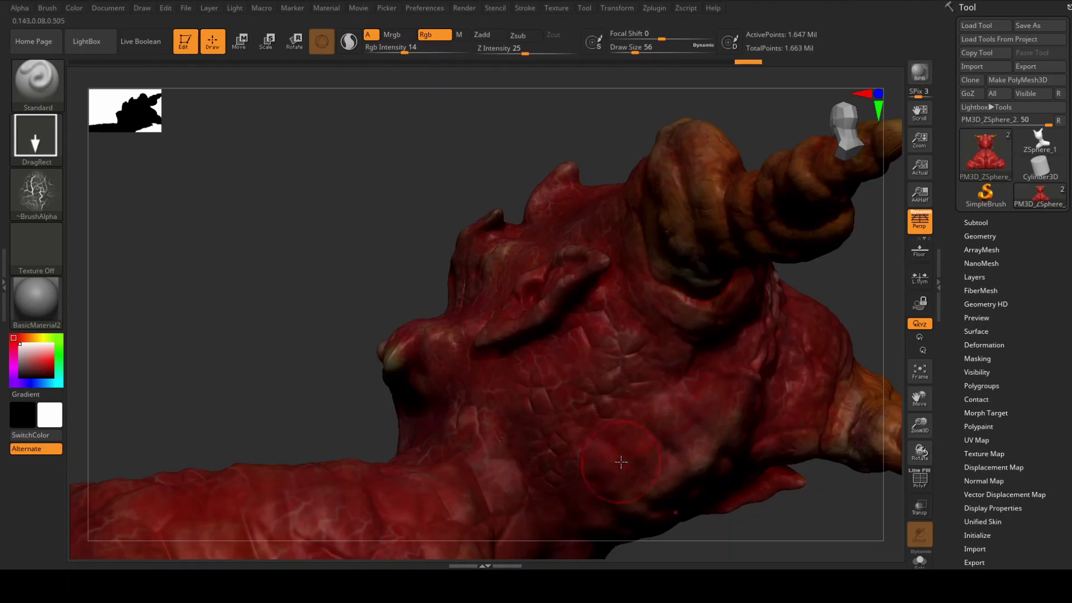
mouse_move(621, 461)
right_down()
mouse_move(311, 411)
mouse_move(299, 351)
mouse_move(555, 447)
right_up()
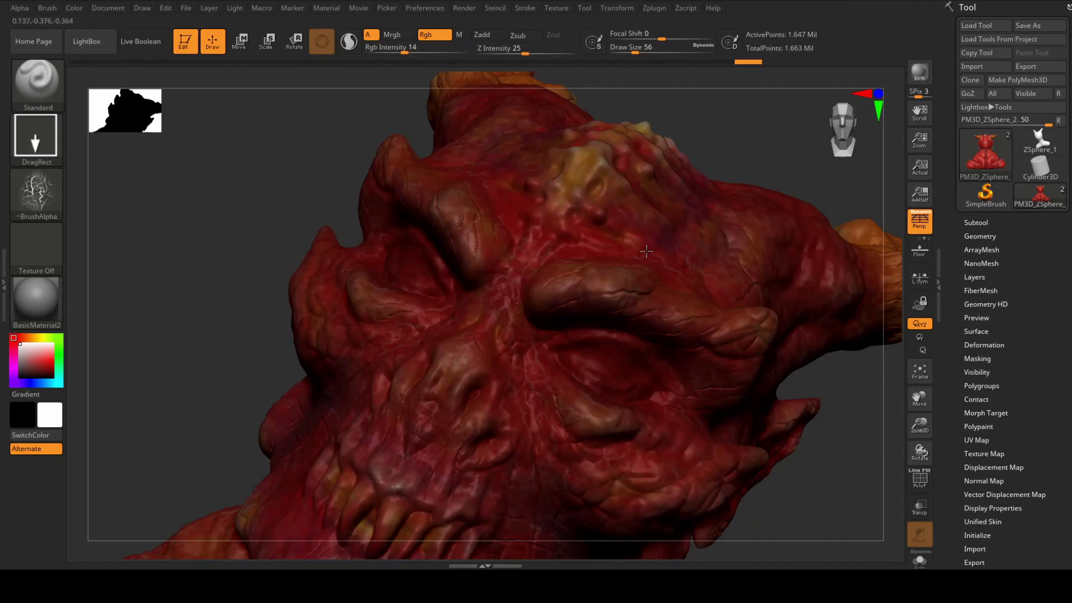
right_drag(700, 180, 708, 281)
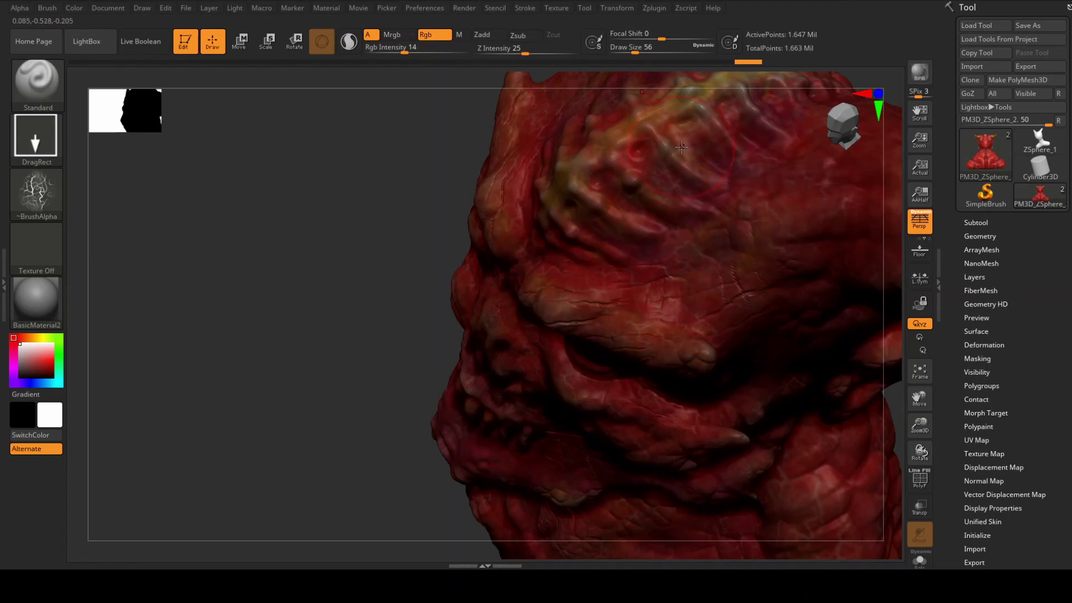
right_drag(702, 144, 706, 235)
shift+drag(508, 328, 818, 352)
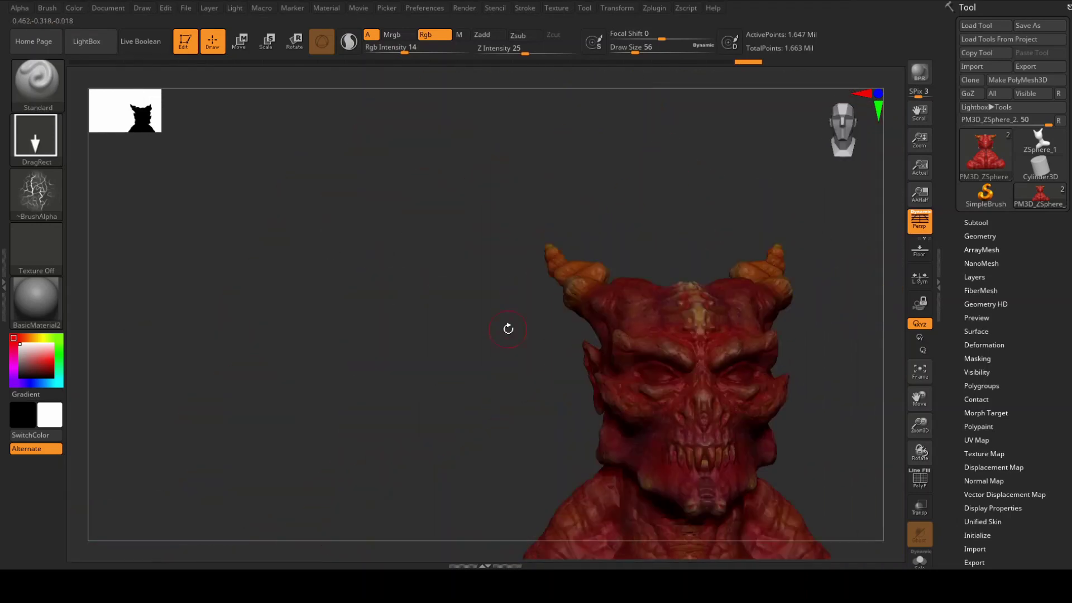
key(f)
mouse_move(744, 191)
right_down()
mouse_move(737, 388)
mouse_move(574, 355)
right_up()
right_drag(546, 284, 688, 339)
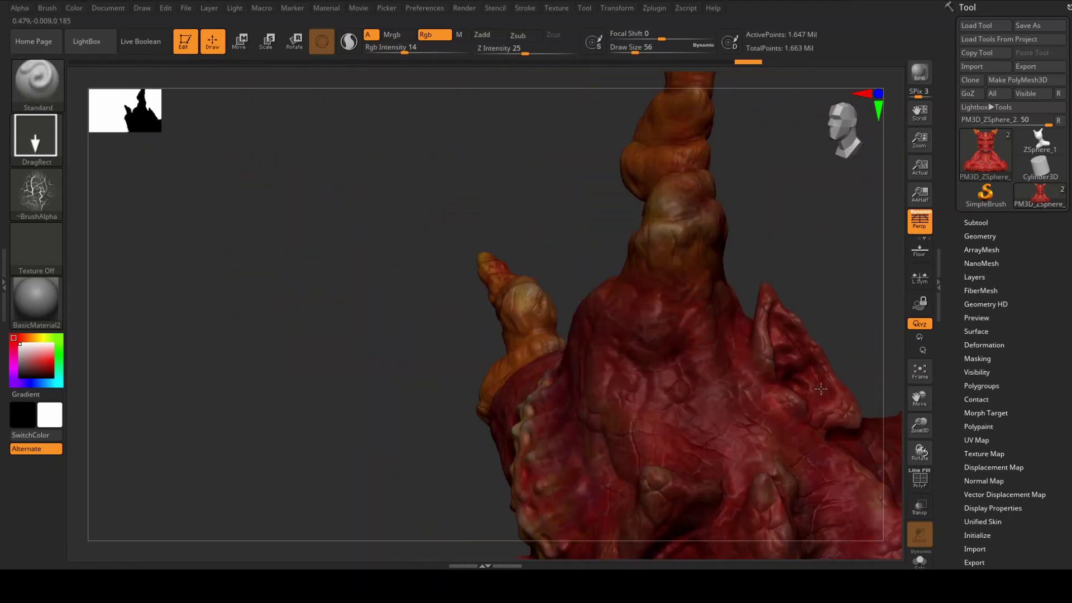
right_drag(672, 322, 678, 282)
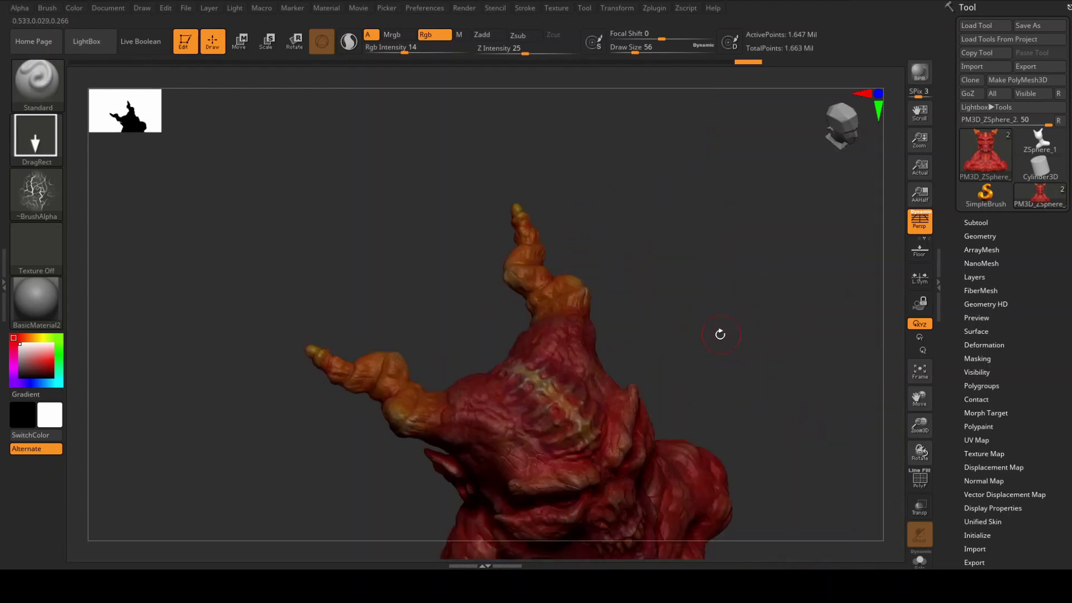
right_drag(309, 316, 326, 330)
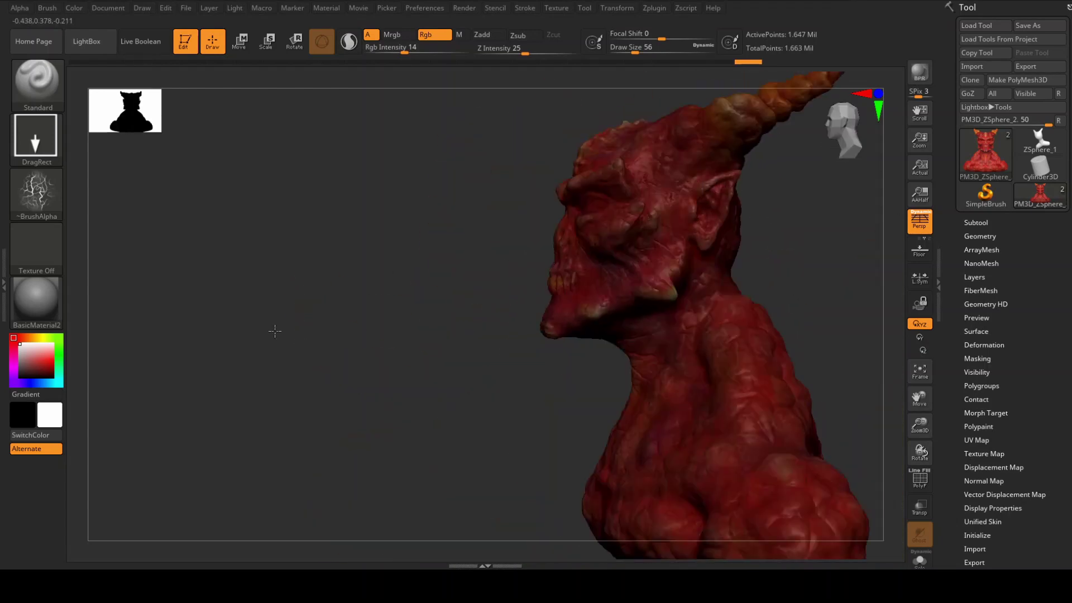
Open the subtool list and set Alpha 07, Spray stroke and a saturated red colour.
click(970, 224)
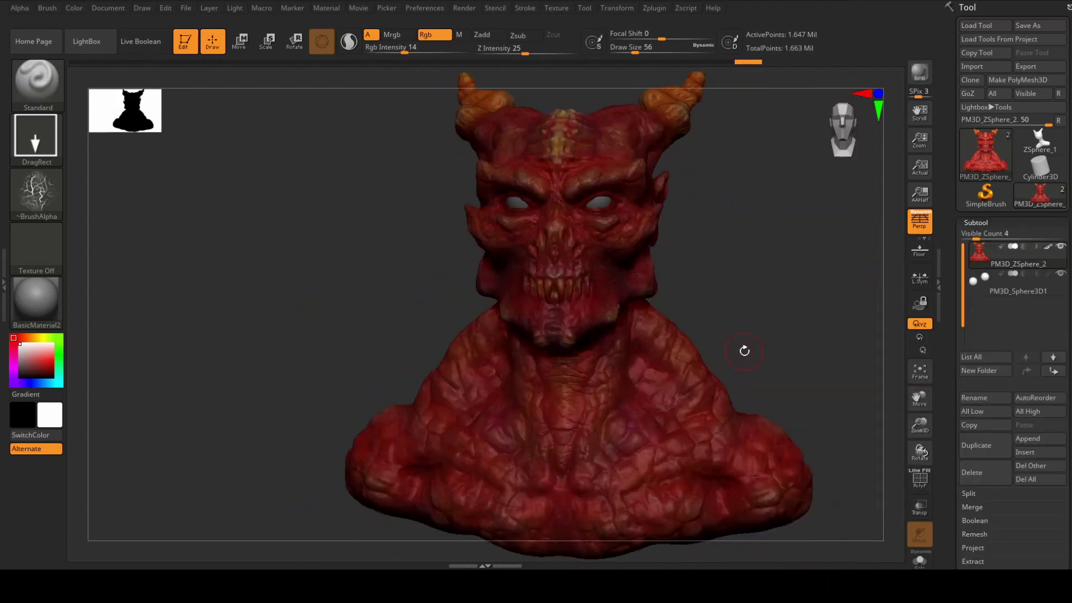
right_drag(745, 351, 765, 326)
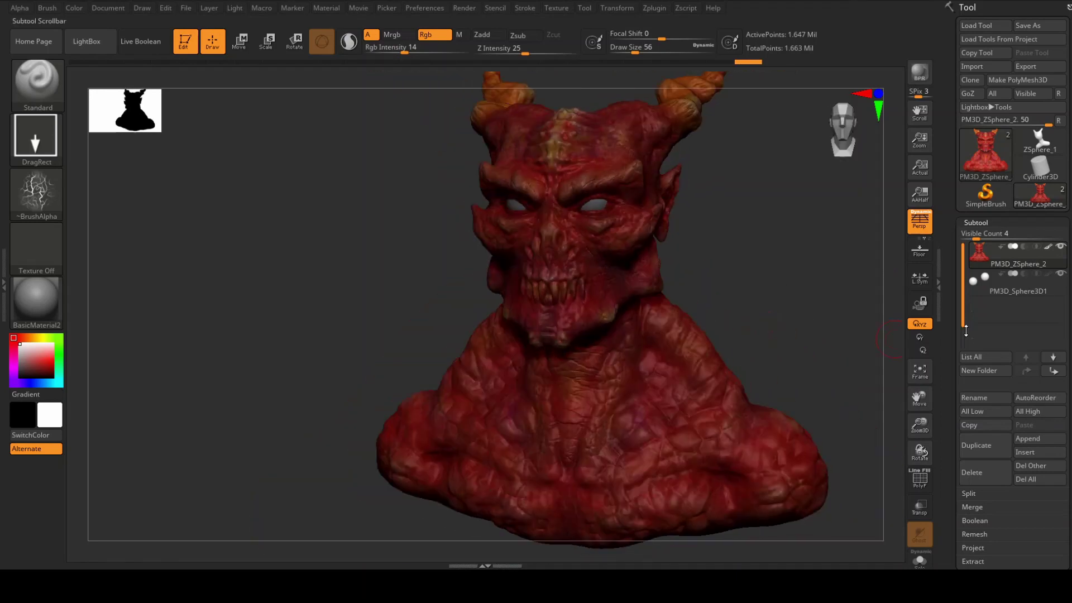
click(35, 189)
click(483, 248)
click(35, 140)
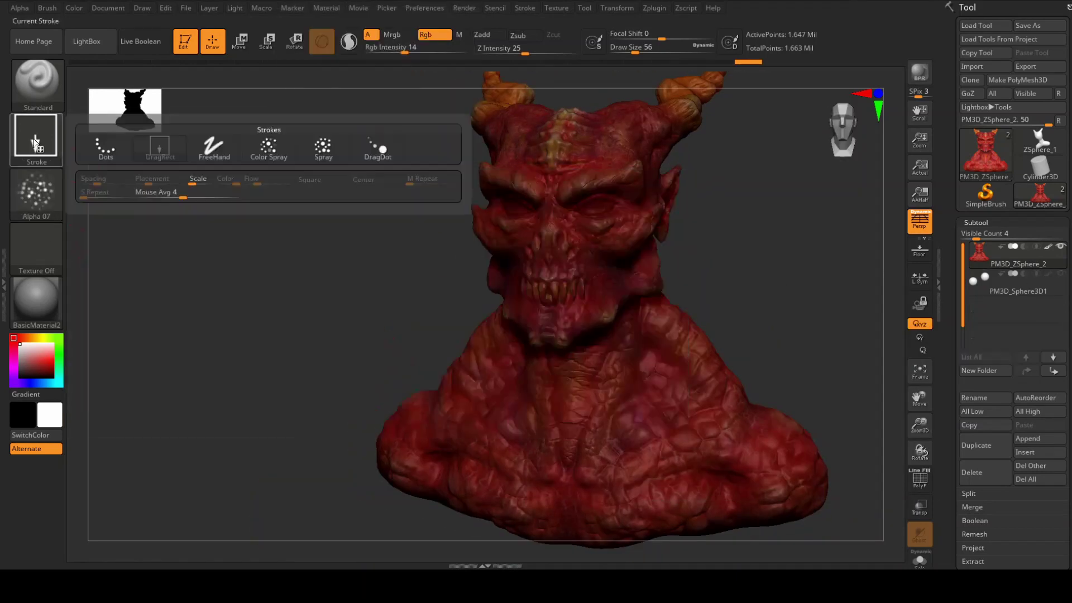
click(322, 147)
click(49, 361)
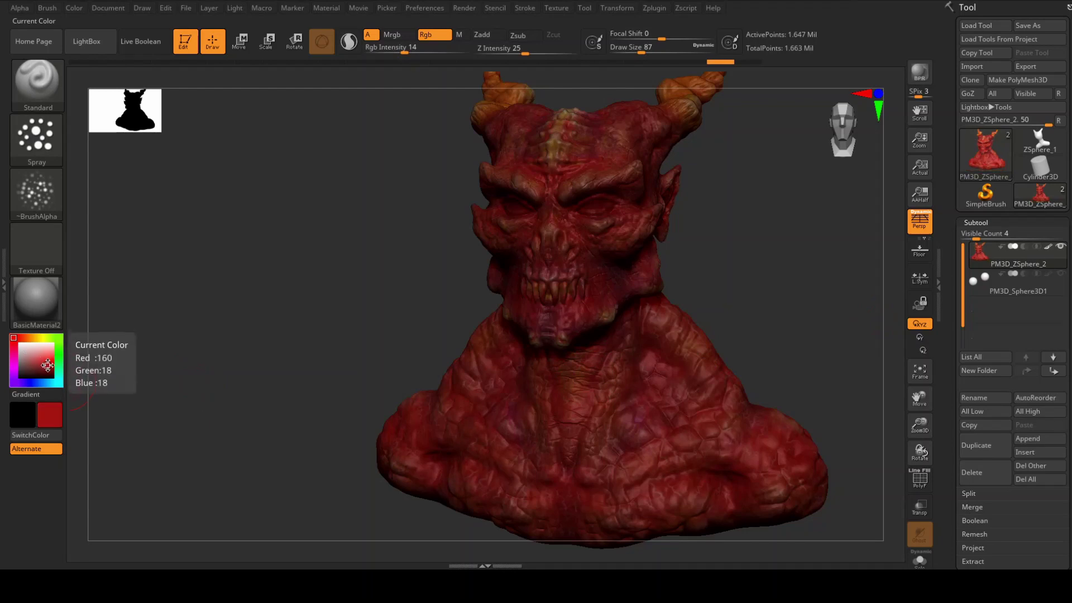
Spray mottled red over the mouth, head, horns and back.
ctrl+right_drag(728, 434, 552, 260)
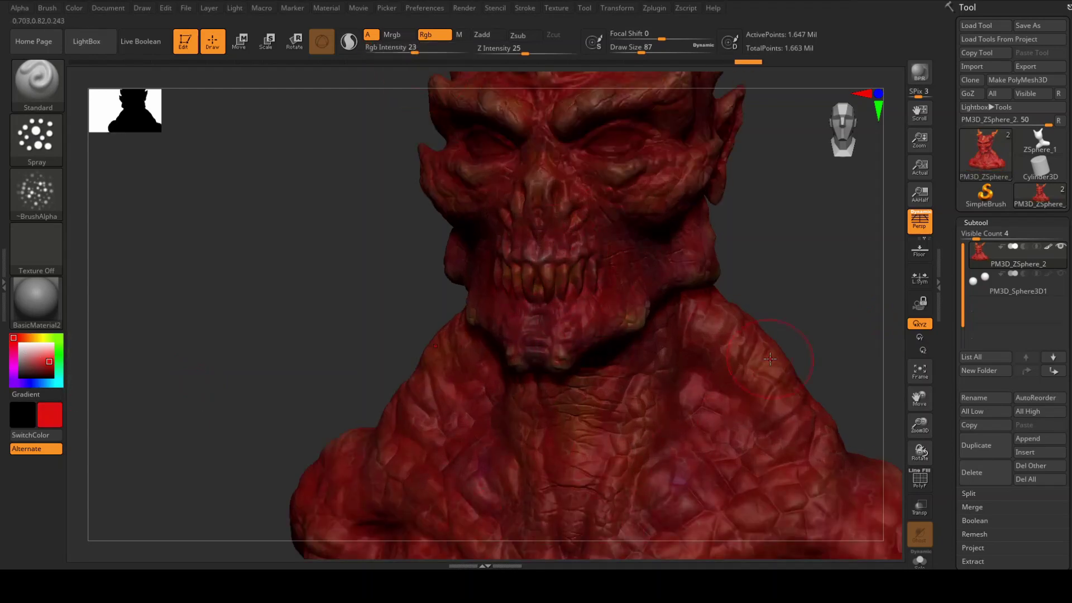
ctrl+right_drag(770, 359, 664, 308)
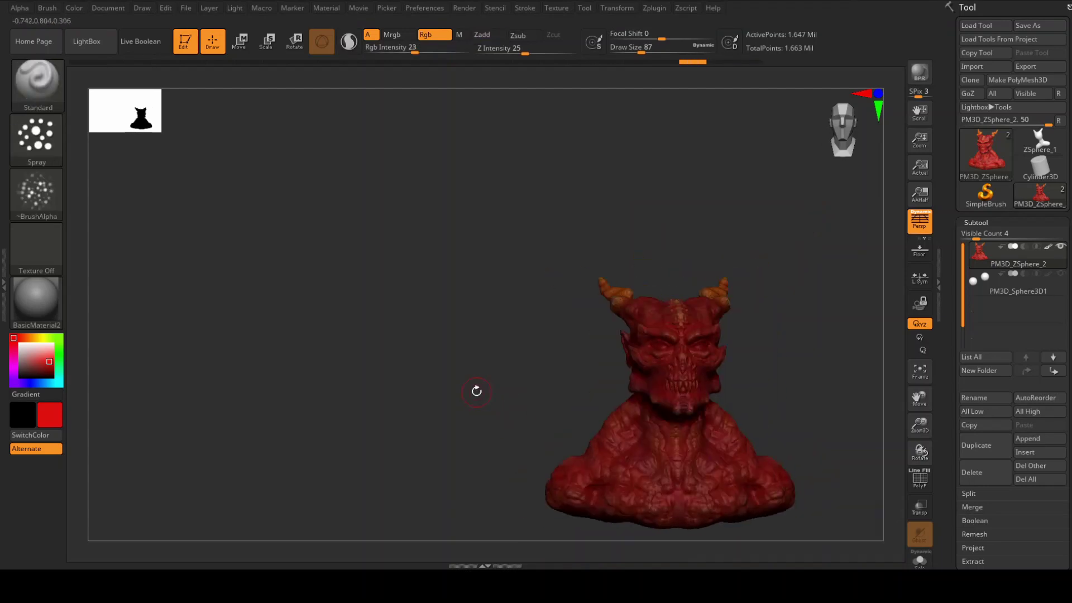
drag(479, 392, 646, 422)
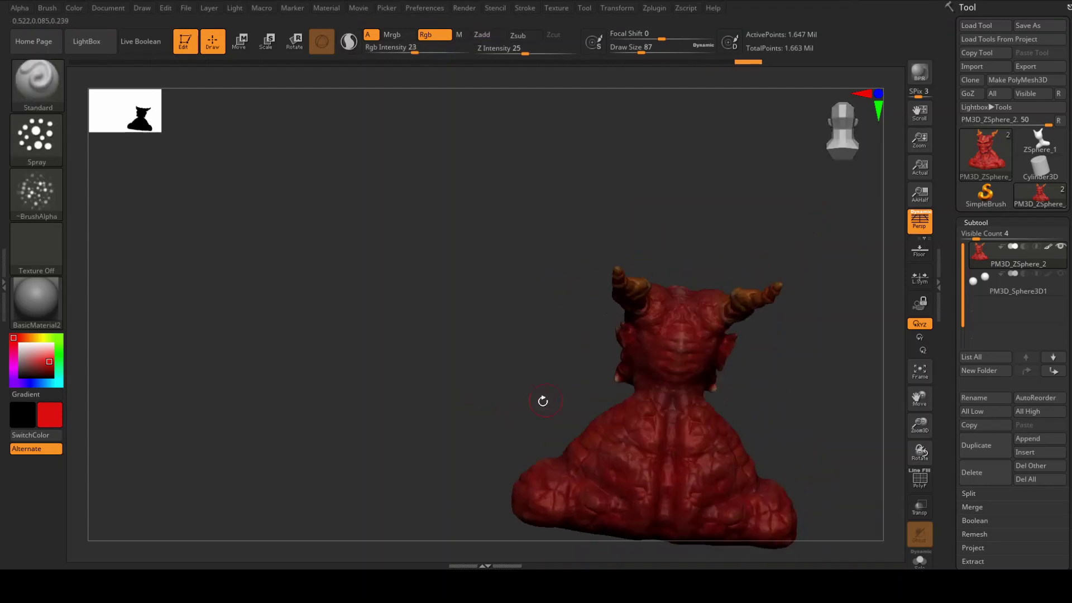
mouse_move(543, 400)
mouse_down()
mouse_move(676, 407)
mouse_move(477, 429)
mouse_up()
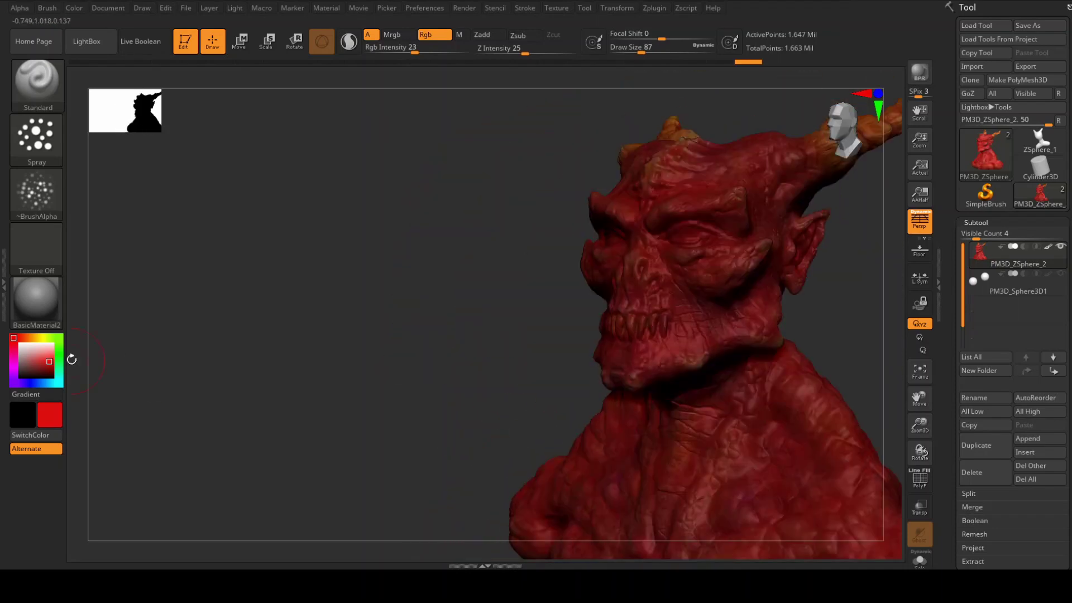
Choose olive-yellow at draw size 49 and tint the eyes yellow-green.
click(38, 338)
click(35, 366)
key(s)
click(706, 207)
drag(759, 254, 664, 130)
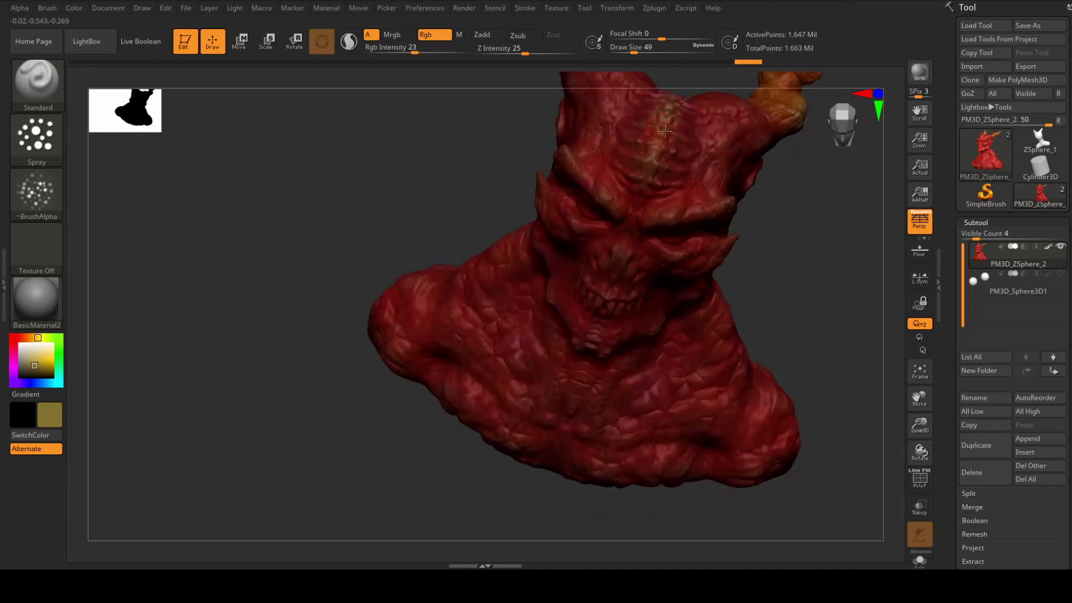
drag(324, 262, 621, 289)
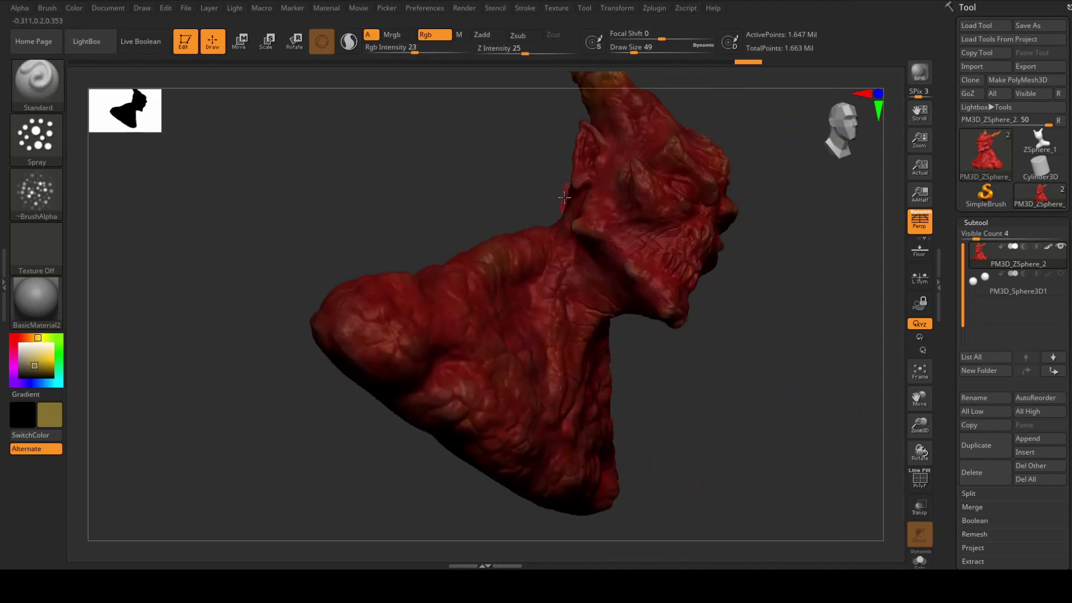
shift+drag(512, 246, 359, 227)
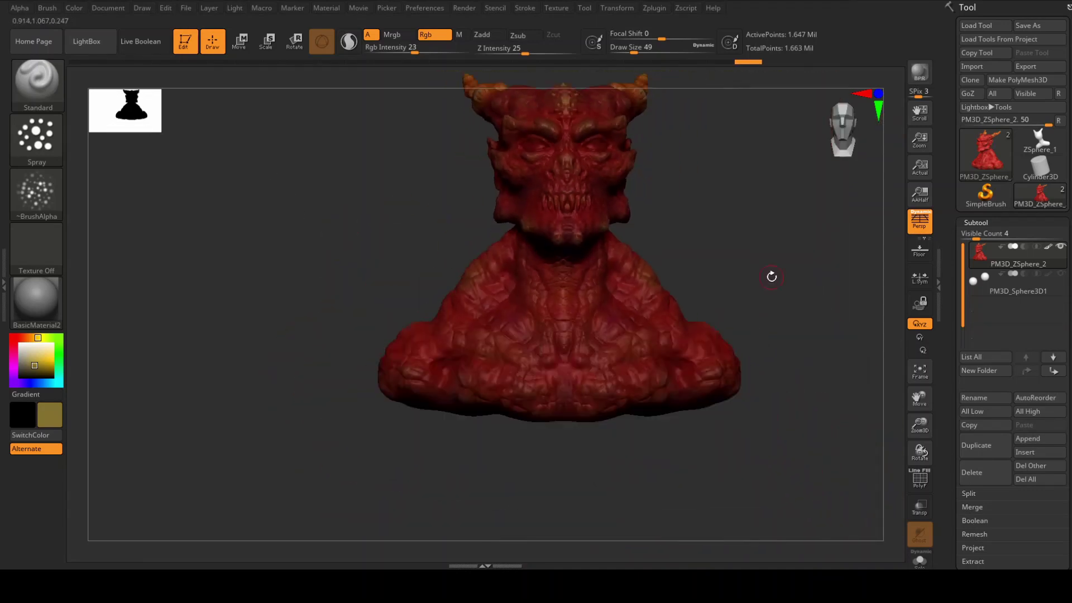
shift+drag(827, 274, 761, 271)
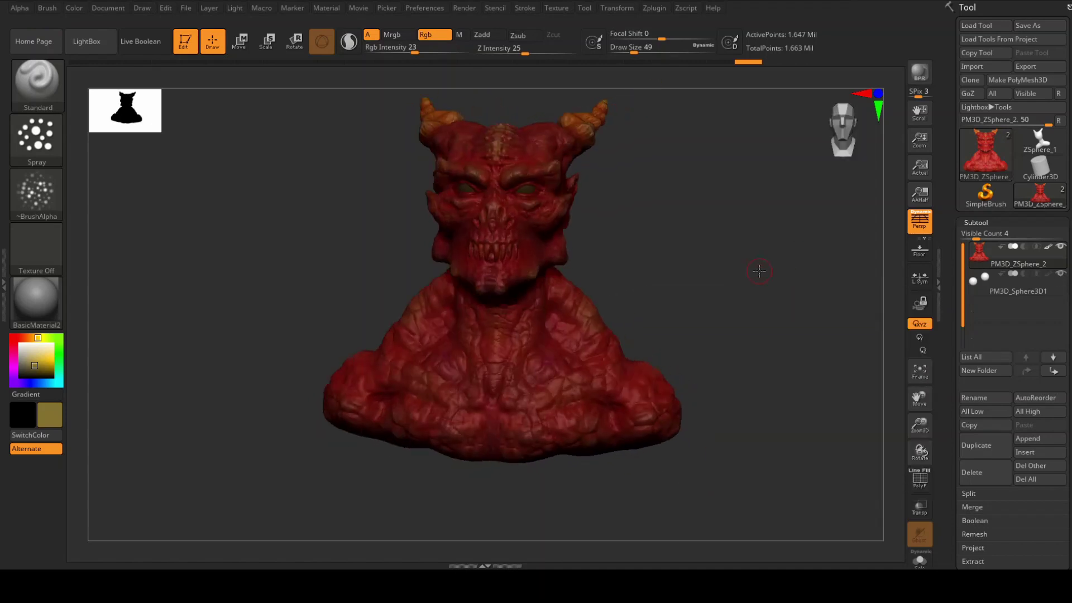
Mask by cavity and set up a near-black red FreeHand brush at a larger size.
click(977, 142)
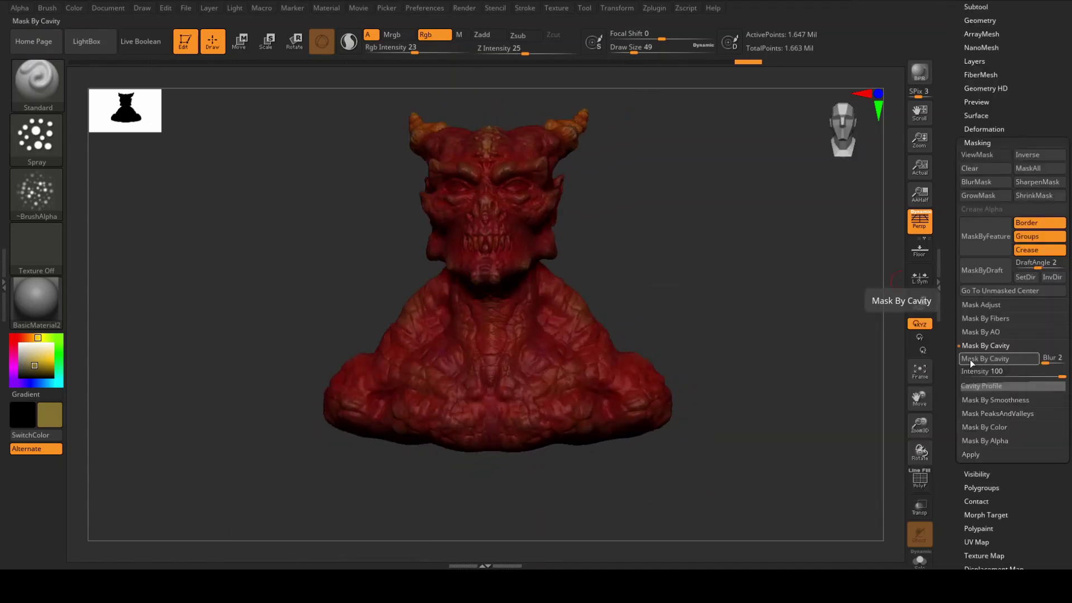
click(986, 358)
click(13, 348)
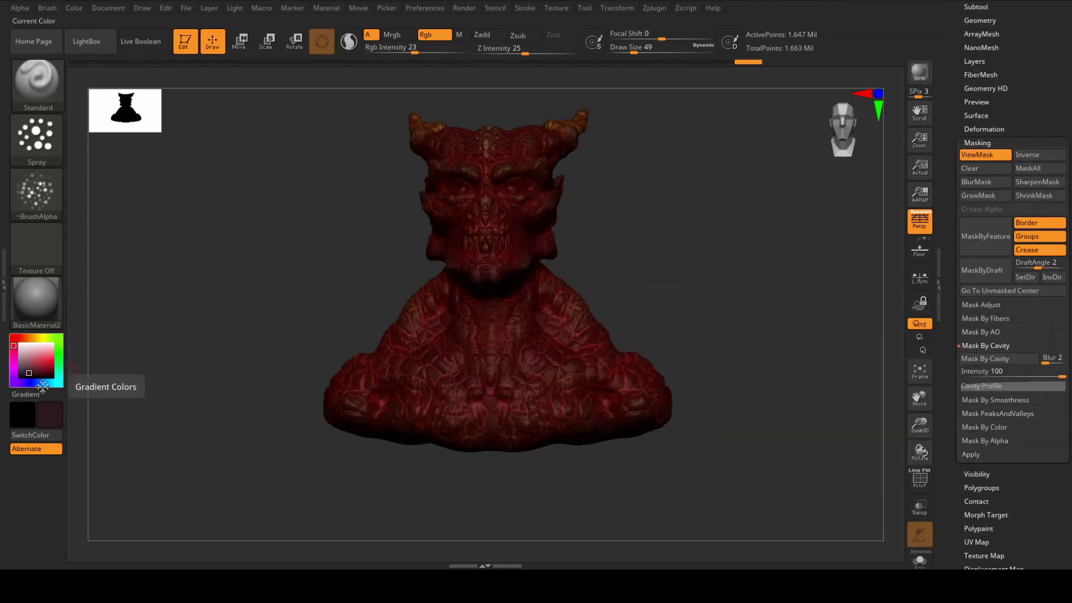
drag(39, 380, 30, 374)
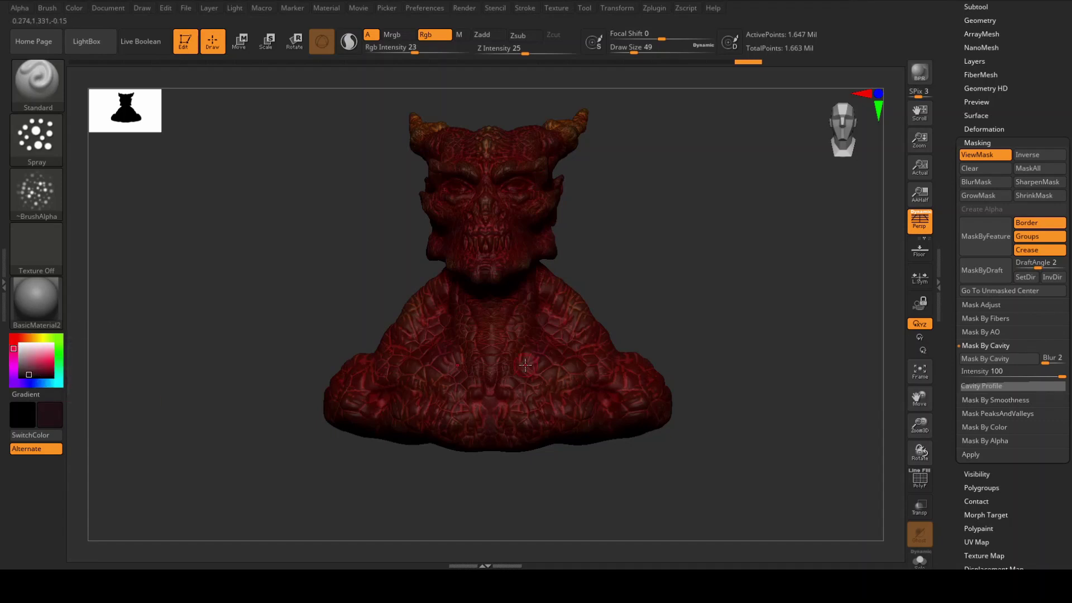
right_drag(525, 365, 531, 342)
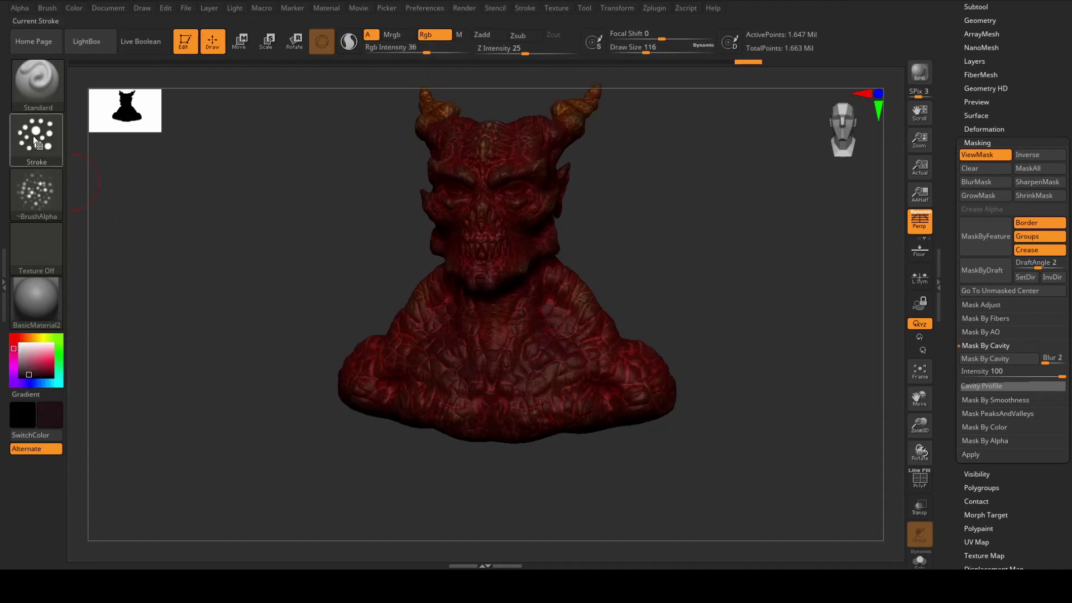
key(1)
click(26, 375)
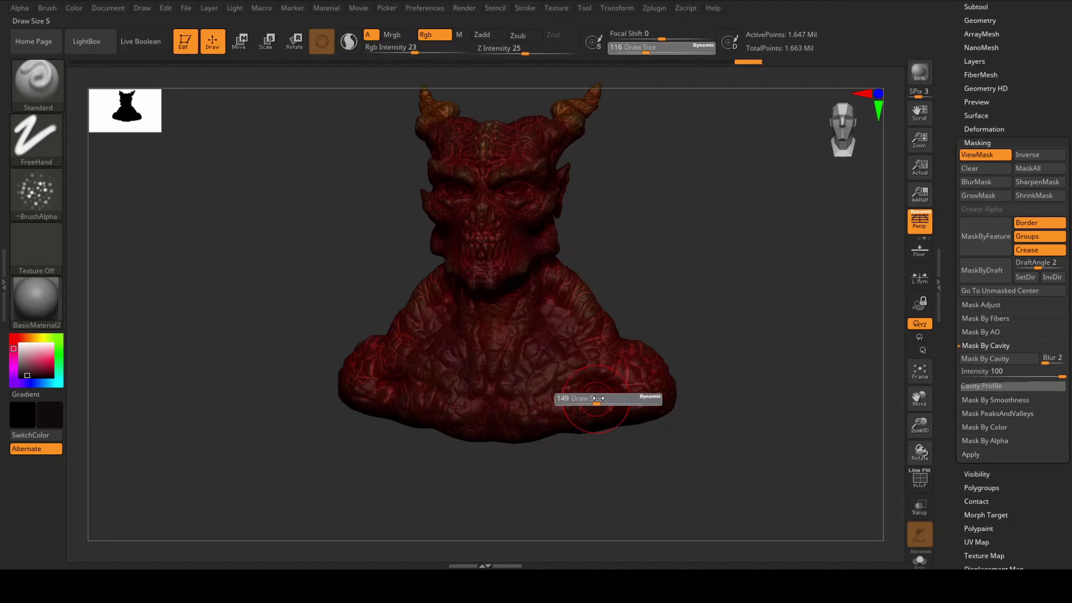
Paint dark red into the masked crevices, then hide the mask display.
mouse_move(514, 257)
right_down()
mouse_move(262, 388)
mouse_move(357, 285)
mouse_move(523, 209)
mouse_move(663, 196)
mouse_move(491, 198)
mouse_move(557, 143)
mouse_move(555, 249)
mouse_move(733, 246)
right_up()
key(s)
mouse_move(391, 297)
right_down()
mouse_move(364, 318)
mouse_move(627, 163)
mouse_move(655, 419)
mouse_move(443, 275)
mouse_move(186, 364)
mouse_move(505, 352)
mouse_move(566, 468)
mouse_move(490, 359)
mouse_move(510, 179)
mouse_move(670, 287)
mouse_move(588, 378)
mouse_move(813, 316)
mouse_move(835, 287)
mouse_move(541, 382)
mouse_move(551, 407)
mouse_move(493, 406)
right_up()
key(ctrl+h)
key(f)
mouse_move(720, 313)
right_down()
mouse_move(696, 320)
mouse_move(713, 352)
mouse_move(665, 431)
mouse_move(730, 359)
mouse_move(721, 363)
right_up()
Pick a pink secondary colour, the DragRect stroke and a new alpha, with brush size 56.
click(33, 362)
click(36, 140)
click(158, 144)
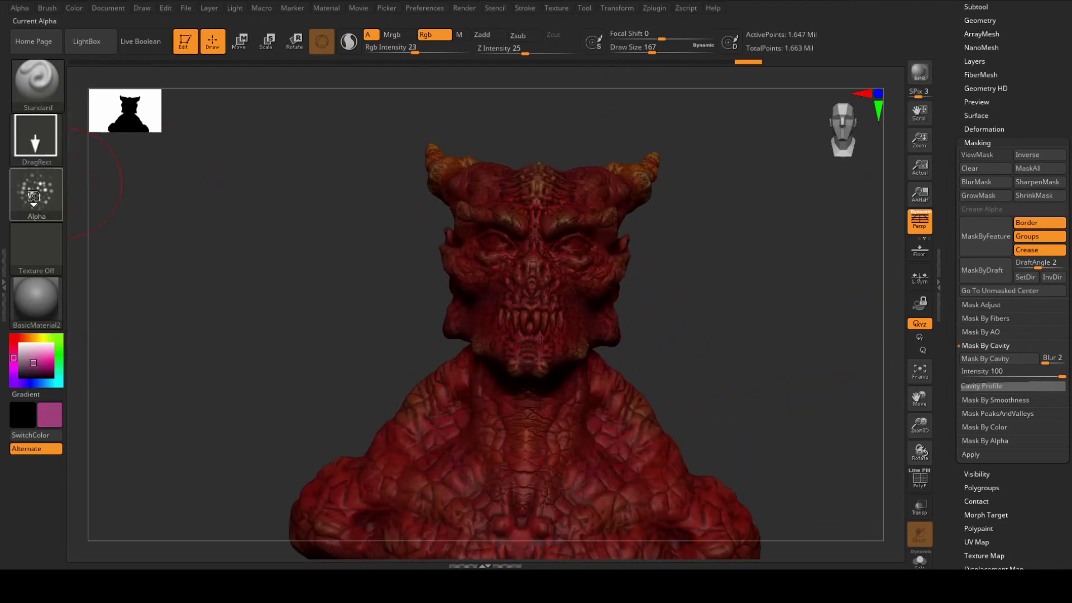
scroll(669, 338, up, 3)
text(s56)
key(Return)
Set Rgb Intensity to 30 and draw size to 33.
right_drag(622, 333, 590, 299)
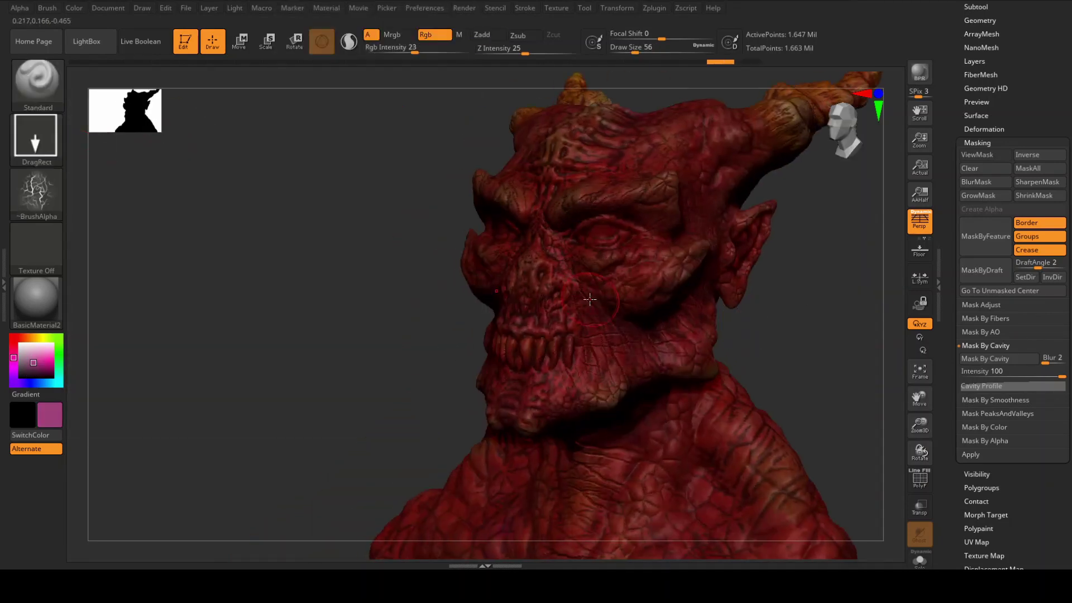
text(ity 30)
scroll(597, 338, up, 4)
text(s33)
key(Return)
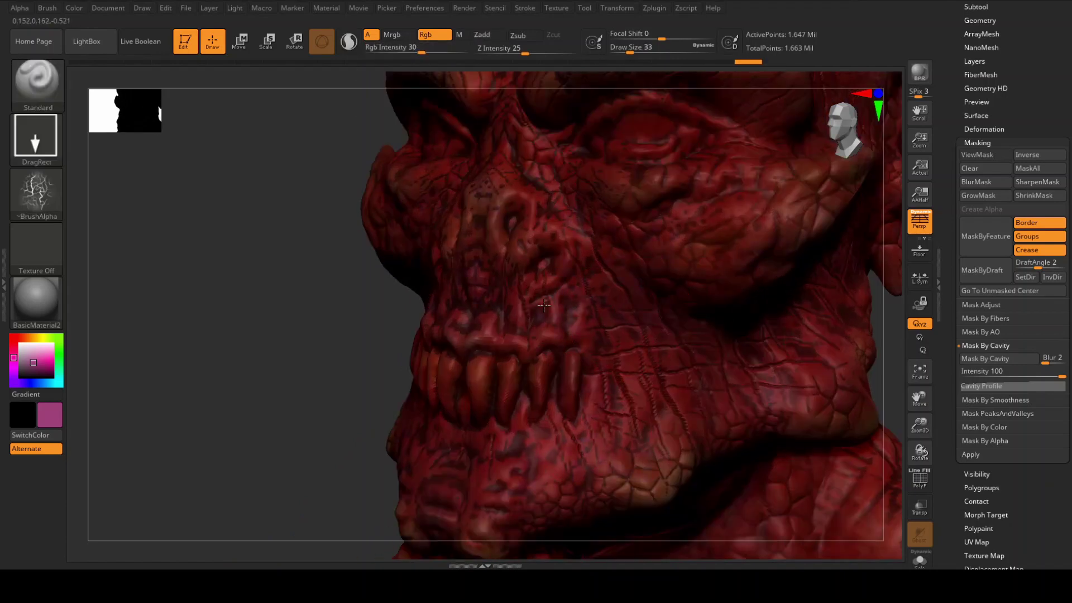
Frame the bust and check the paint from front and left-profile views.
key(f)
right_drag(715, 246, 779, 280)
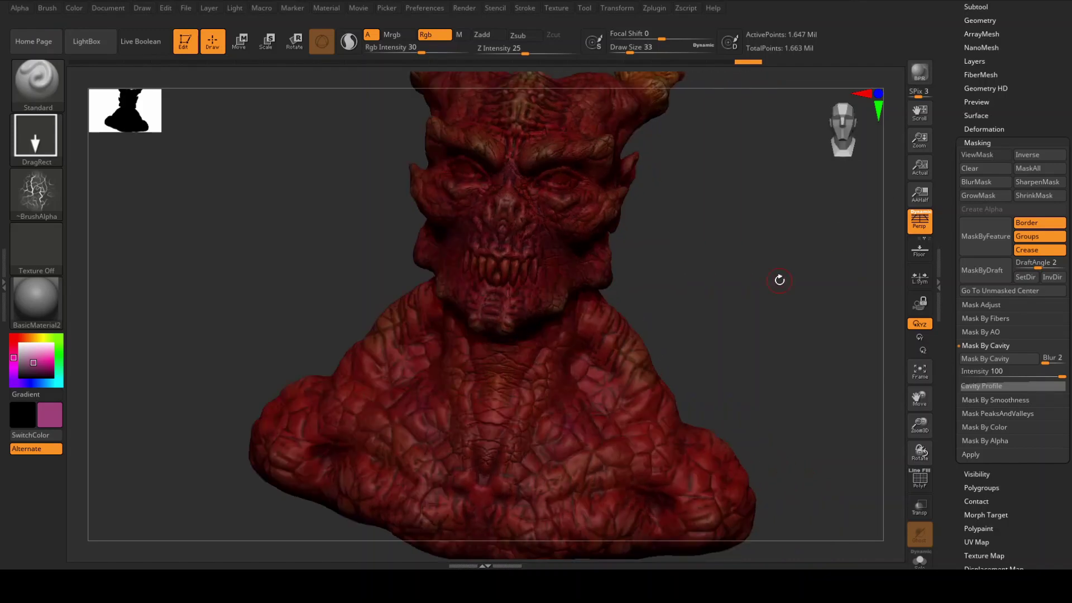
scroll(704, 299, up, 2)
scroll(438, 383, up, 3)
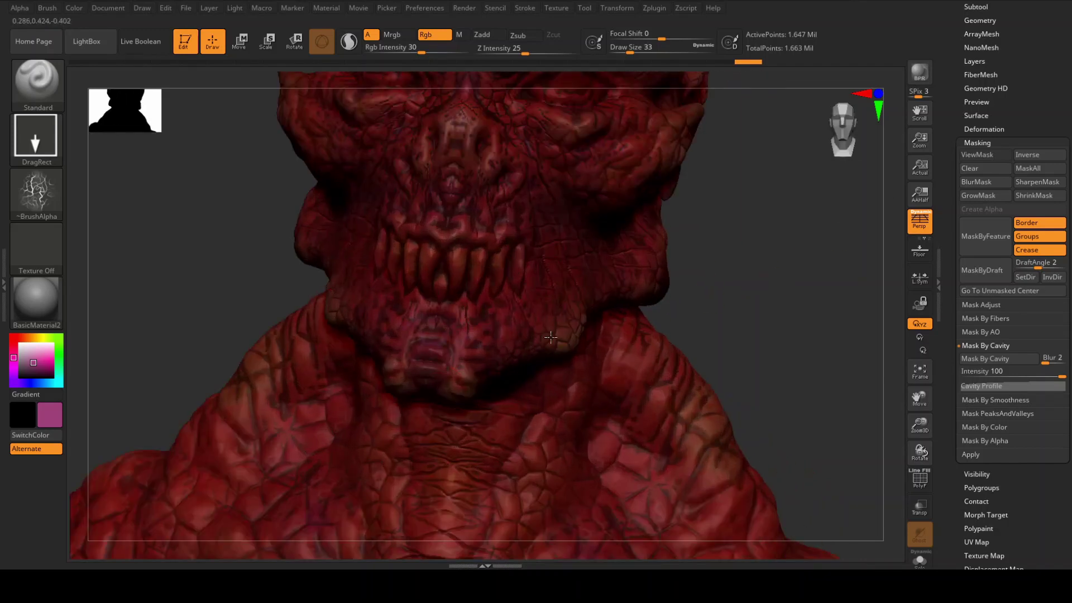
scroll(581, 129, down, 3)
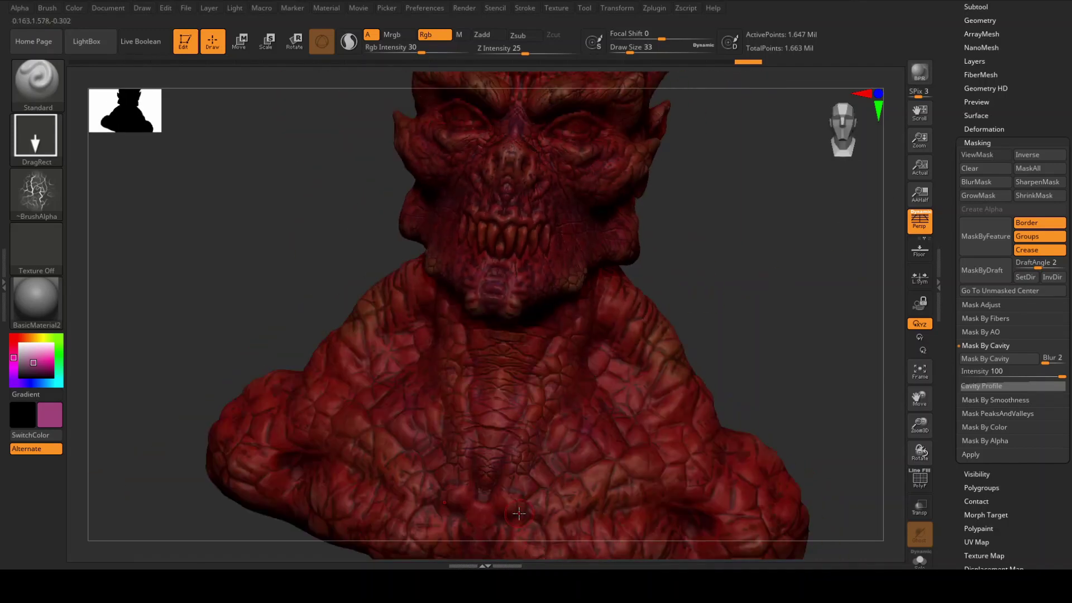
right_drag(630, 480, 748, 327)
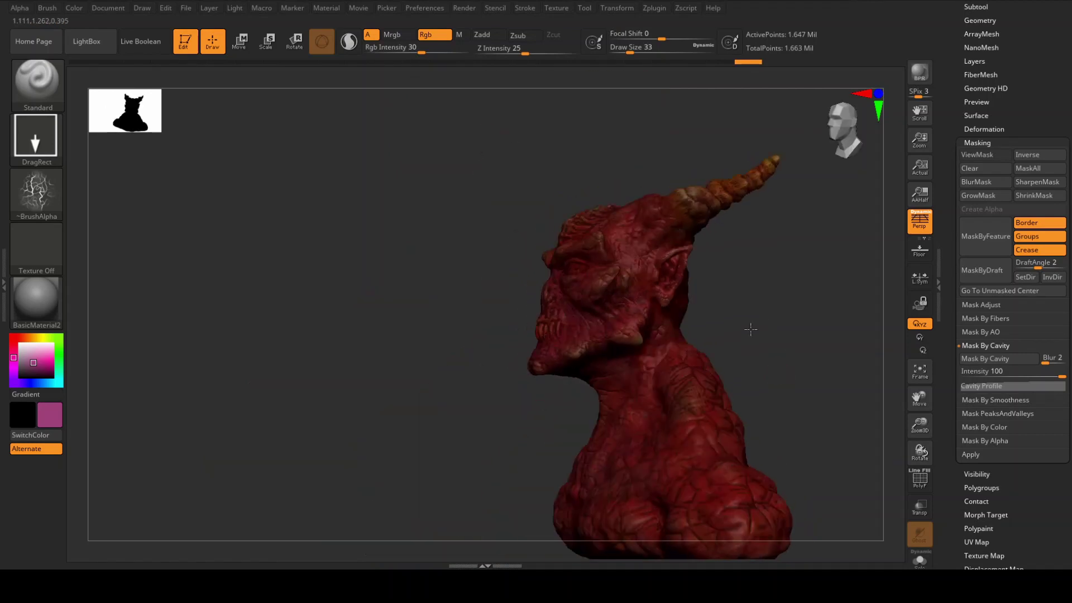
scroll(565, 414, up, 4)
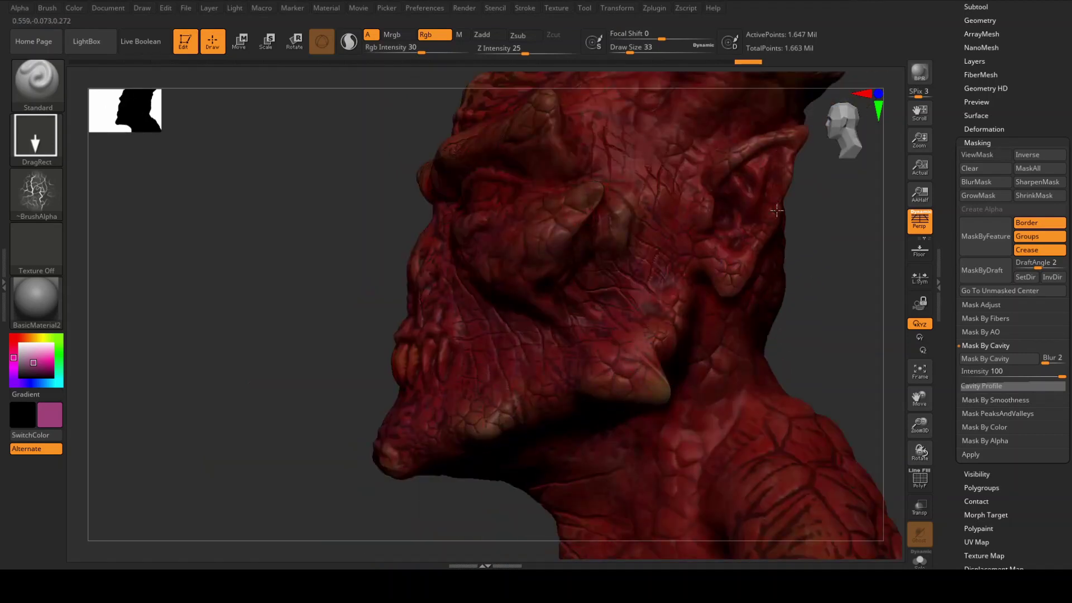
right_drag(630, 176, 384, 122)
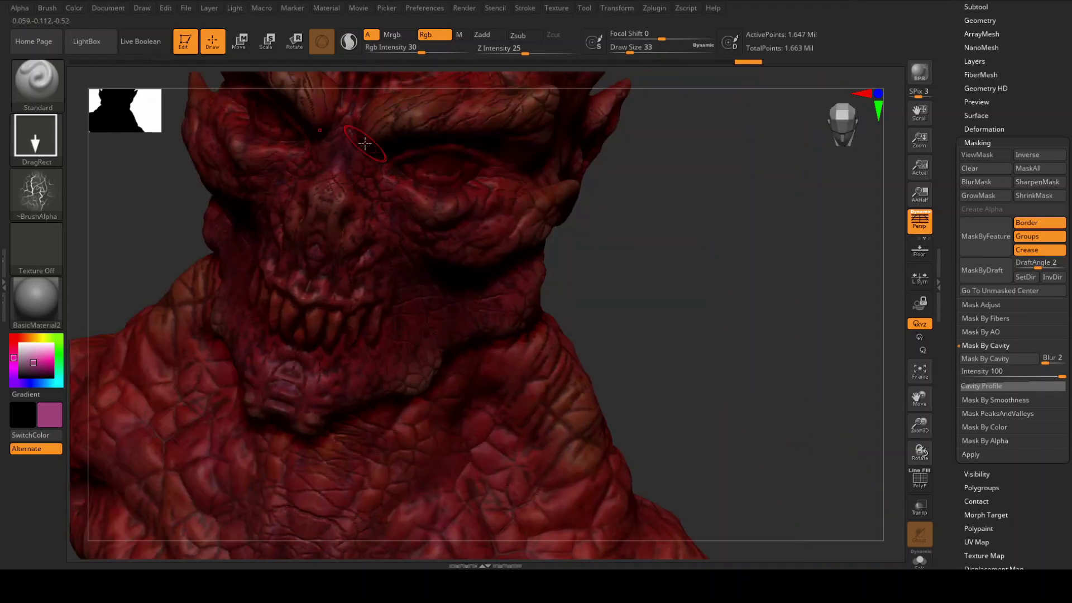
Orbit around the face, neck, horns and back to inspect the red polypaint.
drag(669, 260, 315, 309)
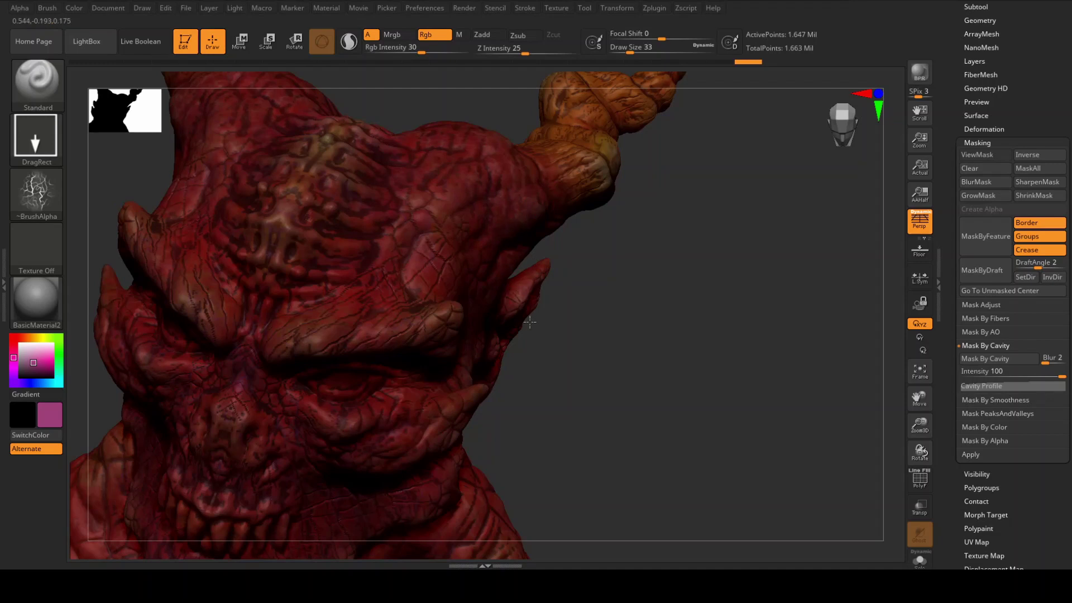
drag(530, 322, 363, 419)
mouse_move(231, 406)
alt+mouse_down()
mouse_move(574, 285)
mouse_move(477, 374)
alt+mouse_up()
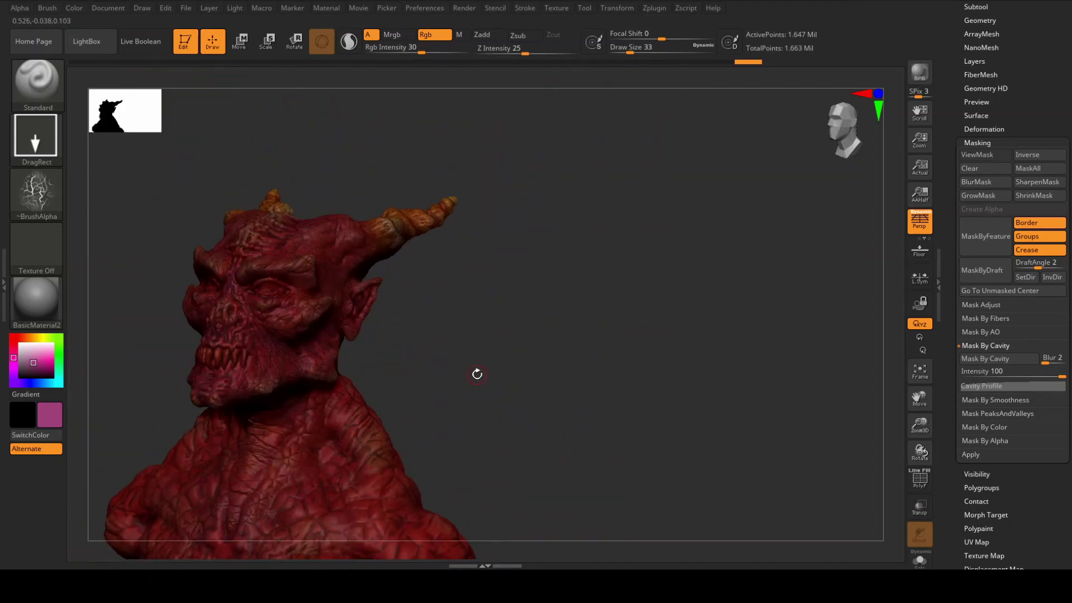
drag(387, 567, 513, 462)
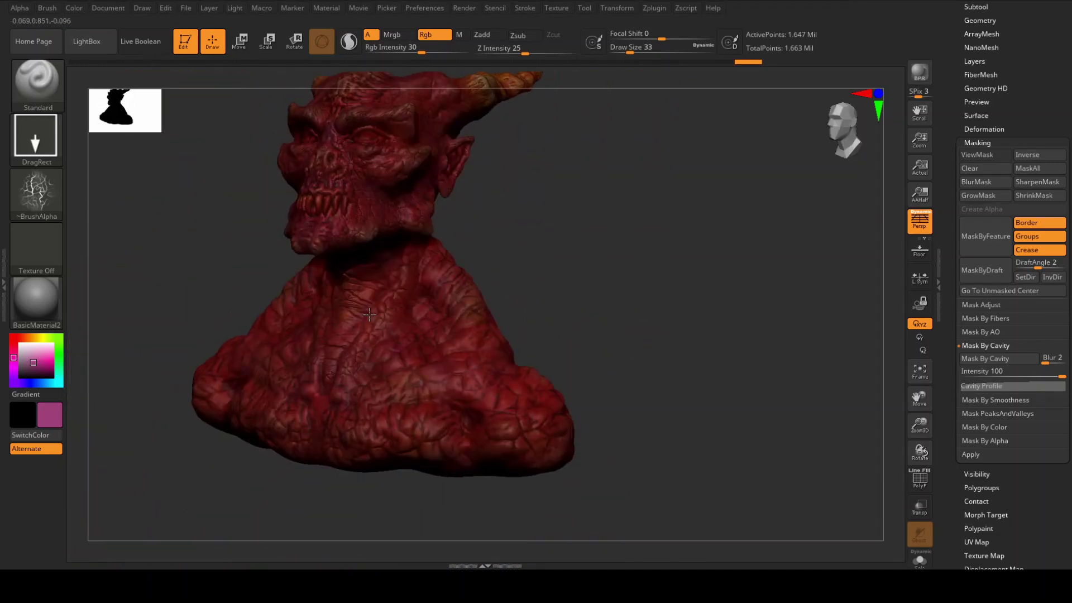
mouse_move(369, 314)
mouse_down()
mouse_move(245, 485)
mouse_move(277, 352)
mouse_up()
mouse_move(276, 290)
mouse_down()
mouse_move(323, 274)
mouse_move(356, 324)
mouse_up()
mouse_move(321, 423)
shift+mouse_down()
mouse_move(498, 395)
mouse_move(454, 264)
shift+mouse_up()
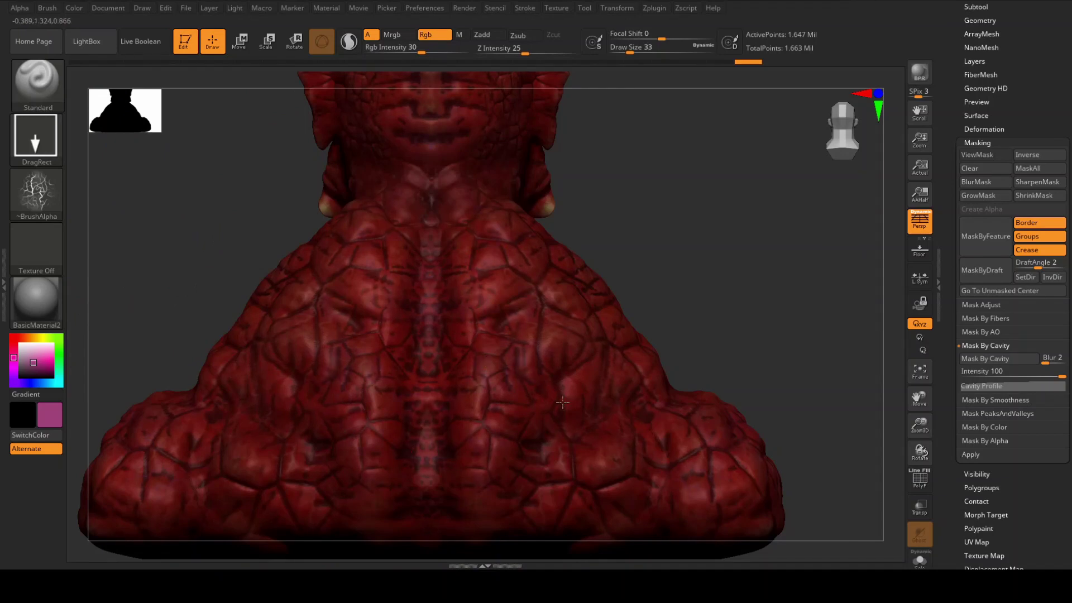
drag(700, 473, 654, 208)
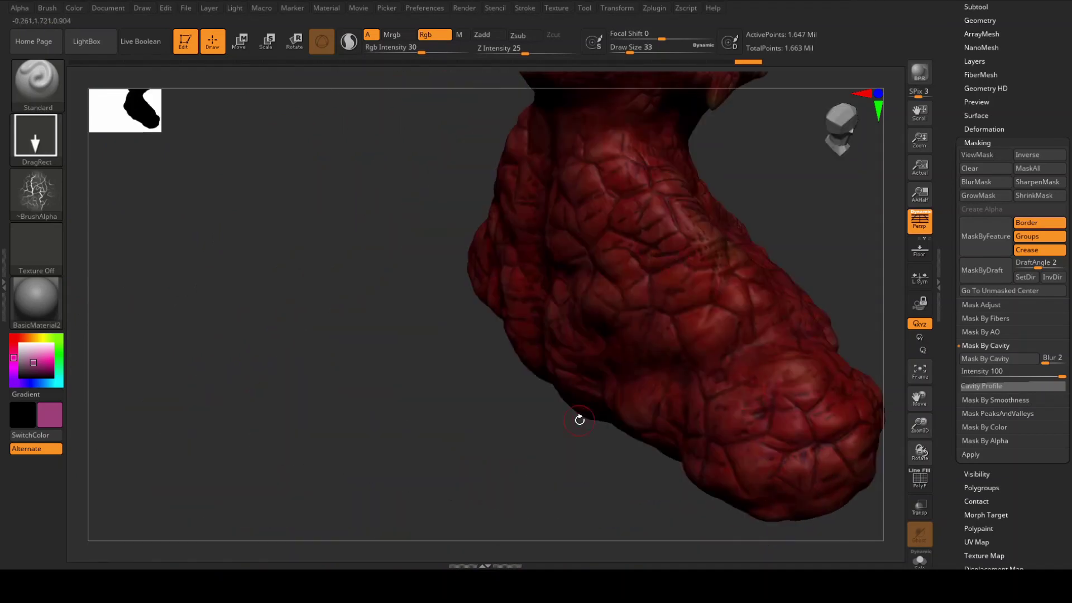
mouse_move(579, 419)
mouse_down()
mouse_move(718, 358)
mouse_move(658, 426)
mouse_move(732, 299)
mouse_move(670, 289)
mouse_move(659, 335)
mouse_up()
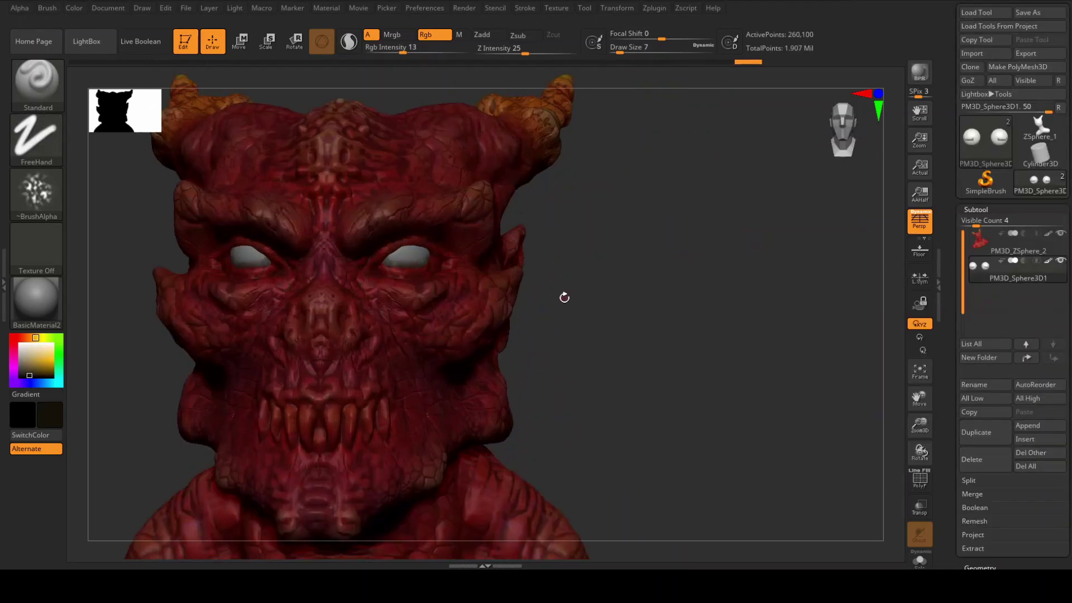
Paint a near-black pupil in the eyeball's centre with a soft round alpha and higher intensity.
mouse_move(564, 297)
mouse_down()
mouse_move(659, 304)
mouse_move(808, 363)
mouse_move(469, 361)
mouse_up()
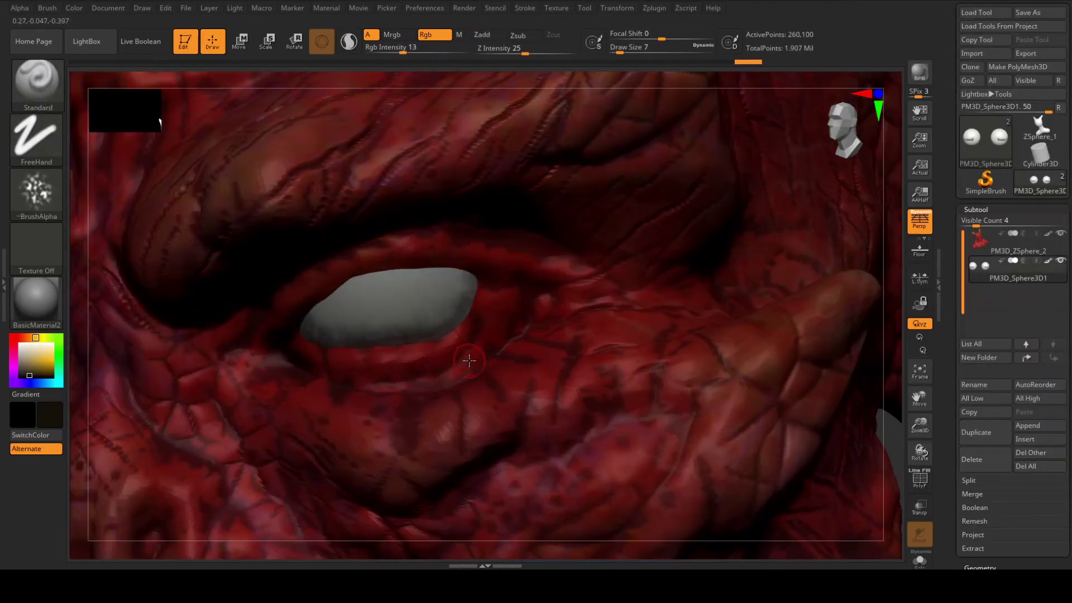
click(36, 193)
click(105, 240)
key(c)
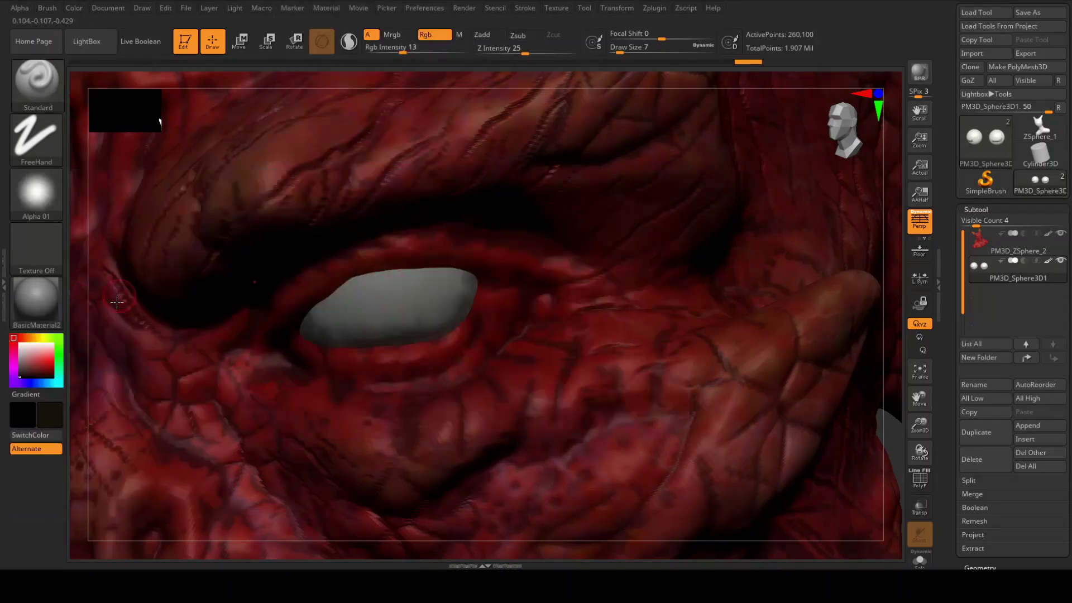
mouse_move(366, 282)
mouse_down()
mouse_move(385, 296)
mouse_move(399, 272)
mouse_move(715, 272)
mouse_move(550, 346)
mouse_move(677, 390)
mouse_move(350, 251)
mouse_move(559, 315)
mouse_move(697, 318)
mouse_up()
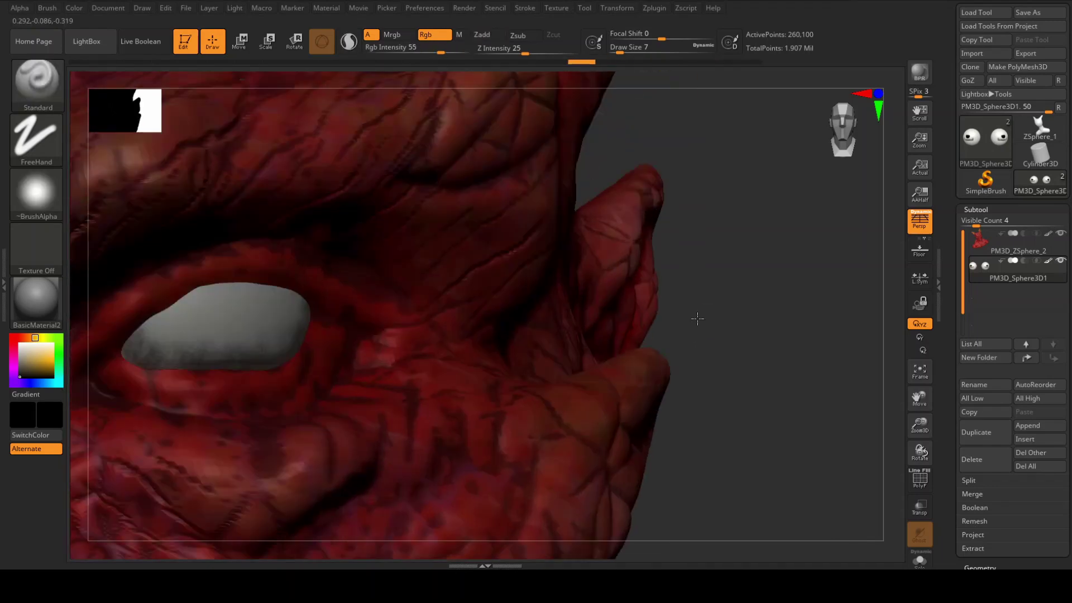
key(ctrl)
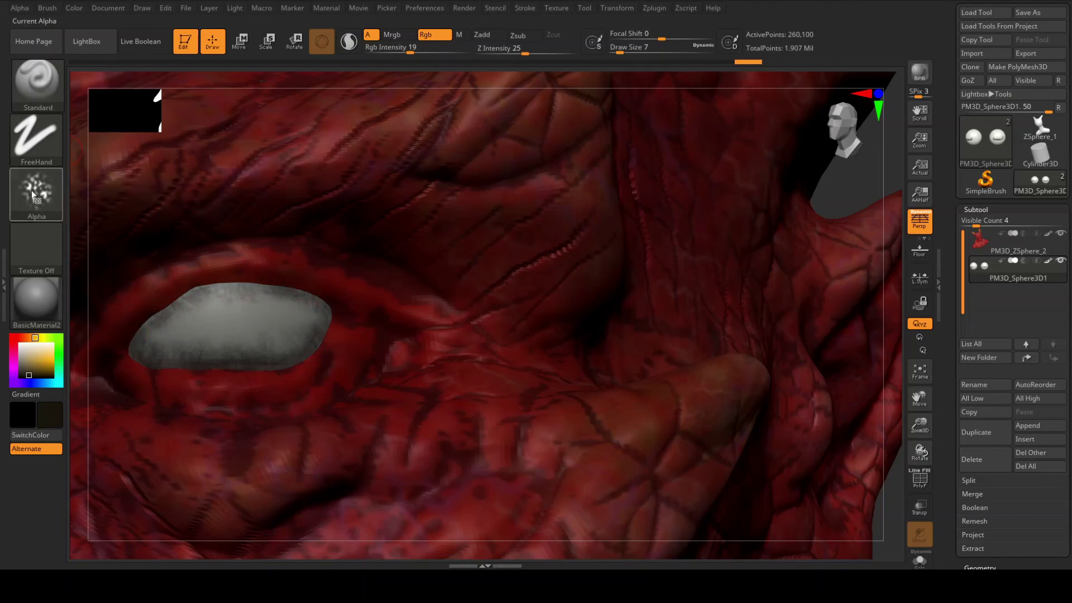
click(54, 377)
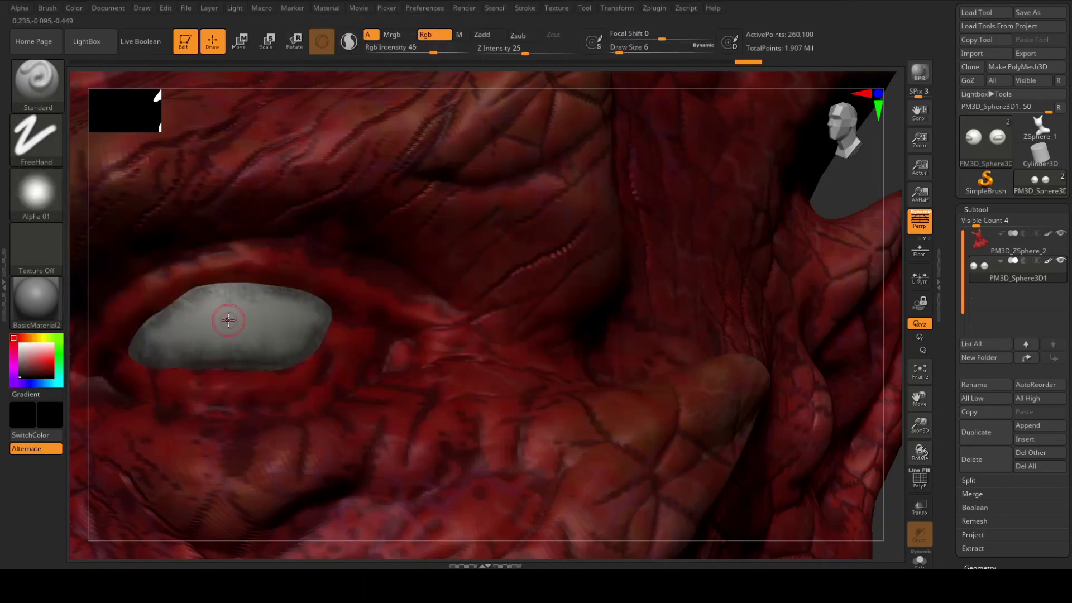
drag(228, 320, 245, 319)
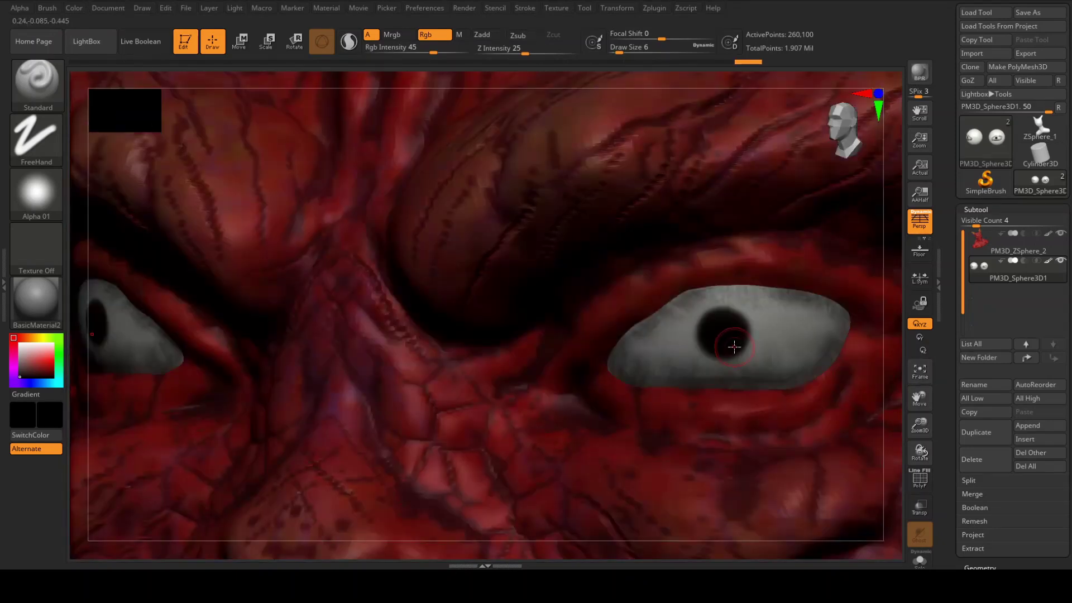
Stamp a yellow iris pattern over the eye with a vein alpha, DragRect stroke and lower intensity.
drag(920, 399, 859, 407)
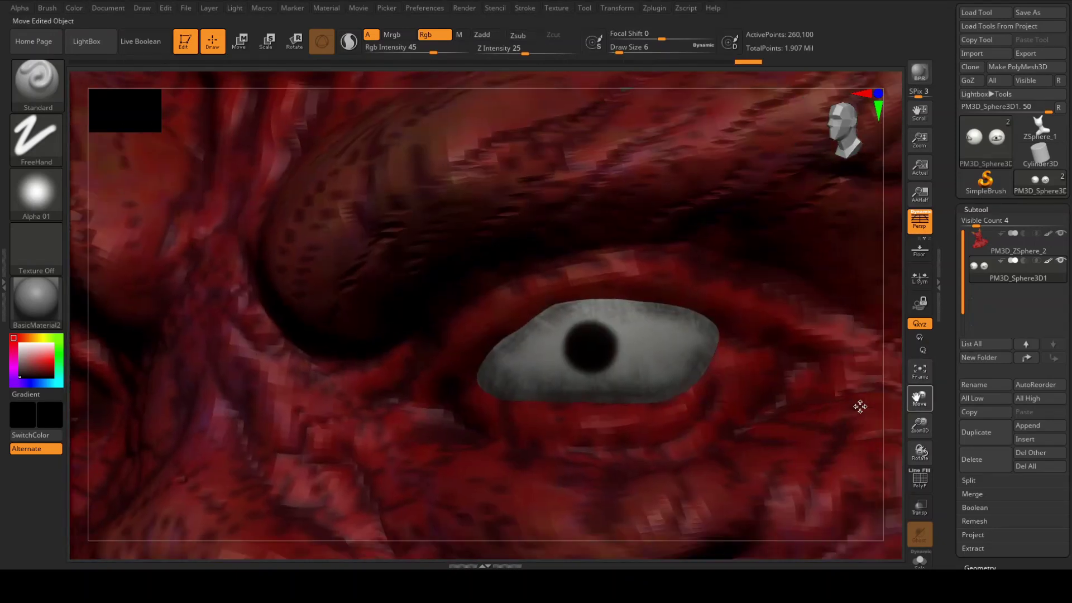
click(36, 193)
click(108, 369)
click(41, 338)
drag(40, 346, 40, 359)
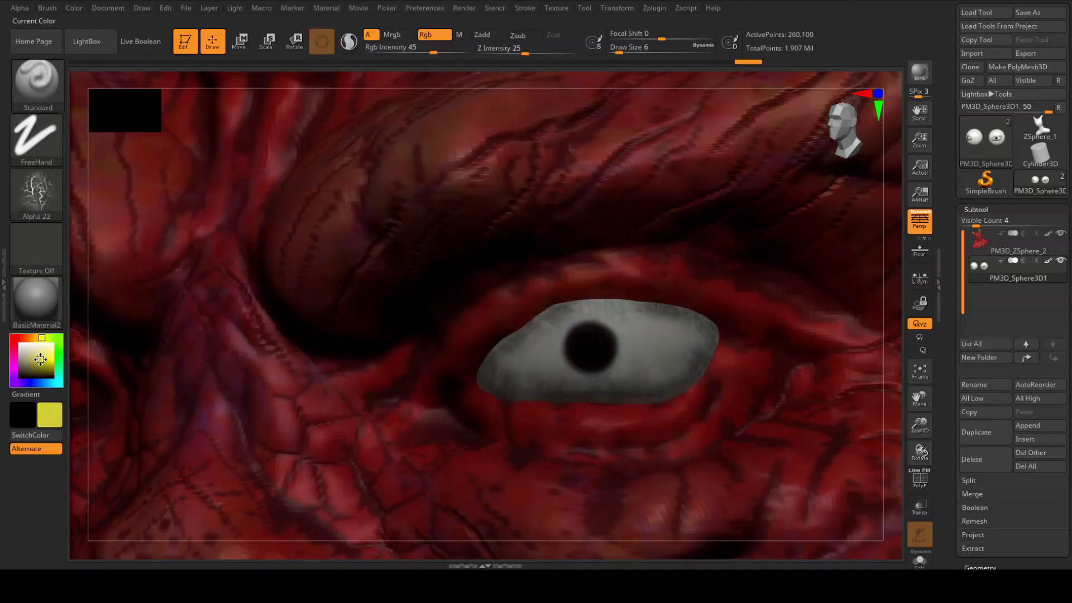
click(36, 140)
click(140, 162)
drag(433, 51, 441, 50)
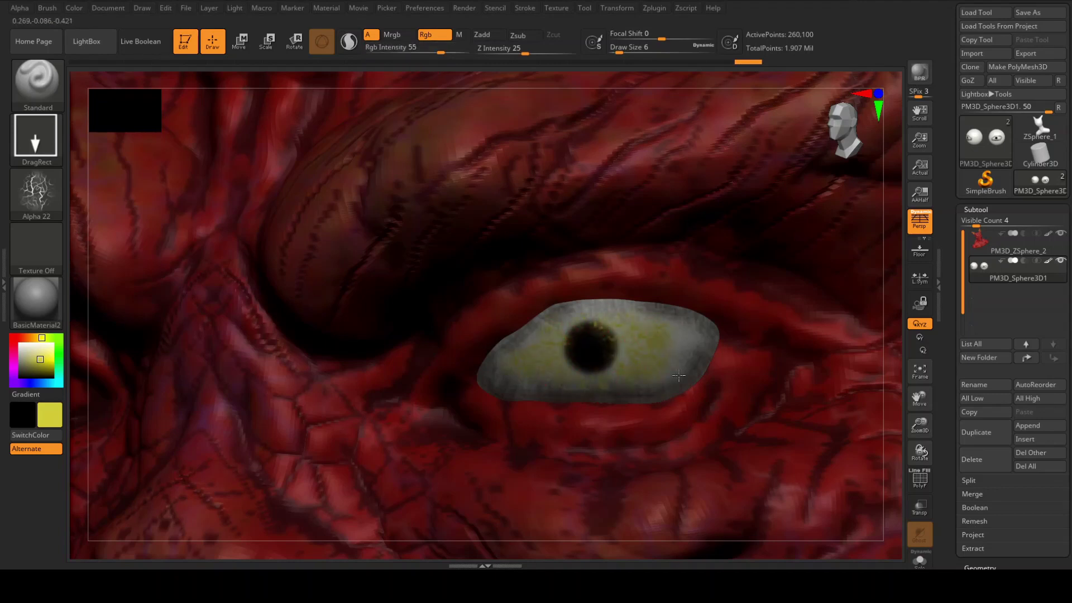
Add reddish-orange veins at intensity 70 and brown speckles around the pupil, then mix an olive colour.
key(c)
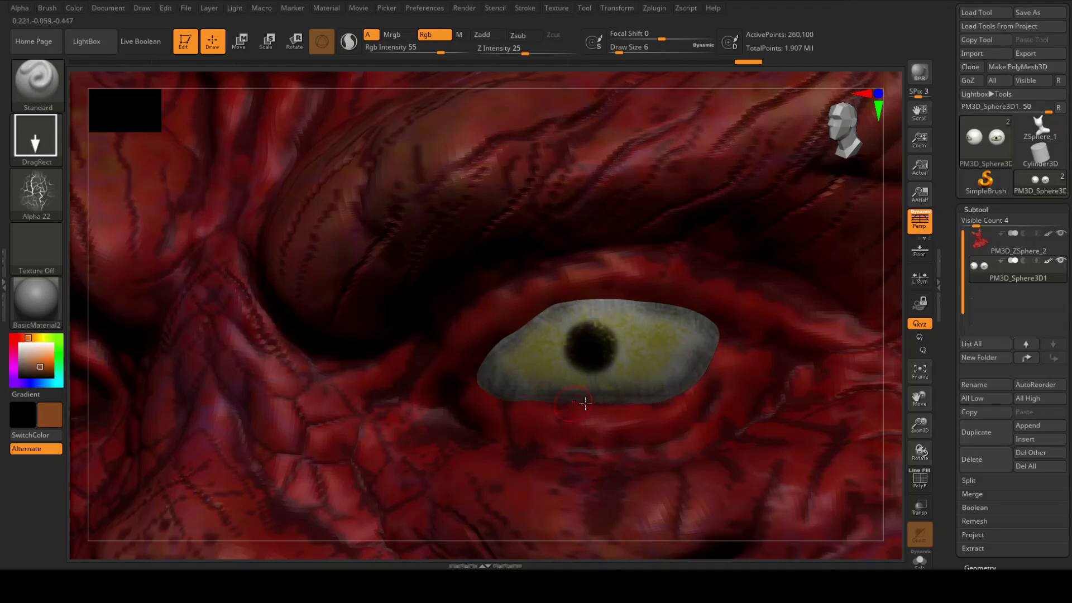
key(c)
drag(688, 367, 597, 311)
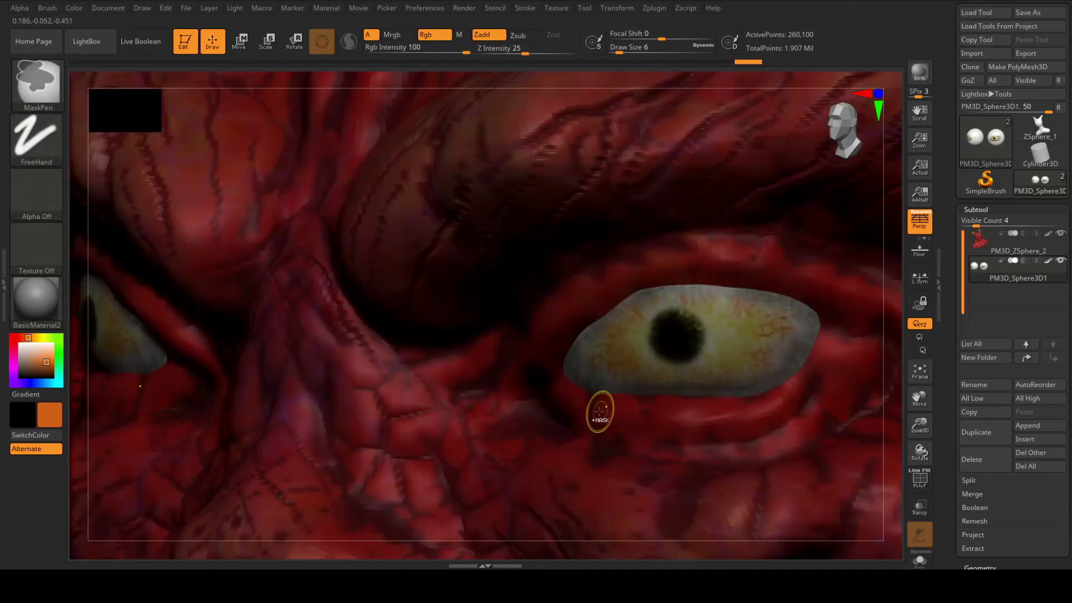
text(70)
drag(743, 316, 744, 391)
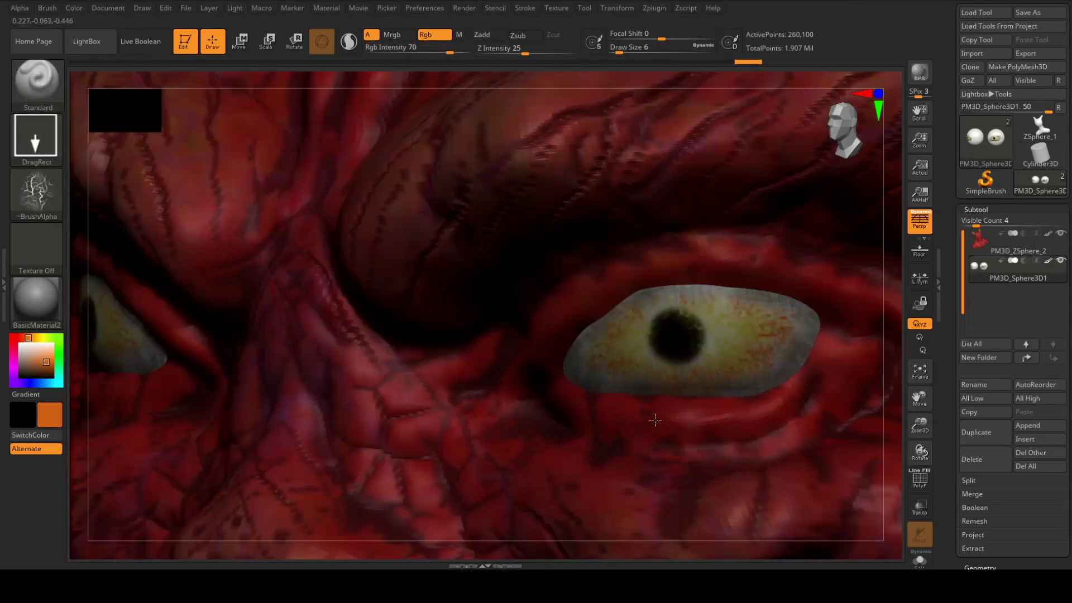
key(c)
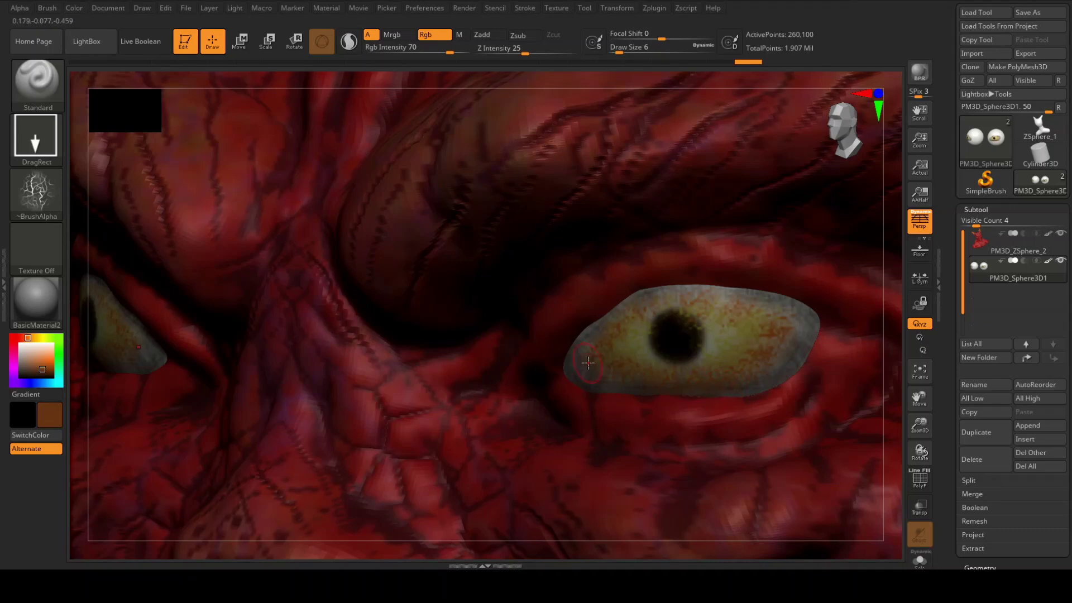
drag(609, 341, 645, 301)
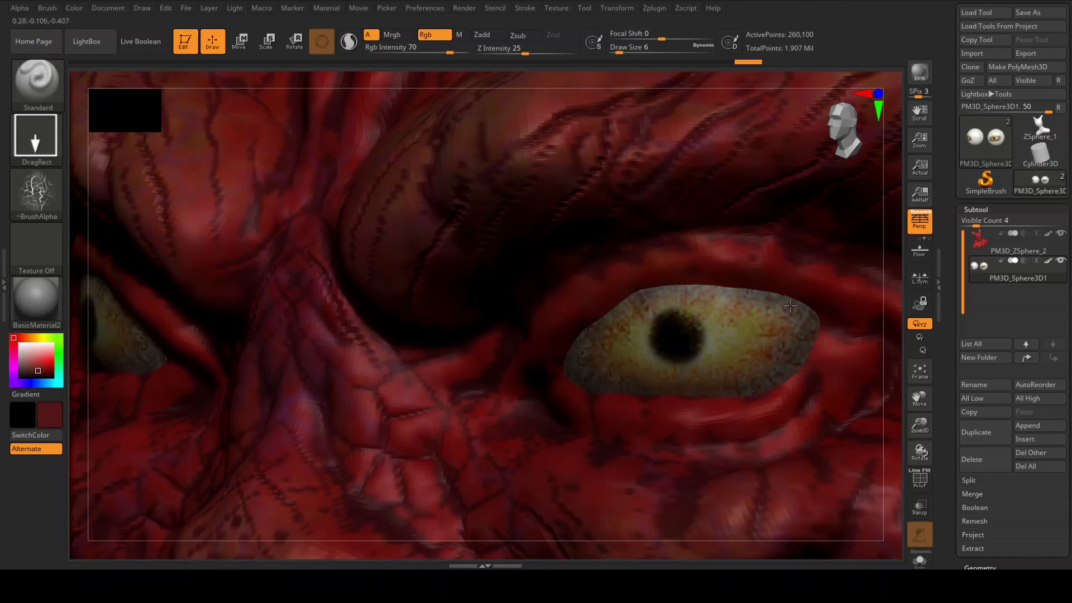
drag(28, 338, 40, 339)
click(32, 362)
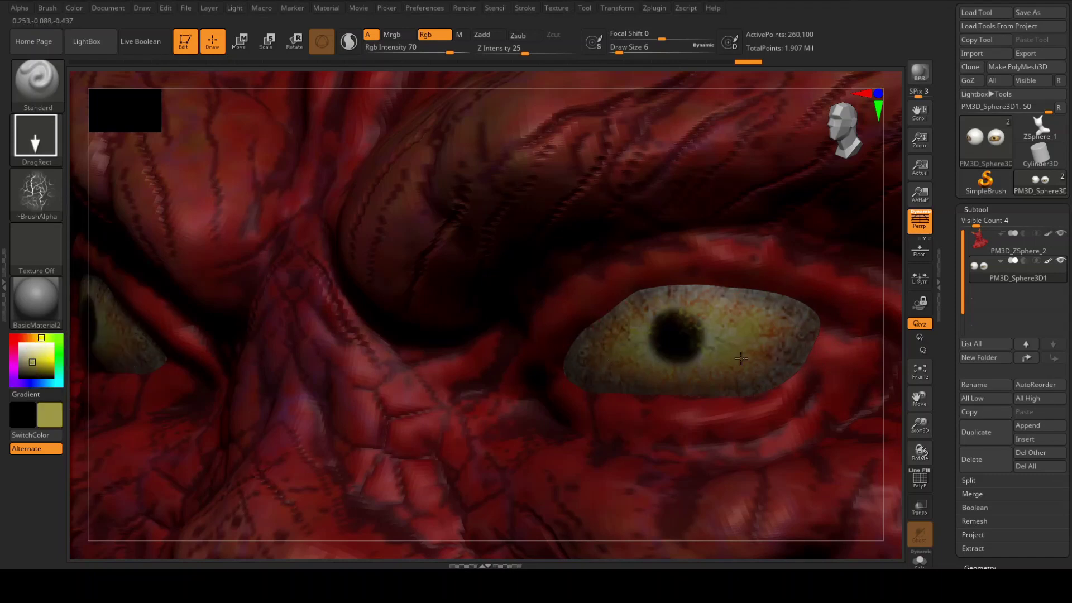
Shade the eyeball's upper rim in dark red, then switch to an orange-brown colour.
key(f)
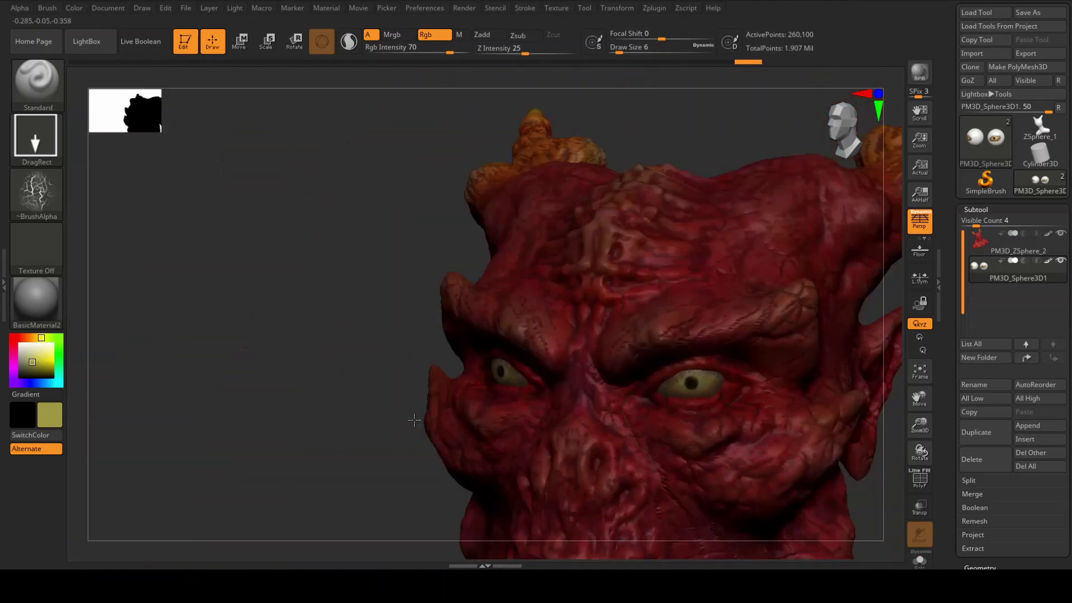
mouse_move(739, 330)
right_down()
mouse_move(522, 359)
mouse_move(940, 368)
right_up()
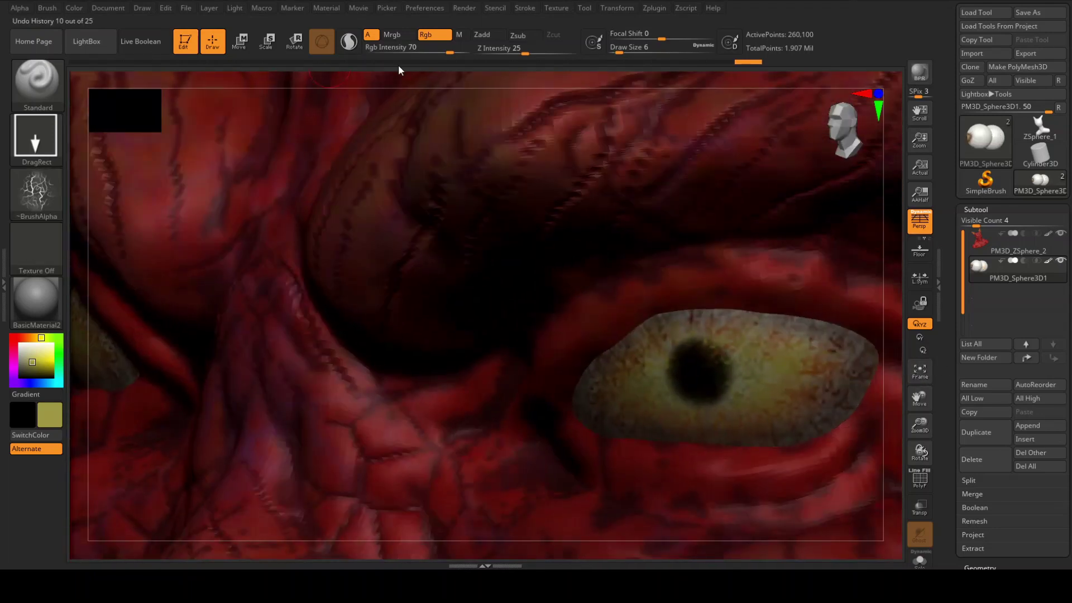
click(31, 374)
click(24, 339)
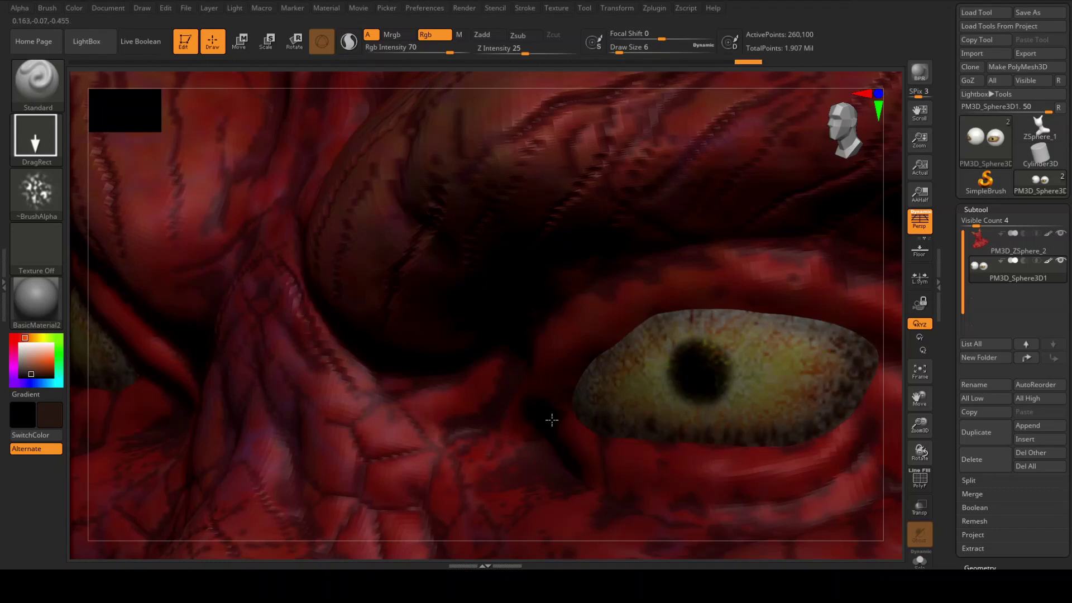
drag(623, 327, 746, 306)
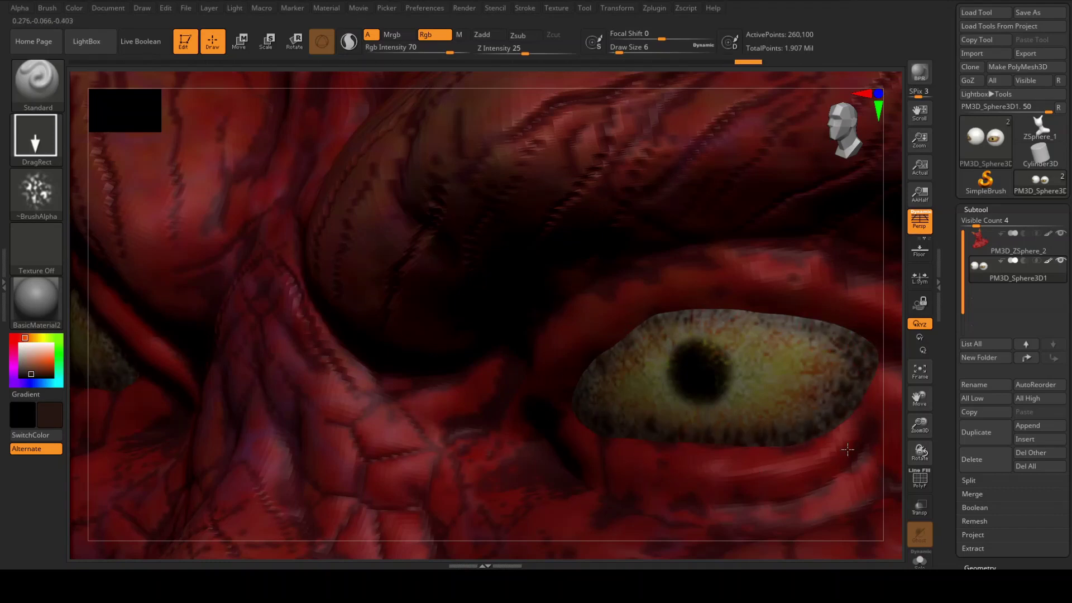
key(c)
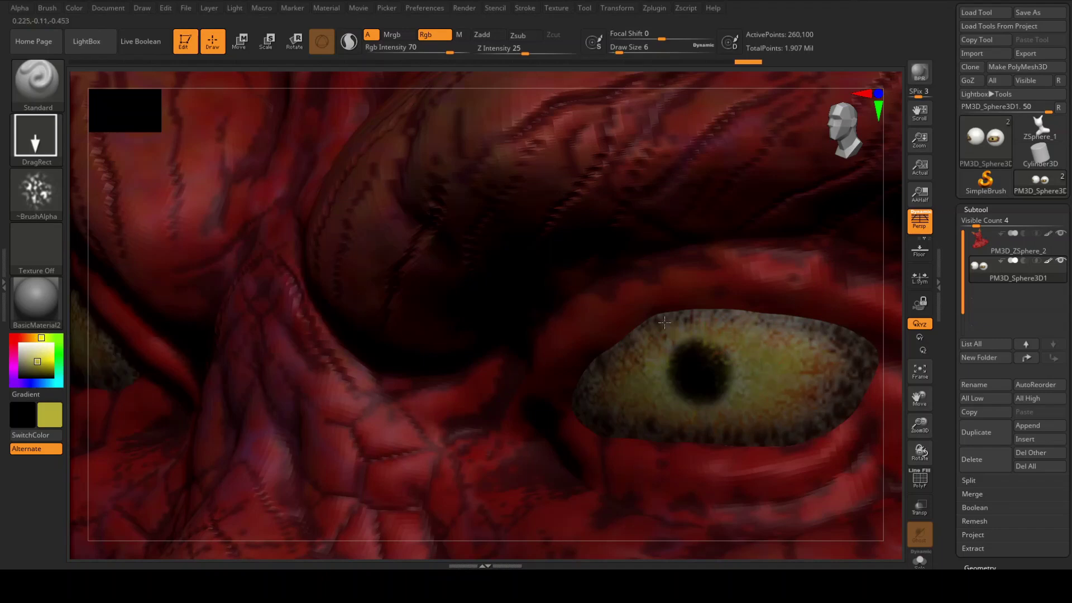
click(29, 338)
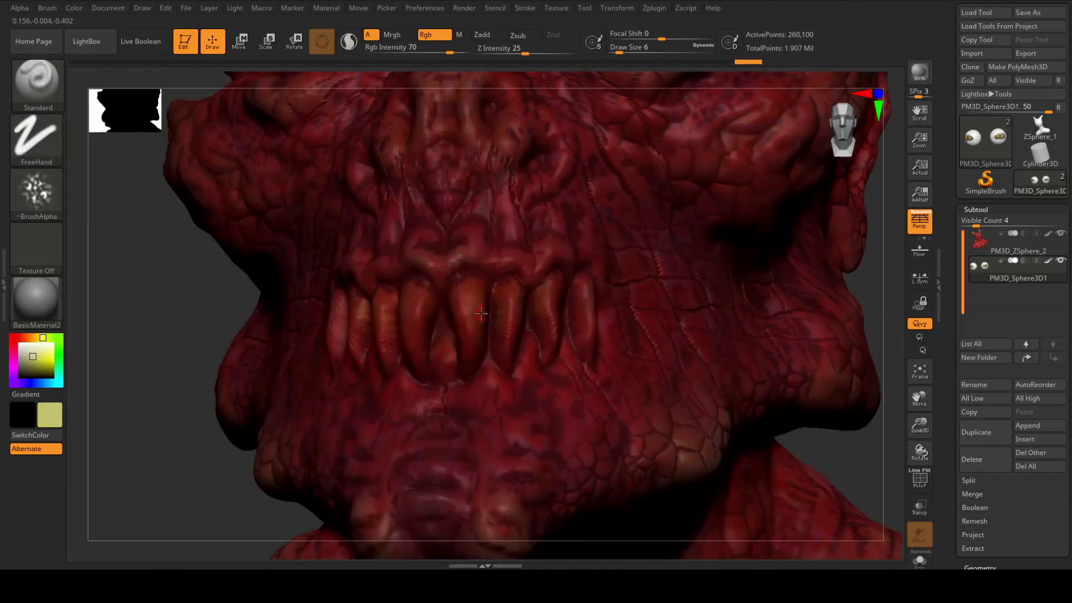
On the PM3D_ZSphere_2 subtool, paint the front teeth a pale yellow.
mouse_move(450, 49)
mouse_down()
mouse_move(406, 44)
mouse_move(417, 44)
mouse_up()
click(1004, 253)
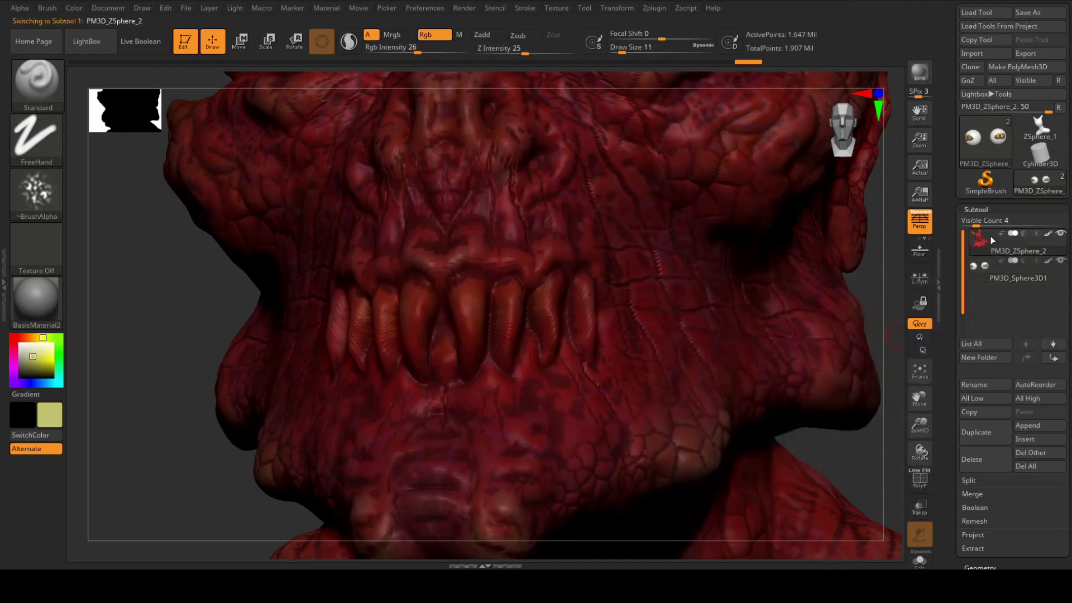
drag(469, 324, 469, 366)
drag(413, 330, 413, 366)
drag(385, 304, 506, 352)
drag(549, 290, 550, 349)
drag(357, 305, 375, 347)
Paint the side teeth pale yellow and return to a full front view of the bust.
drag(223, 418, 335, 391)
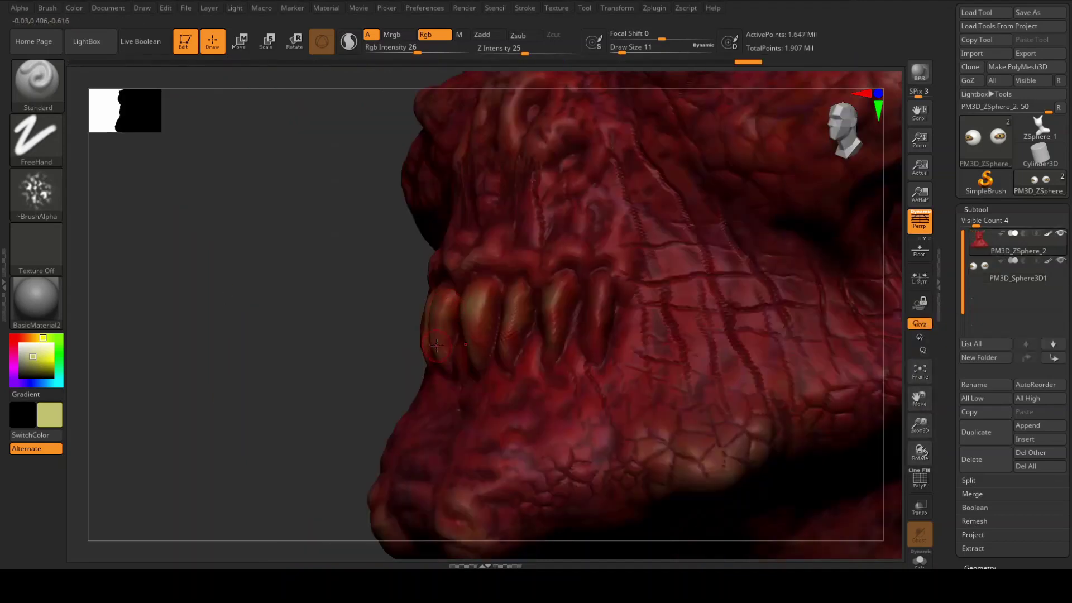
drag(497, 332, 520, 352)
drag(559, 268, 559, 327)
drag(591, 279, 614, 347)
drag(335, 363, 371, 381)
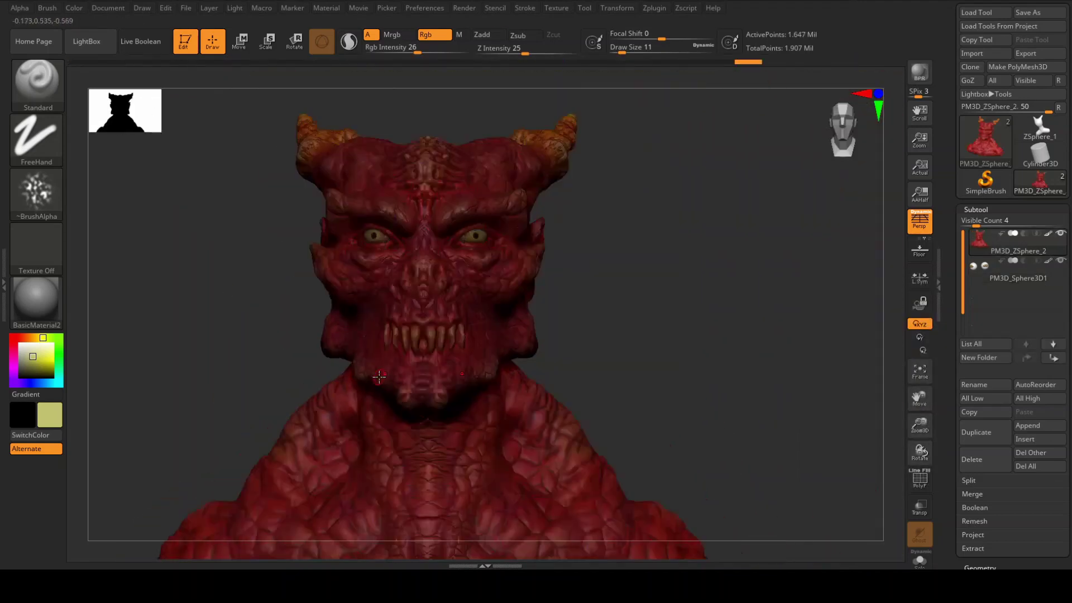